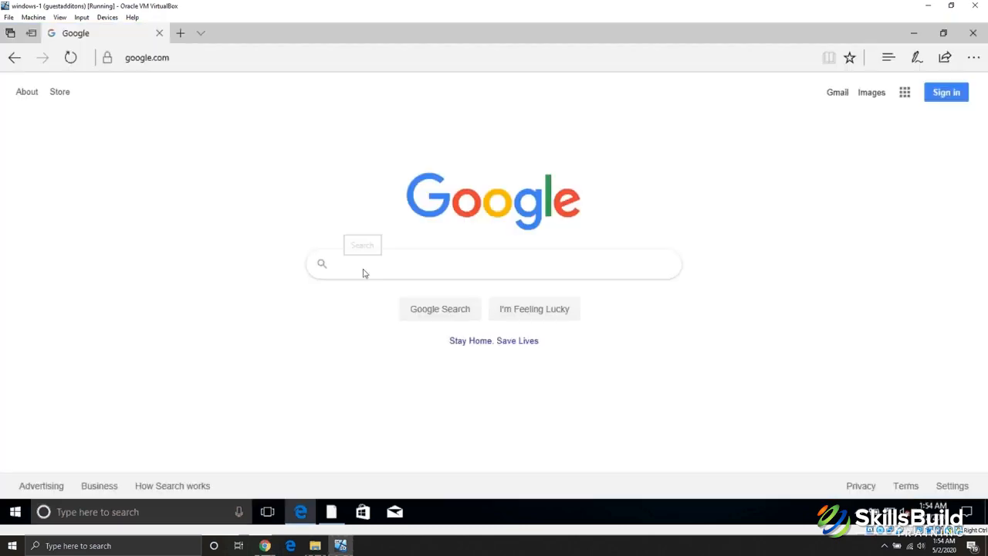
- Search Google for "sysmon"
type("sysm")
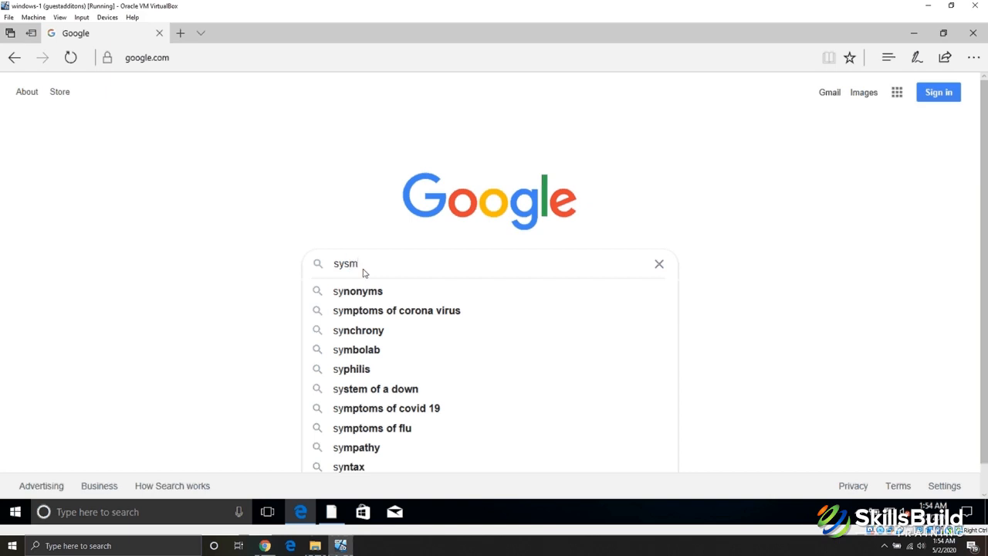
type("on")
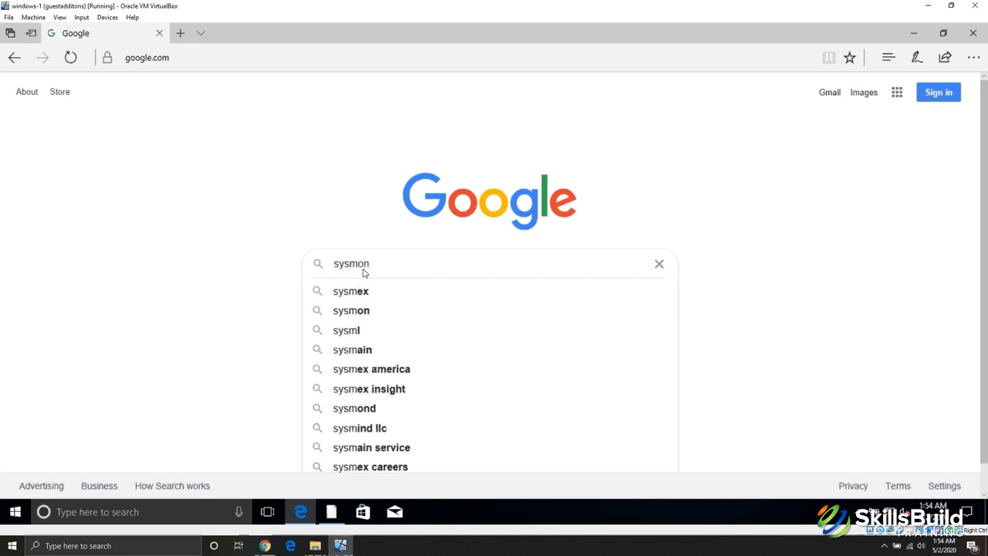
key("Return")
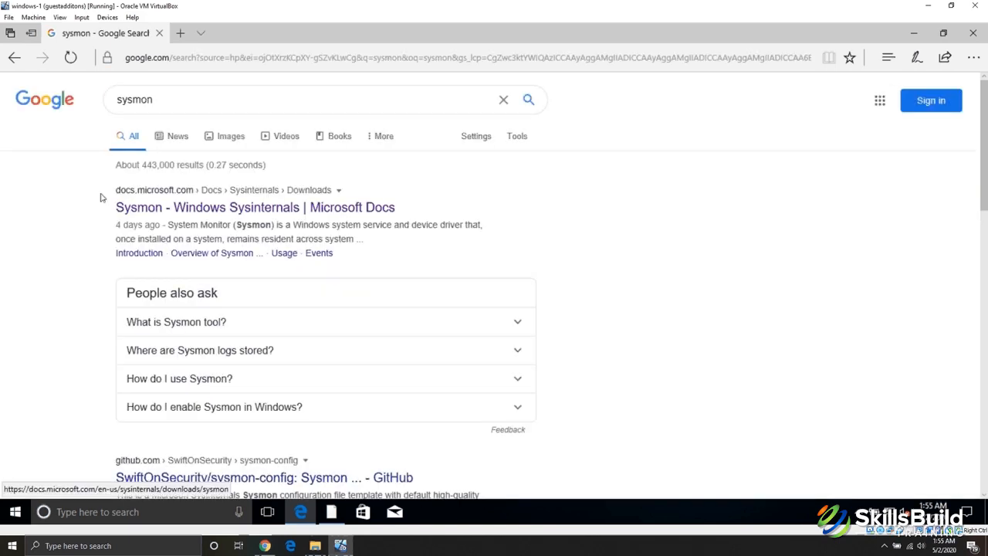
- Open the Microsoft Docs Sysmon result in a separate tab and read through its introduction and capabilities overview
scroll(83, 203, "down", 1)
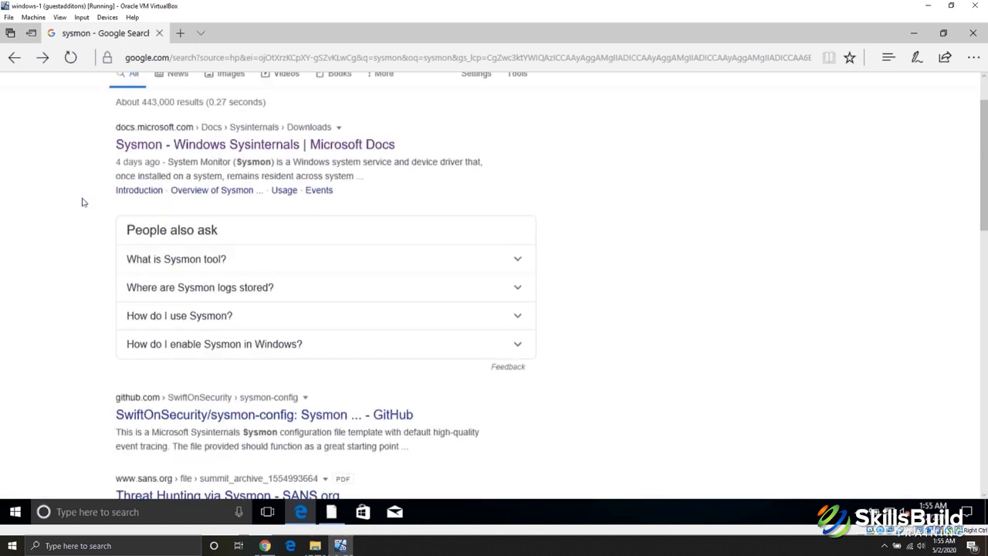
scroll(83, 202, "up", 1)
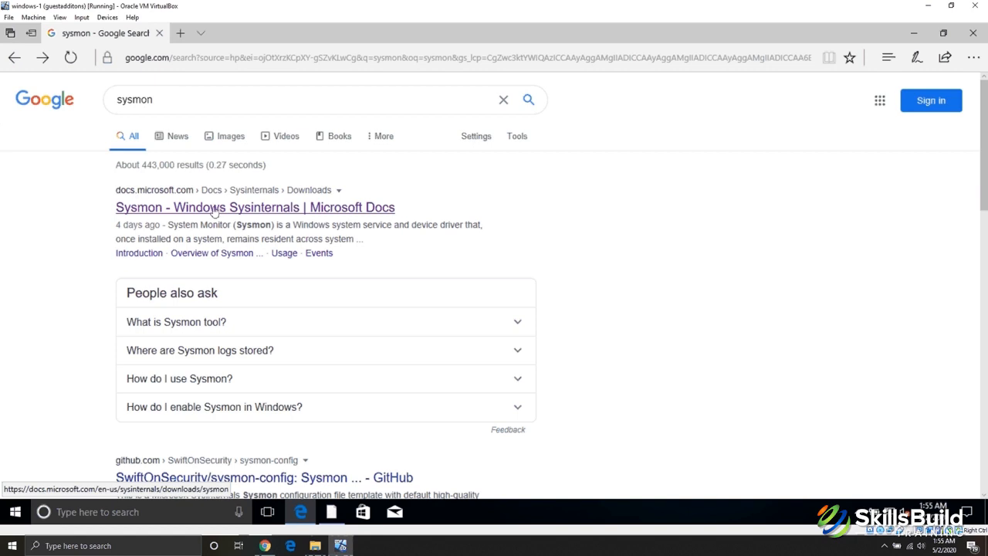
scroll(67, 201, "down", 3)
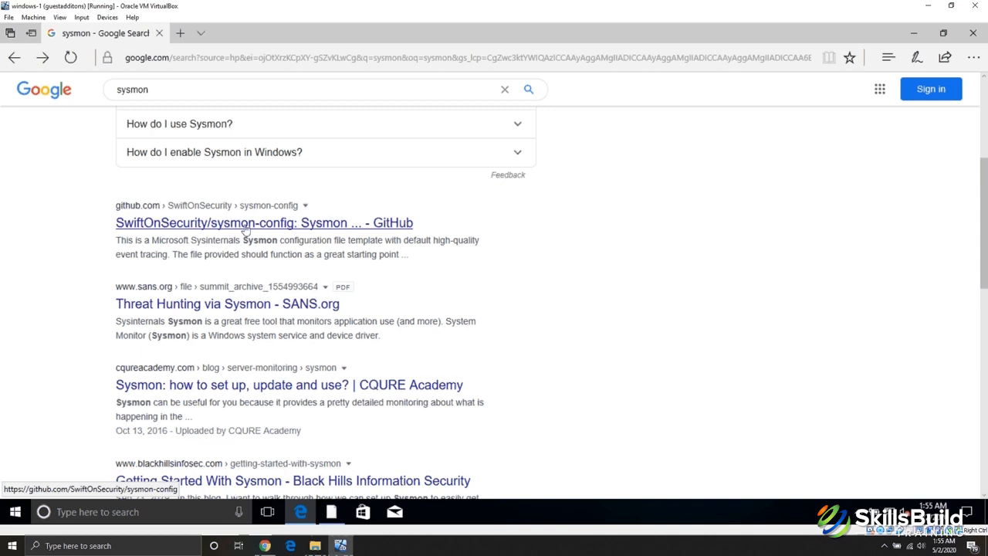
scroll(246, 228, "up", 3)
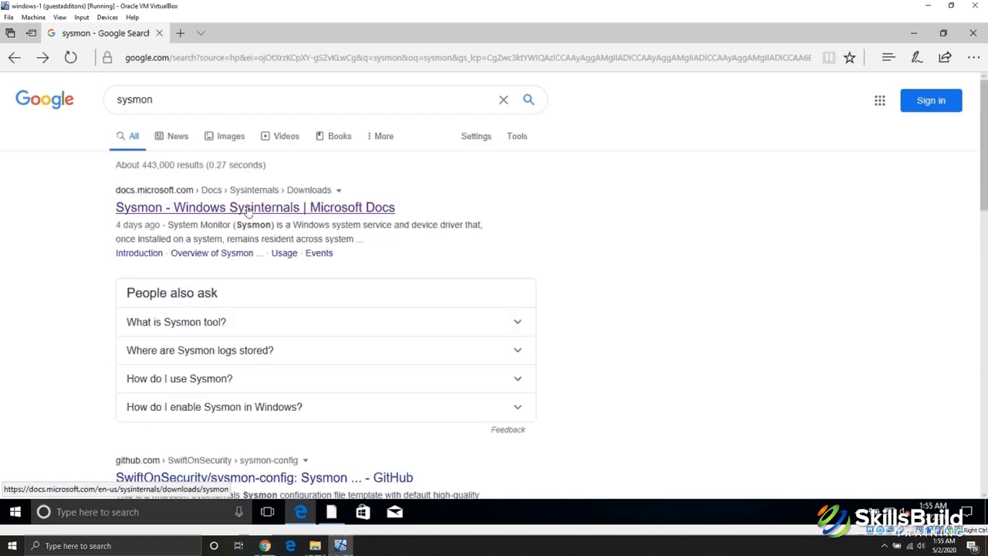
middle_click(249, 209)
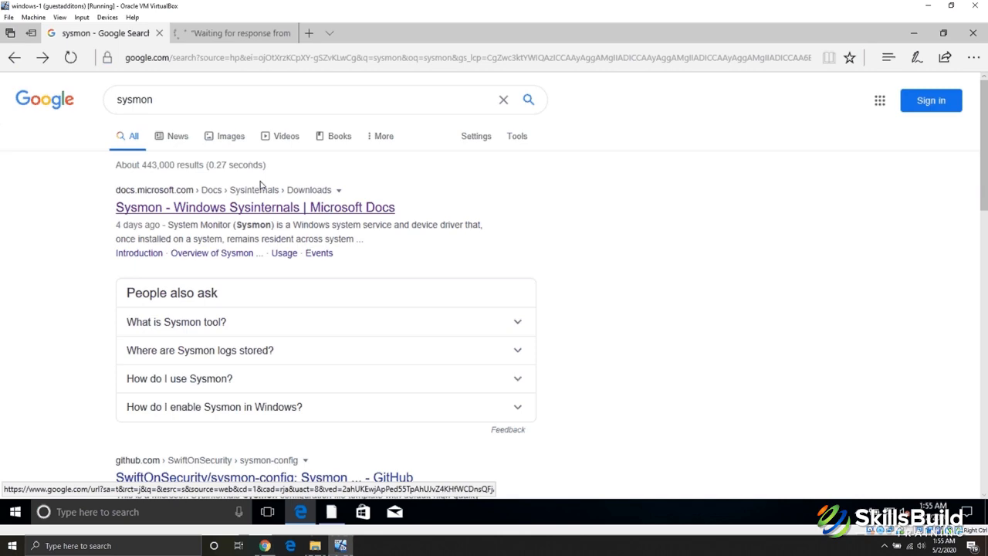
key("ctrl+Tab")
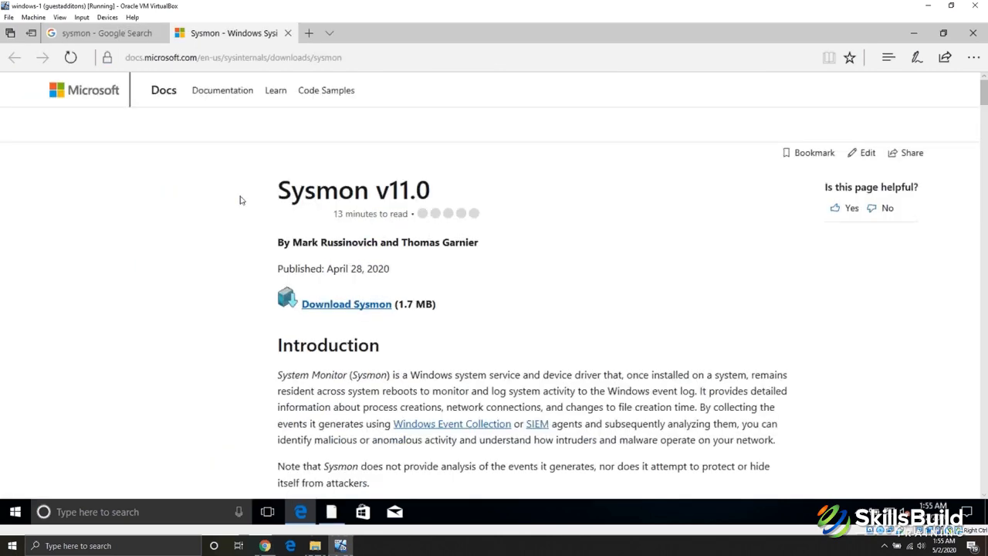
scroll(528, 214, "down", 3)
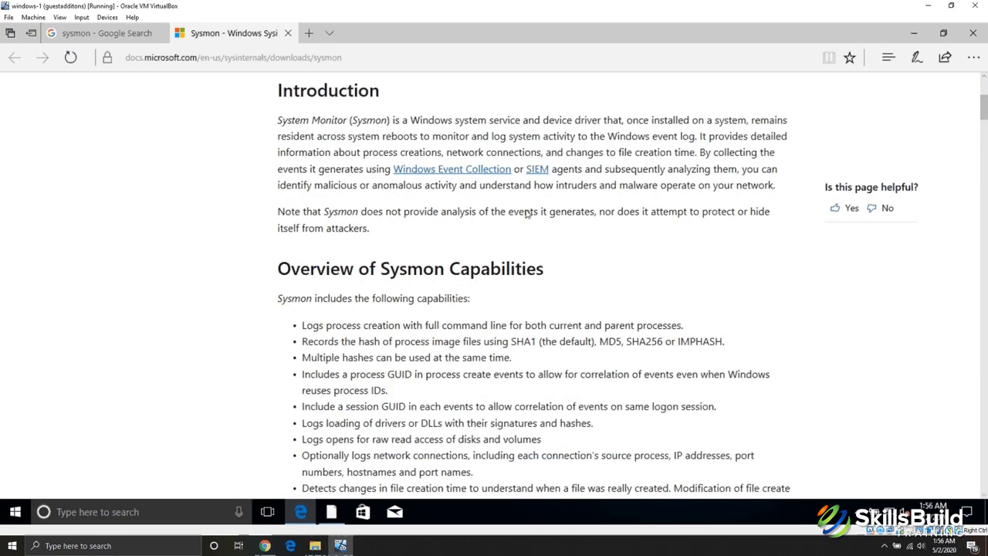
scroll(527, 213, "down", 10)
scroll(527, 214, "down", 3)
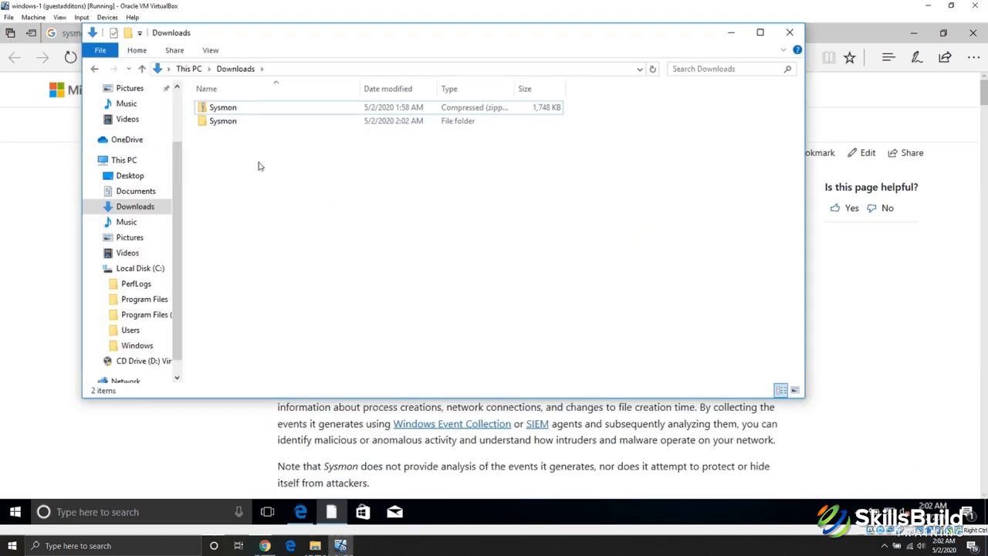
left_click(224, 111)
right_click(224, 112)
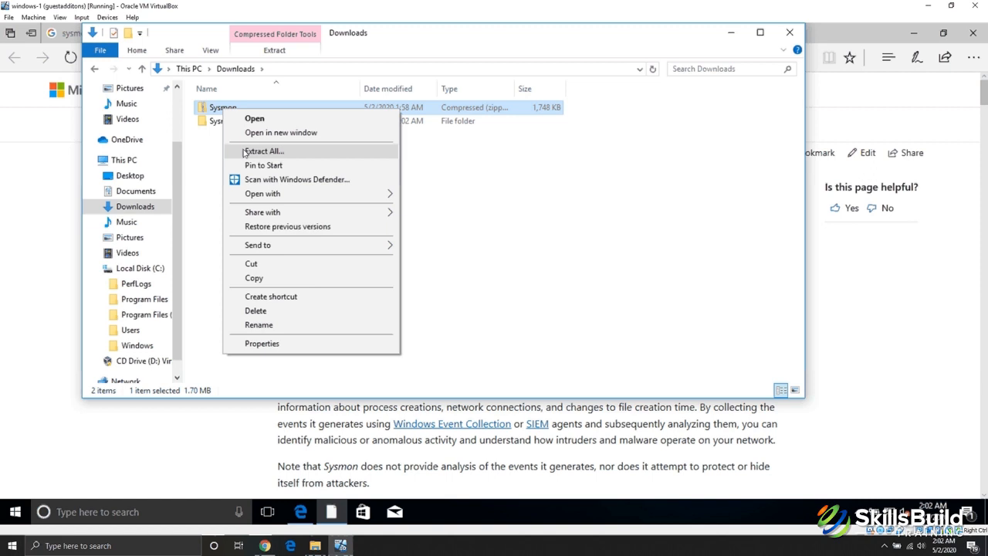
left_click(207, 143)
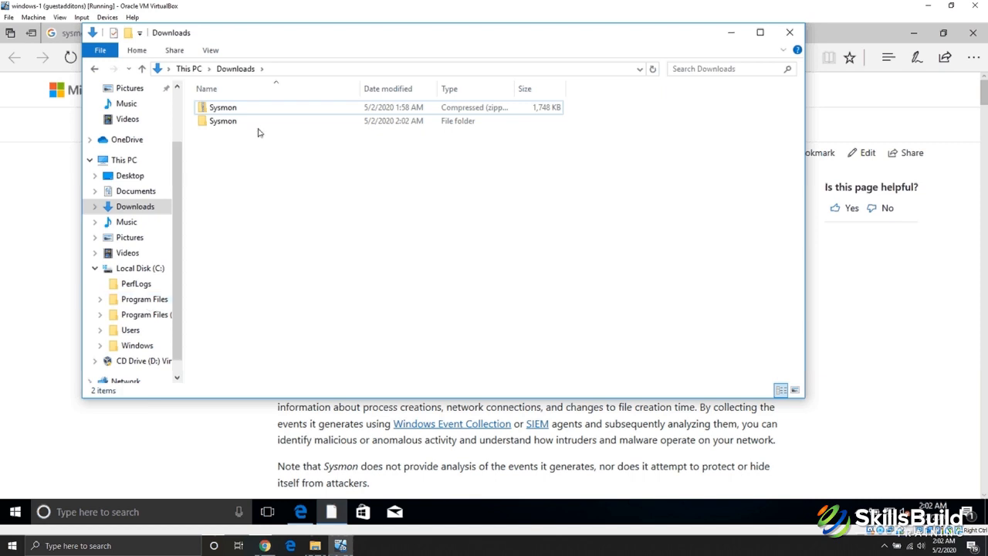
left_click(226, 123)
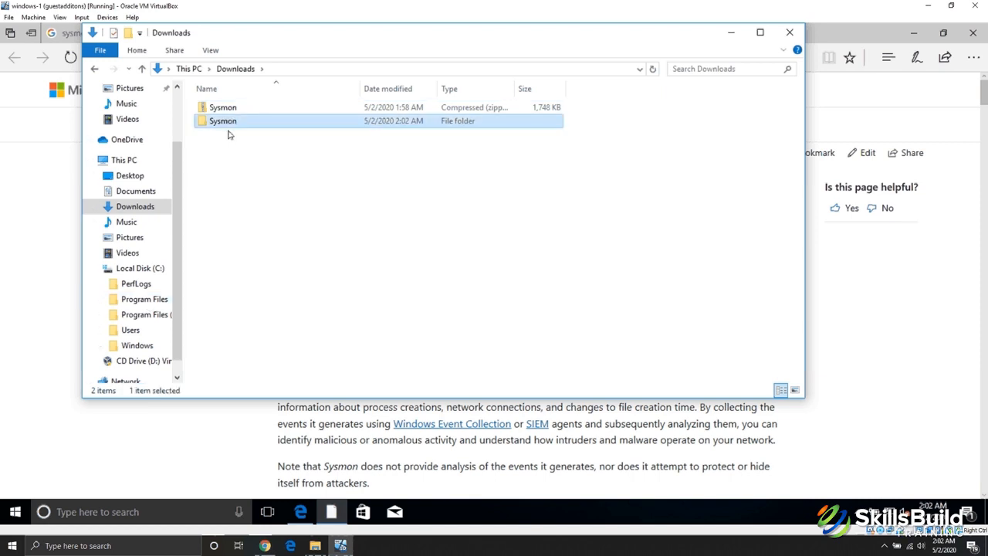
left_click(227, 135)
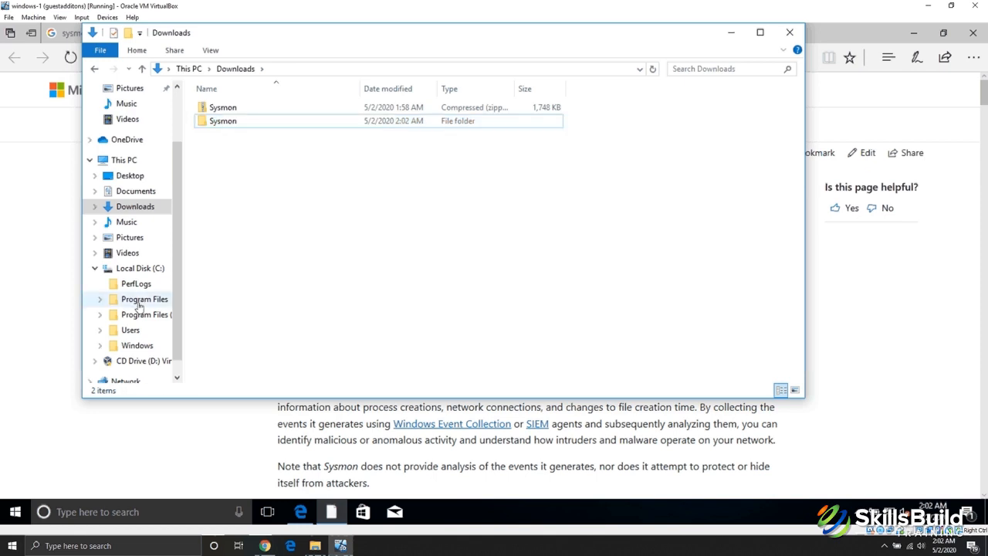
- Check the contents of the Sysmon folder inside Program Files and close the file window
left_click(140, 303)
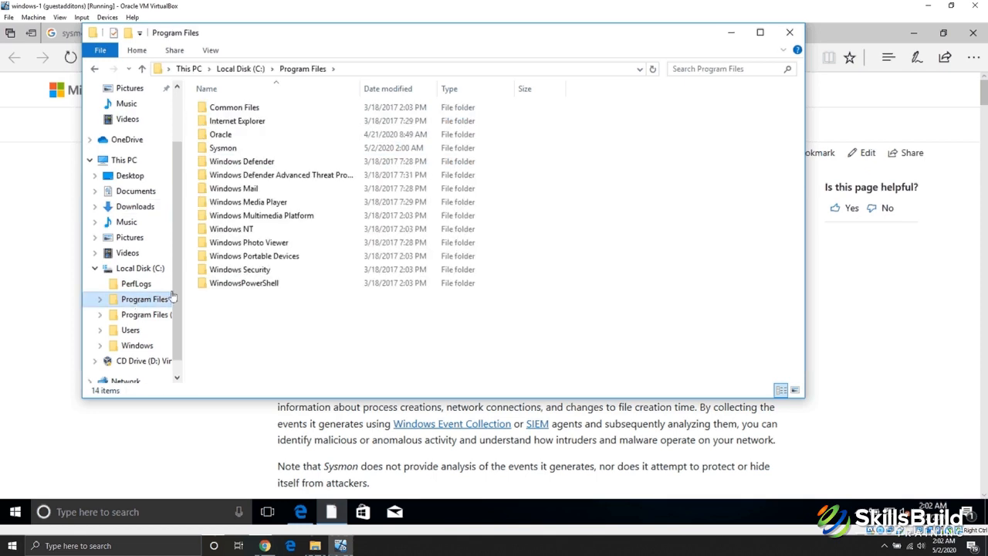
double_click(242, 148)
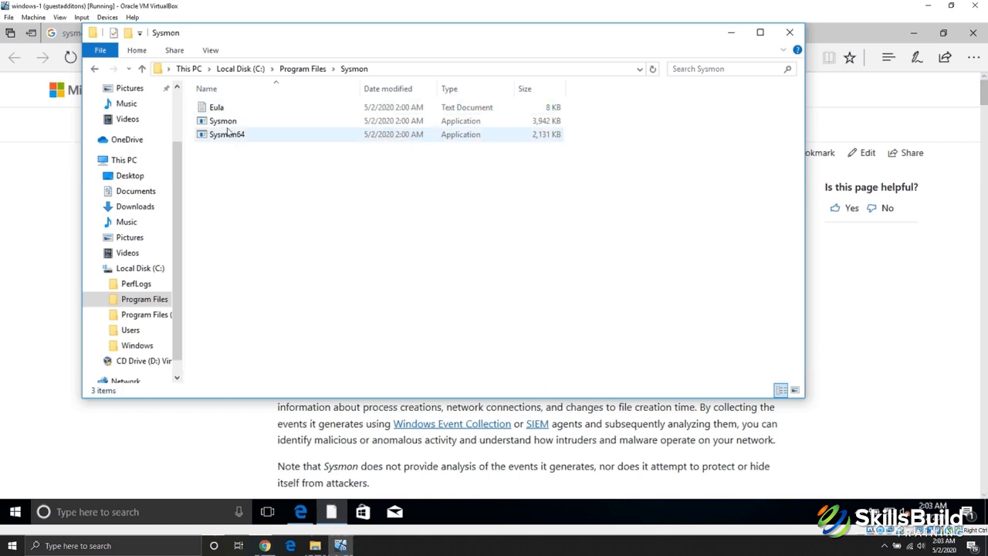
left_click(778, 36)
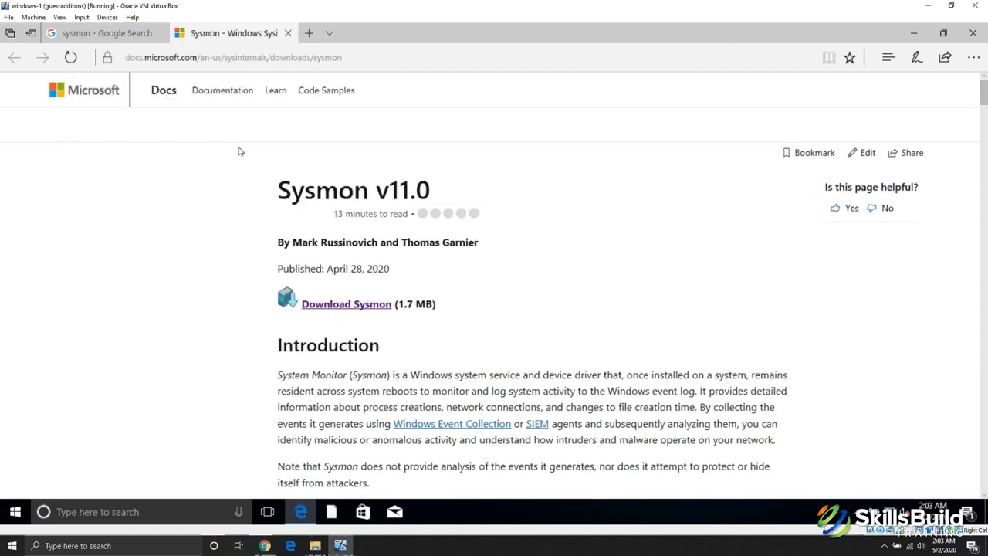
- Return to the sysmon search results and open the SwiftOnSecurity/sysmon-config GitHub repository
left_click(113, 34)
scroll(59, 222, "down", 3)
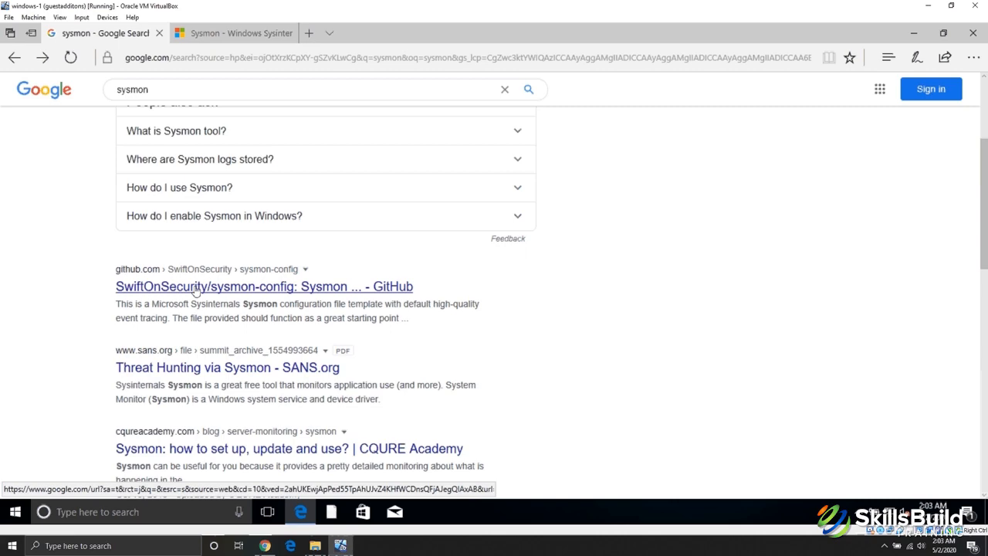
left_click(195, 288)
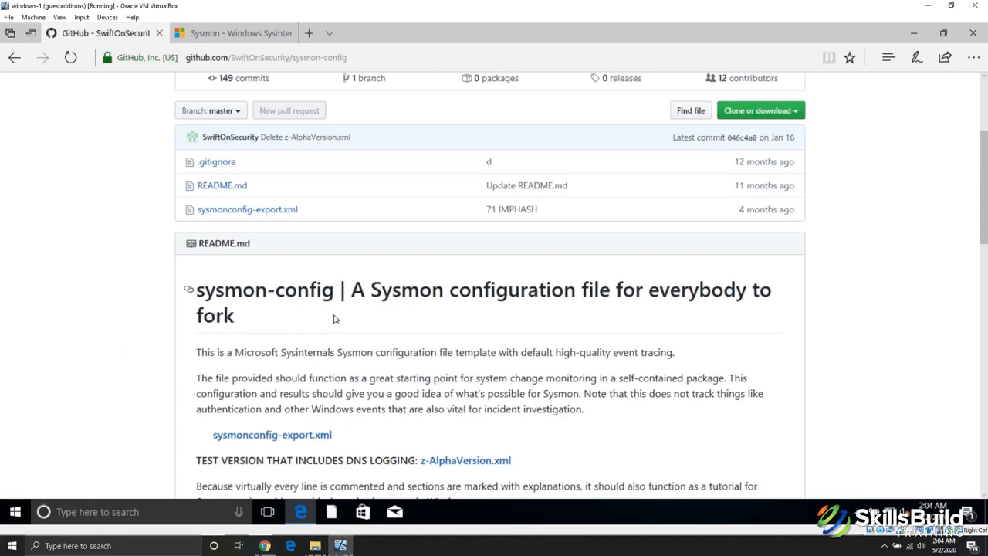
- Review the sysmon-config README, the repository's file list and its page header
scroll(606, 304, "down", 2)
scroll(336, 319, "down", 2)
scroll(309, 294, "up", 1)
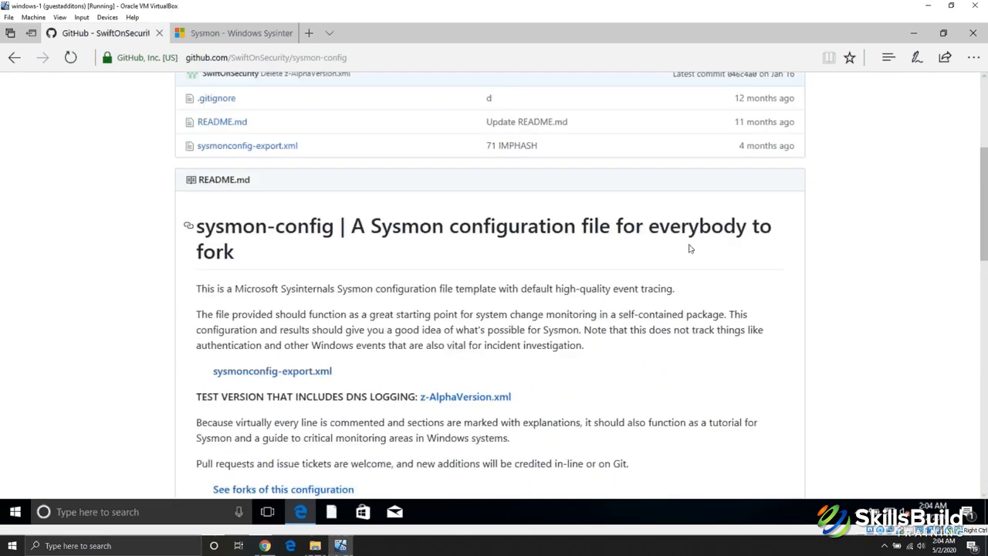
scroll(690, 255, "up", 5)
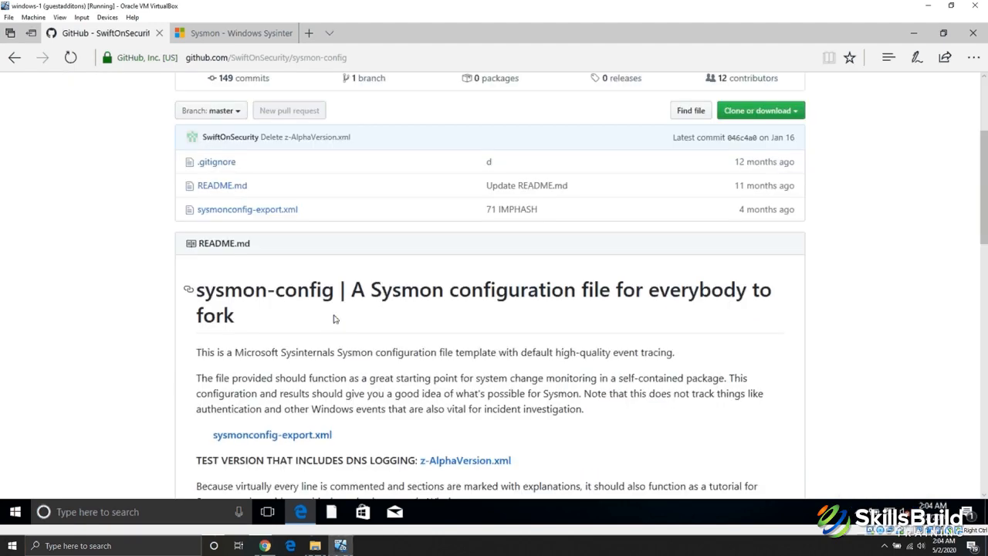
scroll(334, 319, "down", 2)
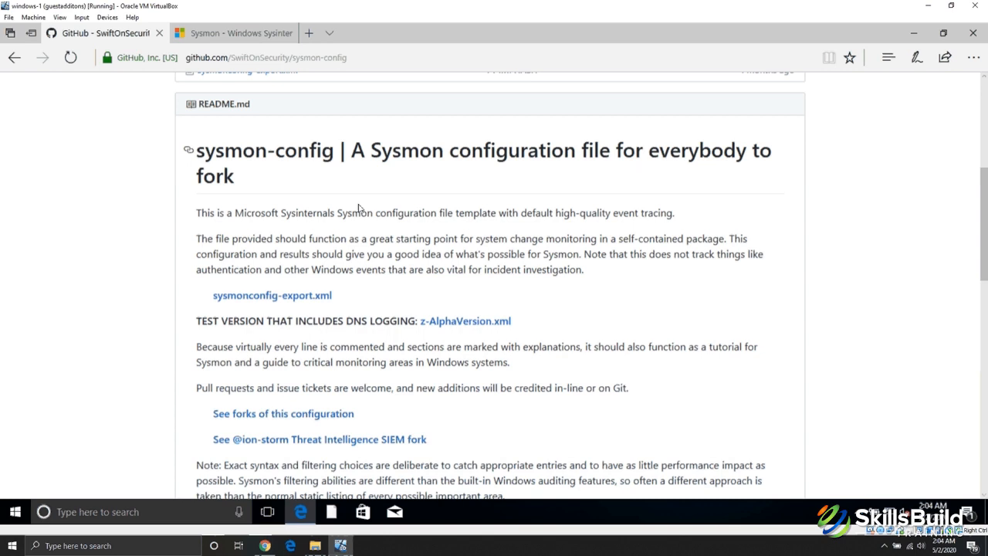
scroll(309, 232, "up", 1)
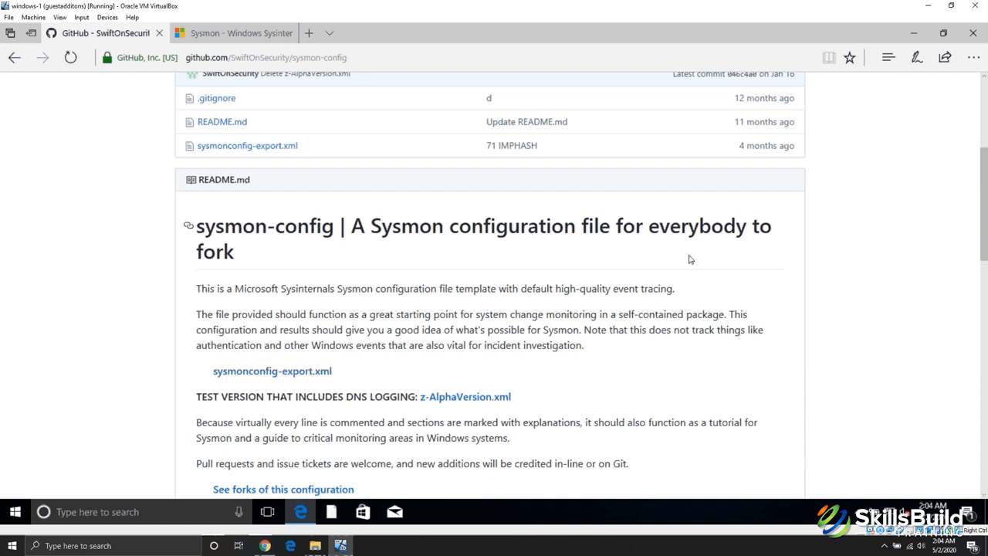
scroll(690, 259, "up", 3)
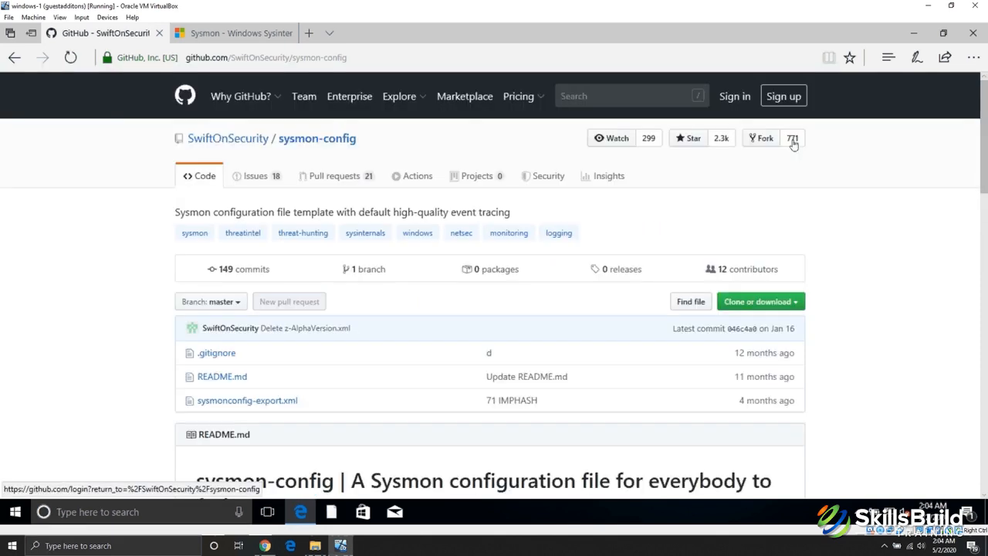
- Move sysmonconfig-export.xml from the extracted sysmon-config-master folder into C:\Program Files\Sysmon and open that folder
key("super")
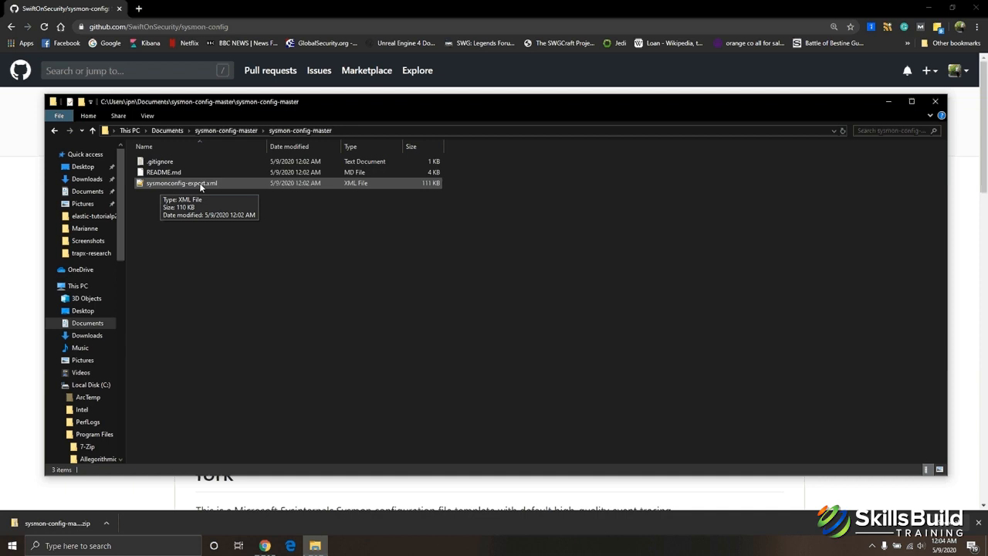
scroll(125, 294, "down", 6)
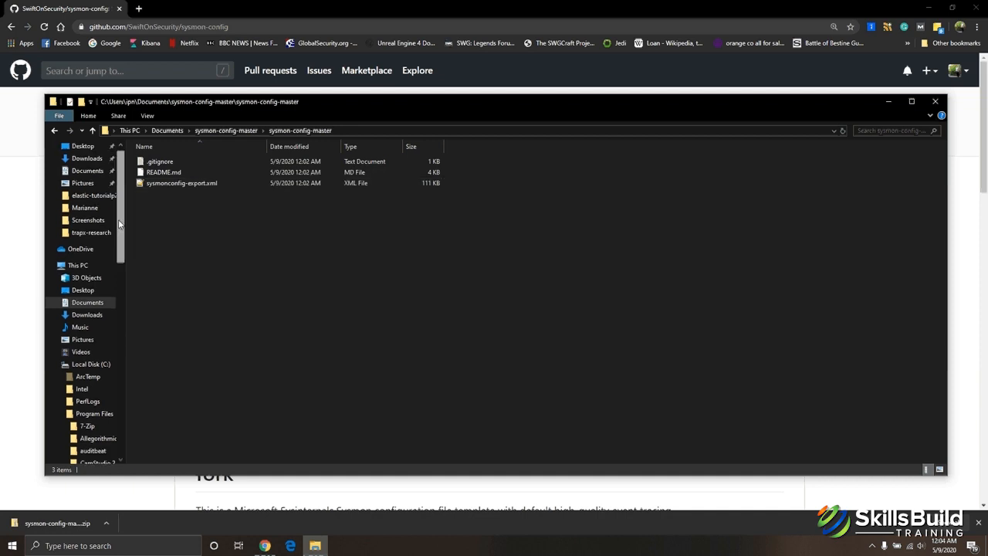
scroll(116, 255, "down", 2)
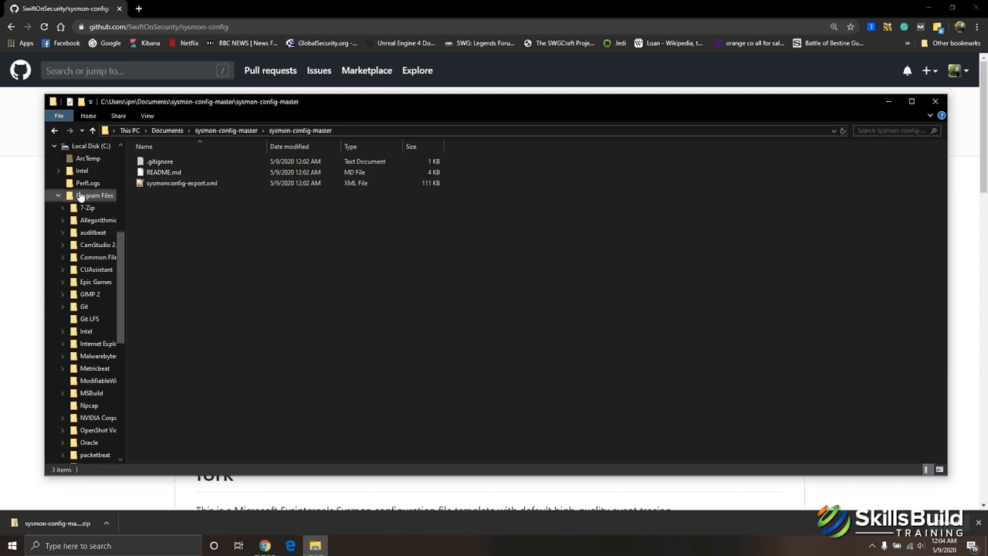
scroll(96, 307, "down", 3)
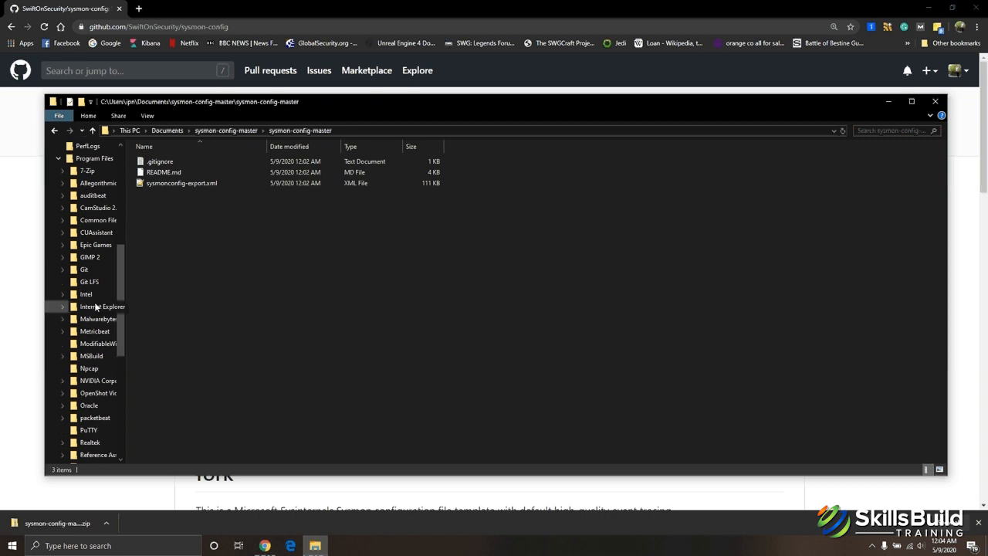
scroll(94, 307, "down", 1)
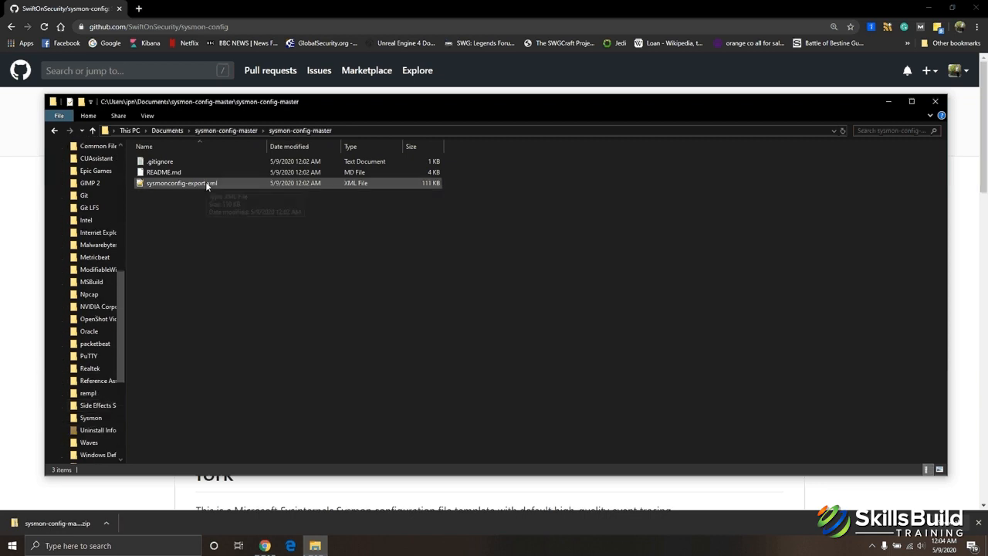
left_click_drag(207, 185, 90, 422)
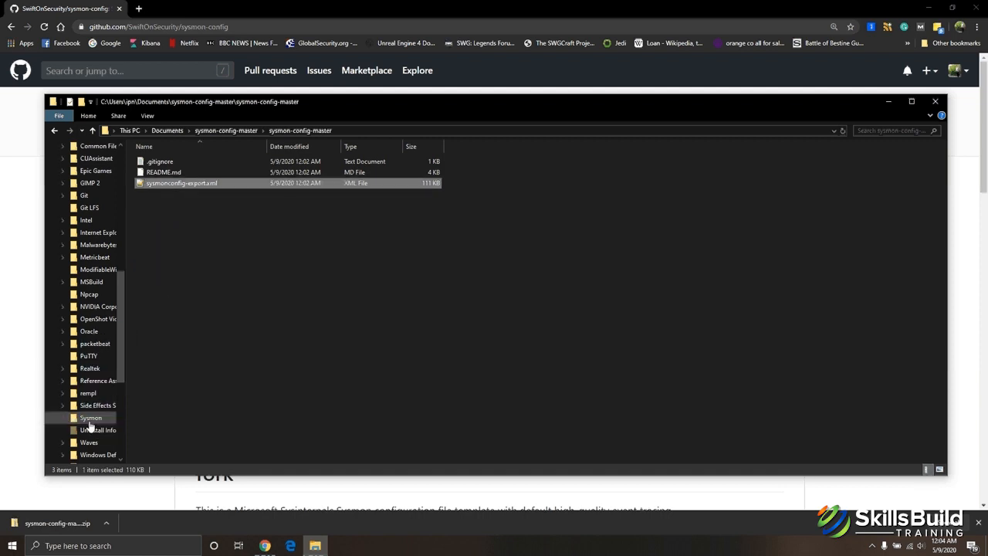
left_click(90, 419)
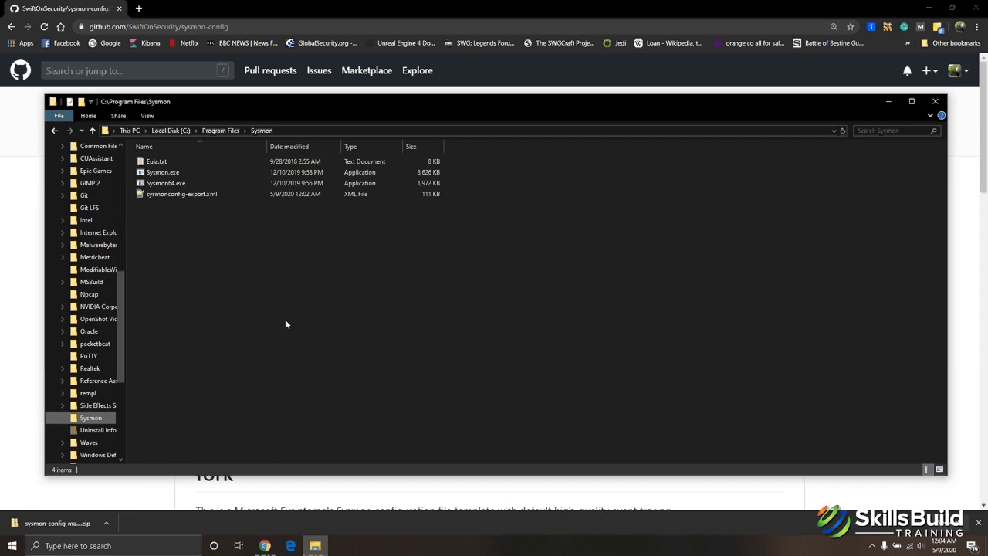
- Rename sysmonconfig-export.xml in the Sysmon folder to sysmonconfig.xml
right_click(171, 198)
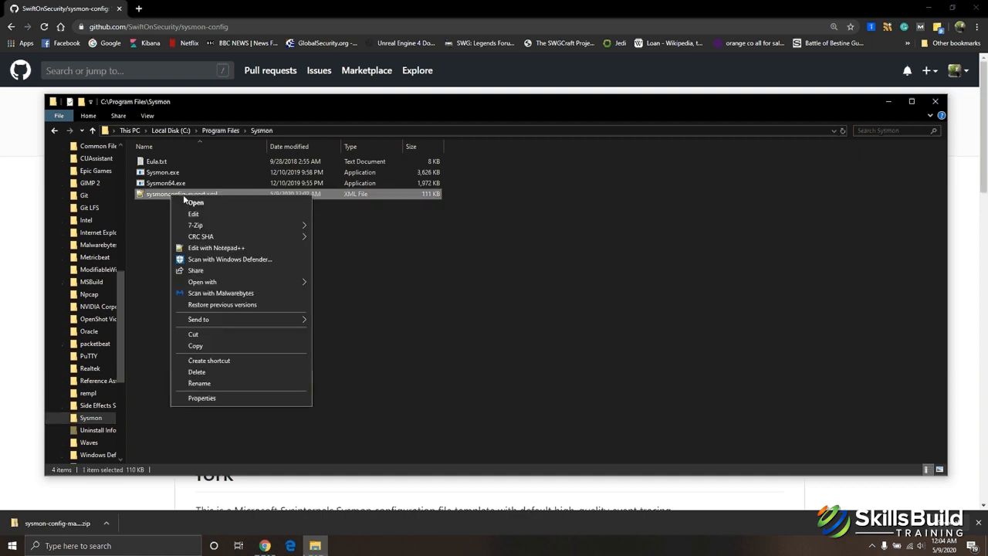
left_click(228, 383)
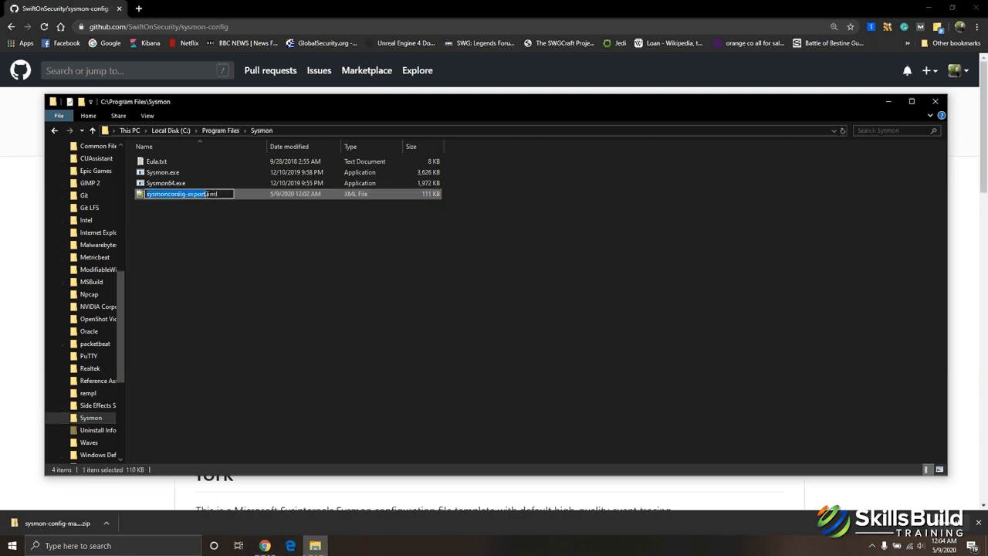
key("Right")
key("BackSpace")
key("BackSpace")
key("BackSpace")
key("BackSpace")
key("BackSpace")
key("BackSpace")
key("BackSpace")
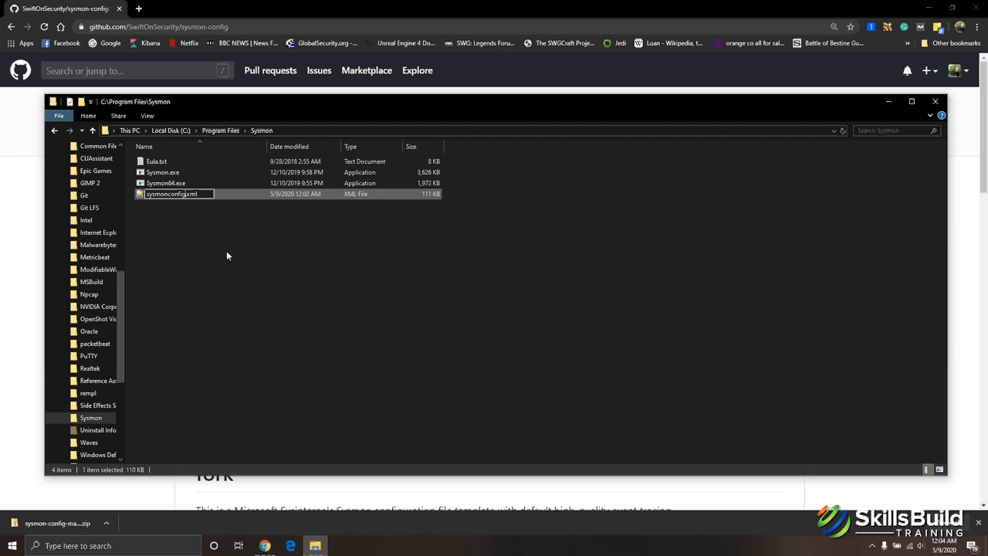
key("Return")
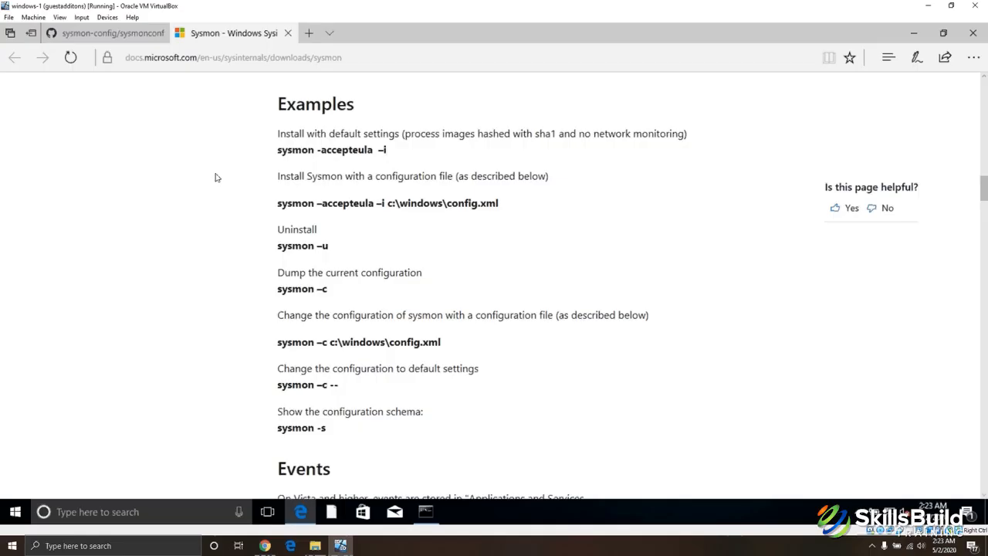
- Examine sysmonconfig-export.xml on GitHub, reading its header notes and highlighting the ProcessCreate onmatch="exclude" rule
left_click(112, 36)
scroll(323, 199, "up", 6)
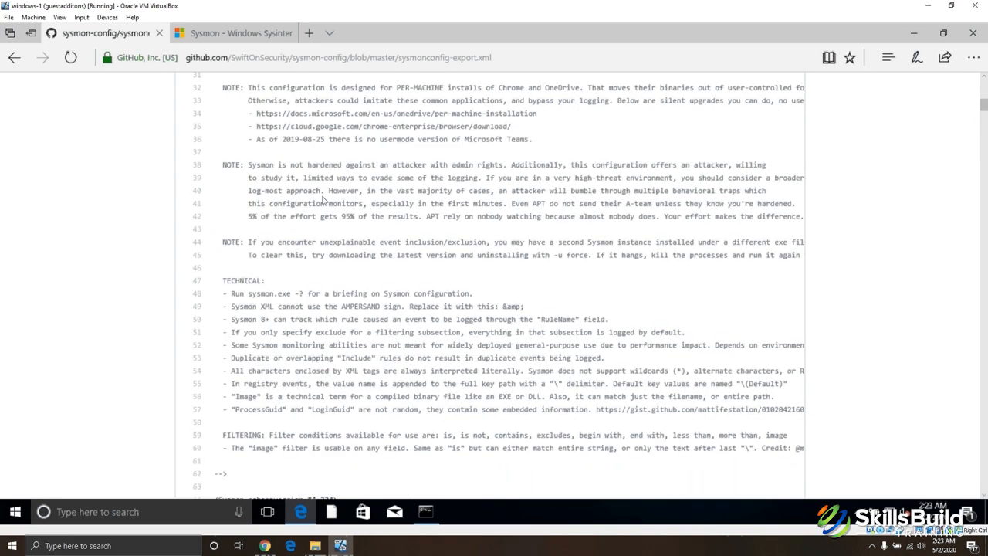
scroll(323, 199, "up", 5)
scroll(323, 199, "down", 14)
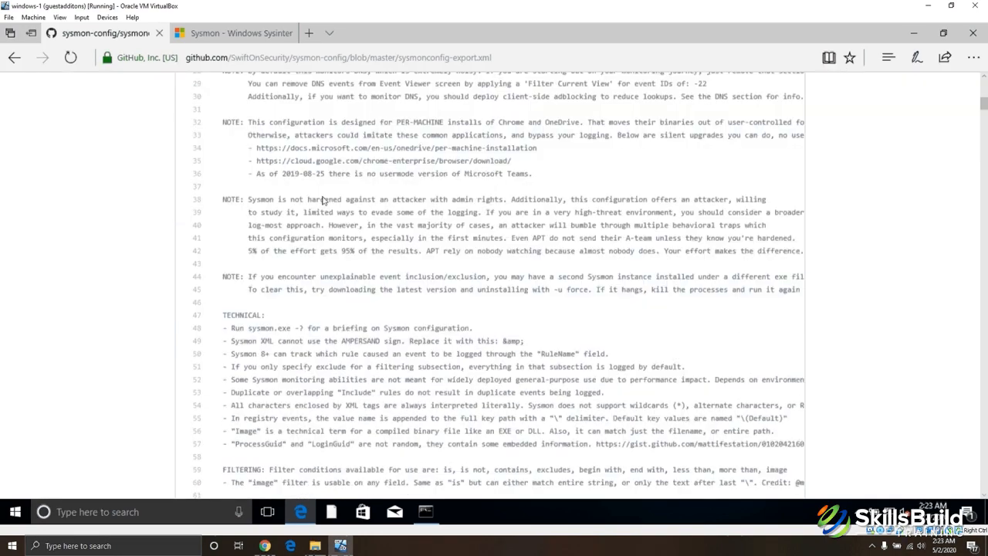
scroll(273, 183, "down", 4)
scroll(273, 183, "up", 2)
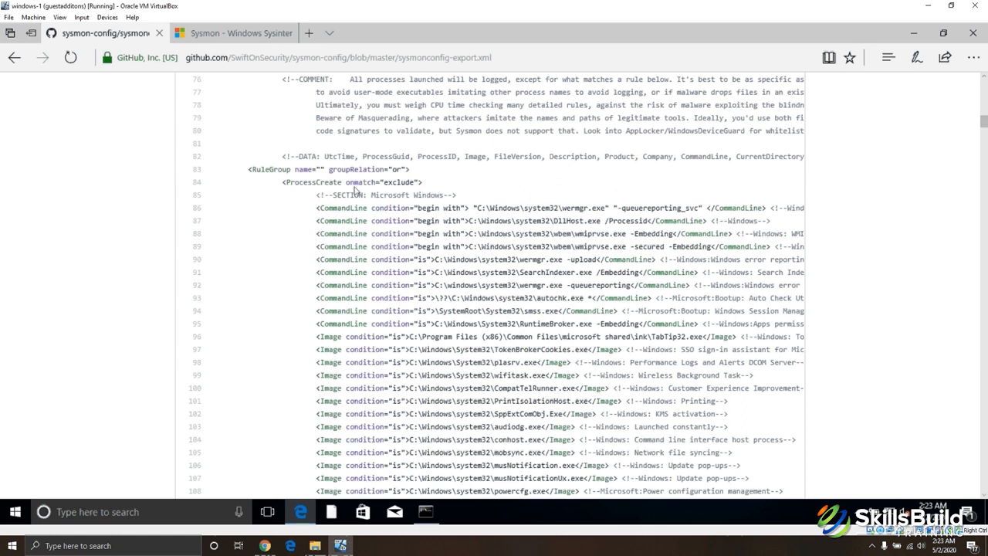
left_click_drag(346, 183, 412, 183)
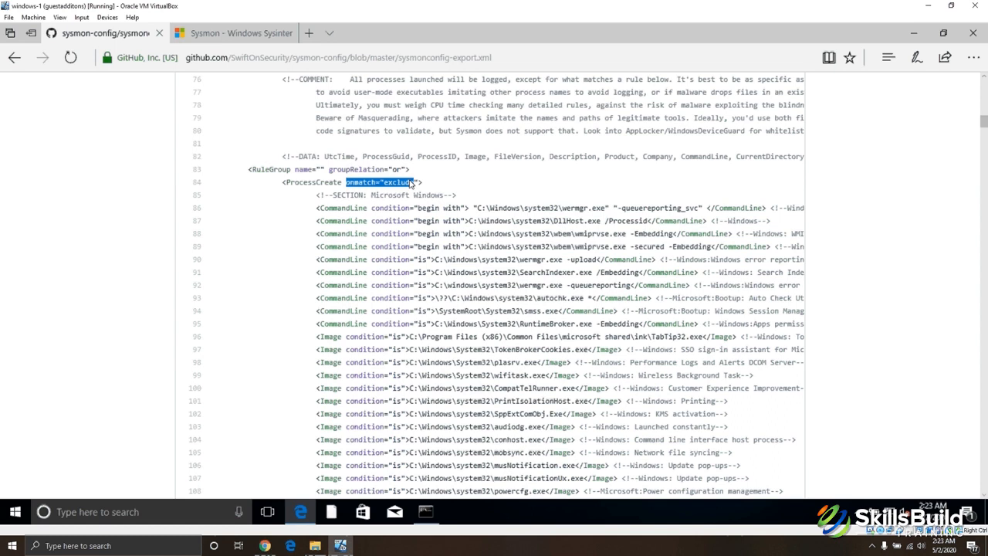
left_click_drag(412, 183, 446, 186)
left_click_drag(287, 185, 413, 189)
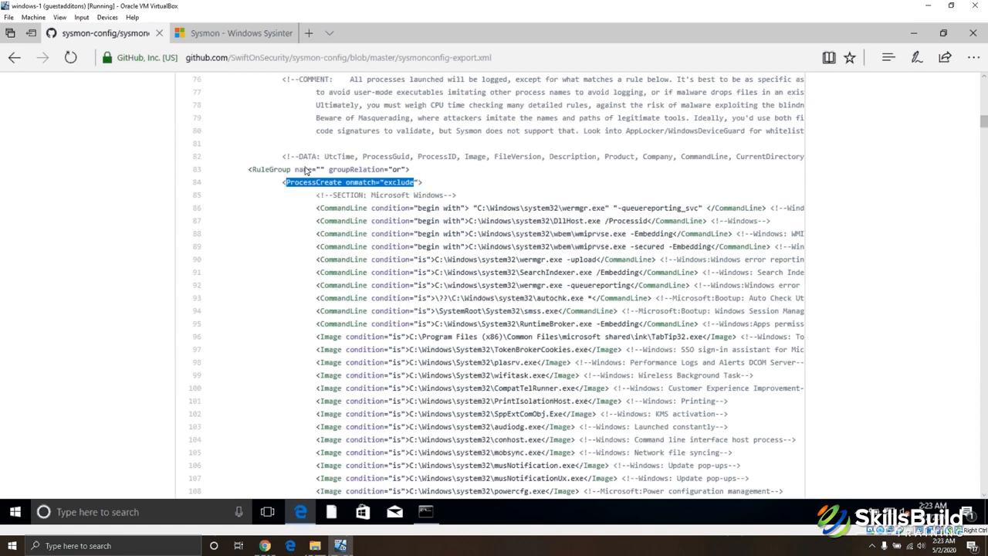
- Examine the NetworkConnect onmatch="include" rules, highlighting the C:\Windows\Temp entry, and return to the Sysmon documentation page
scroll(305, 170, "down", 4)
scroll(294, 175, "down", 20)
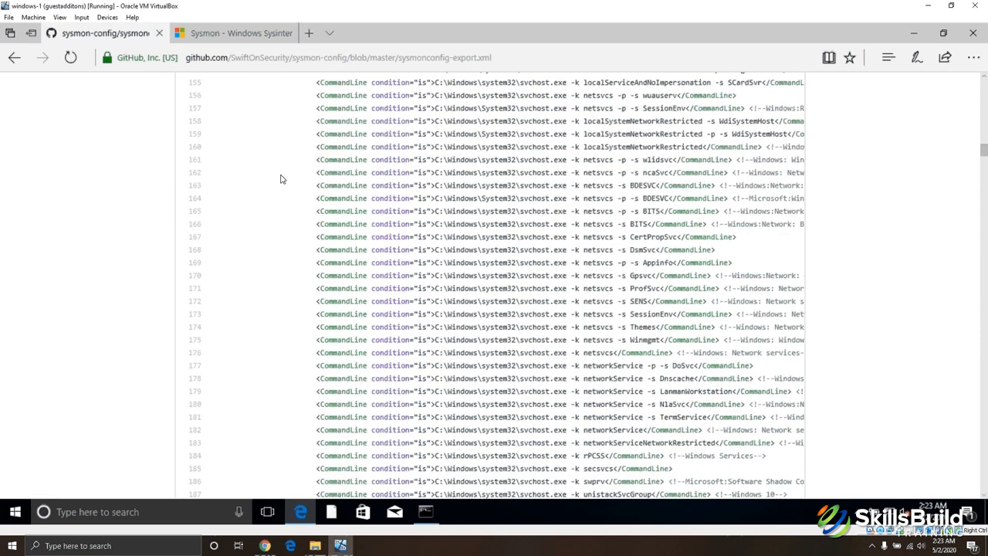
scroll(282, 178, "down", 2)
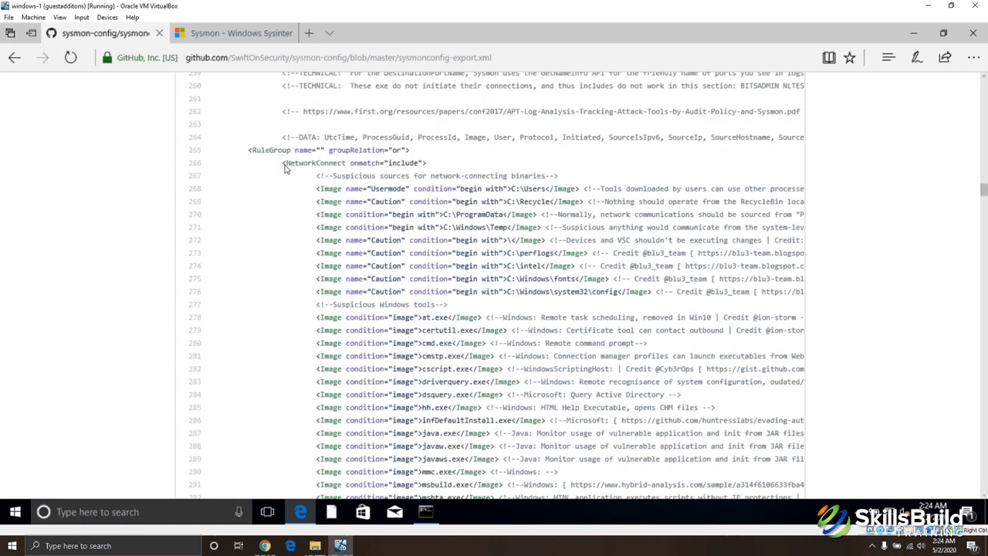
double_click(334, 163)
left_click_drag(333, 165, 417, 170)
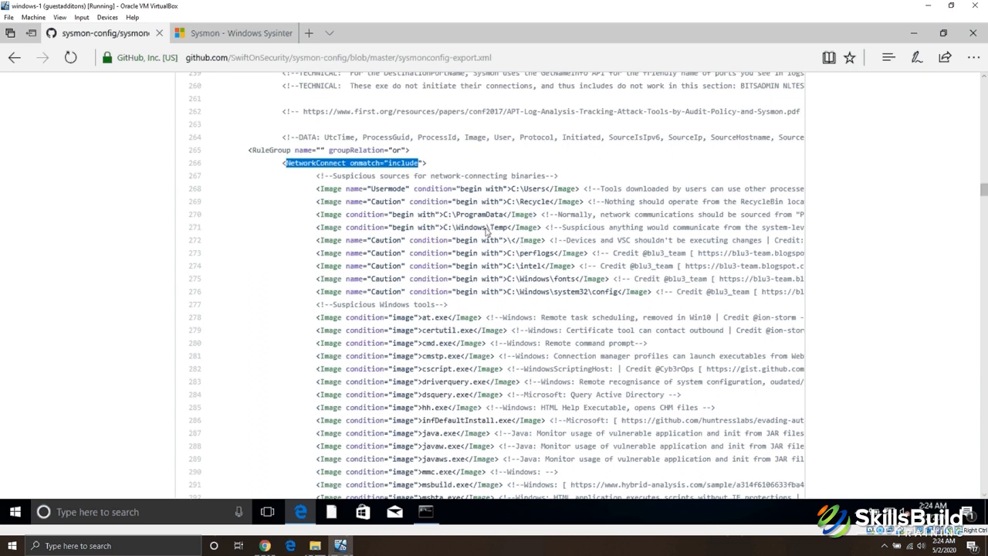
left_click_drag(444, 228, 530, 230)
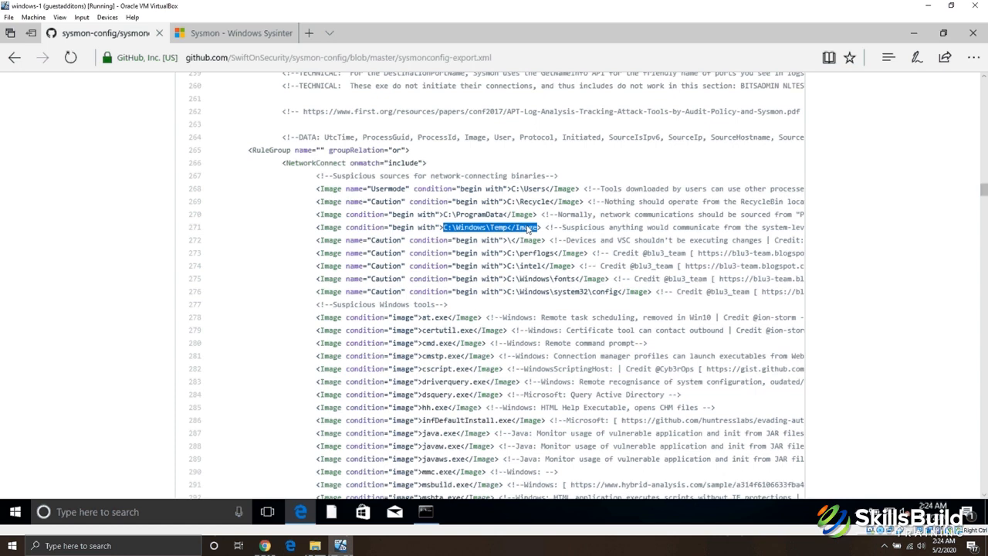
left_click_drag(530, 230, 776, 230)
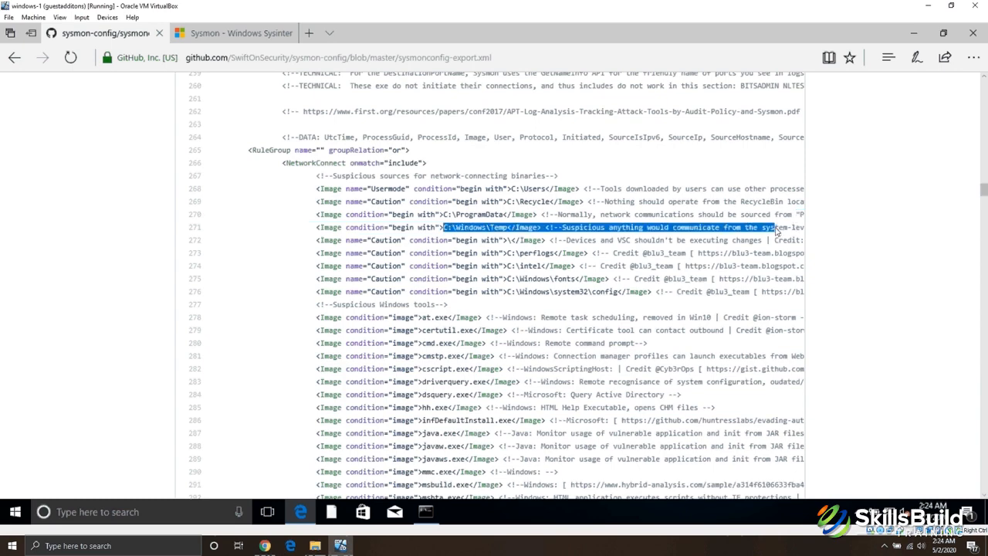
left_click(630, 177)
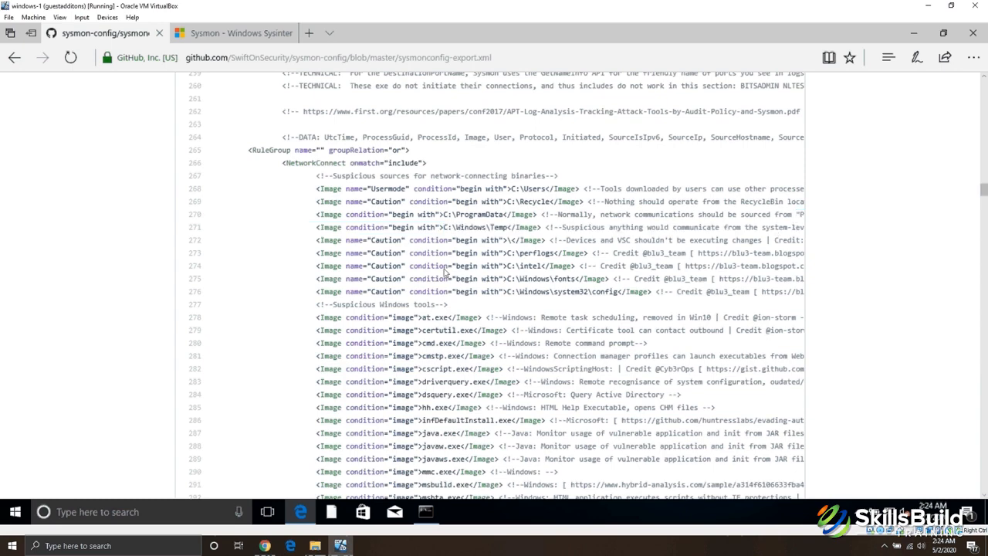
left_click(231, 33)
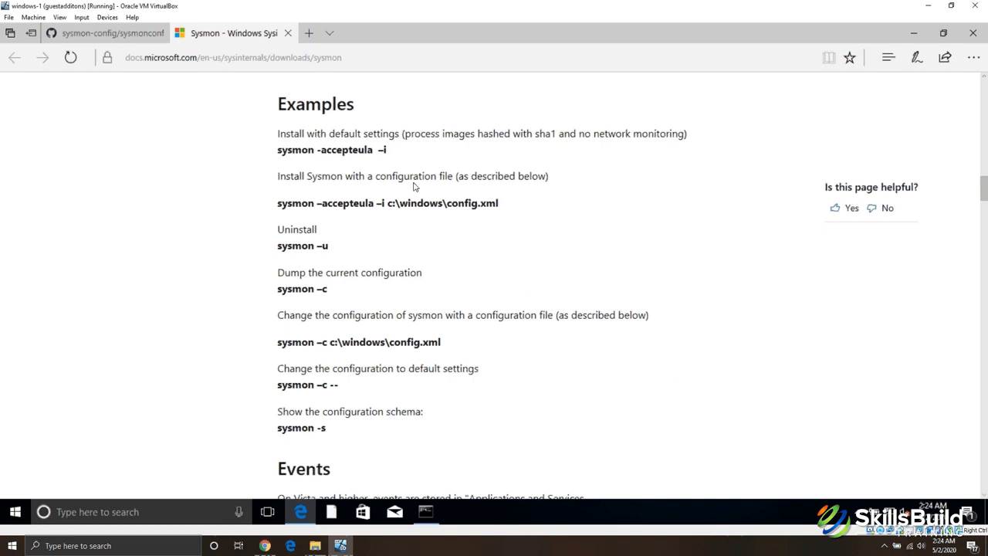
left_click(427, 512)
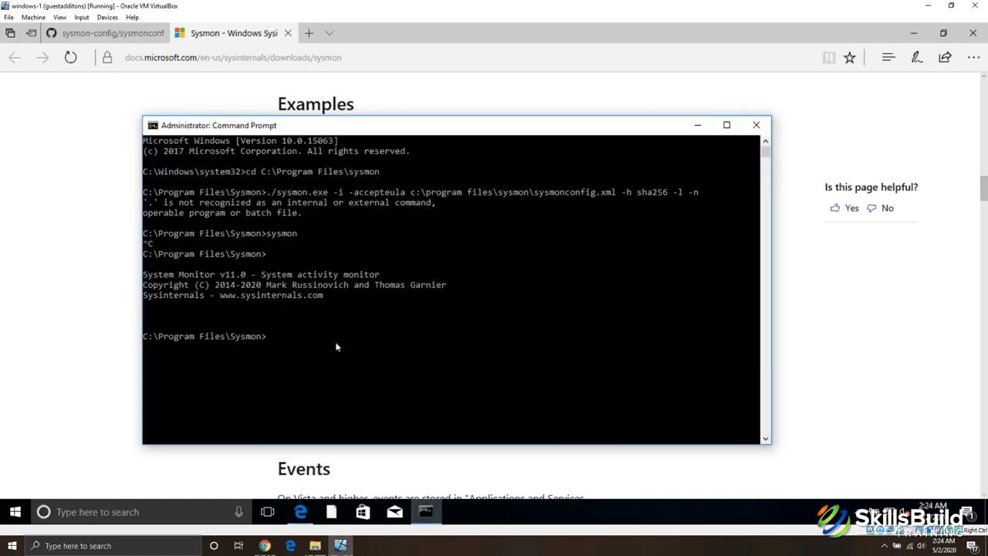
type("clear")
key("Return")
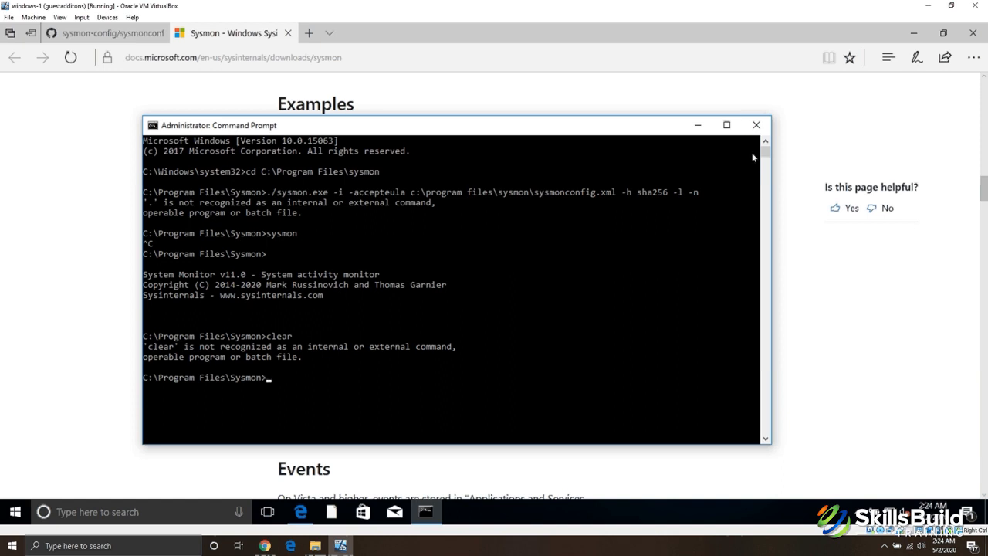
left_click(756, 125)
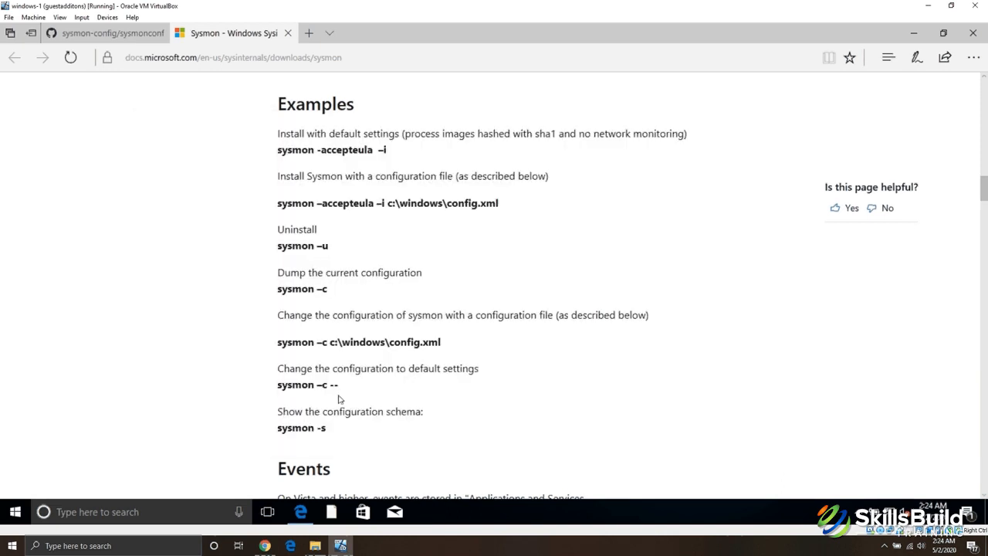
- Open a new Command Prompt as administrator and allow it to make changes to the device
left_click(140, 517)
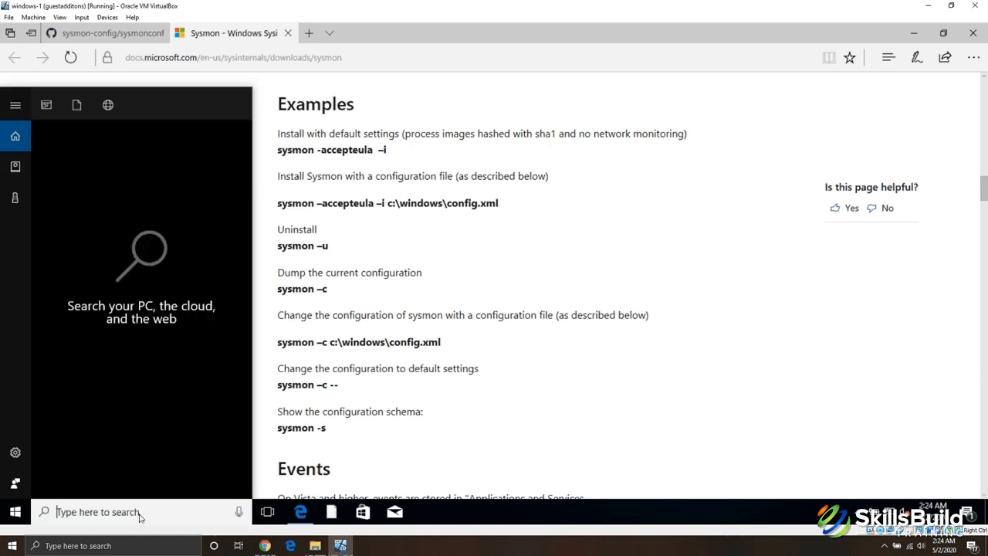
type("cmd")
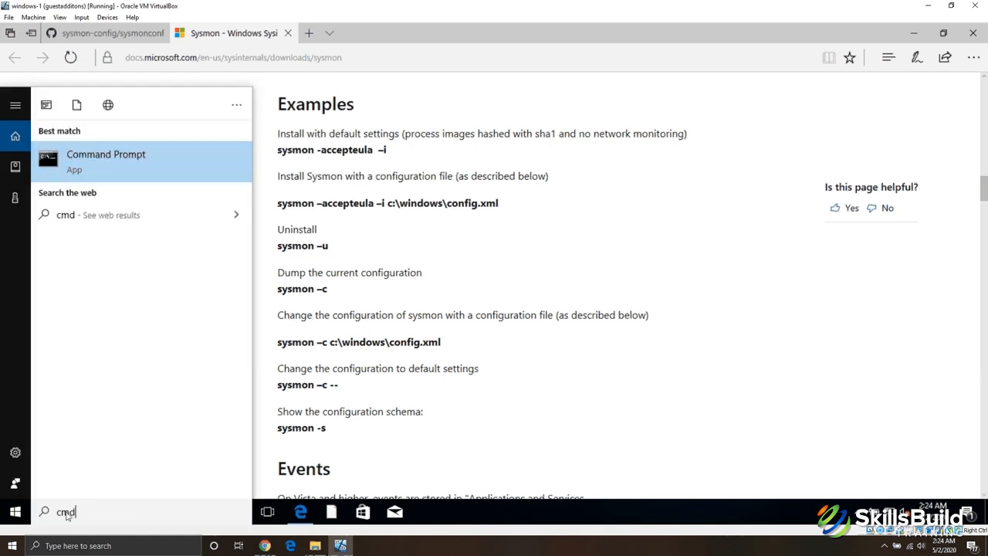
right_click(97, 159)
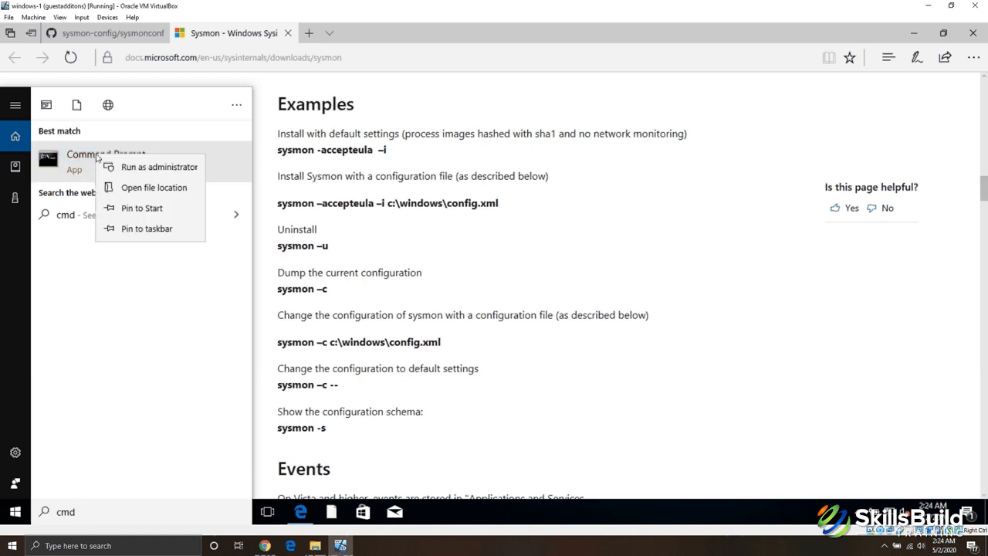
left_click(132, 167)
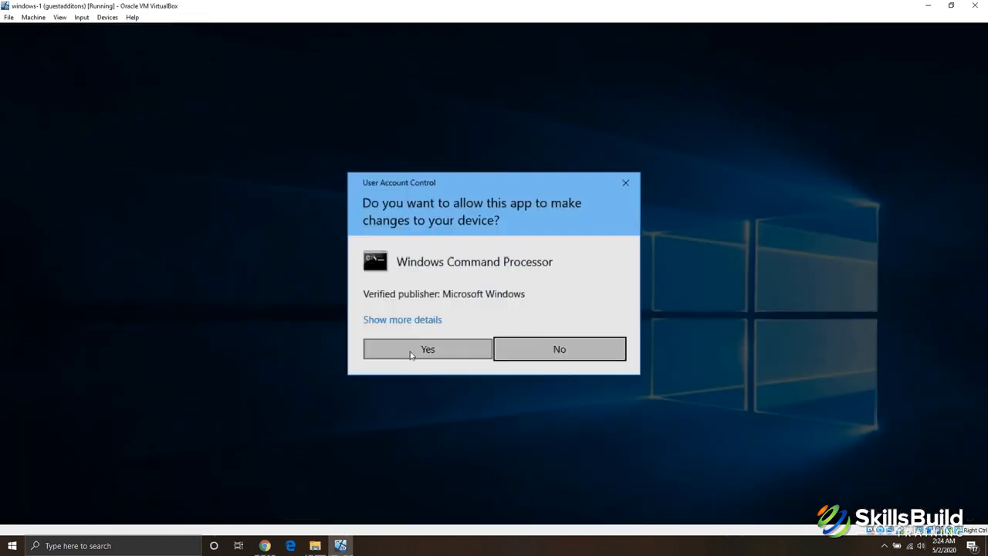
left_click(411, 354)
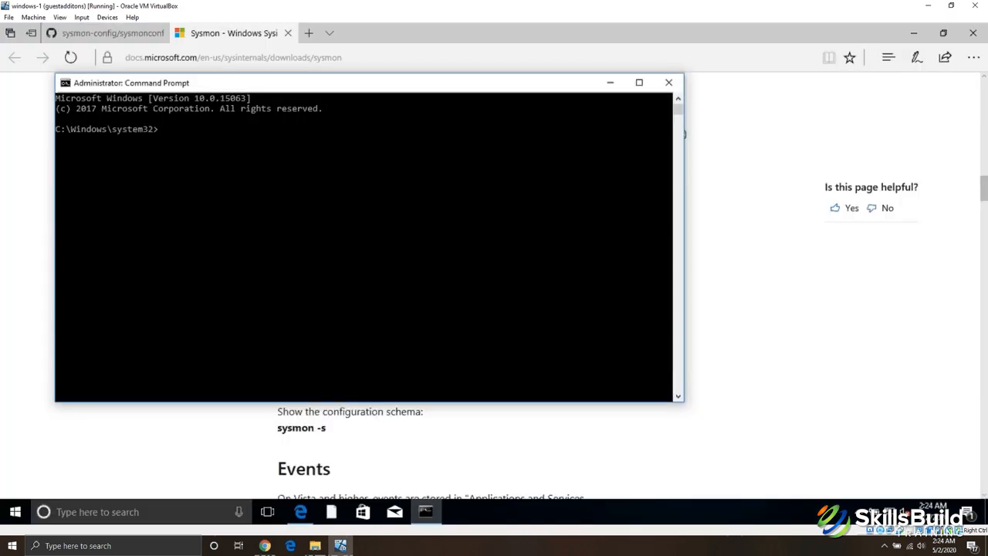
- Change the working directory to c:\program files\sysmon
type("cd c")
type(":\\program files\\sysmon")
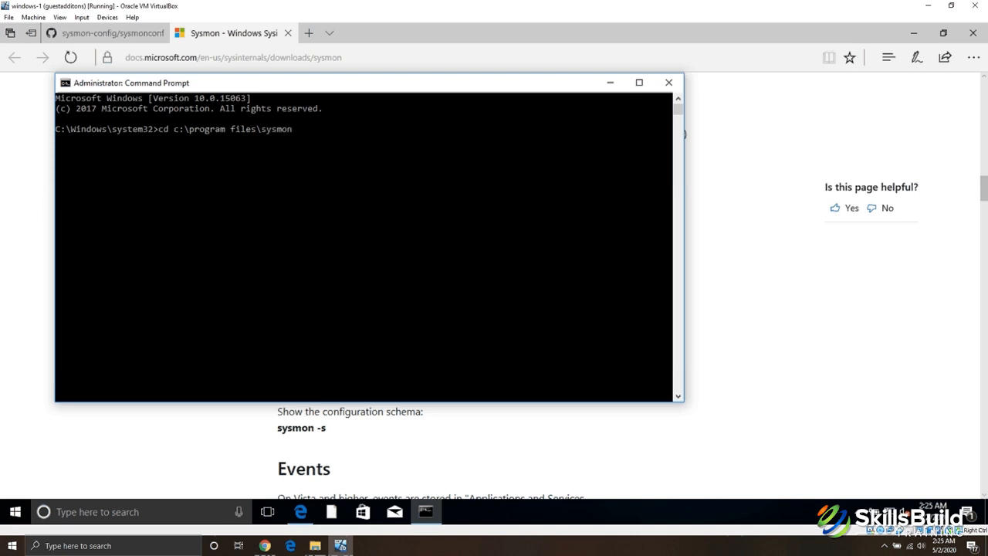
key("Return")
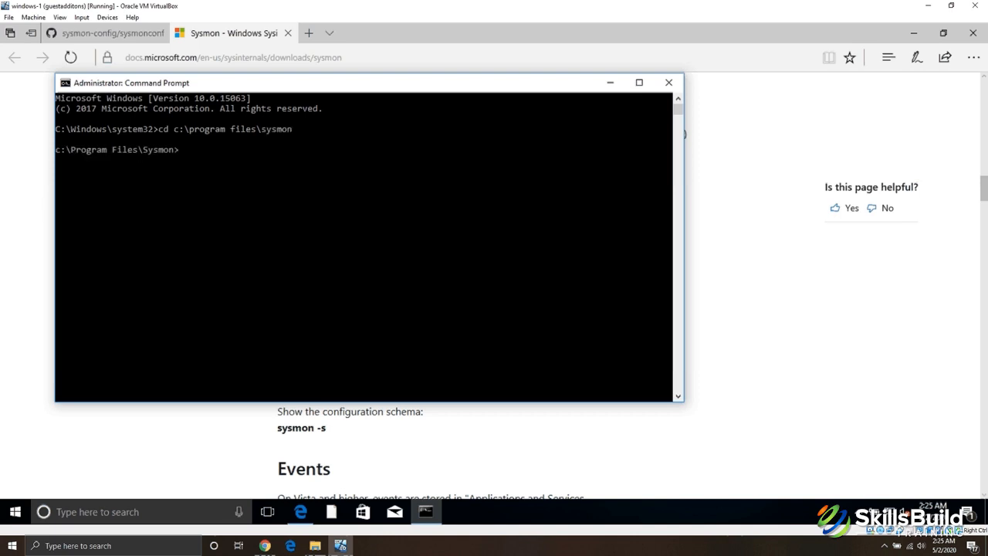
- Install Sysmon with the command sysmon -i sysmonconfig.xml -accepteula -h sha256 -l -n
type("sysmon -i")
type("sysmon")
type("config.xm")
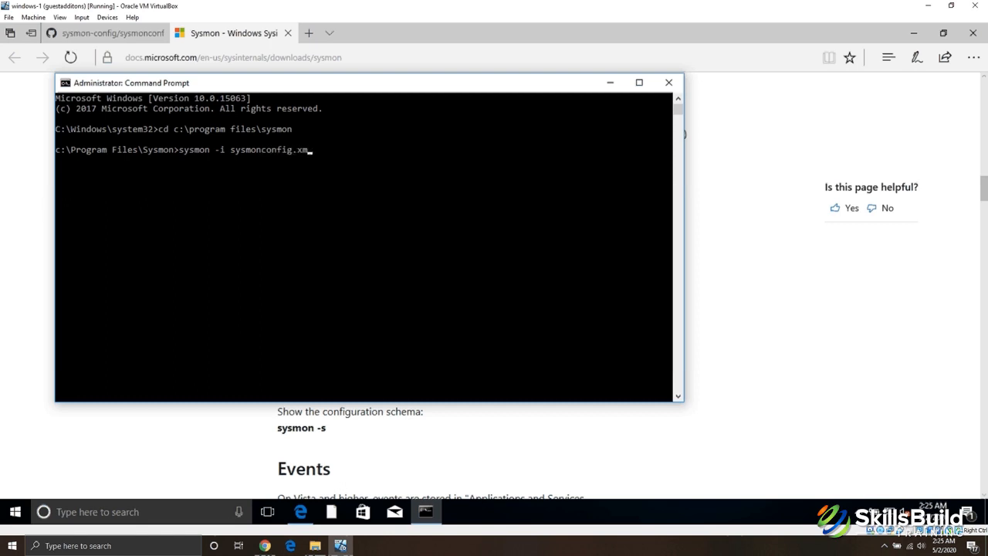
type("l -accepteula -h sha256")
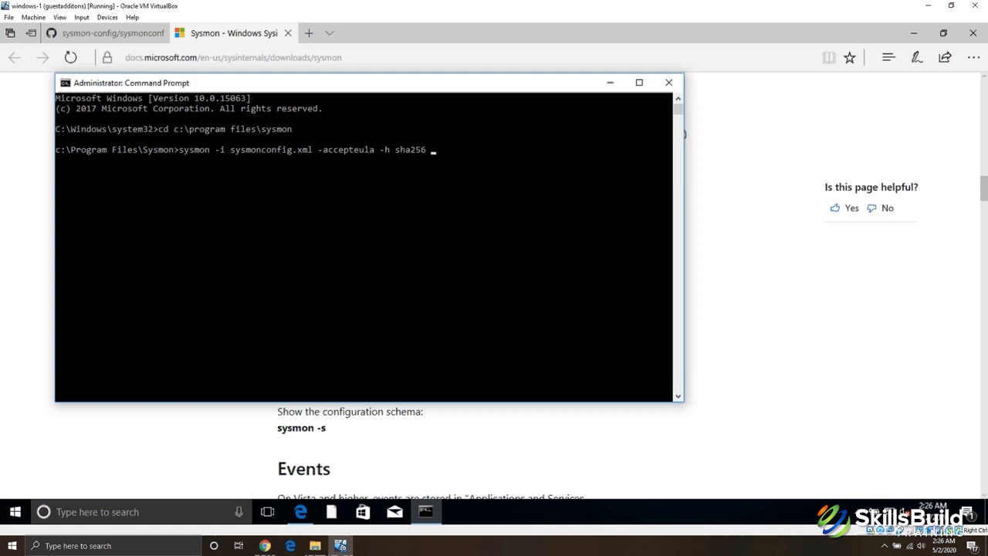
type("-")
type("l -n")
key("Return")
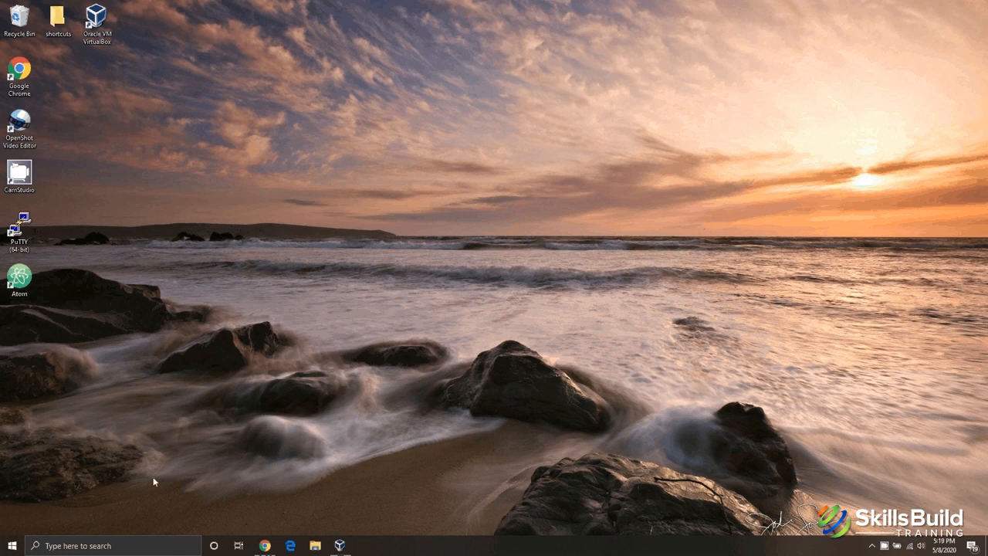
- Open the Windows Services console and select the Sysmon service to check its status and startup type
left_click(139, 546)
type("ser")
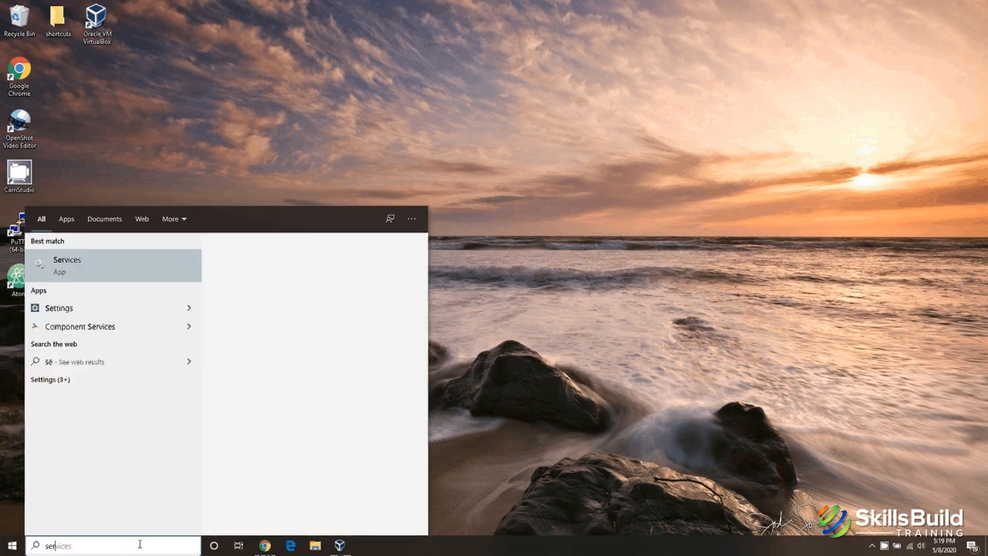
type("v")
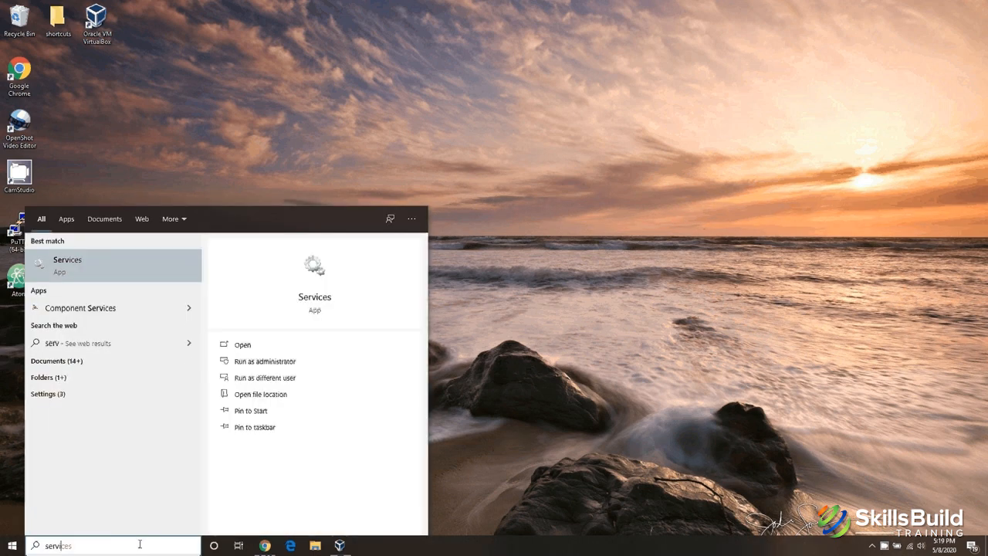
type("ices")
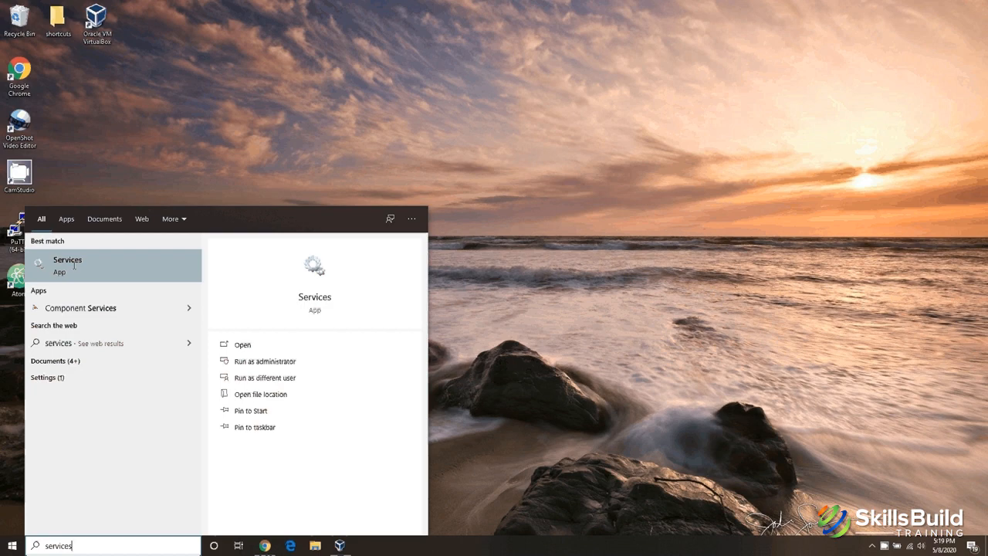
left_click(74, 265)
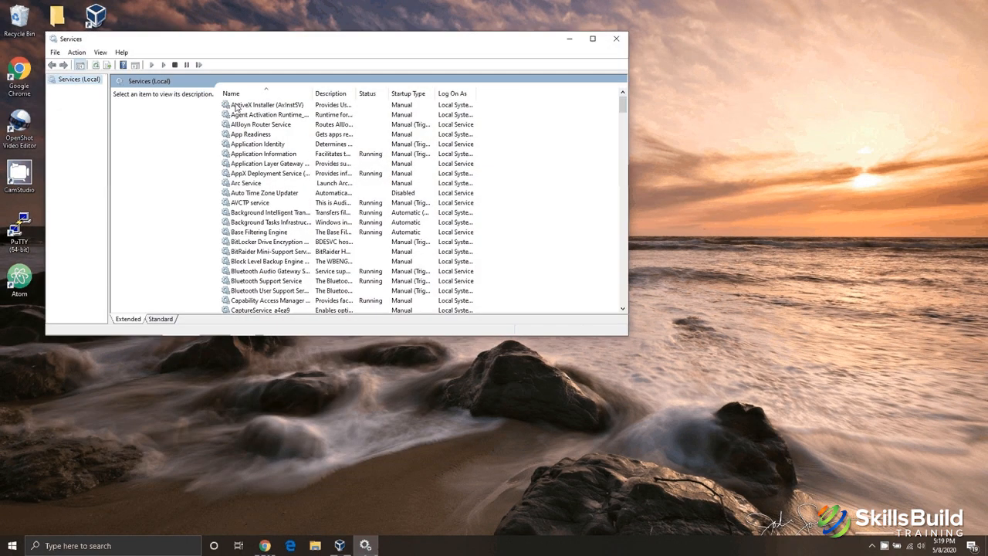
left_click_drag(623, 106, 613, 247)
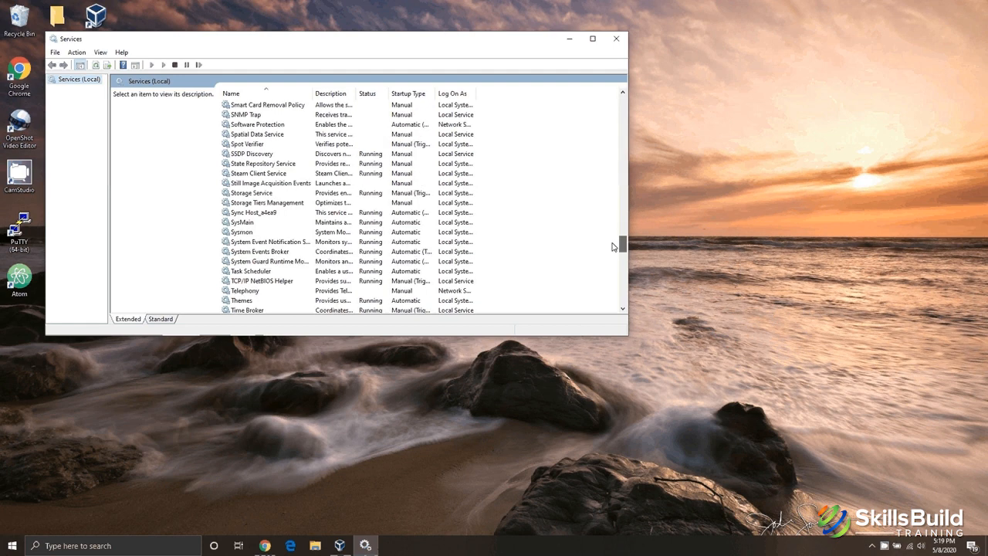
left_click(246, 232)
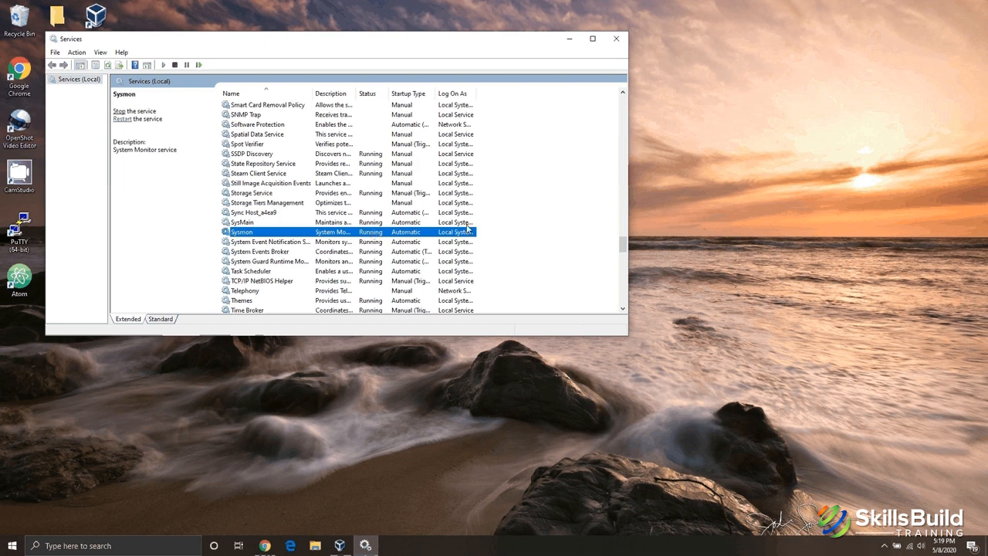
- Widen the Services window to check the Sysmon entry, and close the console
left_click_drag(628, 231, 723, 235)
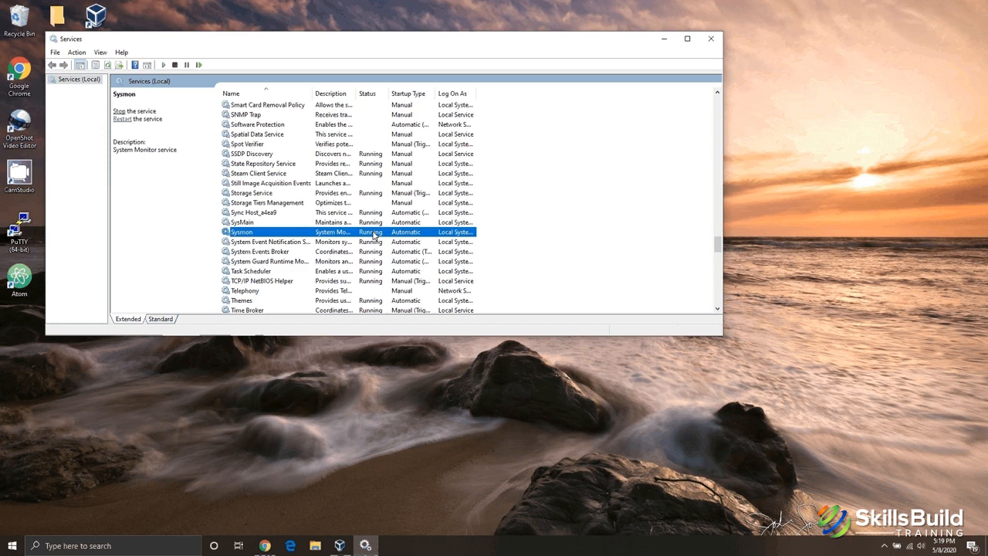
left_click(712, 40)
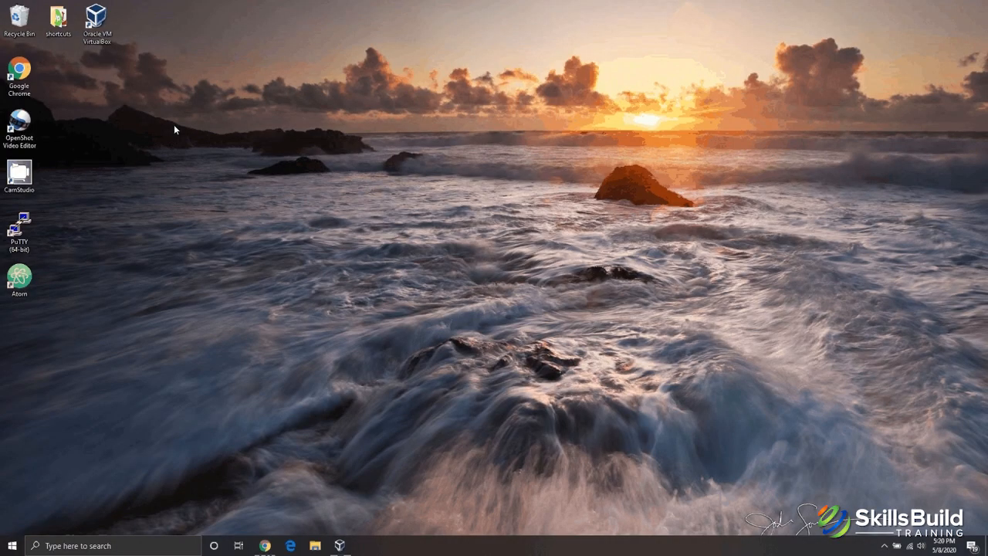
- Switch to Chrome and open the Winlogbeat downloads page from Elastic's Step 1: Install Winlogbeat guide
mouse_move(264, 546)
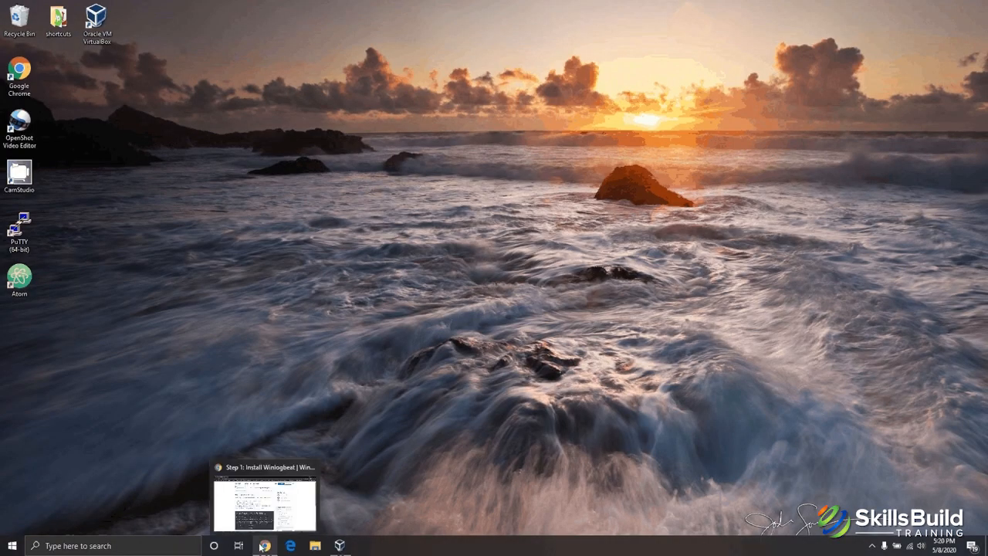
left_click(264, 545)
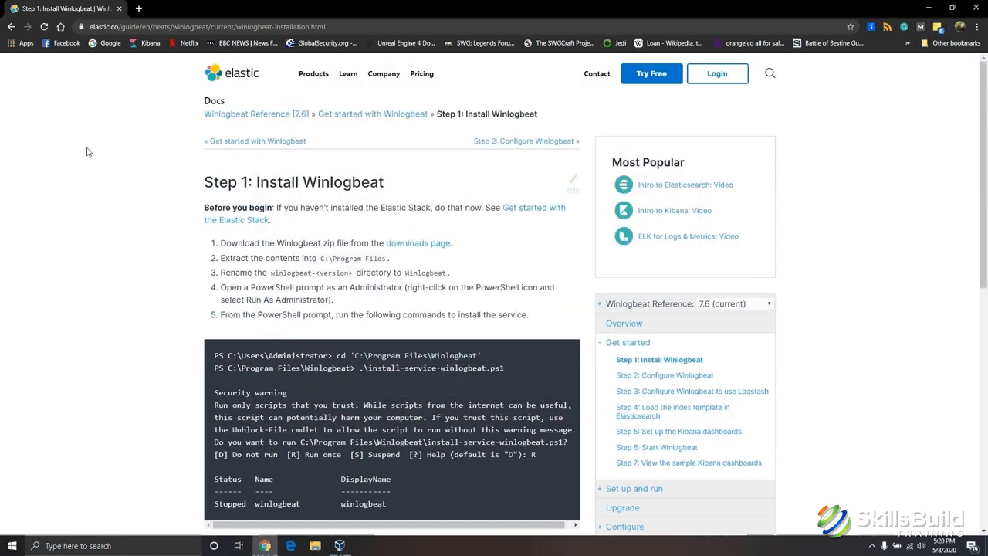
scroll(408, 202, "down", 1)
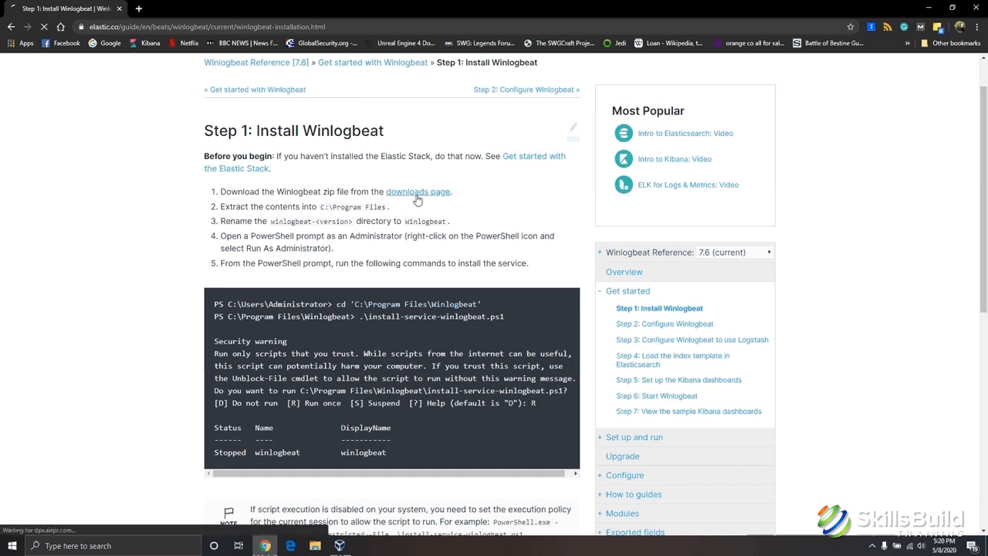
left_click(417, 196)
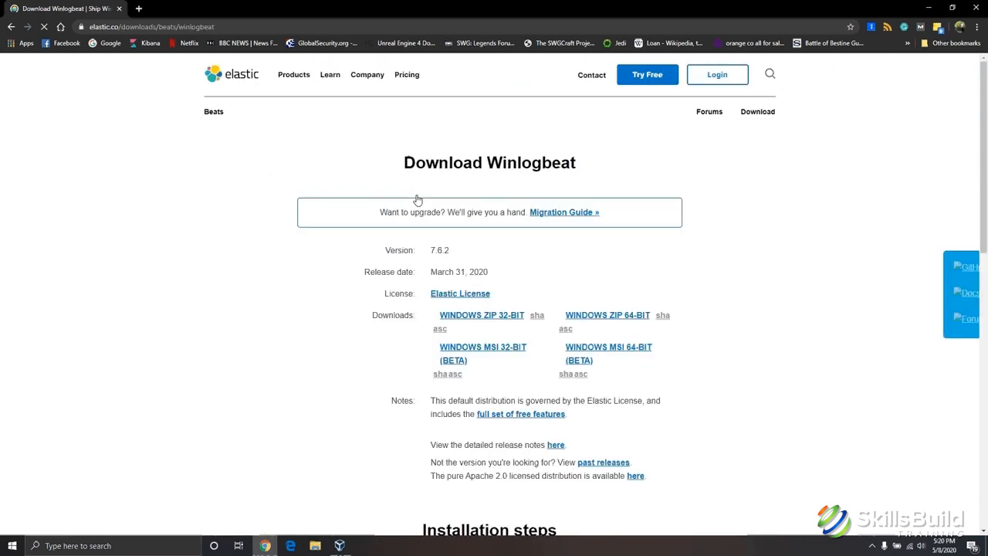
- Start downloading the Windows ZIP 64-bit package of Winlogbeat, and cancel saving the file
scroll(599, 261, "down", 1)
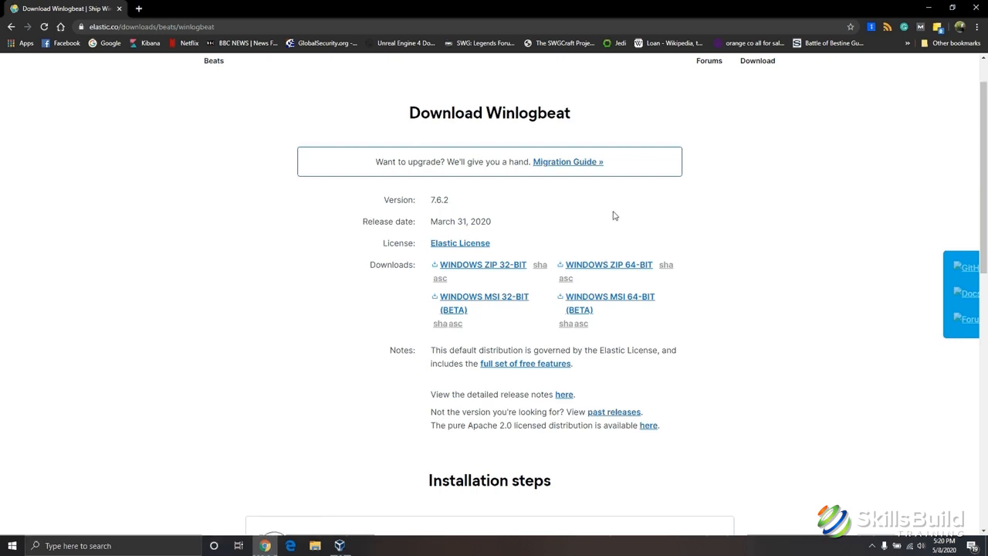
scroll(618, 214, "down", 1)
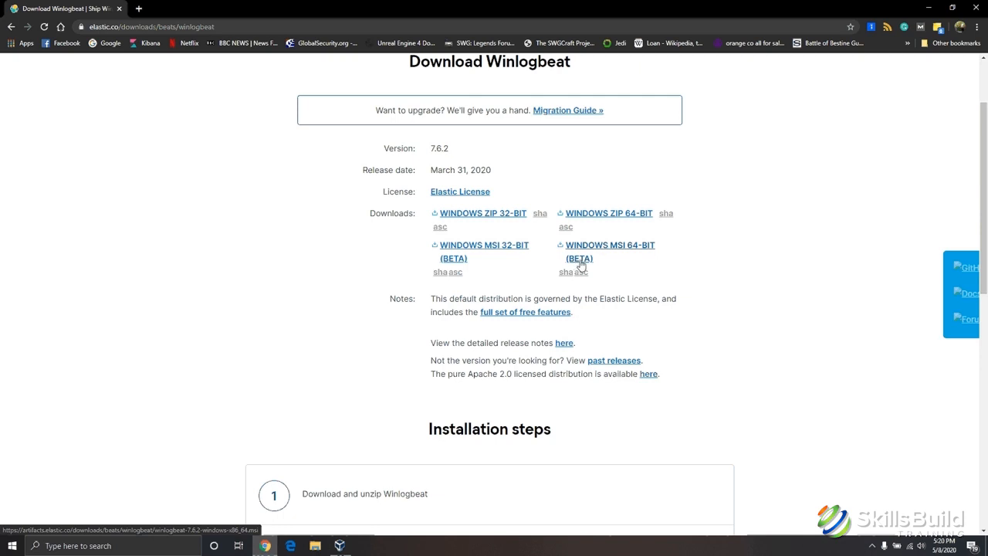
left_click(609, 220)
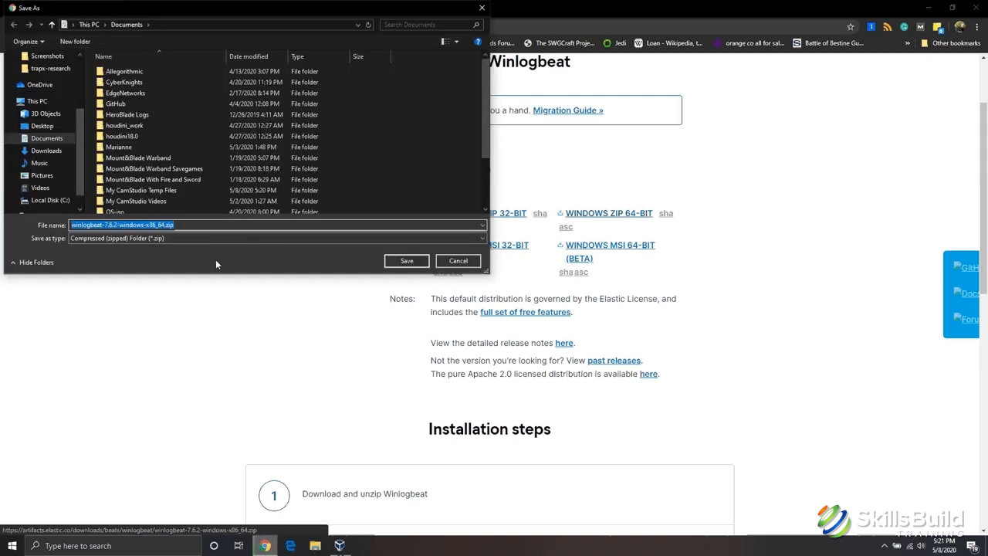
left_click(457, 261)
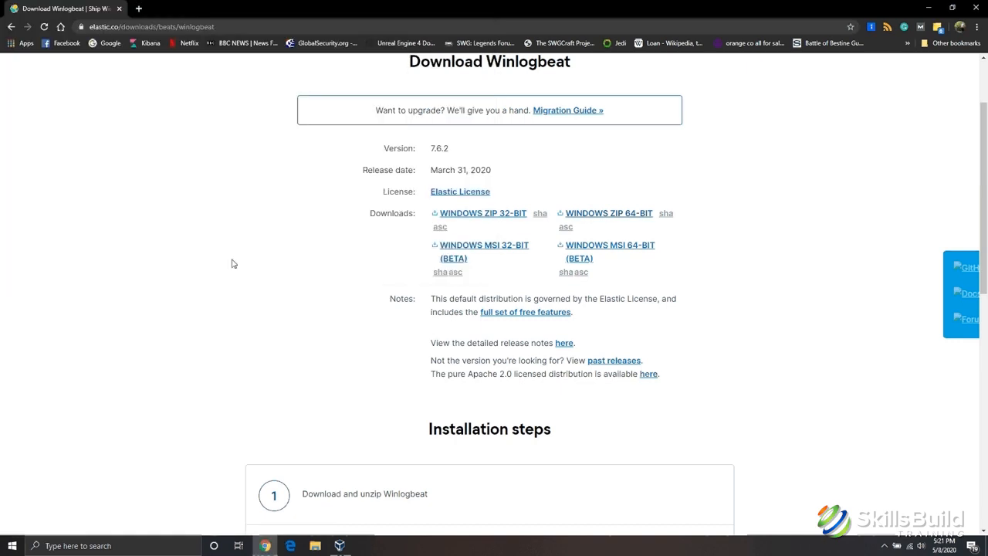
- In File Explorer's Downloads folder, extract winlogbeat-7.6.2-windows-x86_64.zip with 7-Zip into a folder of the same name
left_click(316, 546)
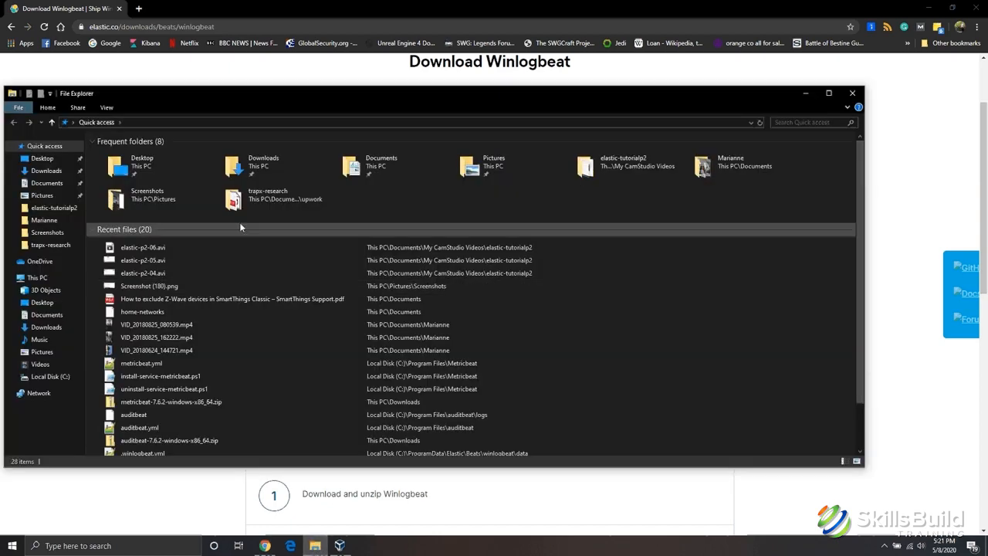
left_click(287, 161)
double_click(286, 158)
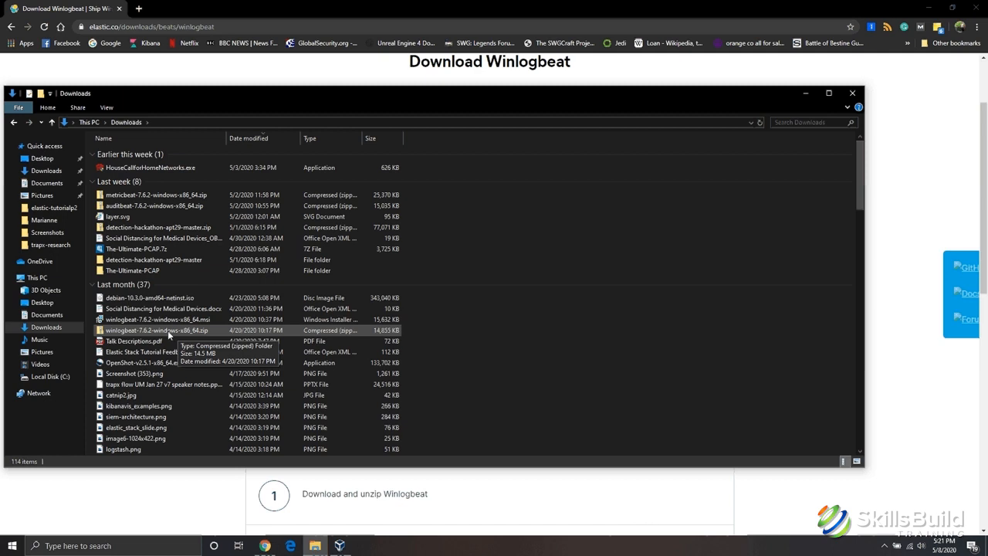
right_click(131, 331)
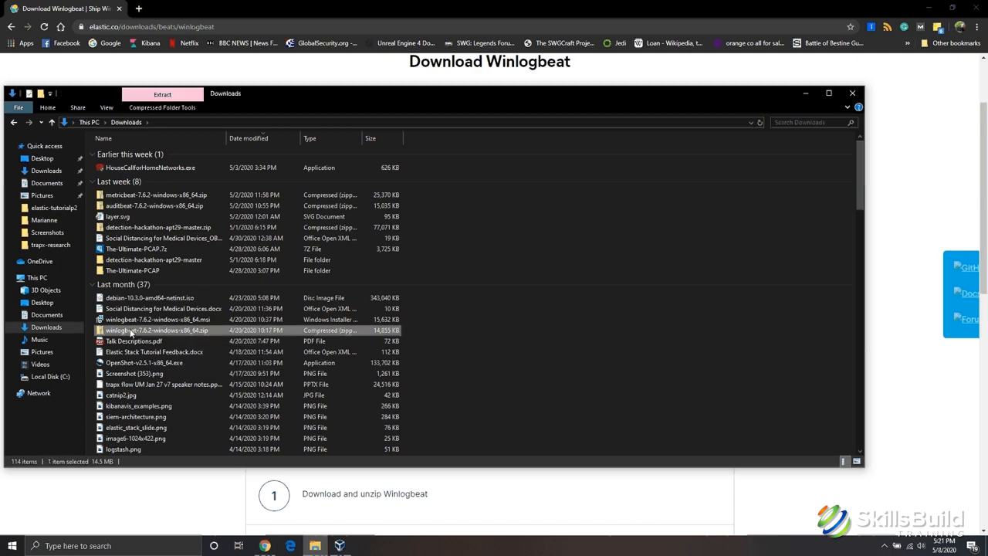
mouse_move(206, 122)
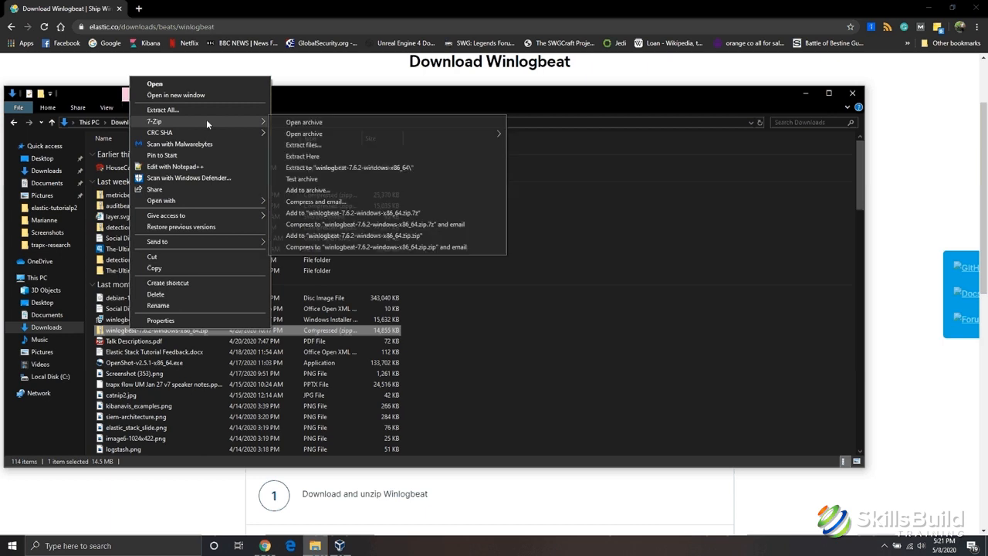
left_click(352, 168)
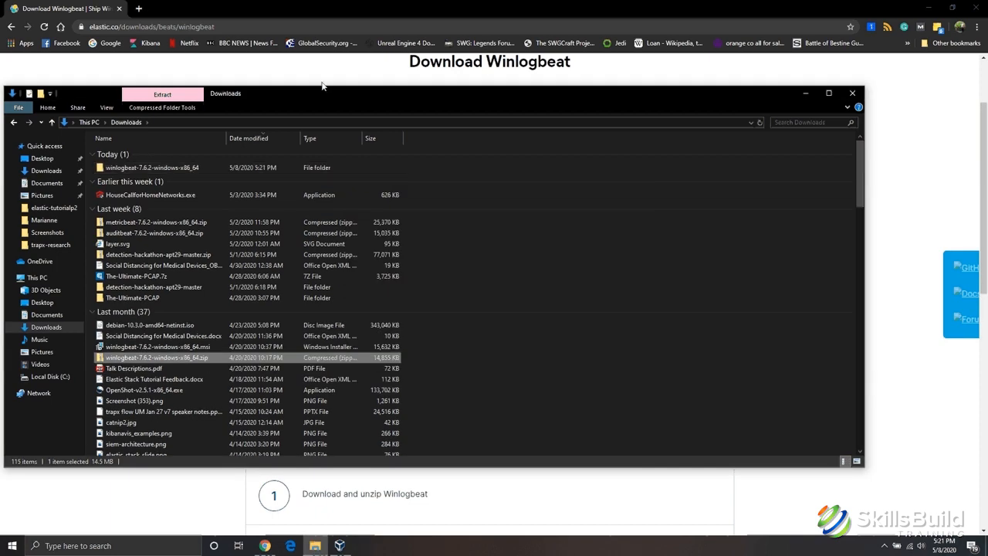
left_click_drag(318, 96, 544, 117)
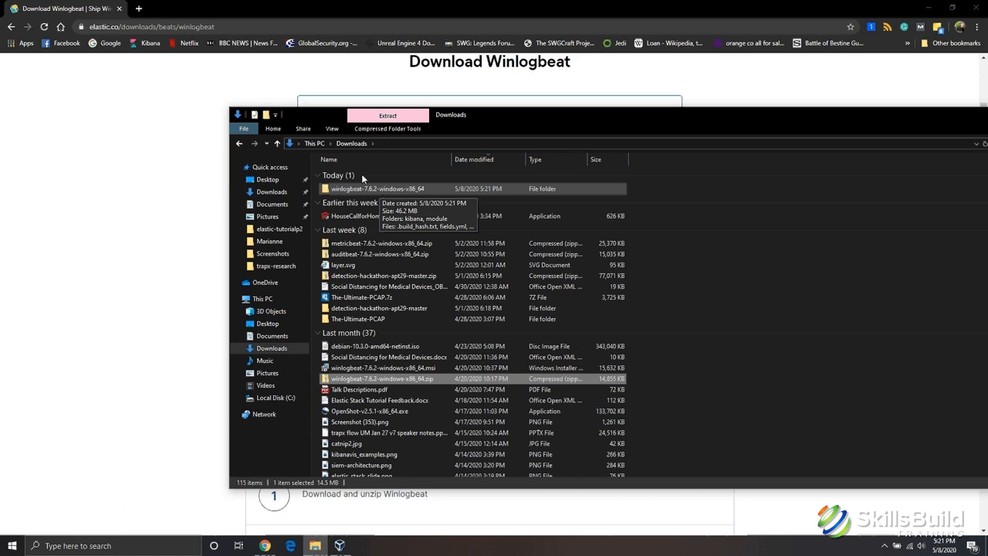
- Review the installation steps on the Download Winlogbeat page in Chrome, and return to the Step 1: Install Winlogbeat guide
left_click(163, 139)
scroll(315, 189, "up", 1)
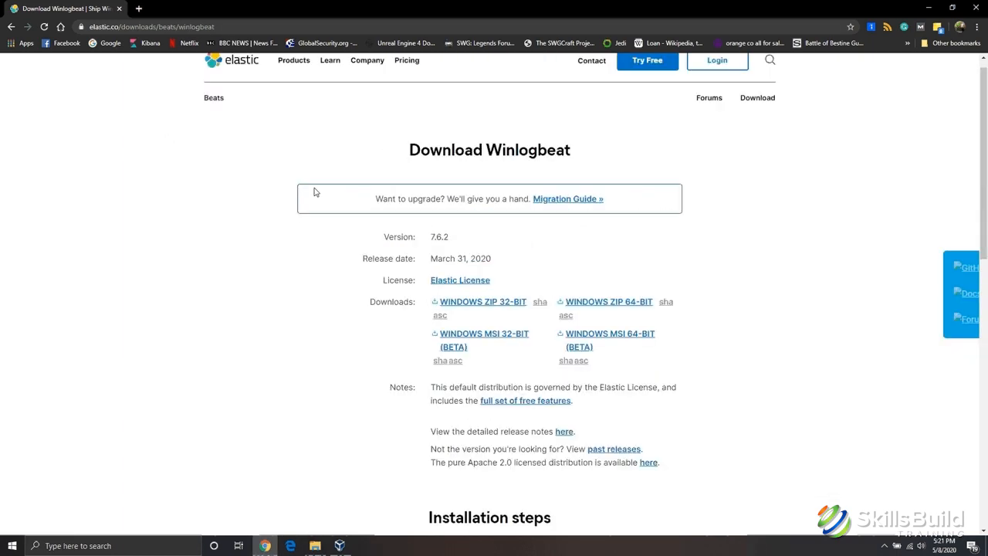
scroll(421, 220, "down", 4)
scroll(421, 220, "down", 1)
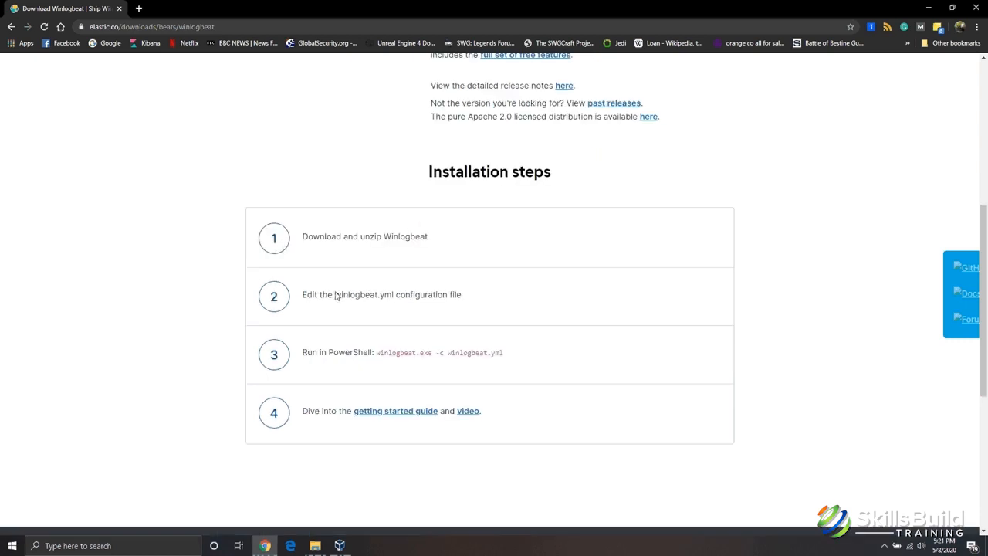
scroll(371, 301, "down", 2)
left_click(10, 26)
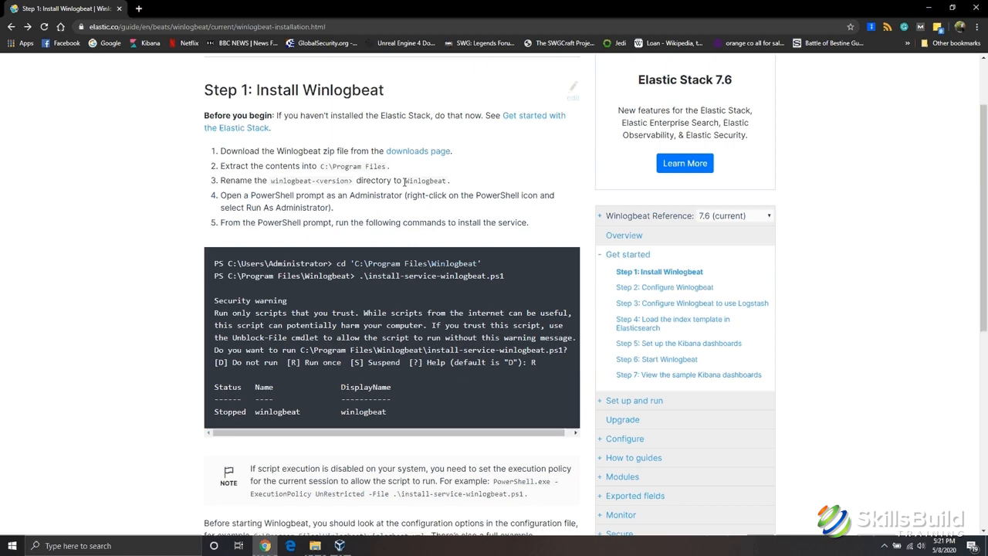
- Compare the extracted folder's name in Downloads with the directory name required by the installation guide
left_click(315, 545)
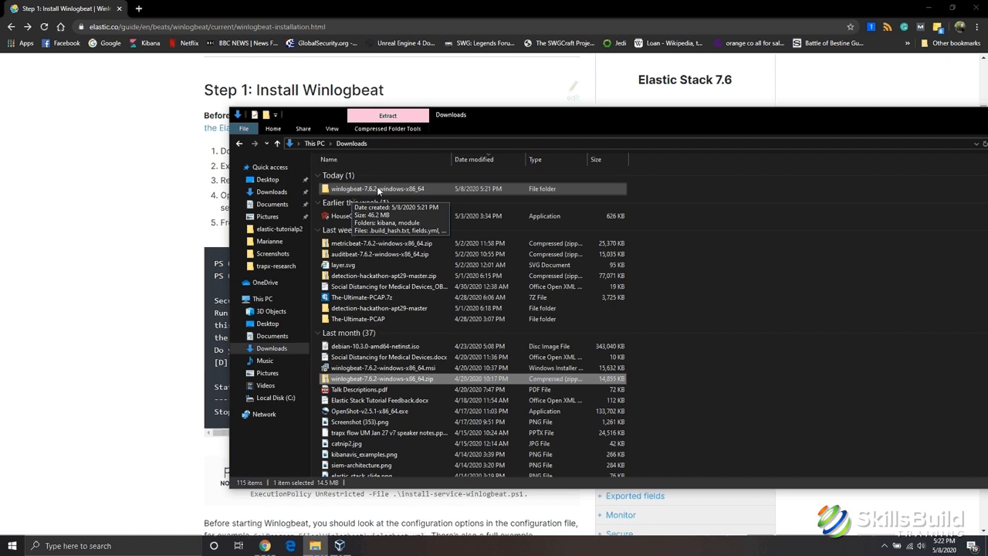
key("alt+Tab")
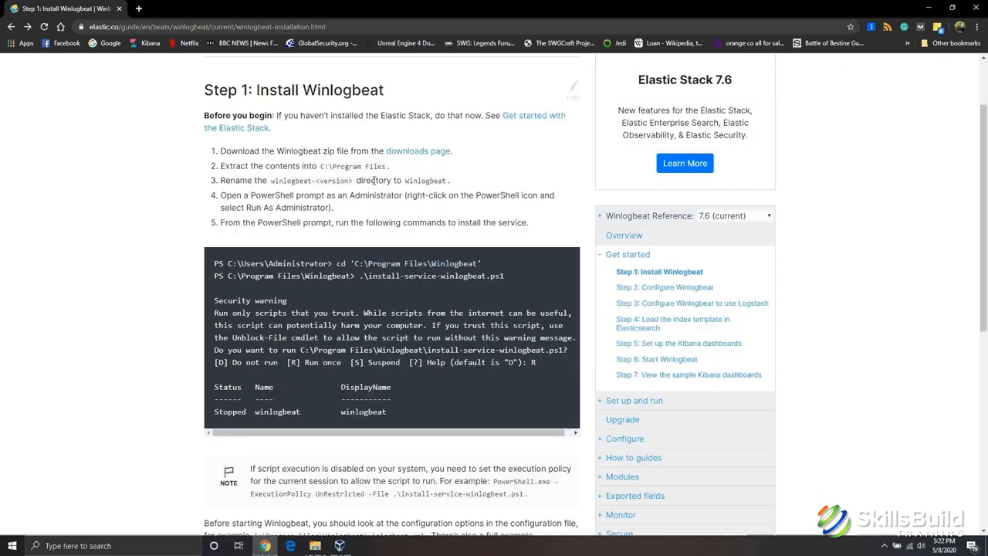
left_click_drag(403, 180, 464, 180)
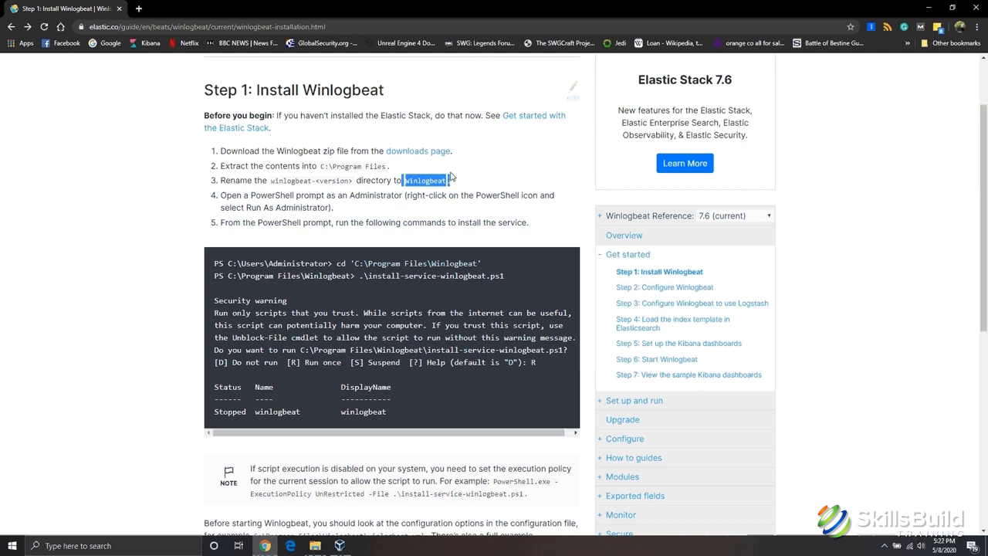
left_click(461, 172)
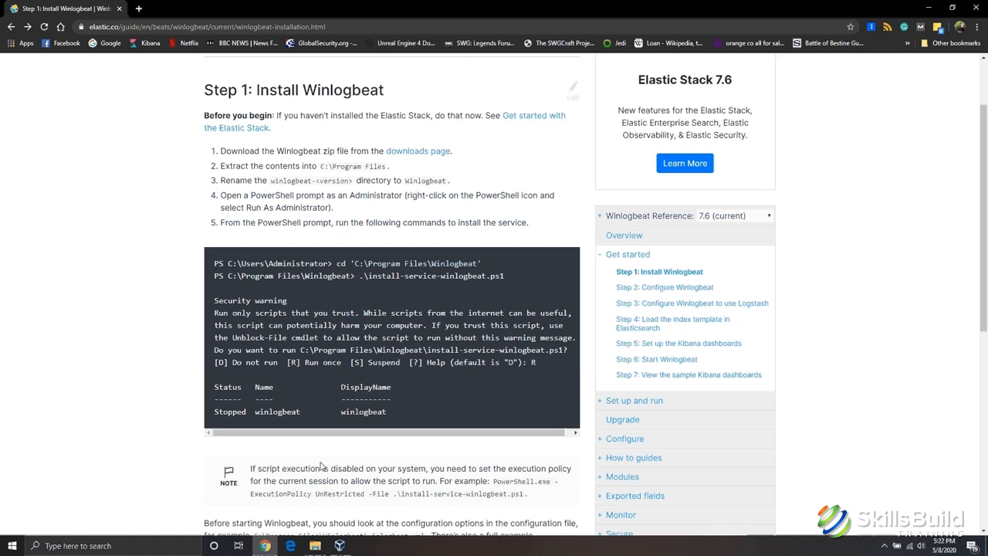
- In File Explorer, rename the extracted winlogbeat-7.6.2-windows-x86_64 folder to Winlogbeat
left_click(315, 545)
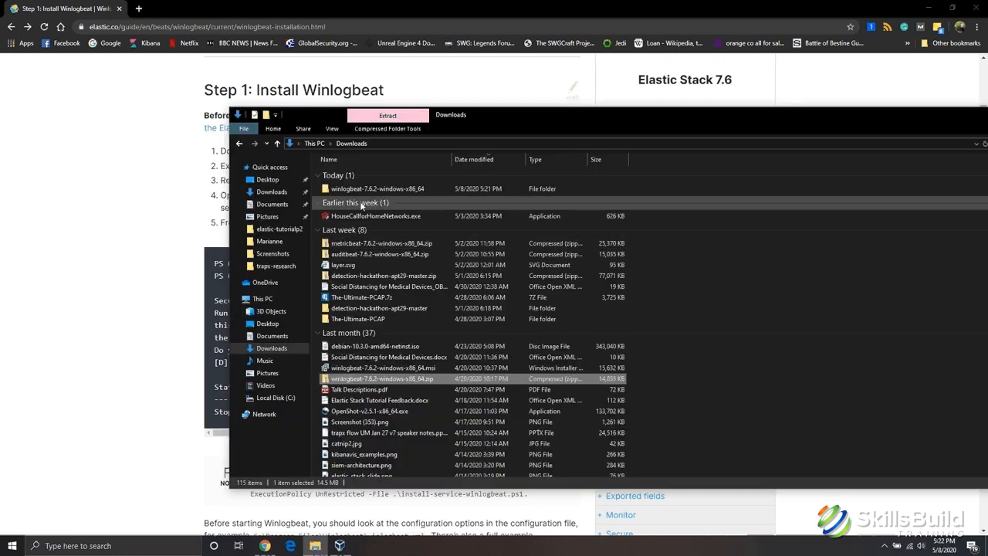
right_click(364, 191)
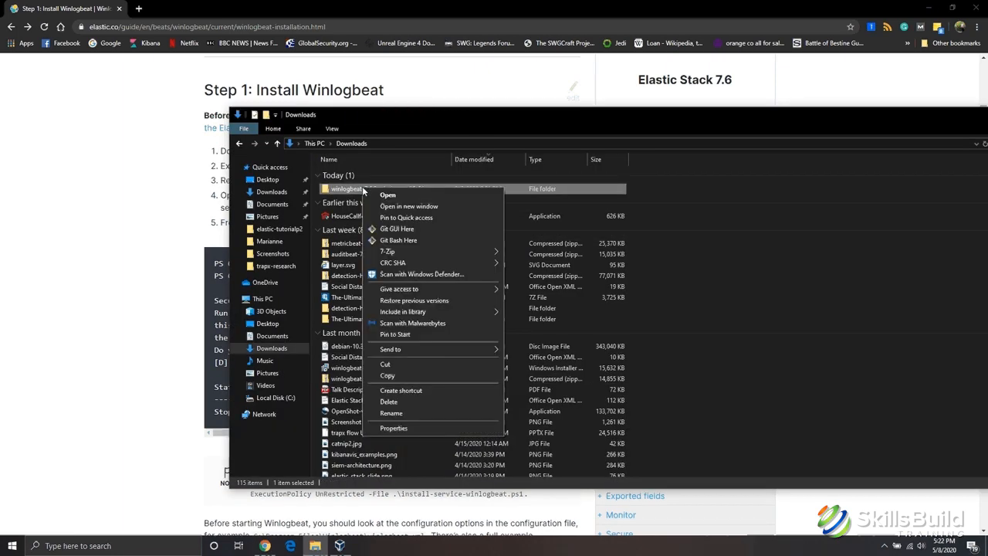
left_click(410, 411)
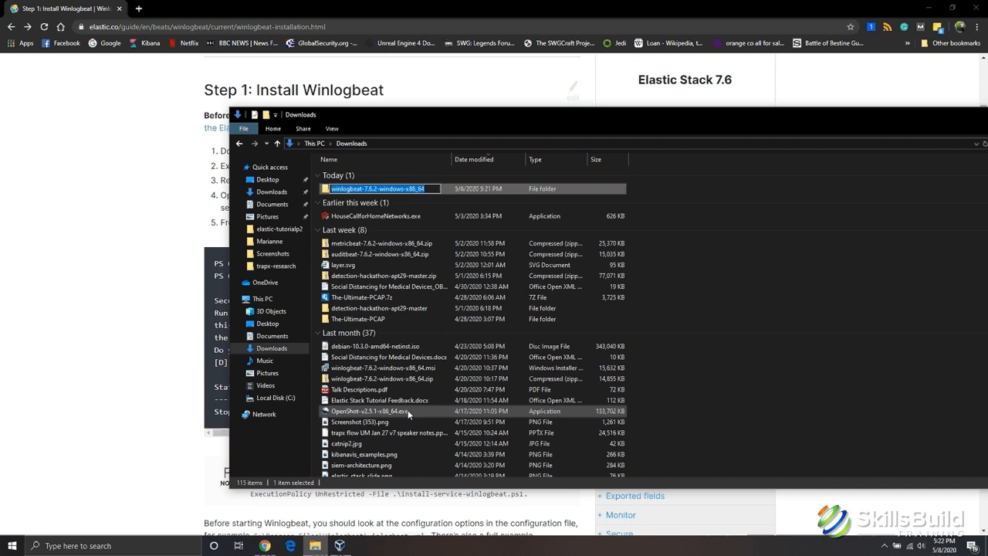
type("W")
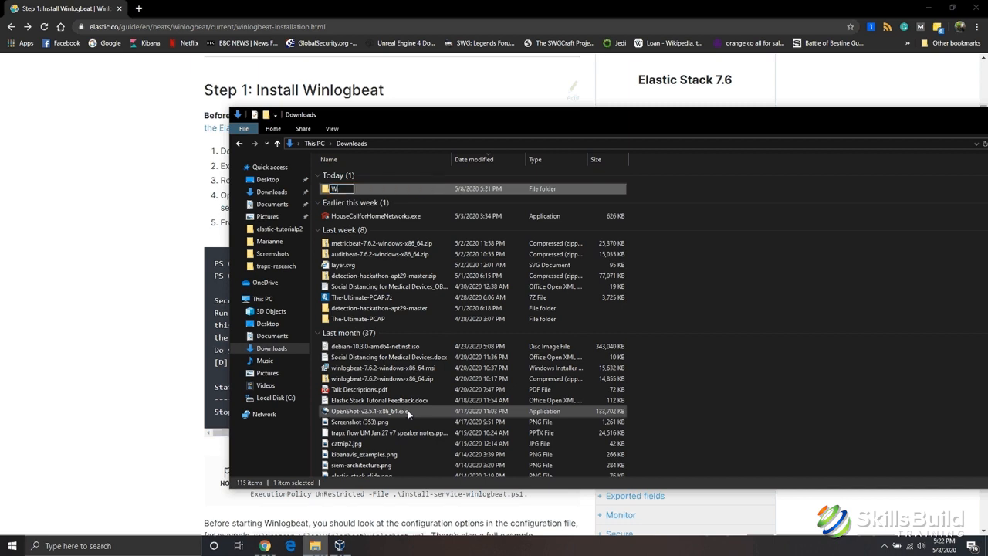
type("inlogbeat")
key("Return")
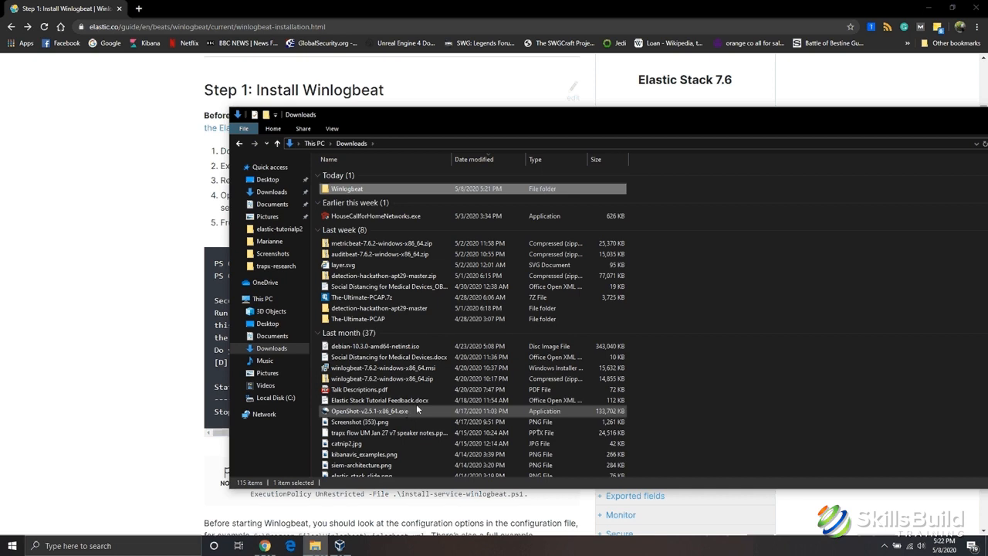
- Move the Winlogbeat folder from Downloads into C:\Program Files with administrator permission, and open the destination folder
left_click(238, 397)
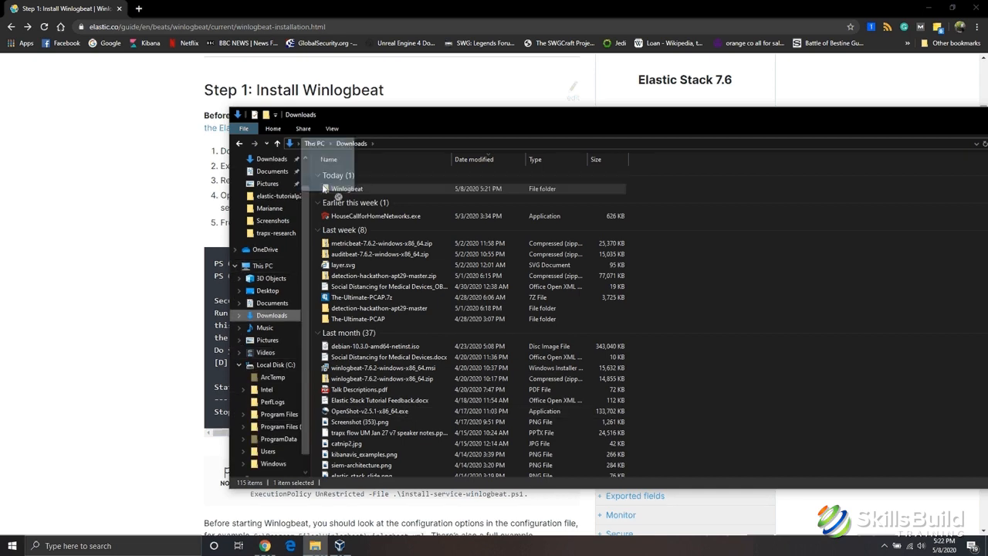
left_click_drag(325, 189, 275, 184)
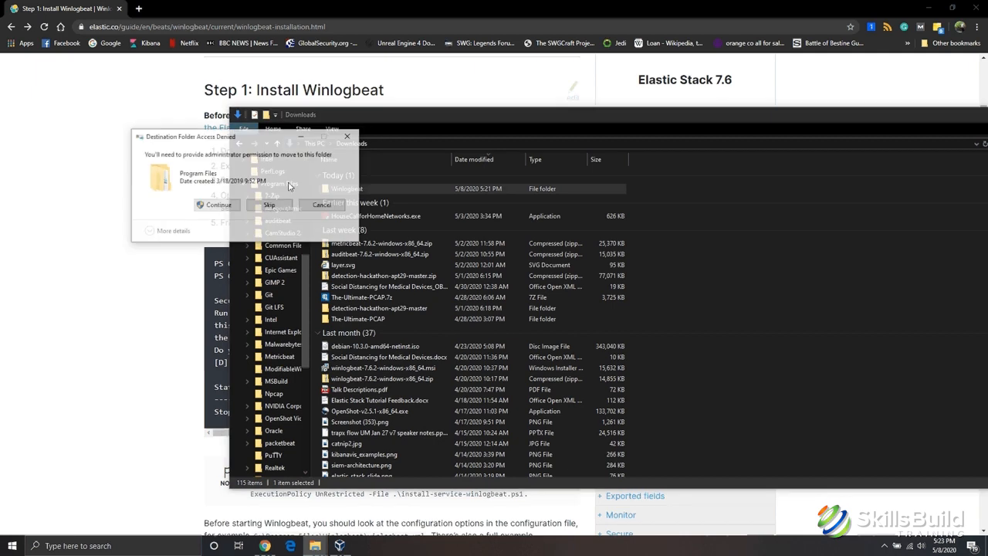
left_click(207, 205)
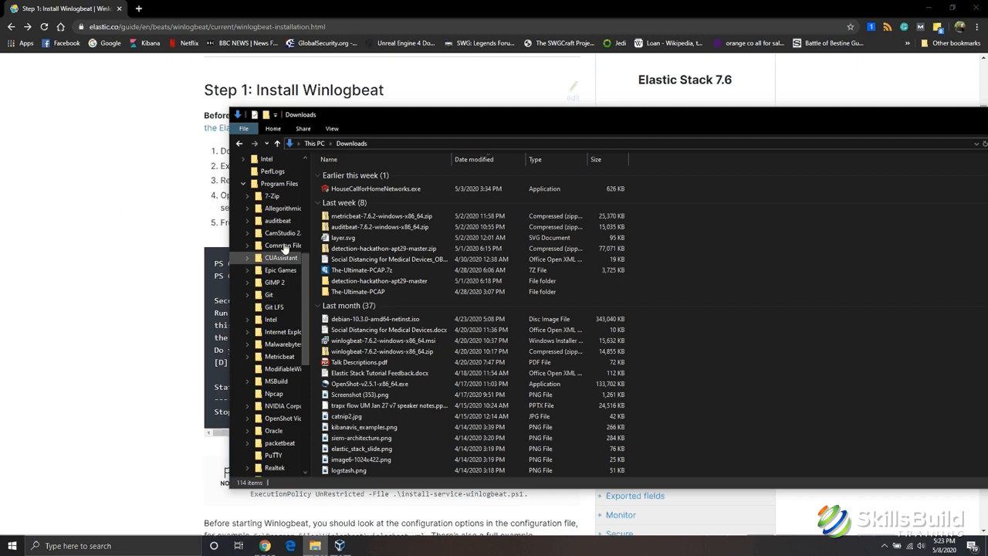
left_click(279, 183)
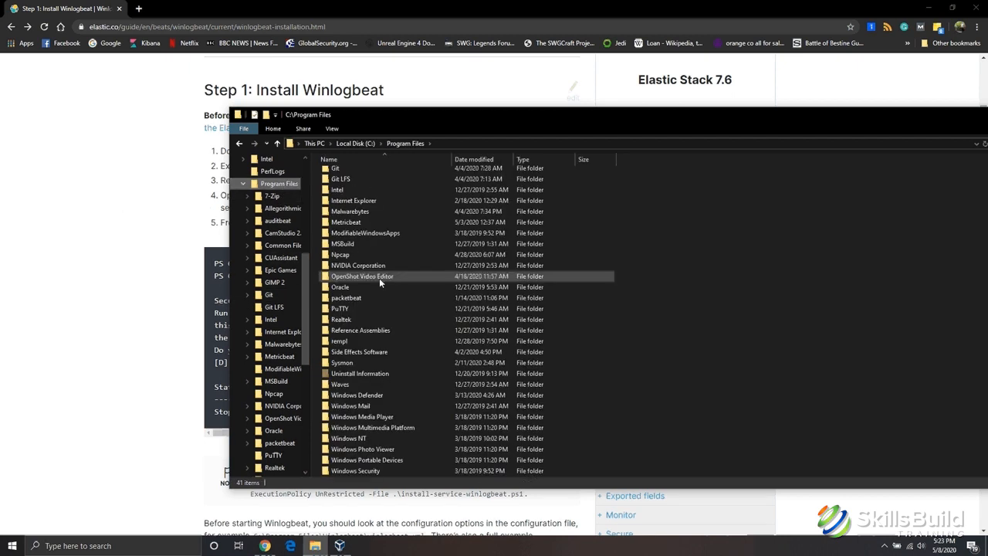
scroll(379, 278, "down", 1)
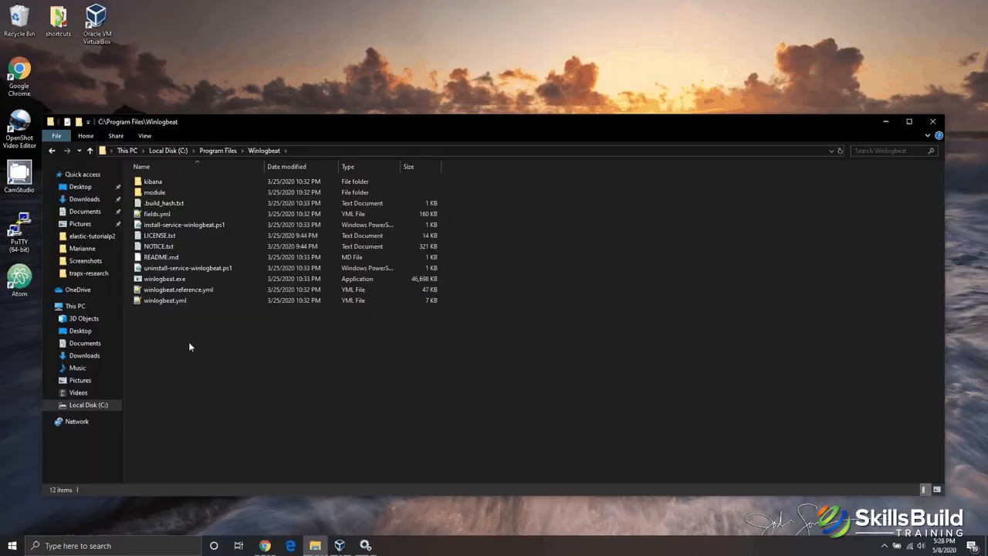
- Open Windows PowerShell as administrator and approve the elevation request
left_click(106, 544)
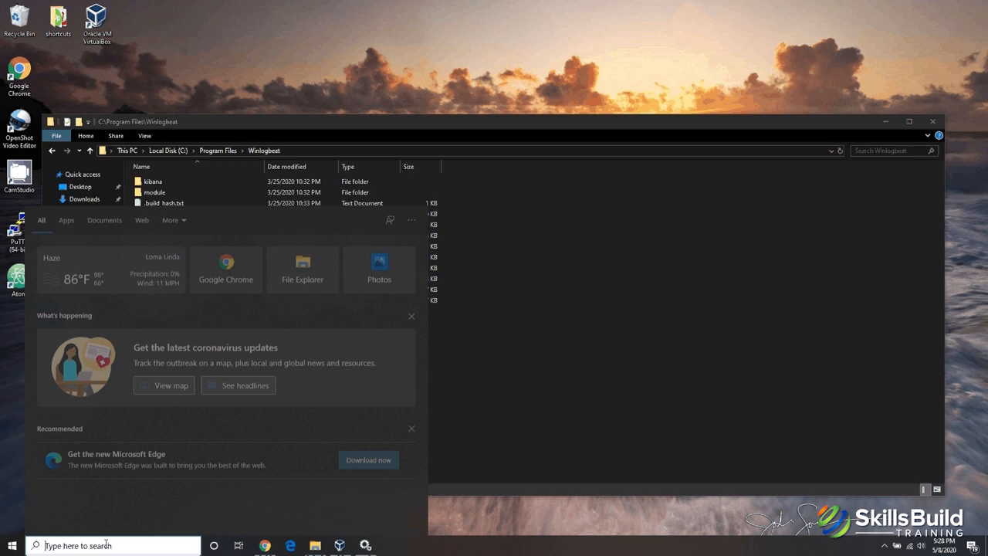
type("power")
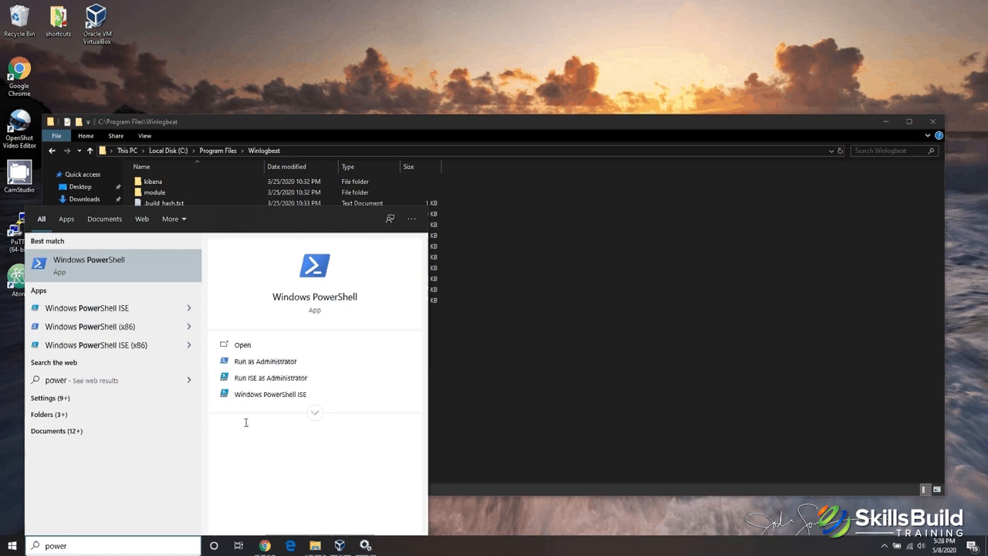
left_click(270, 361)
left_click(419, 339)
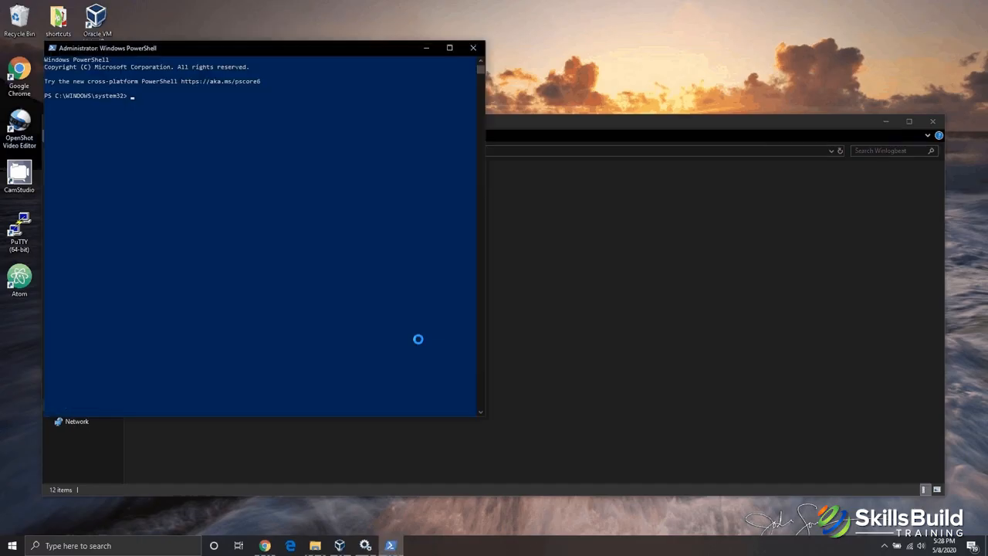
- In PowerShell, change the working directory to C:\Program Files and then into its Winlogbeat folder
type("cd")
type("\"c:\\Program Files")
key("Return")
type("cd Winlogbeat")
key("Return")
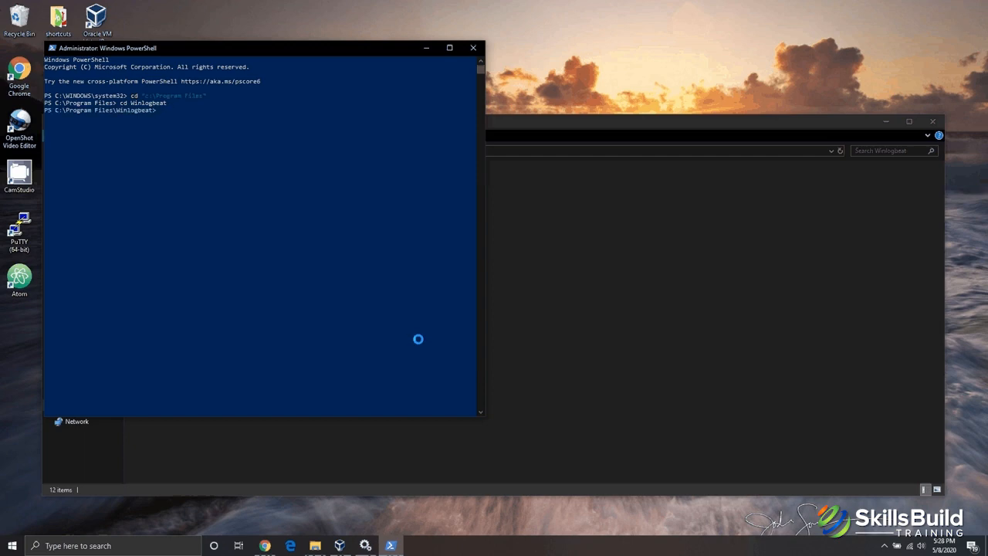
- List the Winlogbeat directory's contents and run ./install-service-winlogbeat.ps1 to install the service
type("dir")
key("Return")
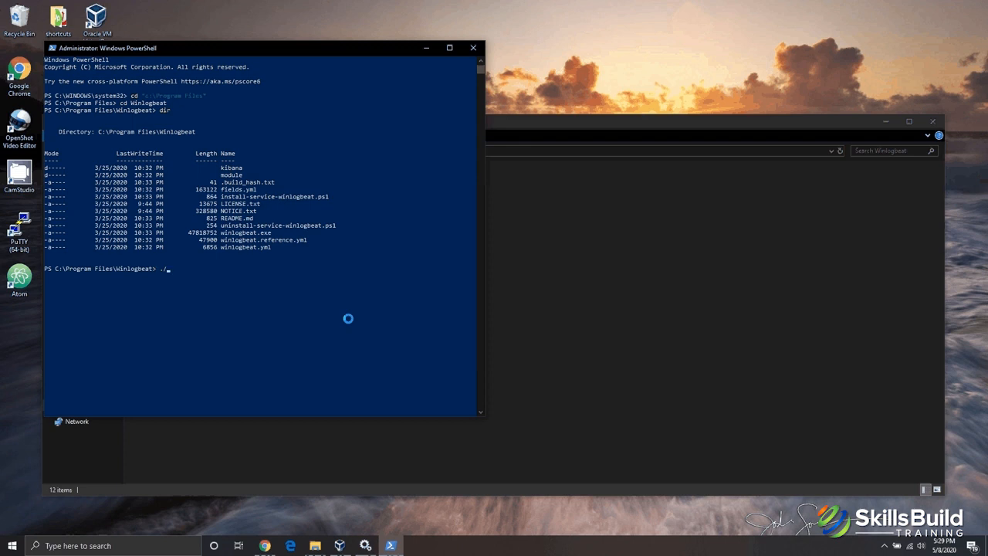
type("install-service-winlogbeat.ps1")
key("Return")
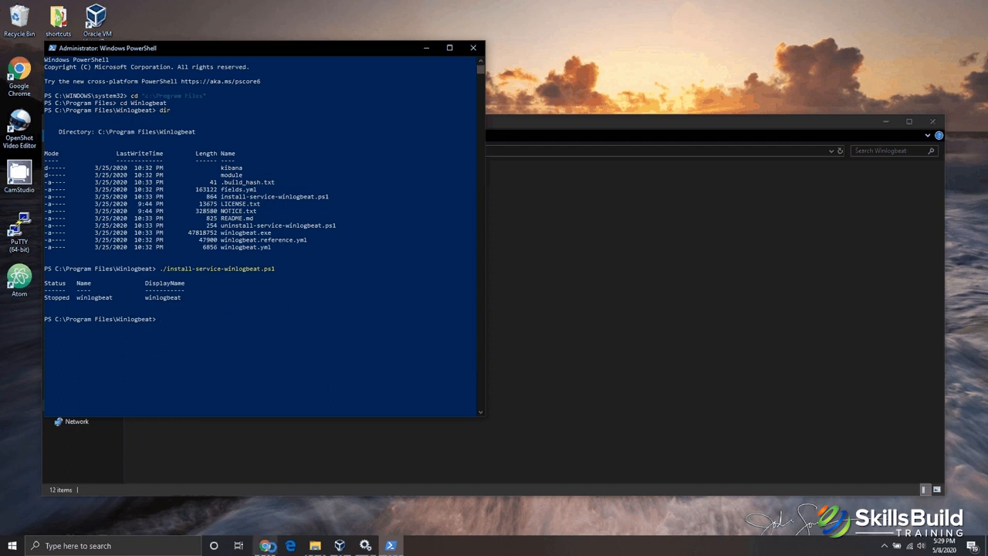
- Switch to the Elastic guide in Chrome and review the script execution policy note against the PowerShell output
left_click(264, 546)
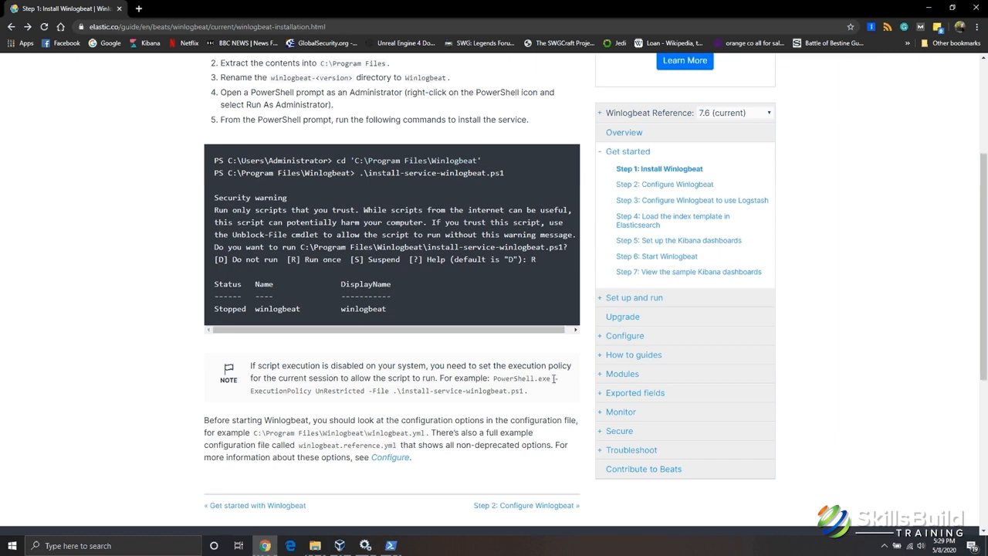
left_click_drag(249, 391, 361, 394)
left_click_drag(251, 366, 533, 396)
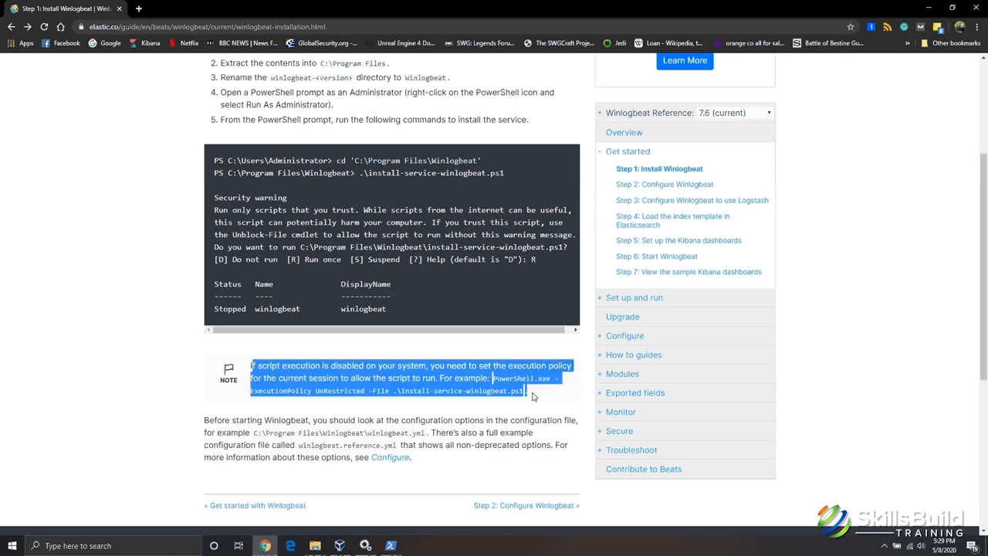
left_click(533, 396)
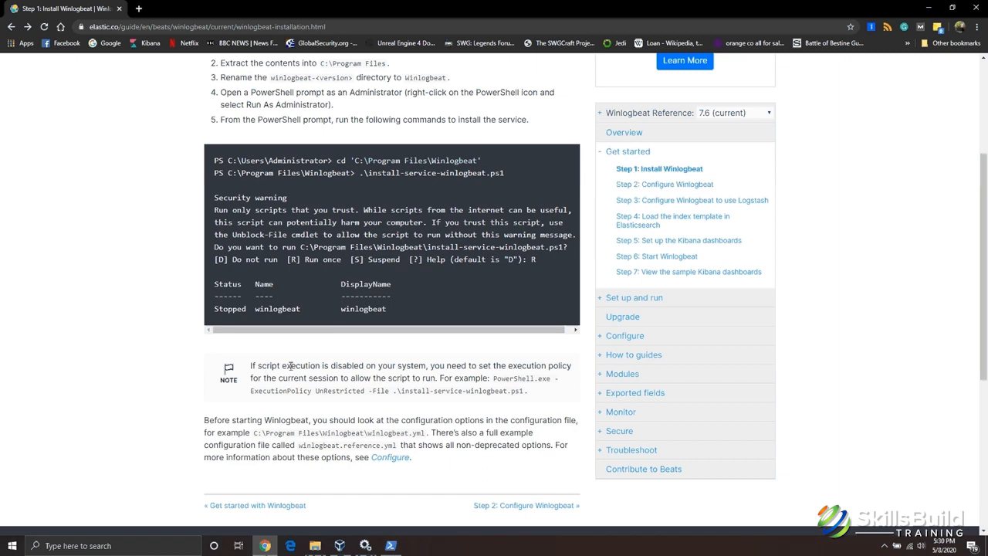
left_click(391, 545)
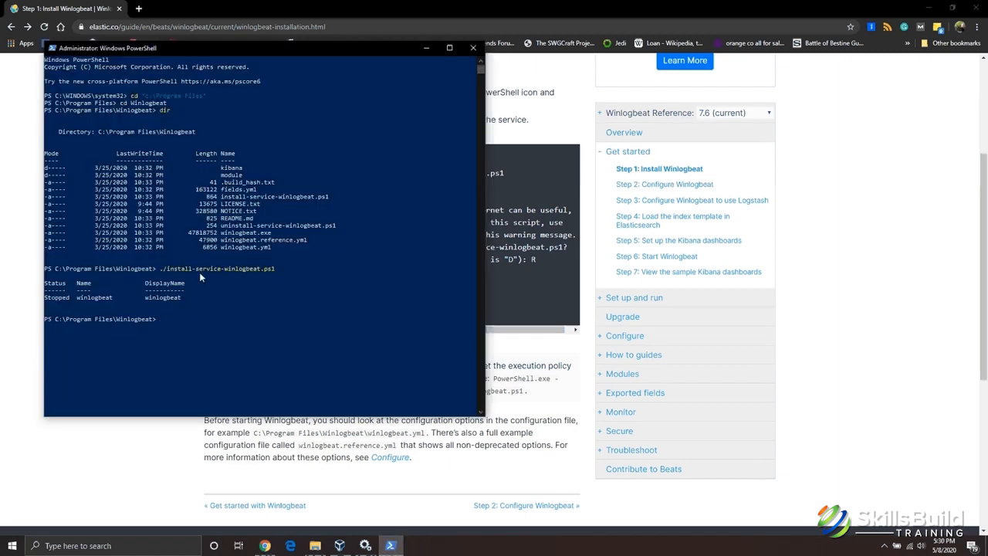
left_click(137, 448)
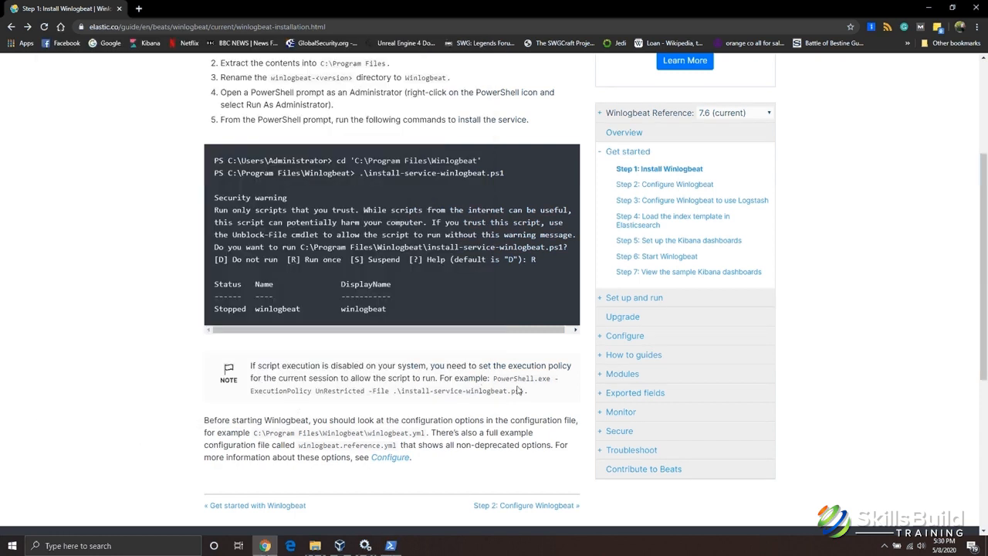
left_click_drag(495, 379, 528, 391)
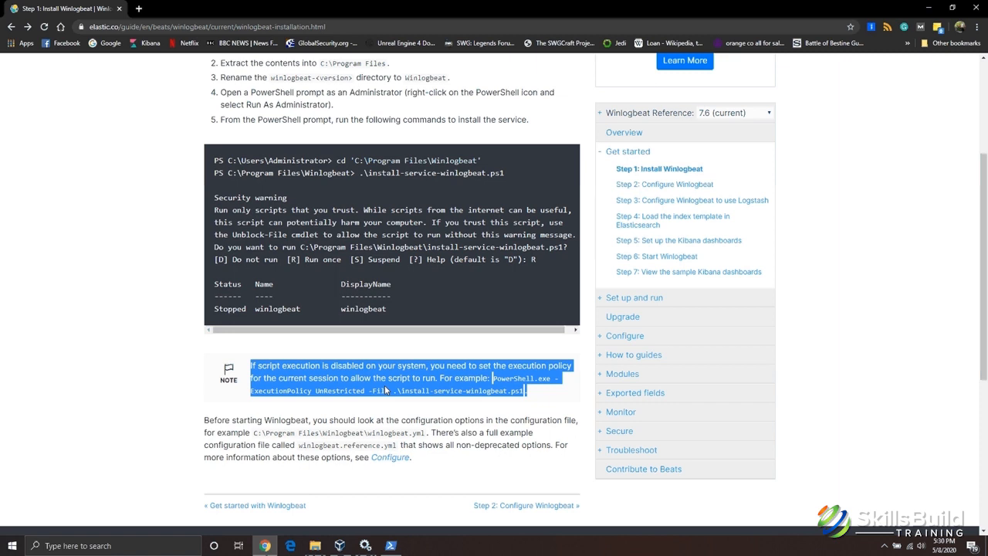
left_click(479, 412)
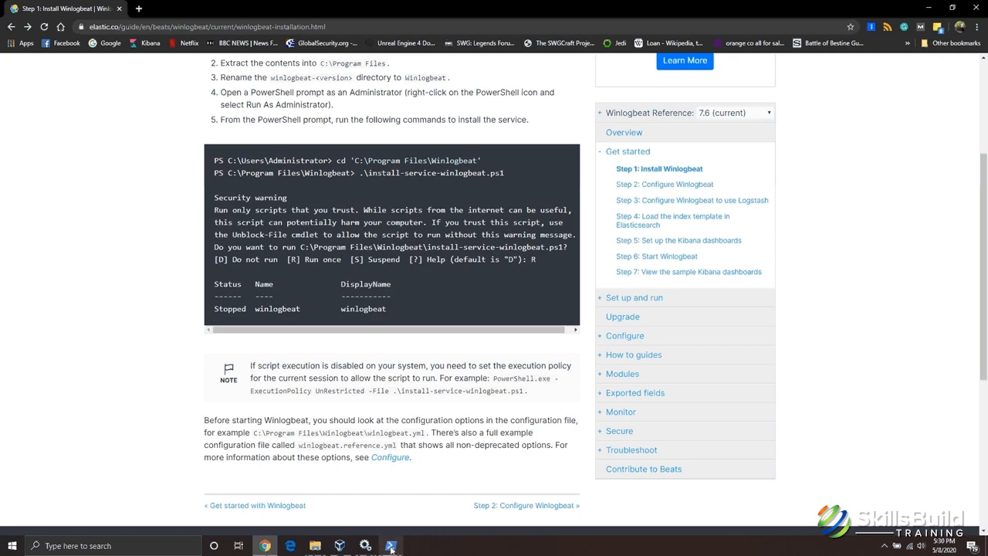
- Close the open Services window, reopen Services, and locate and select the winlogbeat service
mouse_move(391, 548)
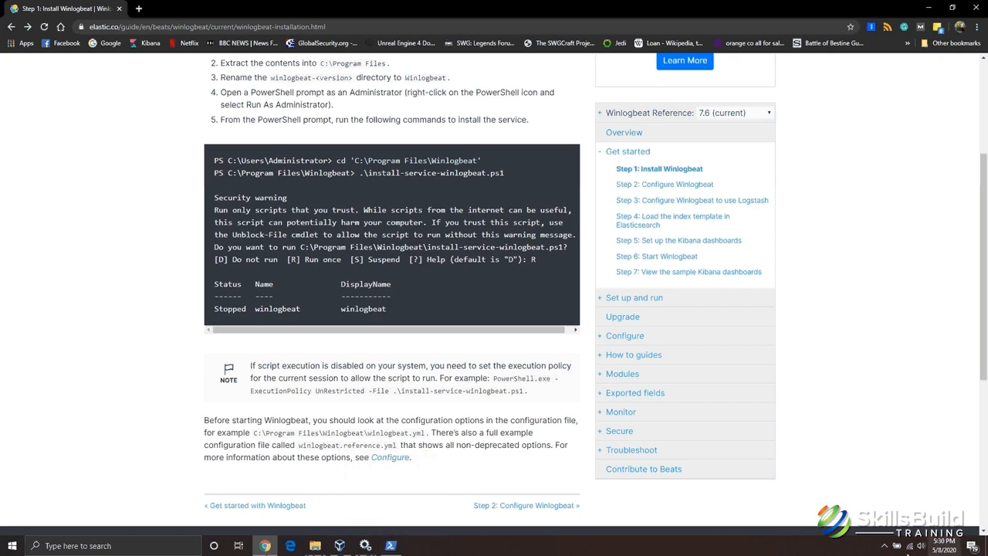
left_click(364, 546)
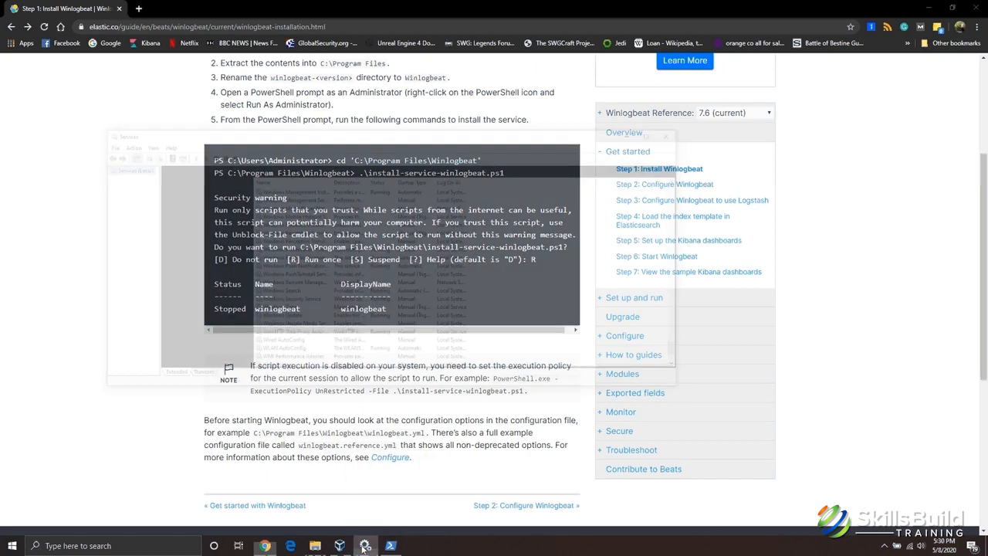
left_click(711, 37)
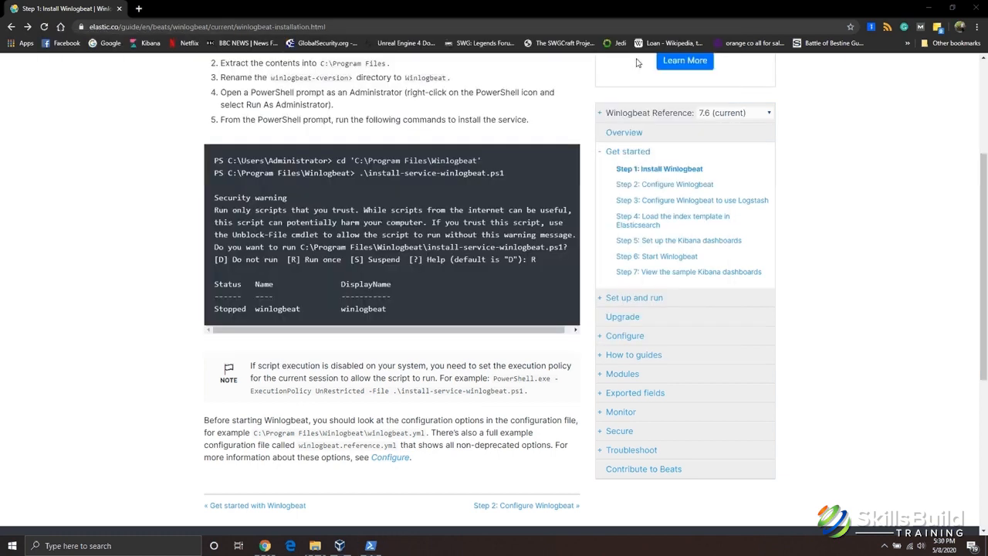
left_click(116, 545)
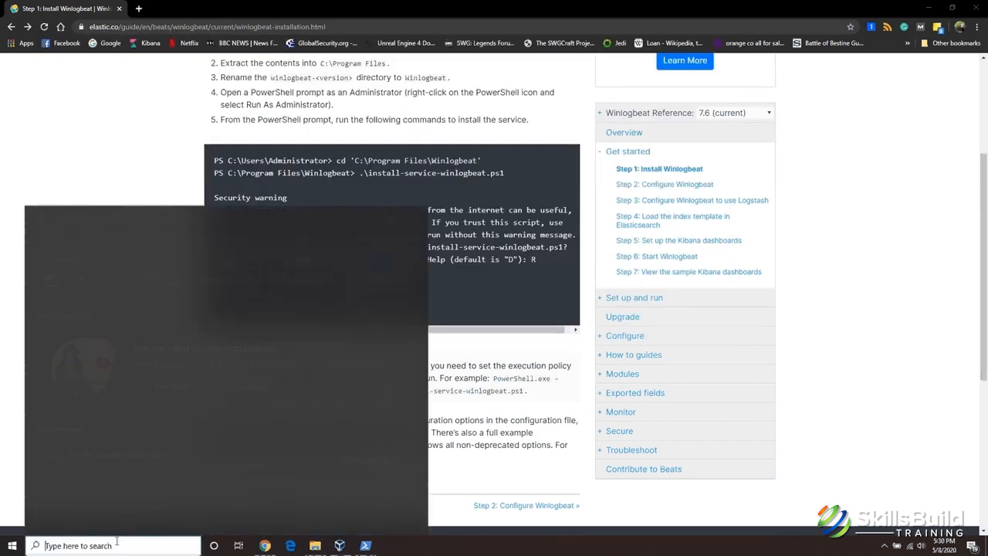
type("se")
key("Escape")
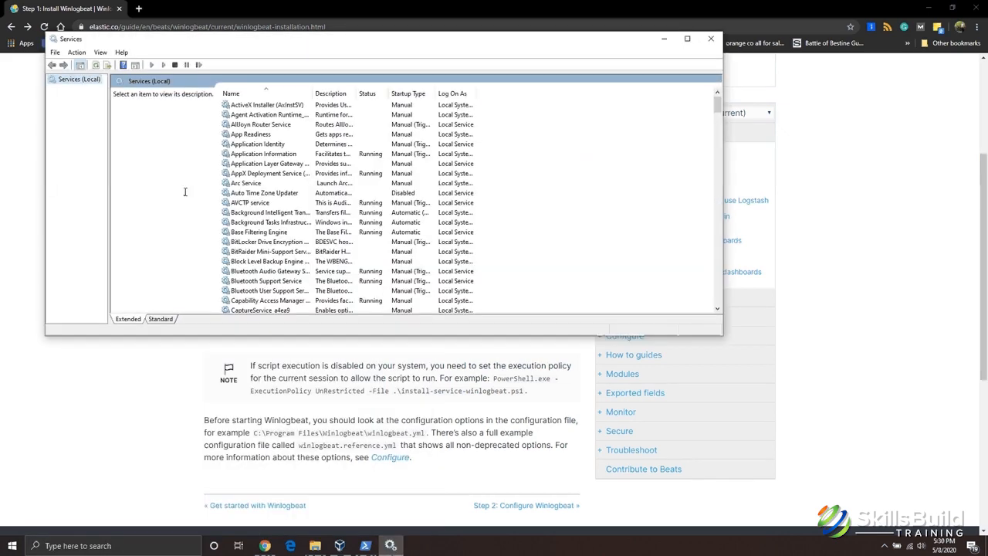
left_click_drag(717, 103, 717, 289)
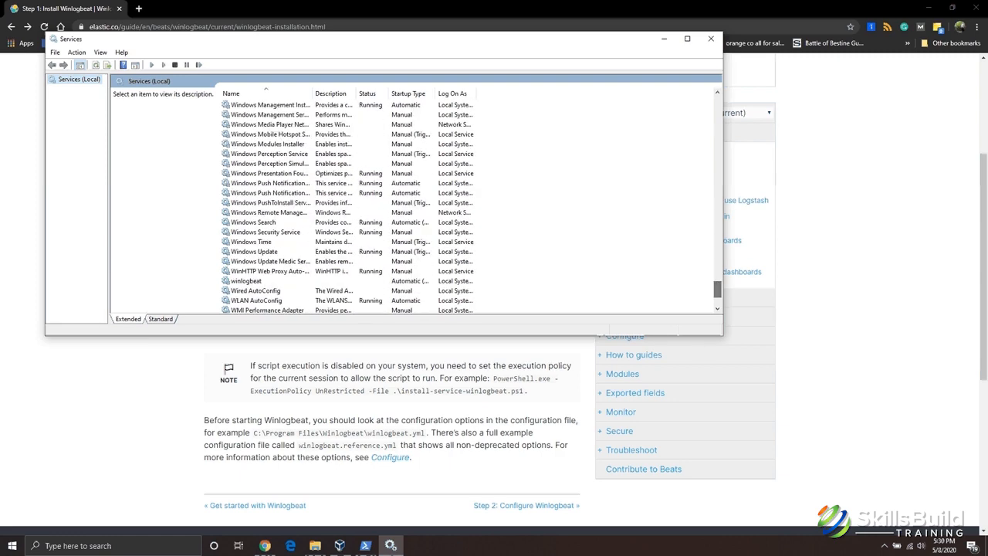
left_click(278, 281)
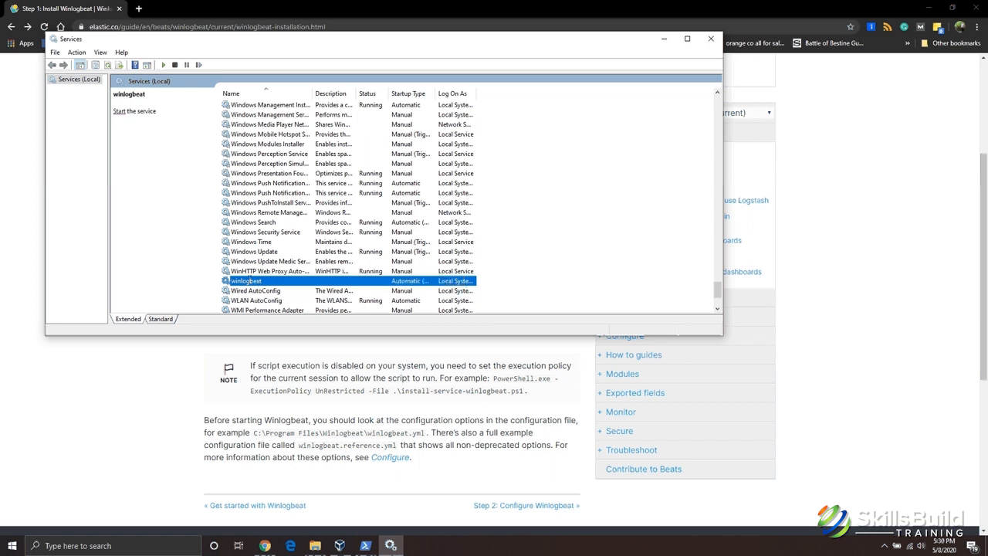
- In the winlogbeat service's properties, set the startup type to Manual and apply the change
right_click(419, 285)
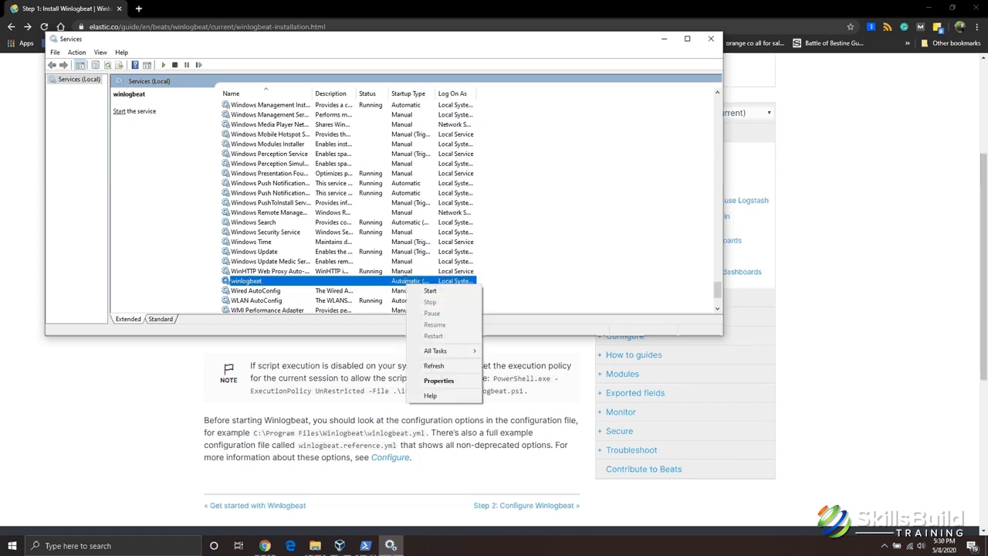
left_click(438, 381)
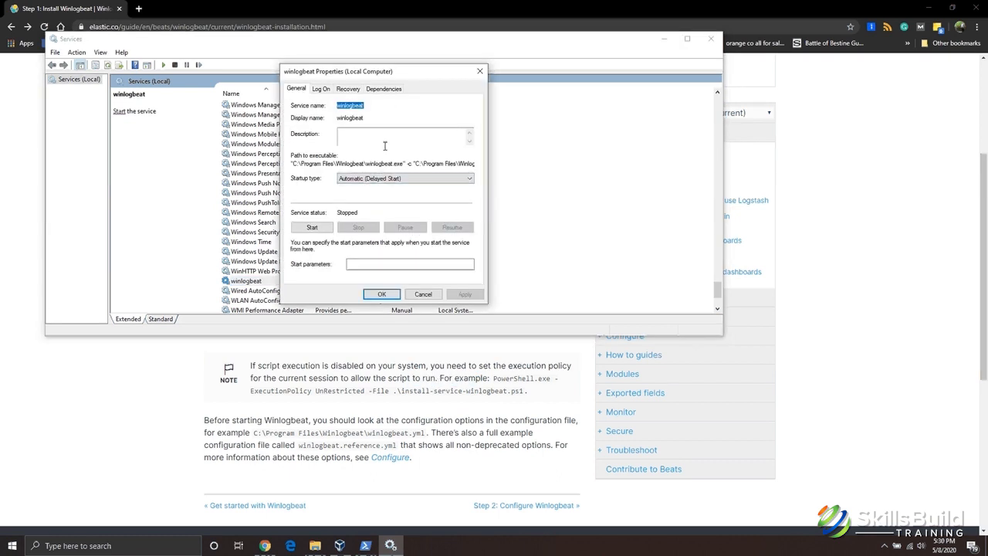
left_click(405, 179)
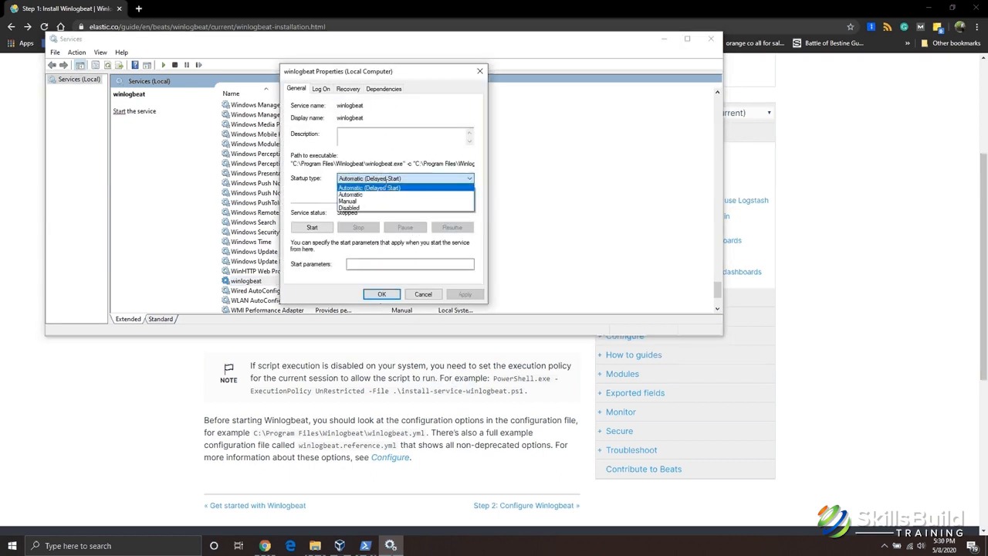
left_click(378, 201)
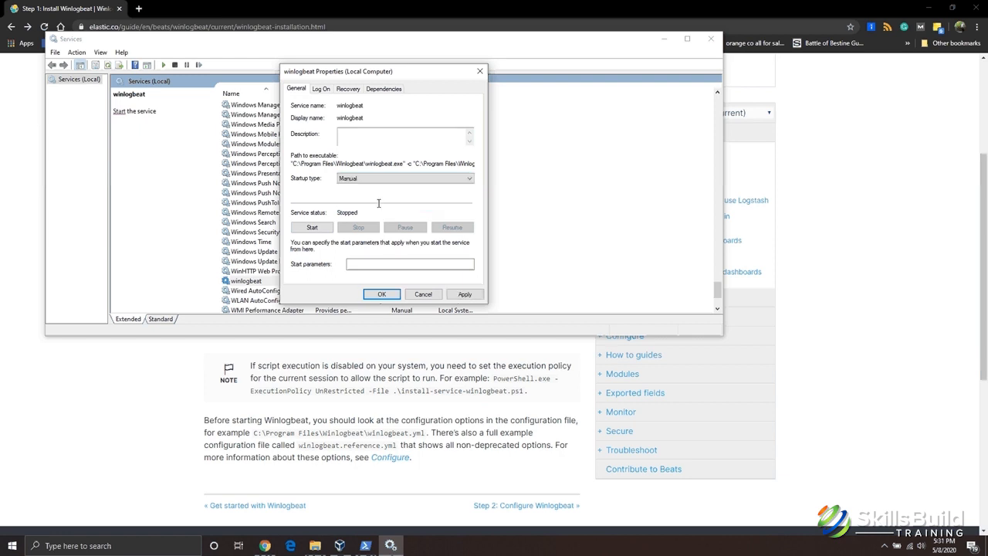
left_click(465, 295)
left_click(392, 293)
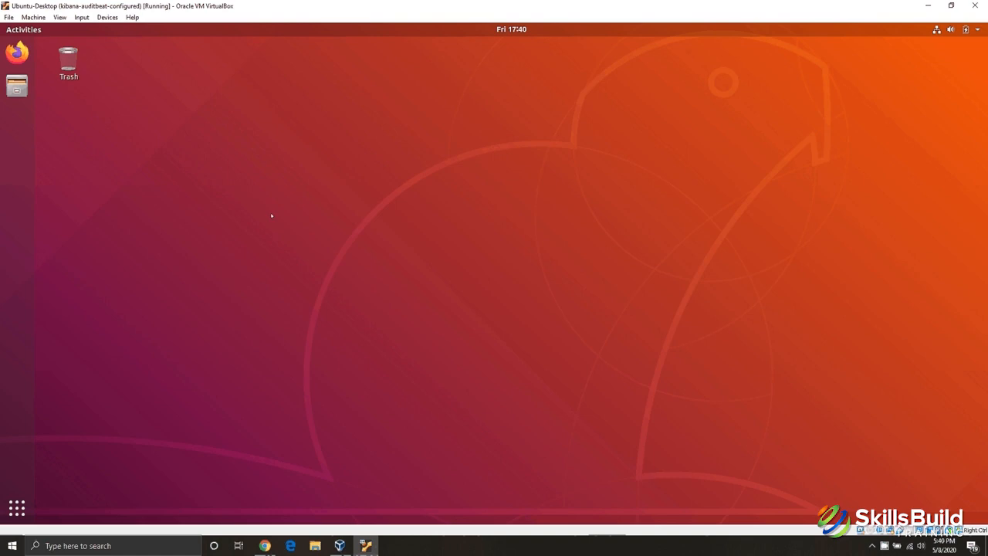
- In the Ubuntu virtual machine, open a terminal and edit /etc/kibana/kibana.yml with sudo nano, entering the sudo password
key("ctrl+alt+t")
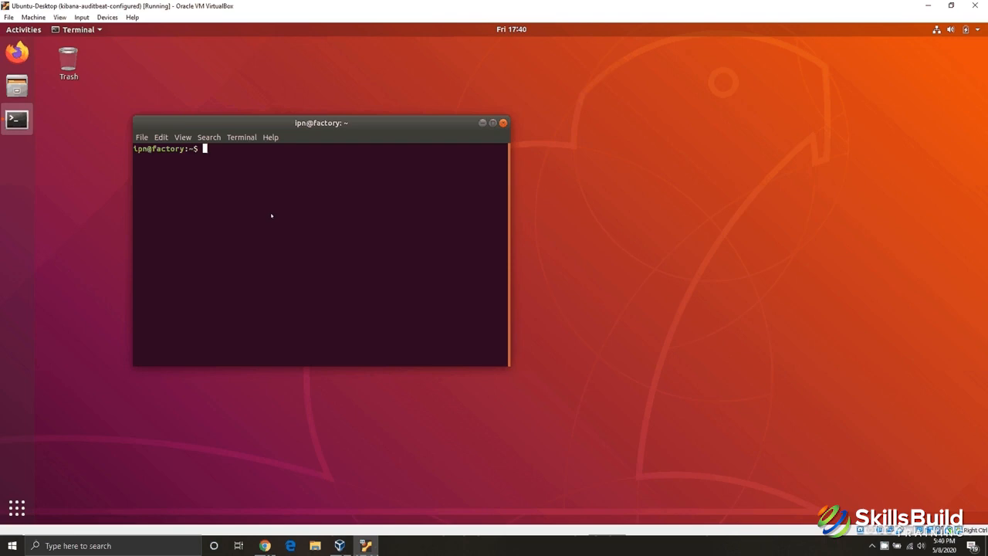
type("sudo")
type("nano /etc/kibana/ki")
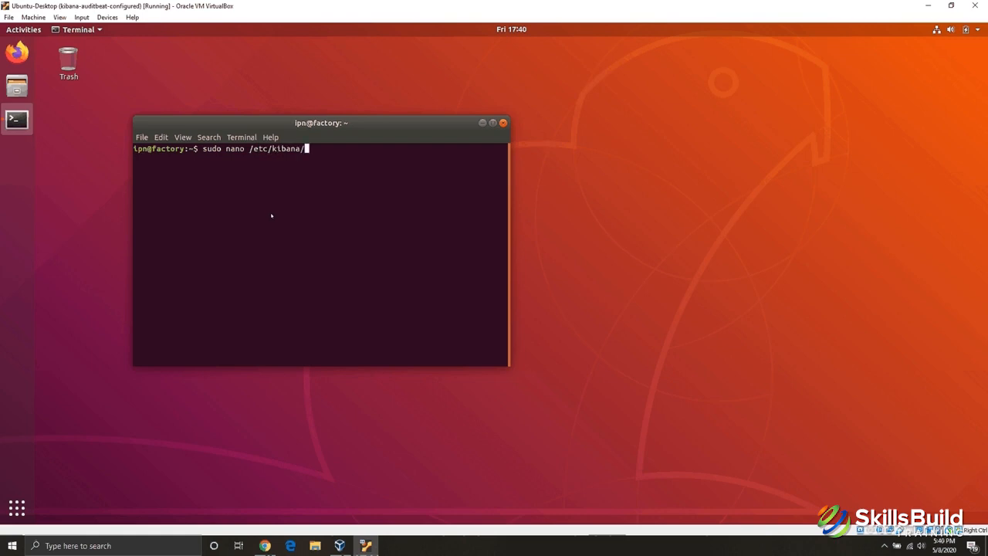
type("bana.yml")
key("Return")
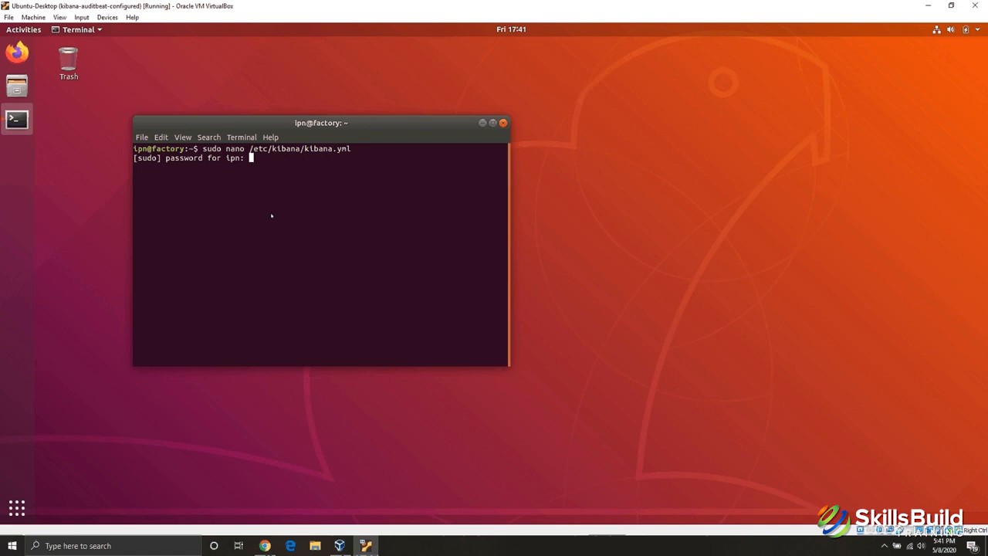
key("Return")
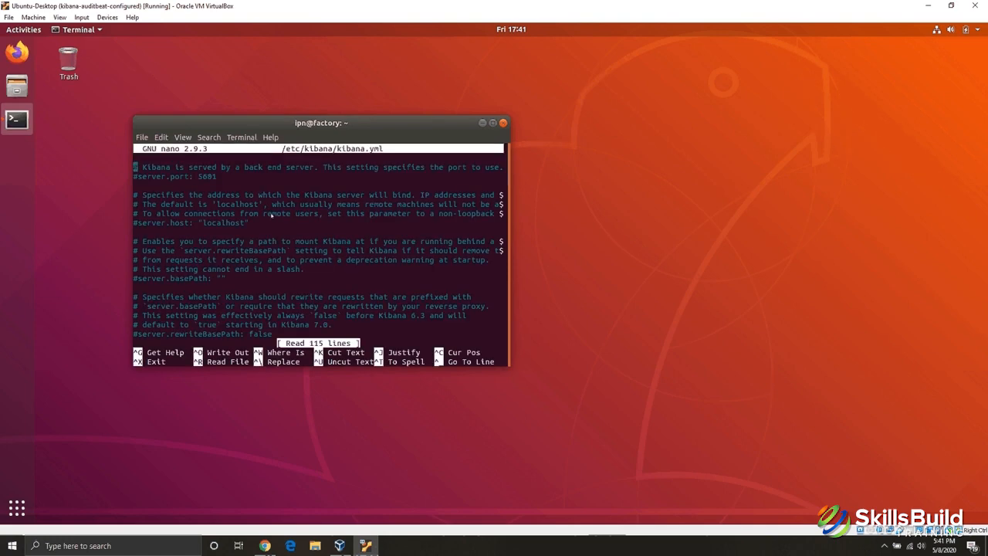
- Uncomment the server.host line in kibana.yml
key("Down")
key("Down")
key("Down")
key("Down")
key("Down")
key("Right")
key("Right")
key("Right")
key("Right")
key("Right")
key("Right")
key("Right")
key("Right")
key("Right")
key("Left")
key("Left")
key("Left")
key("Left")
key("Left")
key("Left")
key("Left")
key("Left")
key("Left")
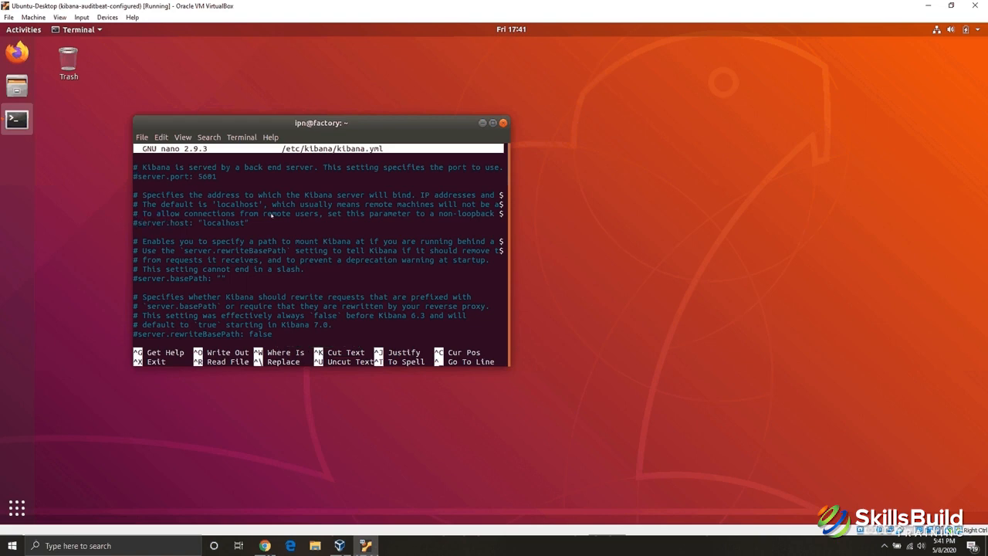
key("Delete")
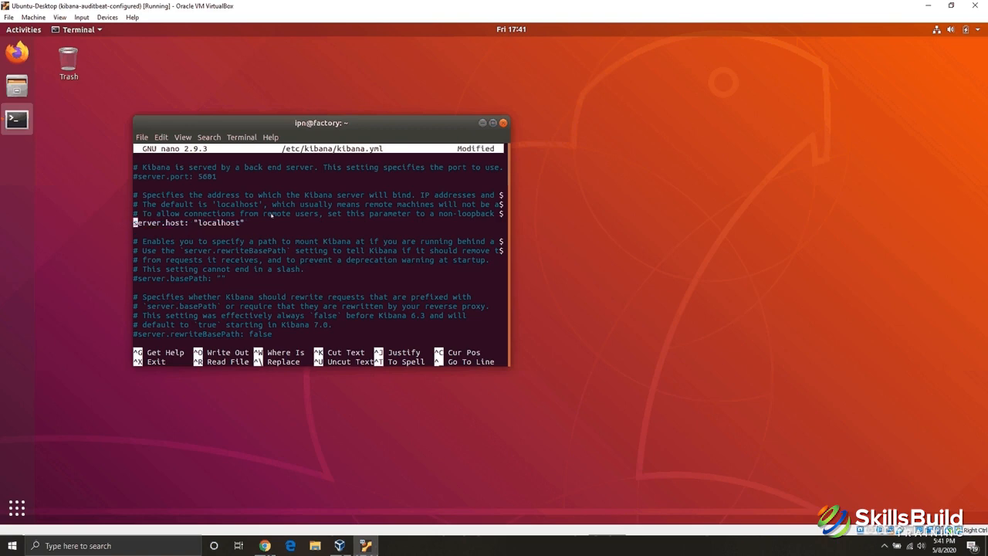
- Clear the localhost value from the server.host setting, keeping an empty pair of quotation marks
key("Right")
key("End")
key("BackSpace")
key("BackSpace")
key("BackSpace")
key("BackSpace")
key("BackSpace")
key("BackSpace")
key("BackSpace")
key("BackSpace")
key("BackSpace")
key("BackSpace")
- Open a second terminal window and run ip addr to look up the virtual machine's IP address
right_click(17, 119)
left_click(77, 88)
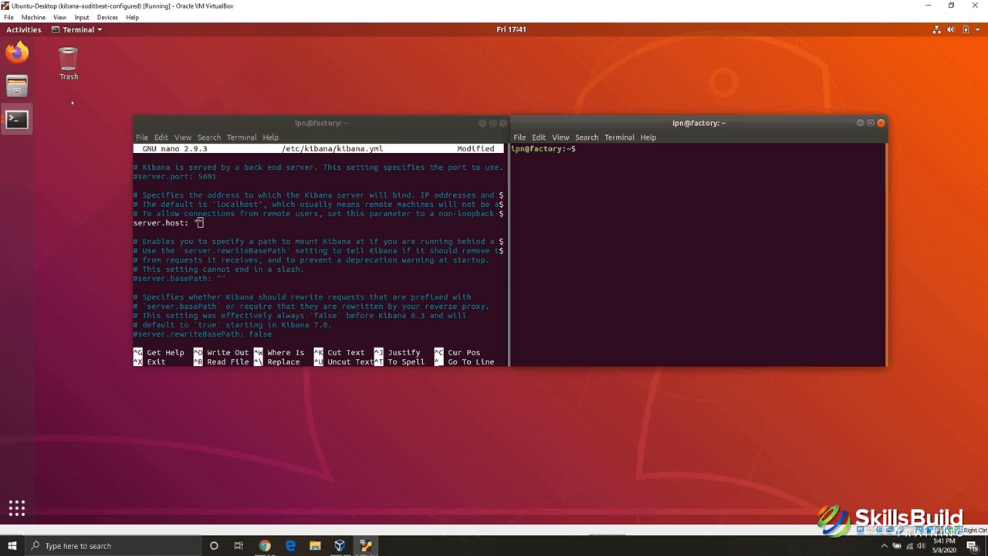
type("ip addr")
key("Return")
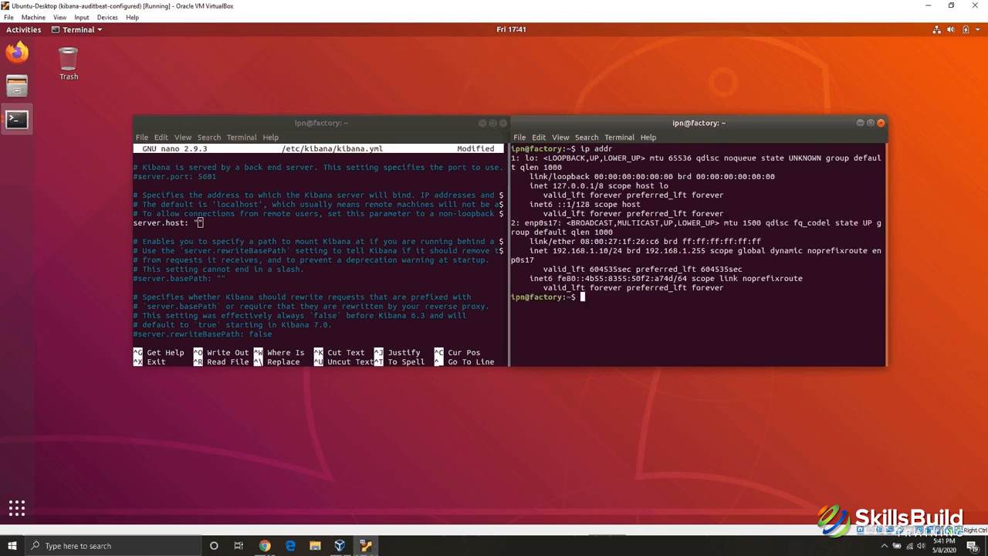
left_click_drag(589, 250, 609, 251)
left_click(597, 251)
- Set server.host in kibana.yml to "192.168.1.10" and save the file
left_click(253, 213)
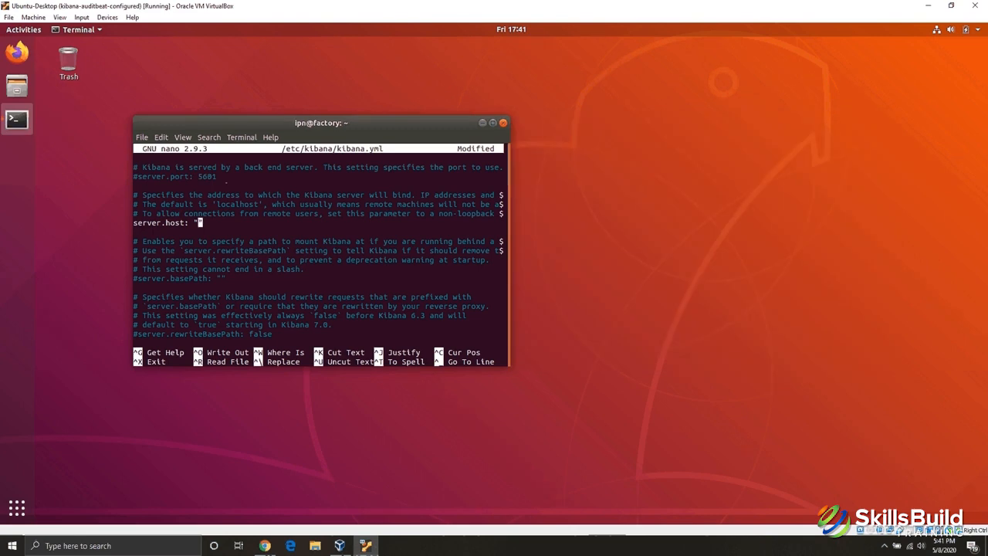
type("192.168.1.10")
key("ctrl+o")
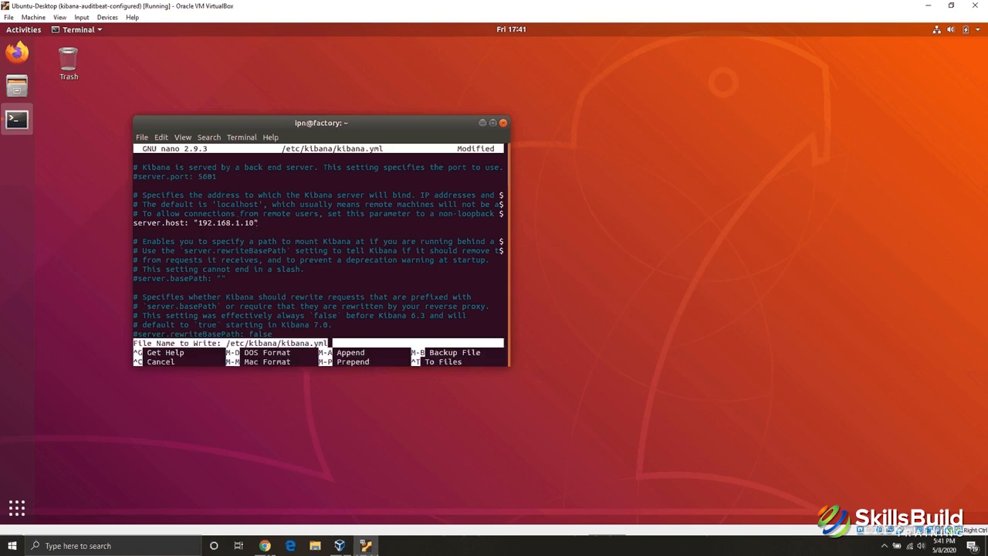
key("Return")
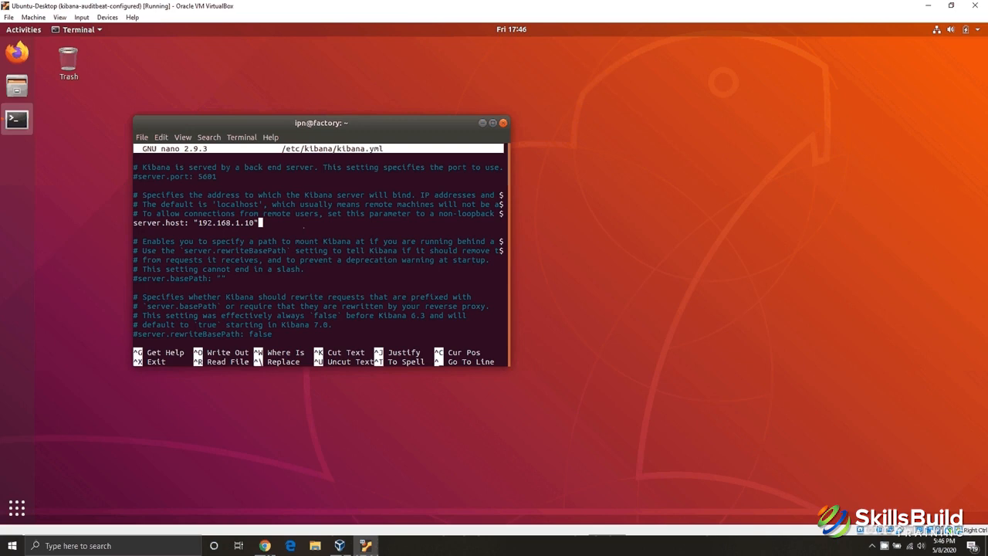
key("Down")
key("Down")
key("Down")
key("Down")
key("Down")
key("Down")
key("Down")
key("Down")
key("Down")
key("Down")
key("Down")
key("Down")
key("Down")
key("Down")
key("Down")
key("Down")
key("Down")
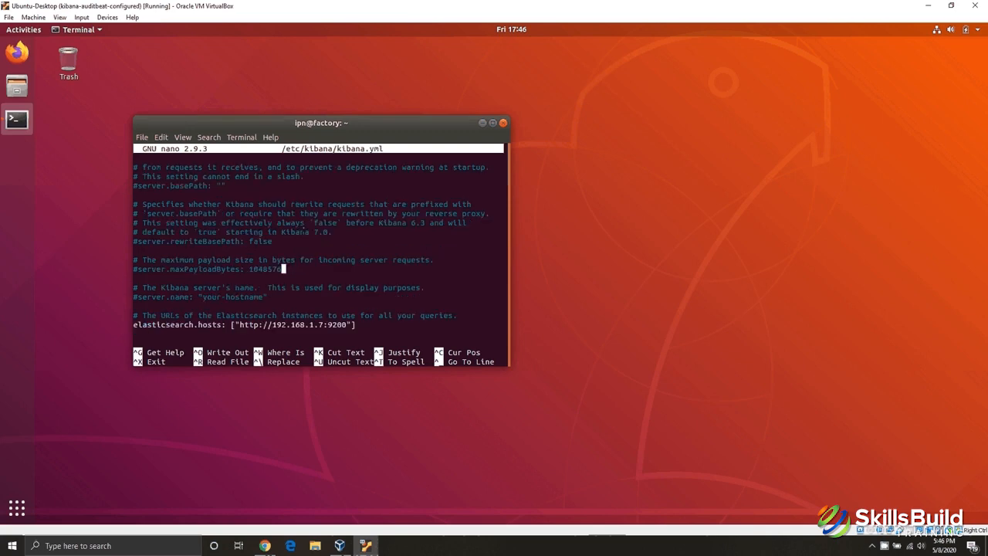
key("Down")
key("Down")
key("Down")
key("Down")
key("Left")
key("Left")
key("Left")
key("Left")
key("Left")
key("Left")
key("Left")
key("Left")
key("Left")
key("Left")
key("Left")
key("Left")
key("Left")
key("Left")
key("Left")
key("Left")
key("Left")
key("Left")
key("Left")
key("Left")
key("Left")
key("Left")
key("Right")
key("Right")
key("Right")
key("Right")
key("Right")
key("Right")
key("Right")
key("Right")
key("Right")
key("Right")
key("Right")
key("Right")
key("Right")
key("Right")
key("Right")
key("Right")
key("Right")
key("Right")
key("Right")
key("Right")
key("Right")
key("Right")
key("Right")
key("Right")
key("Right")
key("Right")
key("Right")
key("Right")
key("Right")
key("Right")
key("Right")
key("Right")
key("Delete")
type("10")
key("Left")
key("Left")
key("Left")
key("Left")
key("Left")
key("Left")
key("Left")
key("Left")
key("Left")
key("Left")
key("Left")
key("Left")
key("Left")
key("Left")
key("Left")
key("Left")
key("Left")
key("Left")
key("Left")
key("Left")
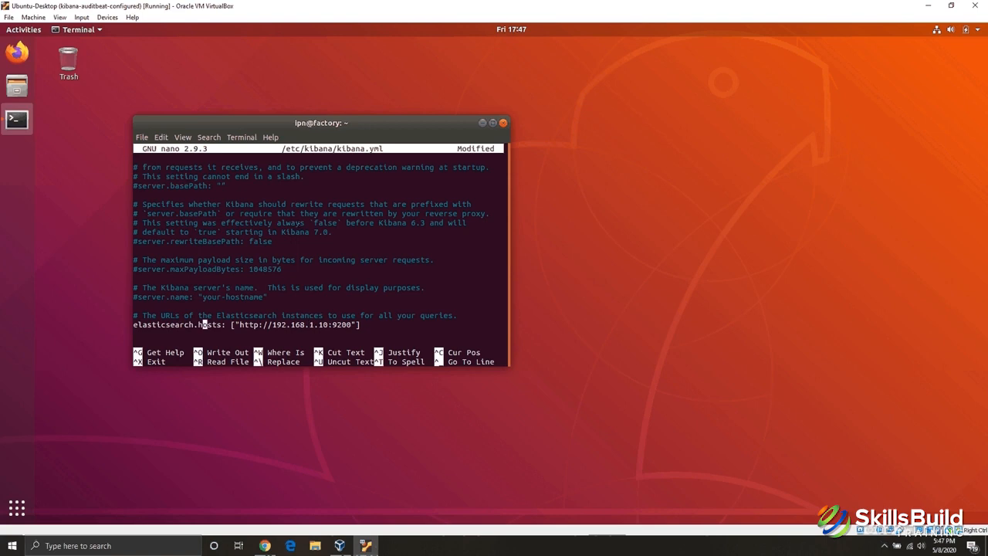
key("Left")
key("ctrl+x")
key("y")
key("Return")
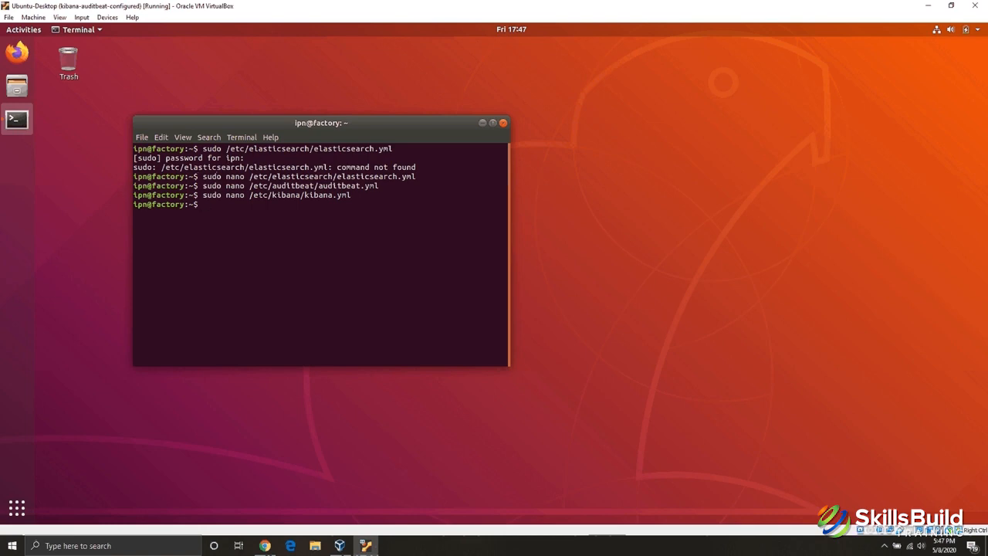
- Clear the terminal and open /etc/elasticsearch/elasticsearch.yml with sudo nano
type("clear")
key("Return")
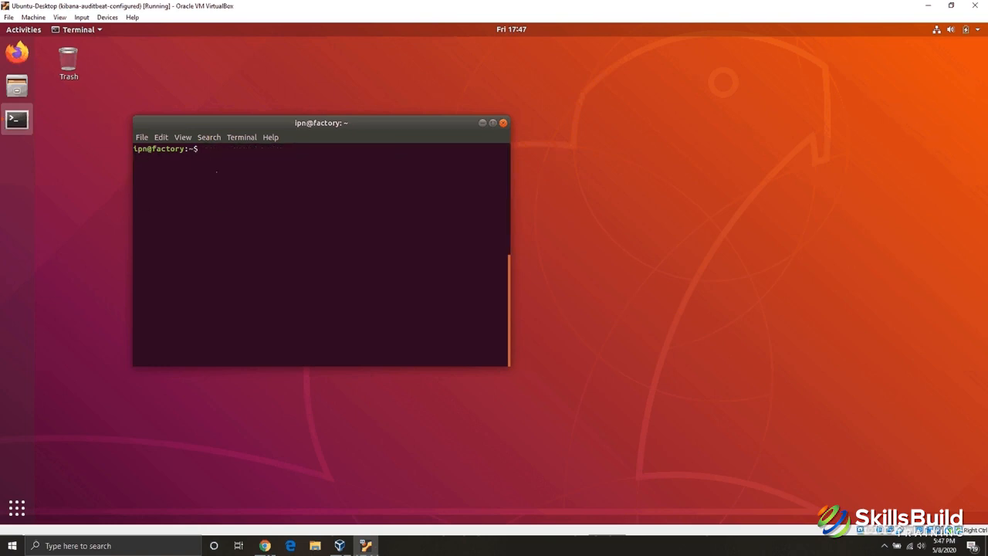
type("sudo nano /etc/elasticsearch/elasticsearch.yml")
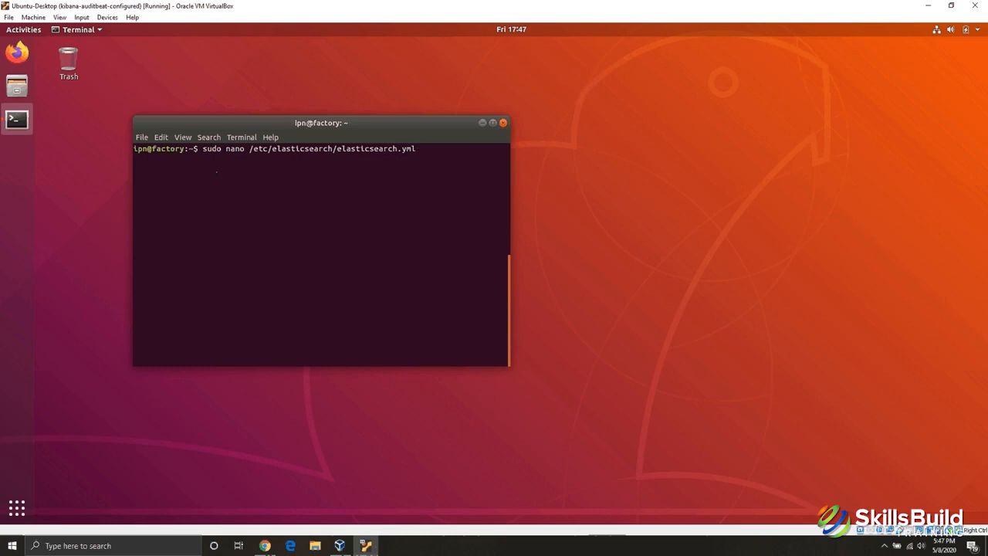
key("Return")
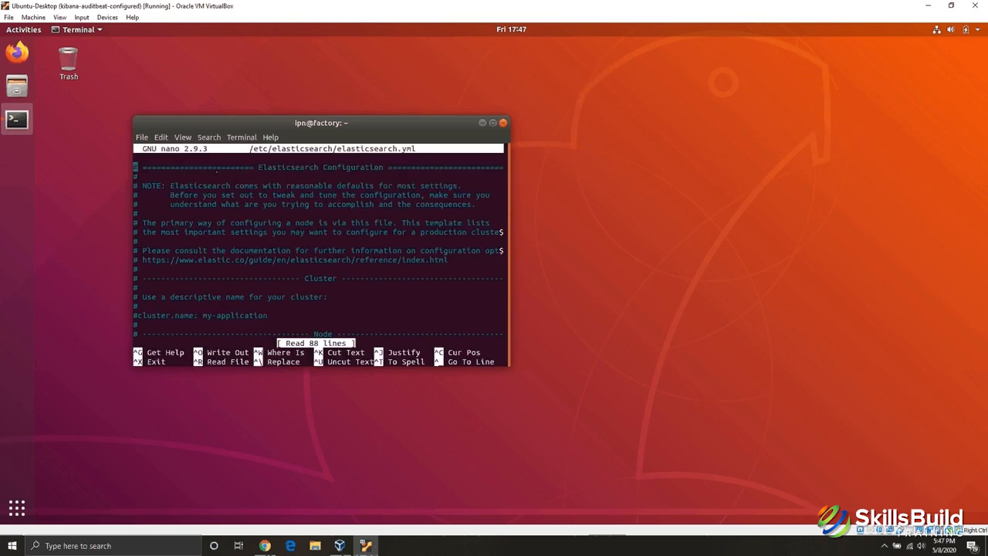
- Go through elasticsearch.yml to the Network section and examine the network.host setting
key("Down")
key("Down")
key("Down")
key("Down")
key("Down")
key("Down")
key("Down")
key("Down")
key("Down")
key("Down")
key("Down")
key("Down")
key("Down")
key("Down")
key("Down")
key("Down")
key("Down")
key("Down")
key("Down")
key("Down")
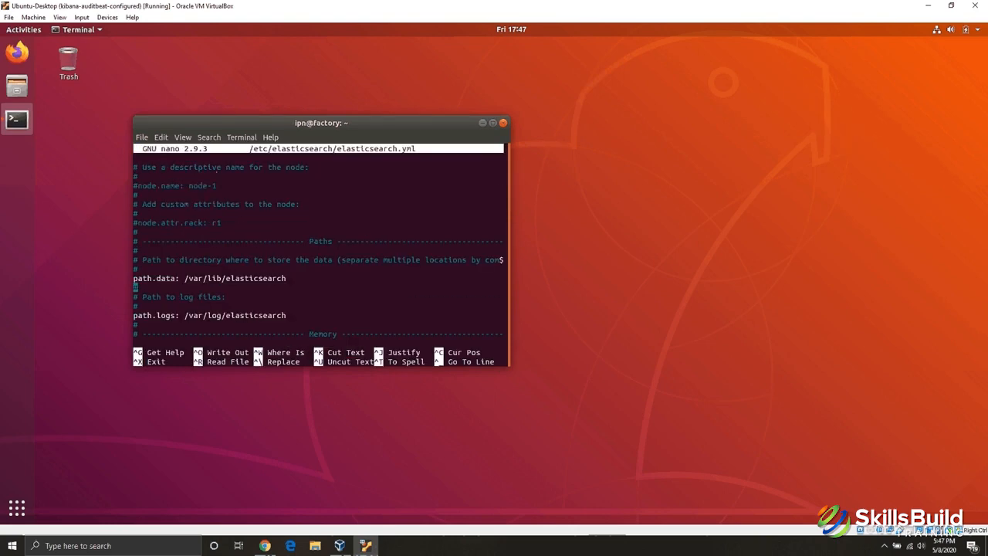
key("Down")
key("Down")
key("Down")
key("Down")
key("Down")
key("Down")
key("Down")
key("Down")
key("Down")
key("Down")
key("Down")
key("Down")
key("Down")
key("Down")
key("Down")
key("Down")
key("Down")
key("Down")
key("Down")
key("Down")
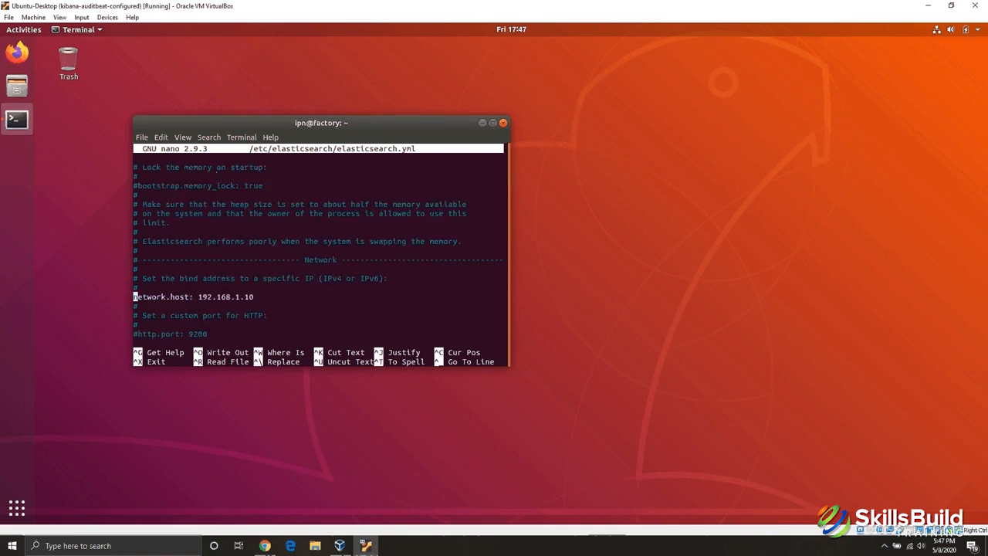
- Check the IP address on the network.host line of elasticsearch.yml
key("Right")
key("Right")
key("Right")
key("Right")
key("Right")
key("Right")
key("Right")
key("Right")
key("Right")
key("Right")
key("Right")
key("Right")
key("Right")
key("Right")
key("Right")
key("Right")
key("Right")
key("Right")
key("Right")
key("Right")
key("Right")
key("Left")
key("Left")
- Examine the discovery.seed_hosts setting in the Discovery section of elasticsearch.yml and exit nano
key("Down")
key("Down")
key("Down")
key("Down")
key("Down")
key("Down")
key("Down")
key("Down")
key("Down")
key("Down")
key("Down")
key("Down")
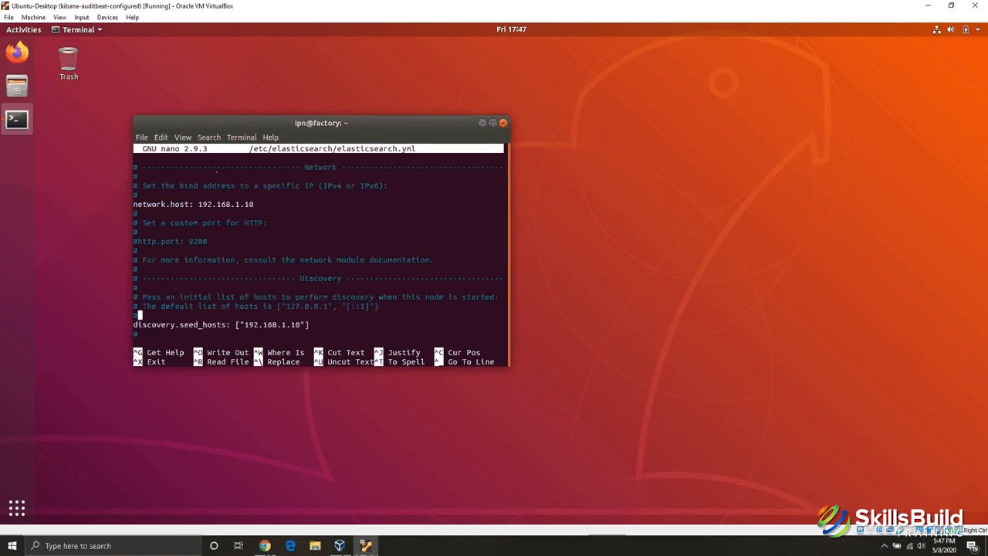
key("Down")
key("Right")
key("Right")
key("Right")
key("Right")
key("Right")
key("Right")
key("Right")
key("Right")
key("Right")
key("Right")
key("Right")
key("Right")
key("Right")
key("Right")
key("Right")
key("Right")
key("Right")
key("Right")
key("Right")
key("Right")
key("Right")
key("Right")
key("ctrl+x")
- Recall and run the earlier command that opens /etc/auditbeat/auditbeat.yml with sudo nano
key("Up")
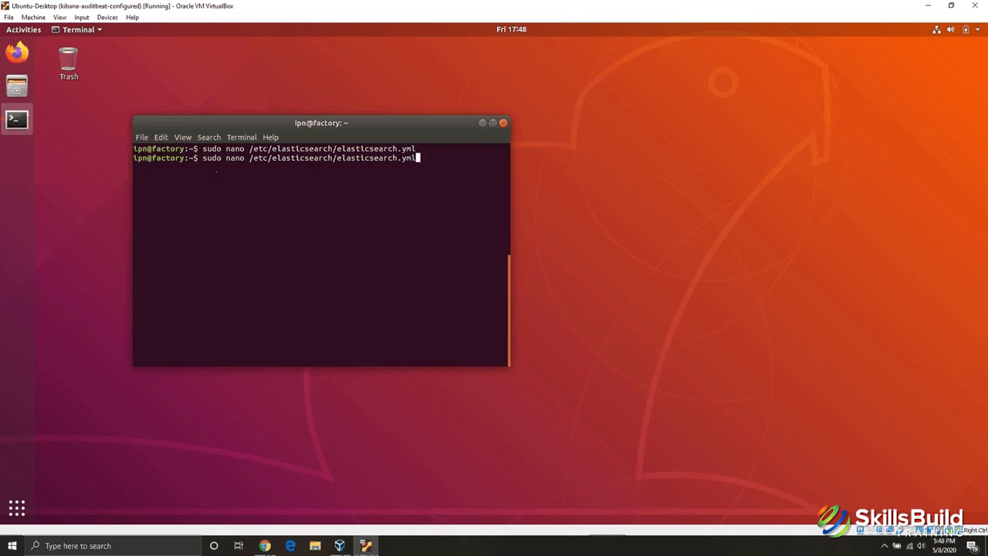
key("Up")
key("Up")
key("Up")
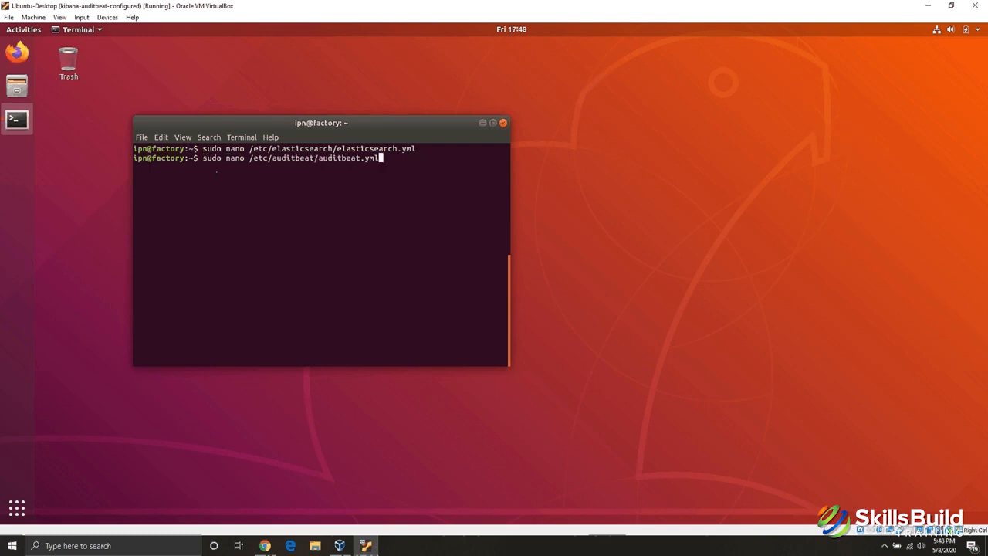
key("Return")
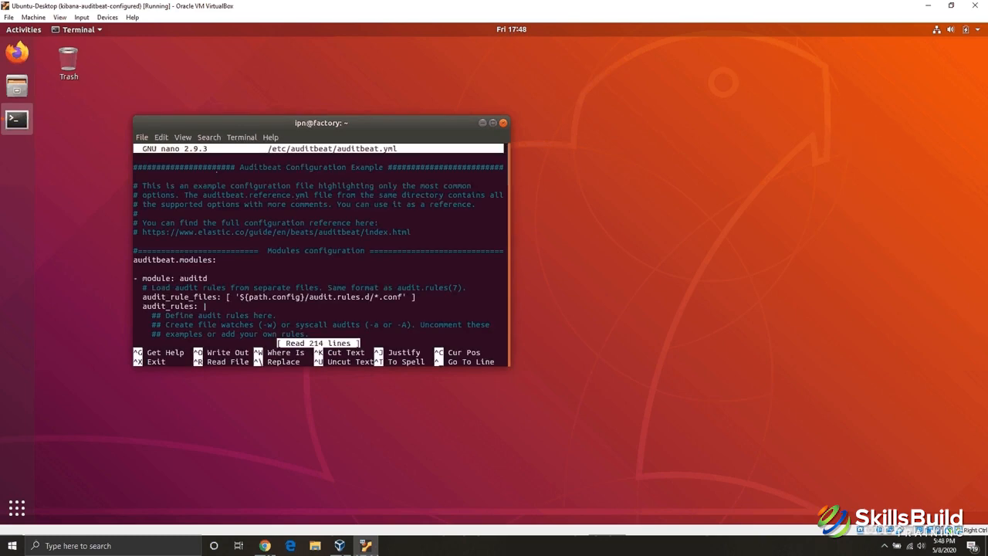
- Examine the hosts entry under output.elasticsearch in auditbeat.yml and exit nano
scroll(217, 170, "down", 11)
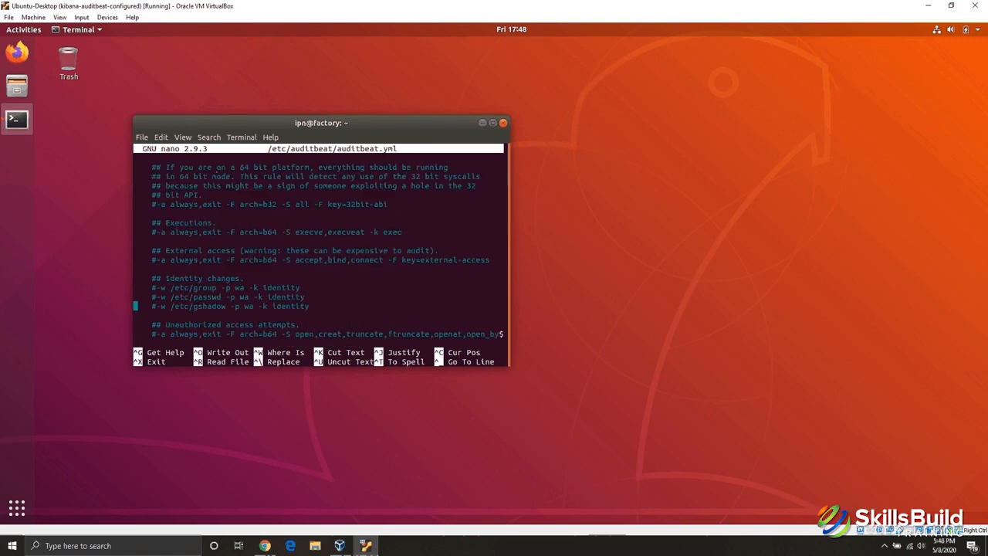
scroll(213, 174, "down", 10)
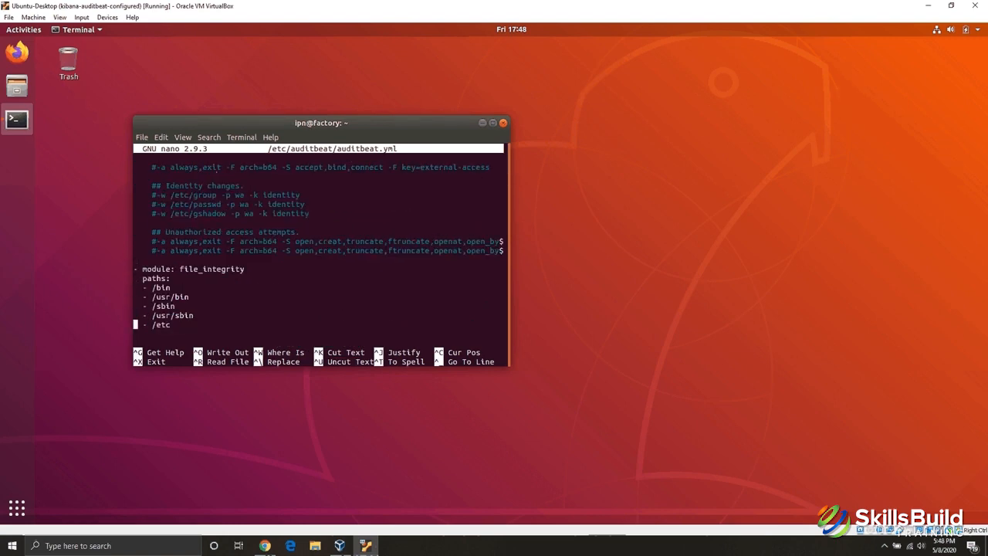
scroll(217, 175, "down", 2)
scroll(214, 175, "down", 10)
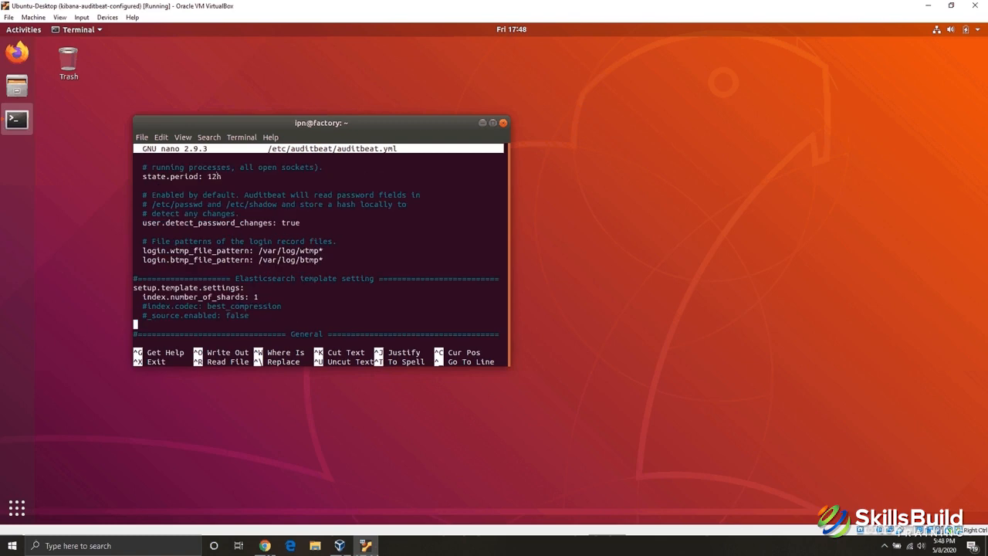
scroll(214, 175, "down", 8)
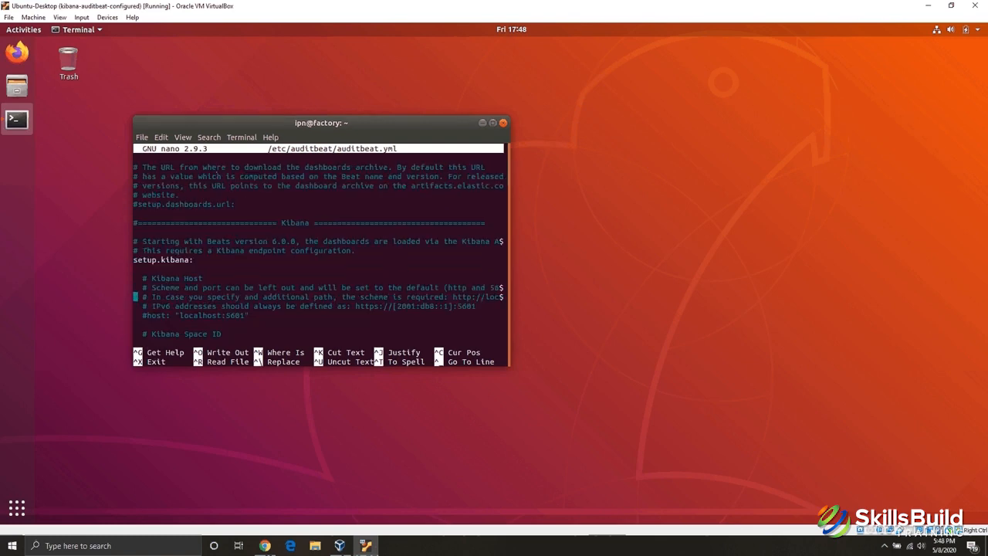
scroll(217, 174, "down", 8)
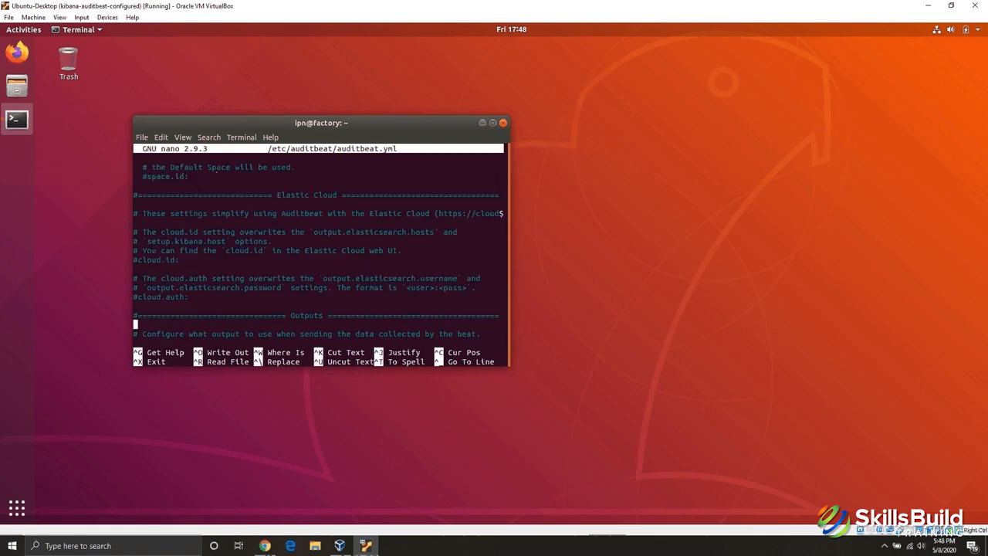
scroll(216, 170, "down", 2)
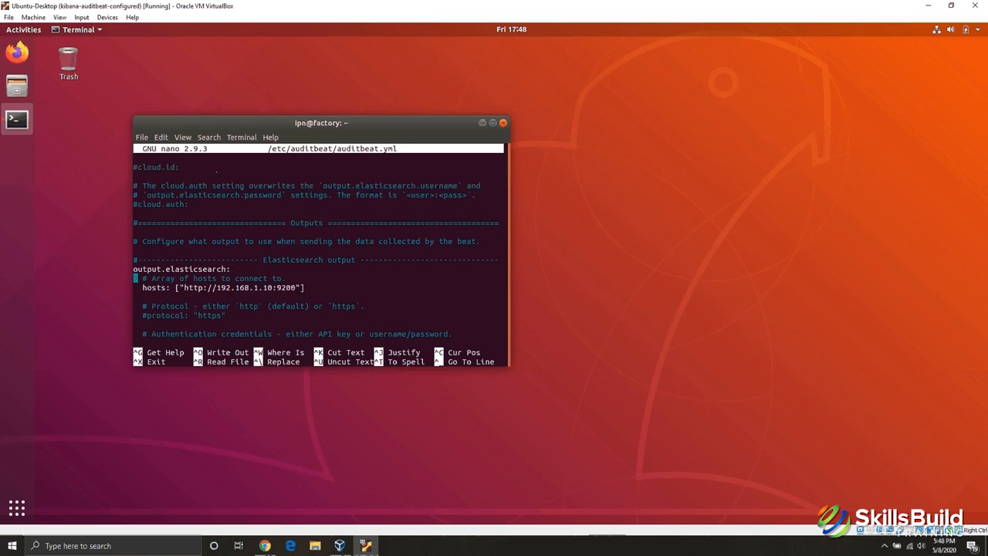
key("Down")
key("Right")
key("Right")
key("Right")
key("Right")
key("Right")
key("Right")
key("Right")
key("Right")
key("Right")
key("Right")
key("Right")
key("Right")
key("Right")
key("Right")
key("Right")
key("Right")
key("Right")
key("Right")
key("Right")
key("Right")
key("Right")
key("Right")
key("Right")
key("Right")
key("Right")
key("Right")
key("Left")
key("Left")
key("Right")
key("ctrl+x")
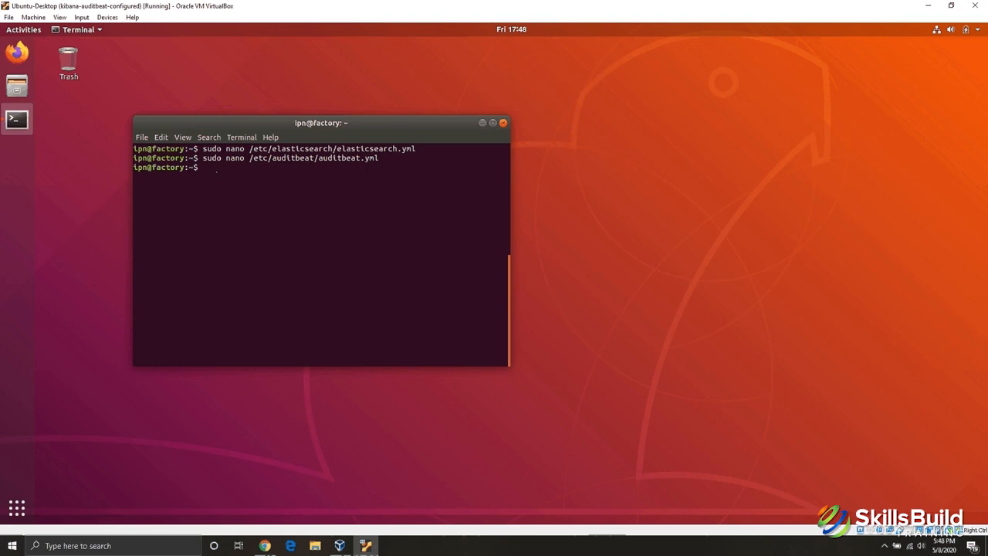
- Clear the terminal and stop the elasticsearch service with sudo
type("clear")
key("Return")
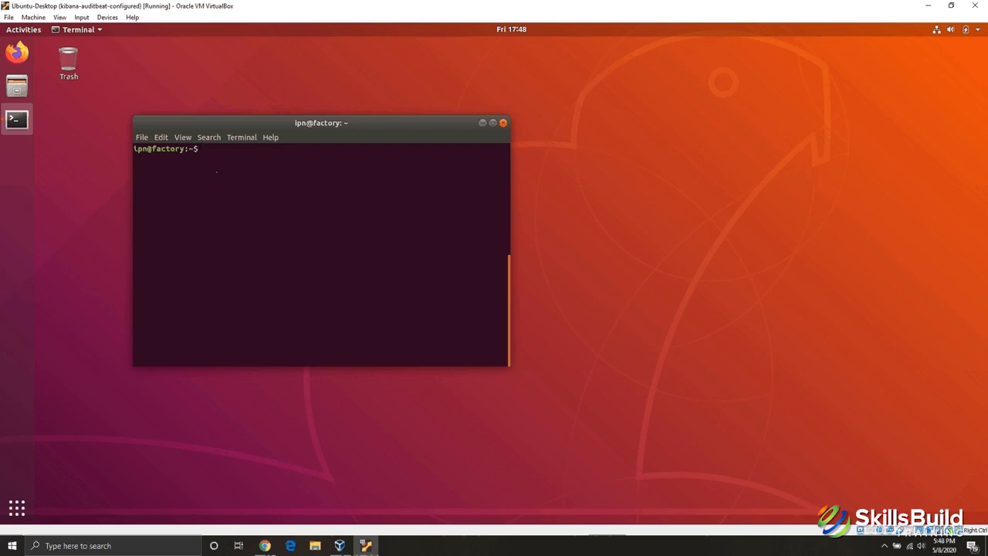
type("sudo service elas")
key("Tab")
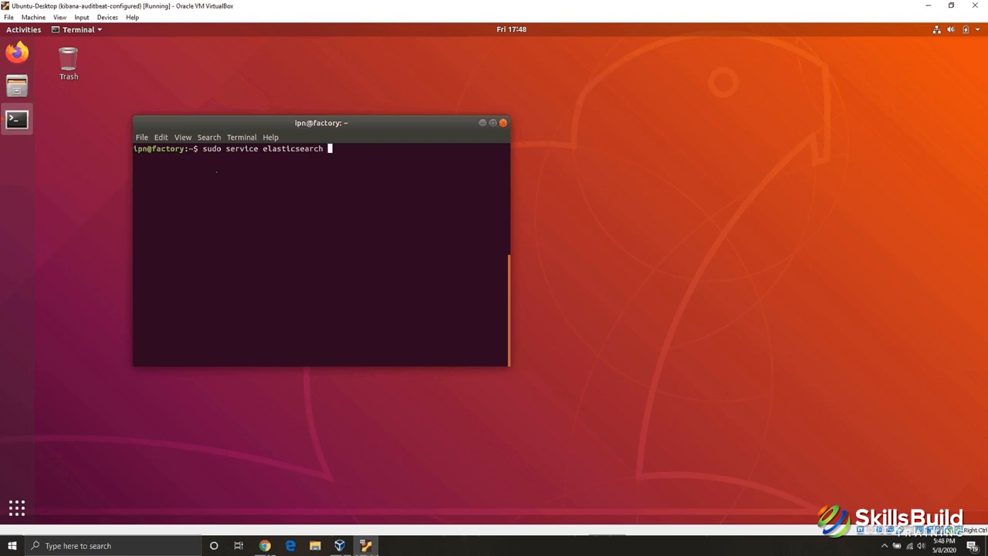
type("stop")
key("Return")
- Stop the kibana and auditbeat services with sudo service commands
type("sudo service kibana")
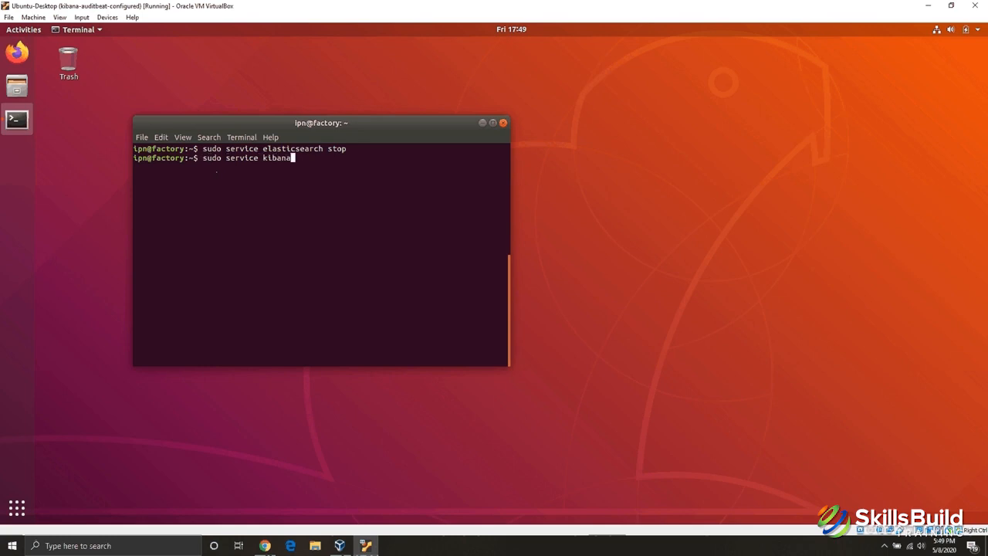
type(" stop")
key("Return")
type("sudo ser")
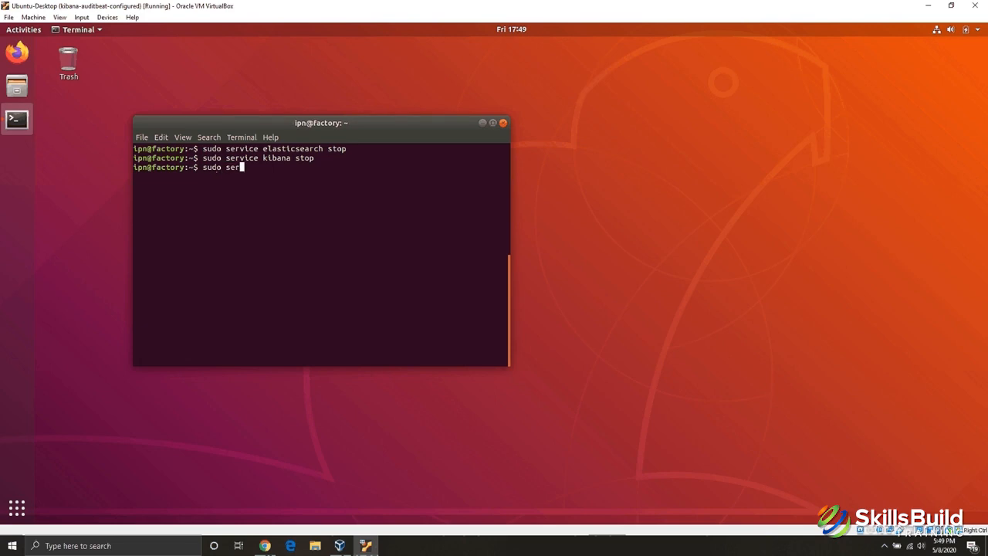
type("vice auditbeat stop")
key("Return")
- Clear the terminal and start the elasticsearch service with sudo
type("clear")
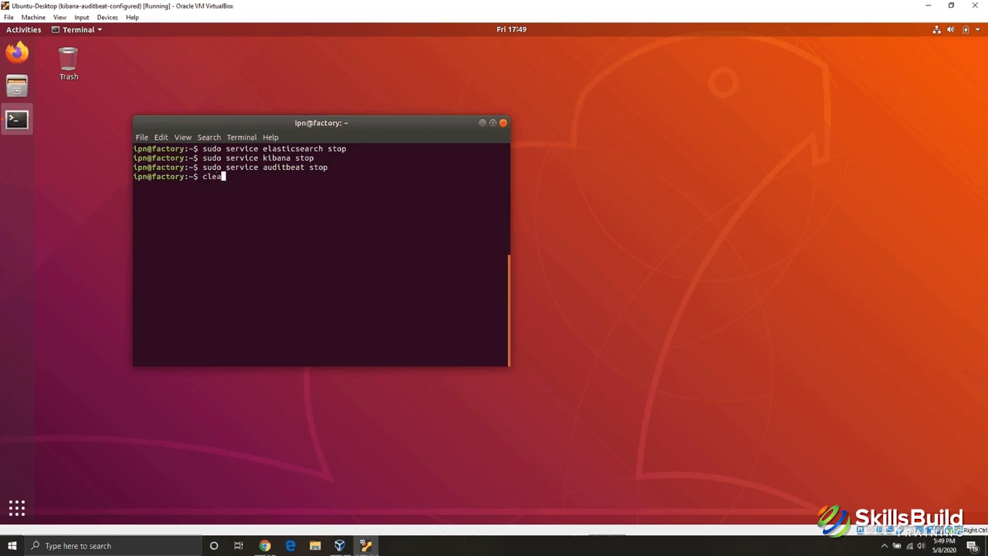
key("Return")
type("clear")
key("Up")
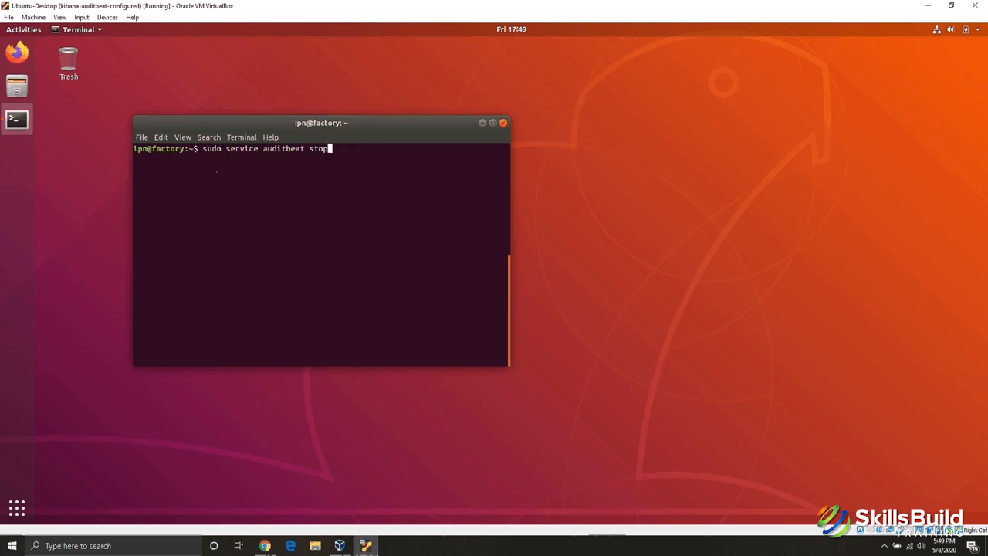
key("Up")
key("BackSpace")
key("BackSpace")
key("BackSpace")
type("tart")
key("Return")
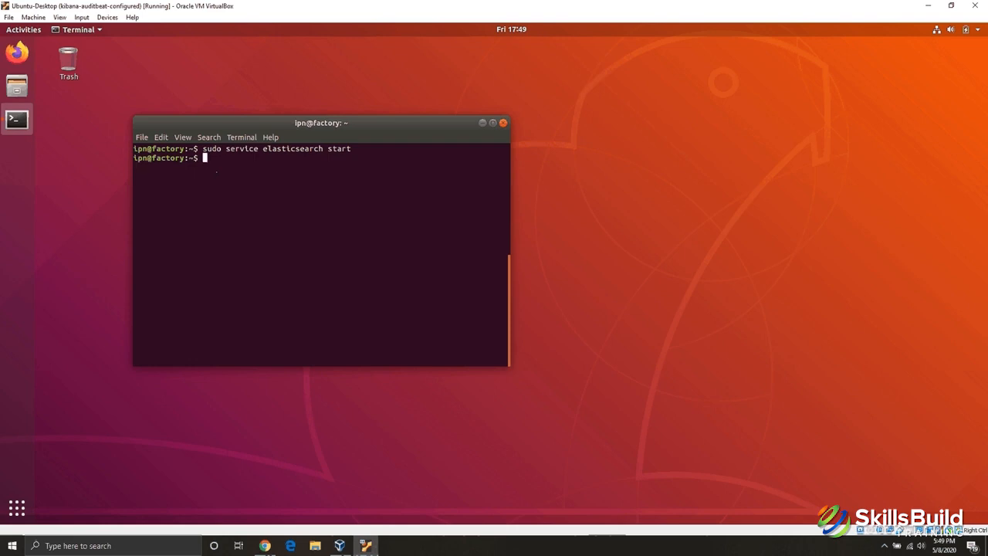
- Start the kibana service and the auditbeat service with sudo service commands
type("sudo service kibana start")
key("Return")
type("sudo ")
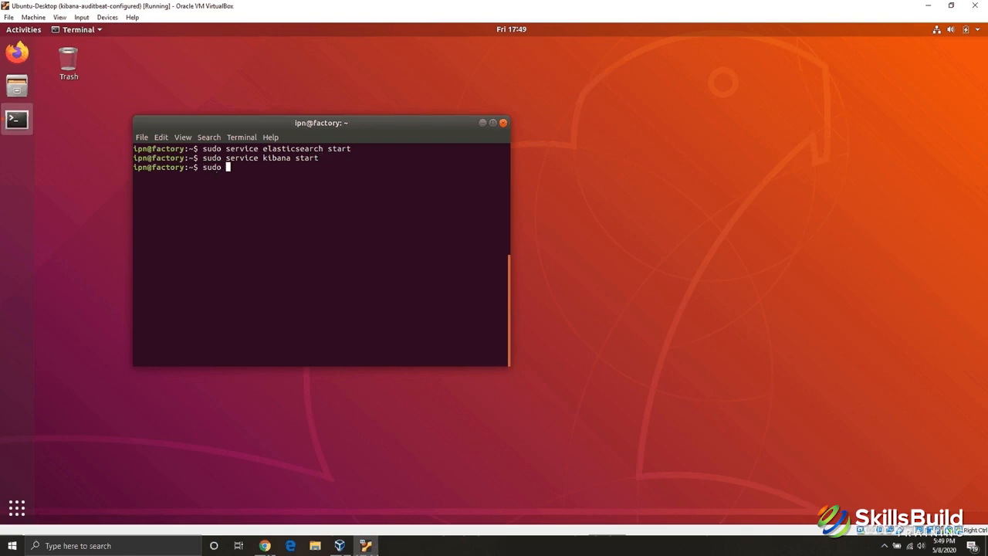
type("service auditbeat start")
key("Return")
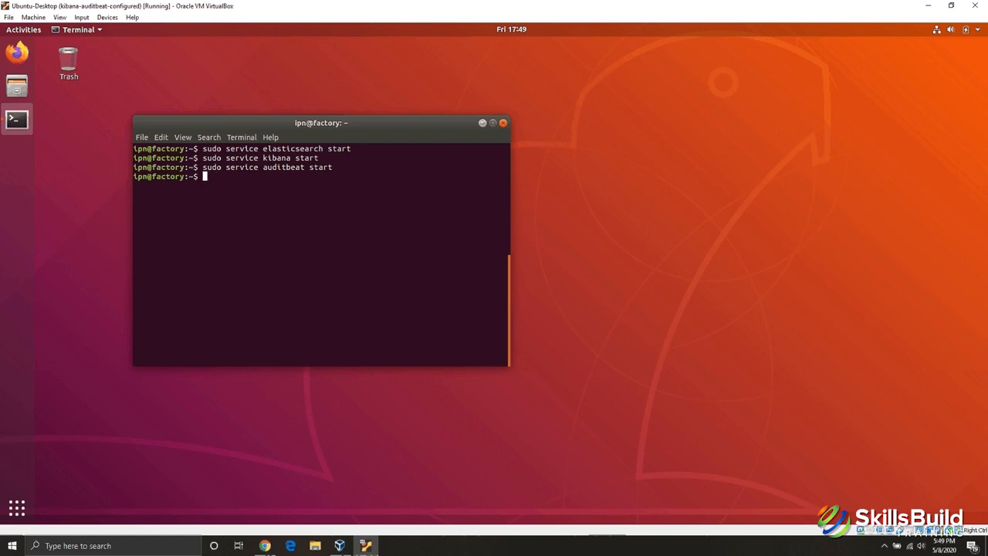
- Minimize the Ubuntu terminal, the virtual machine window and VirtualBox Manager to return to the Windows desktop
left_click(482, 123)
left_click(928, 6)
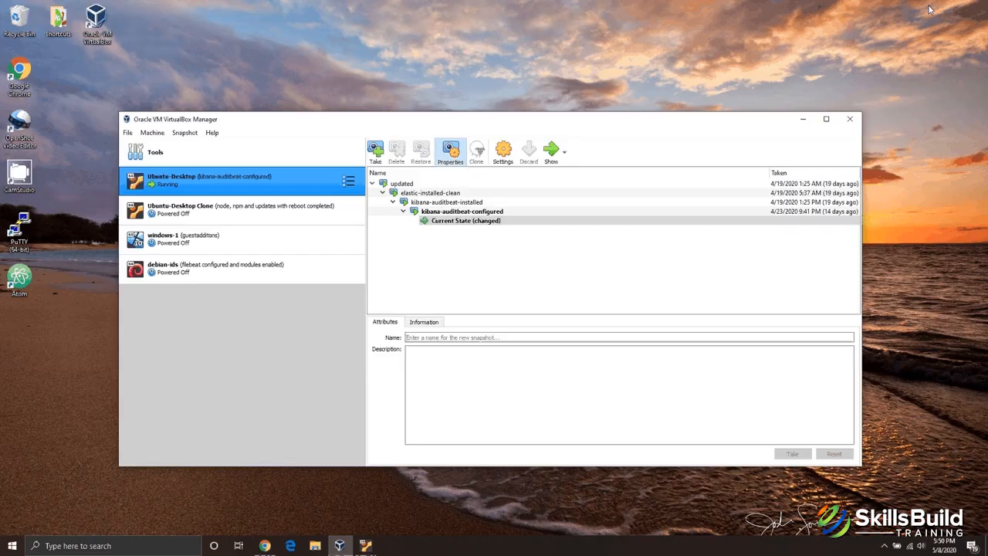
left_click(803, 120)
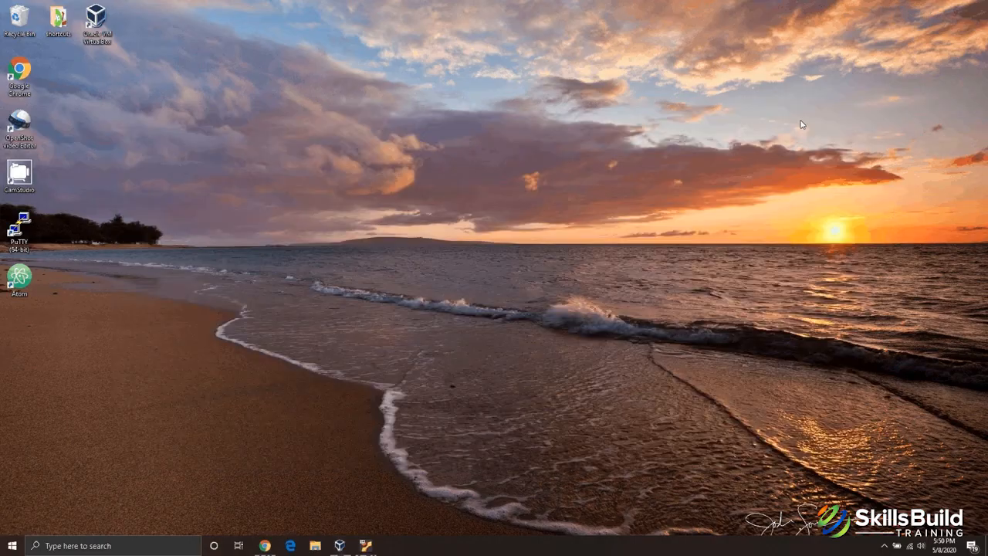
- Switch to File Explorer and open the folder C:\Program Files\Winlogbeat
left_click(314, 547)
left_click(88, 406)
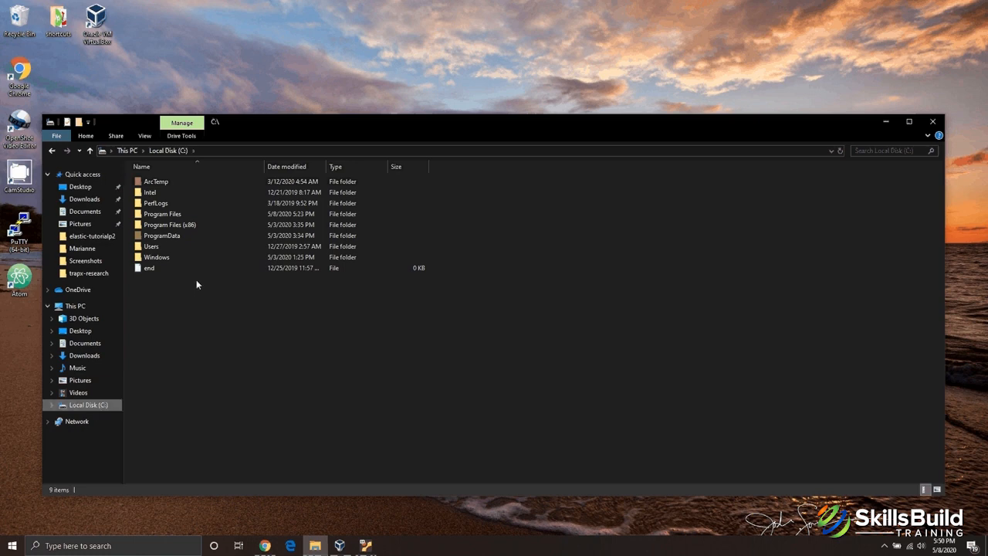
double_click(176, 215)
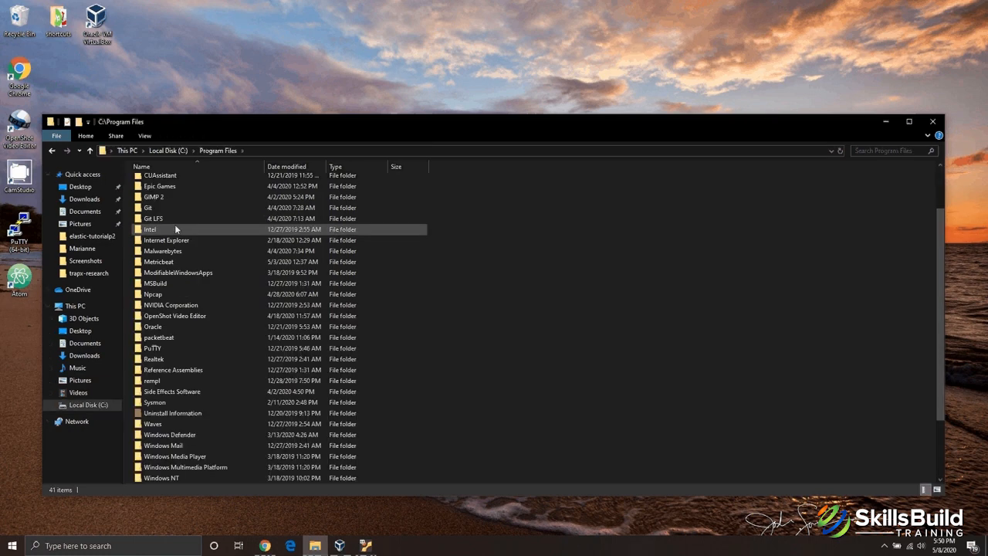
scroll(168, 463, "down", 3)
double_click(164, 467)
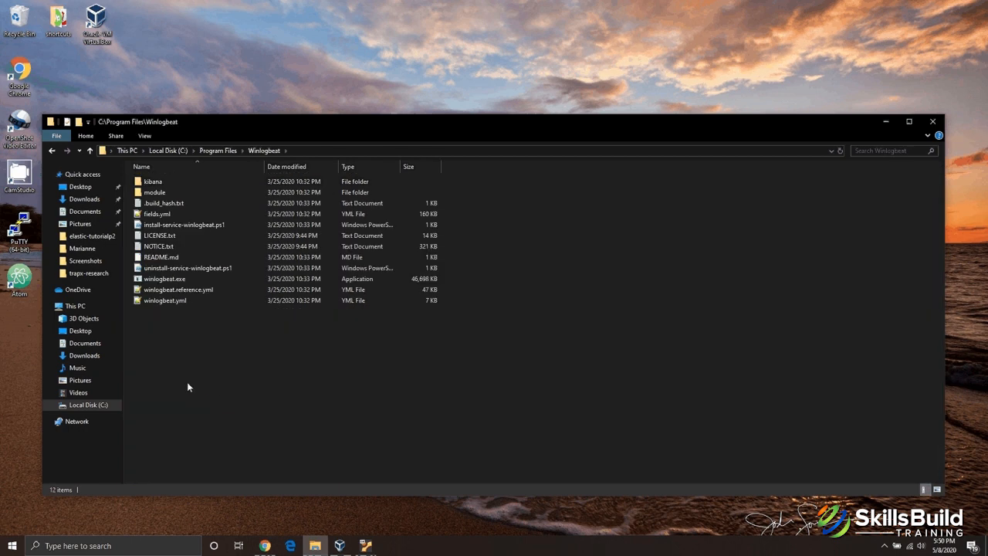
- Open winlogbeat.yml from the Winlogbeat folder for editing in Notepad++
left_click(166, 301)
right_click(165, 301)
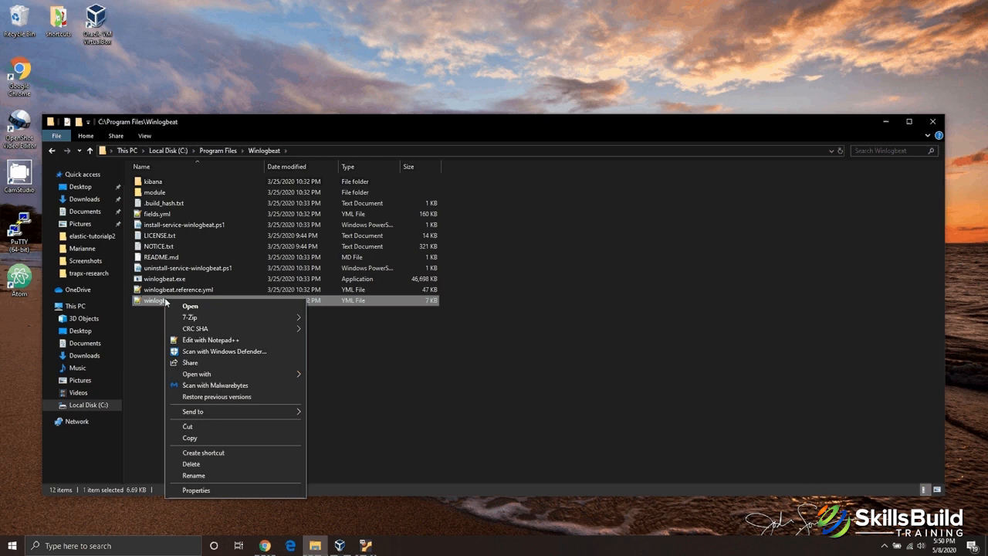
left_click(316, 315)
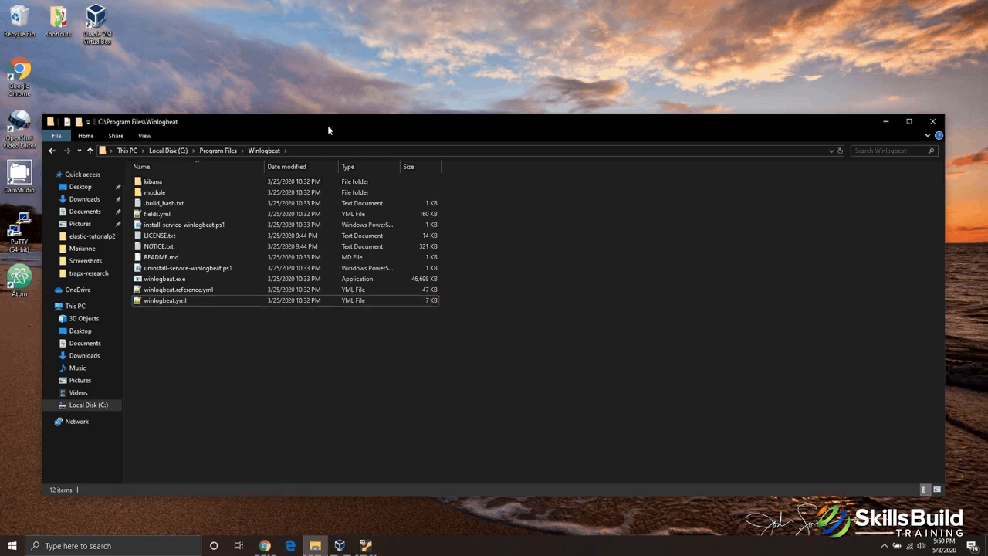
left_click_drag(327, 125, 369, 104)
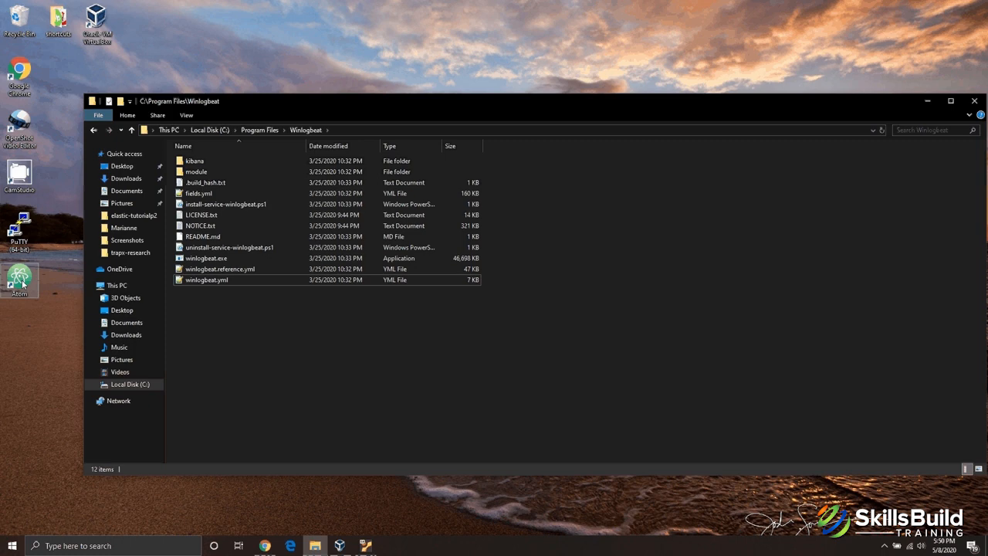
right_click(185, 282)
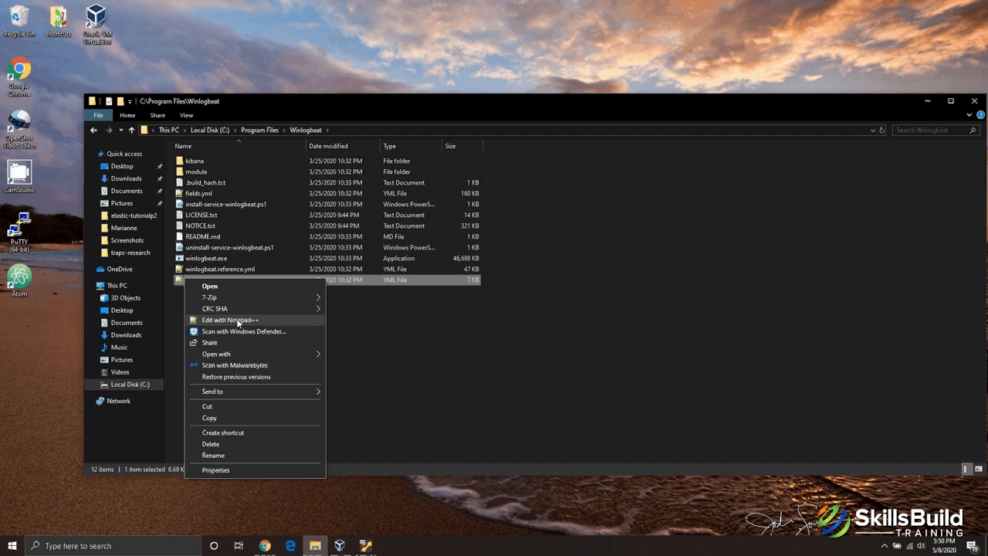
left_click(238, 320)
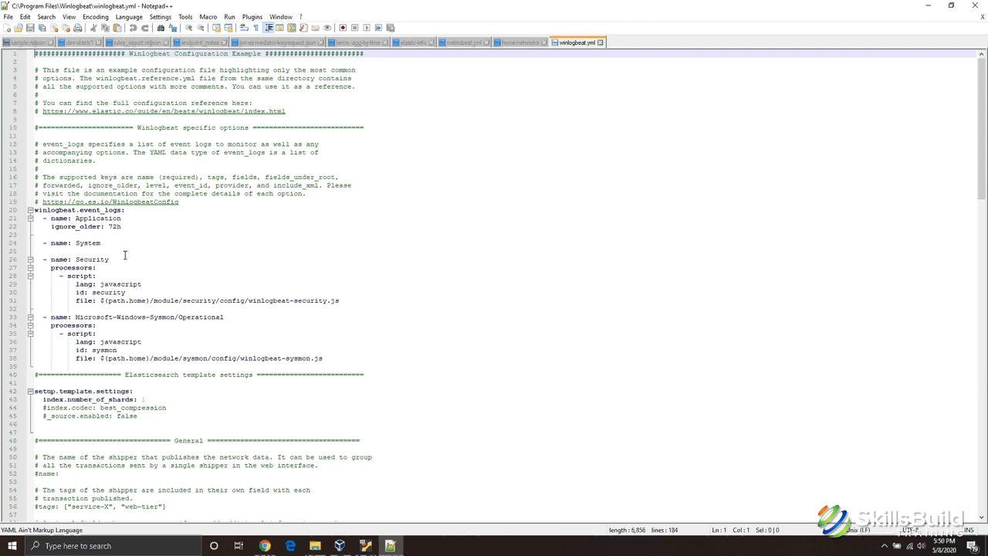
- Uncomment the host line under Kibana Host in the setup.kibana section of winlogbeat.yml
scroll(135, 251, "down", 10)
scroll(145, 246, "down", 15)
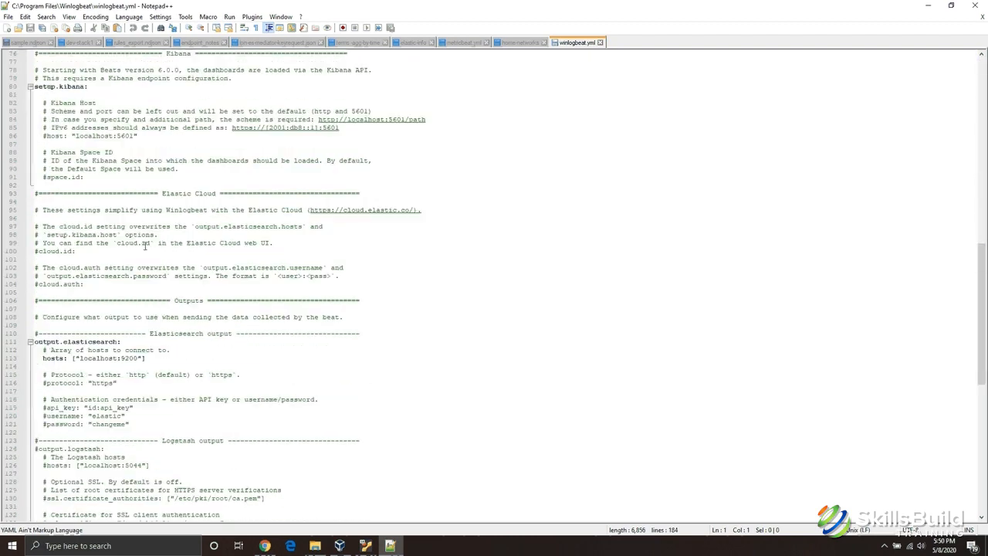
scroll(144, 245, "up", 20)
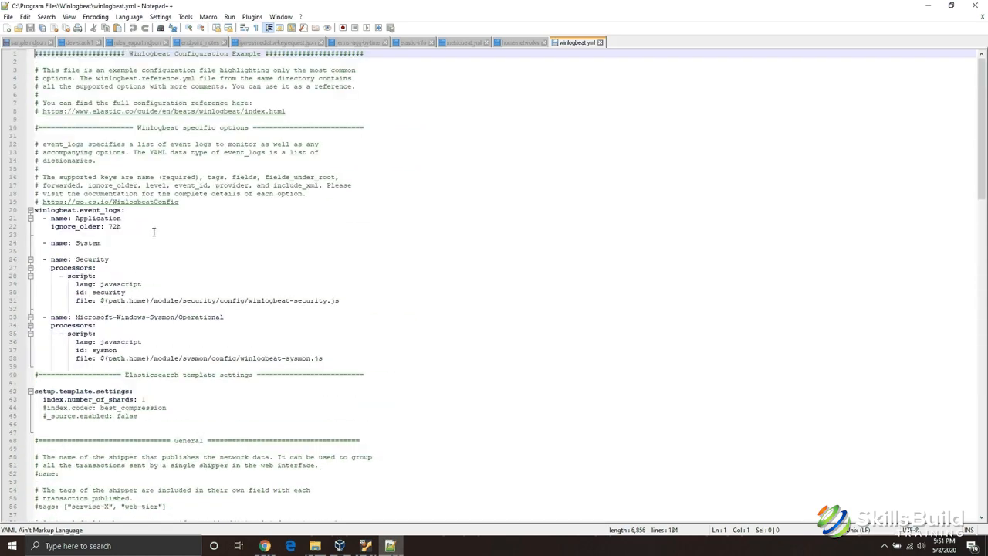
scroll(159, 232, "down", 5)
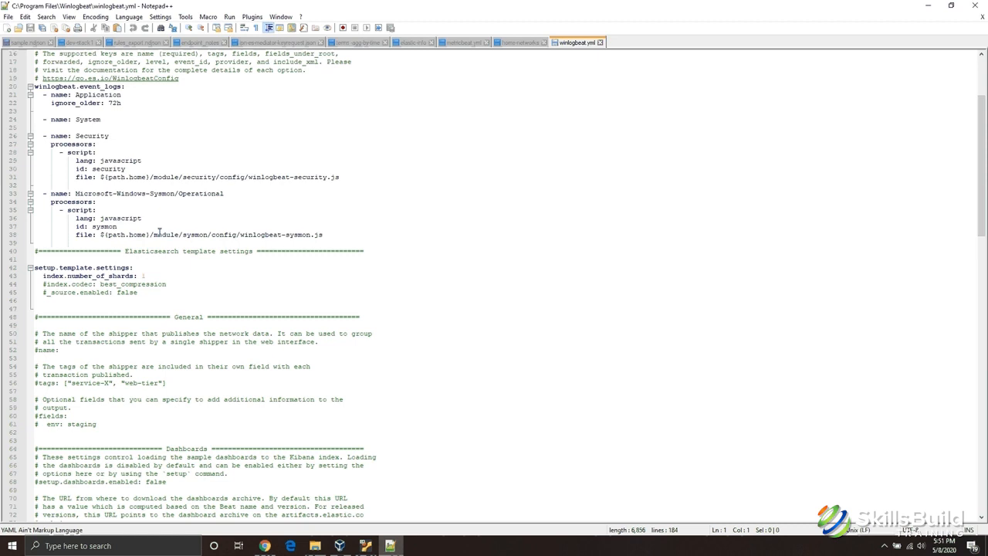
scroll(159, 232, "down", 6)
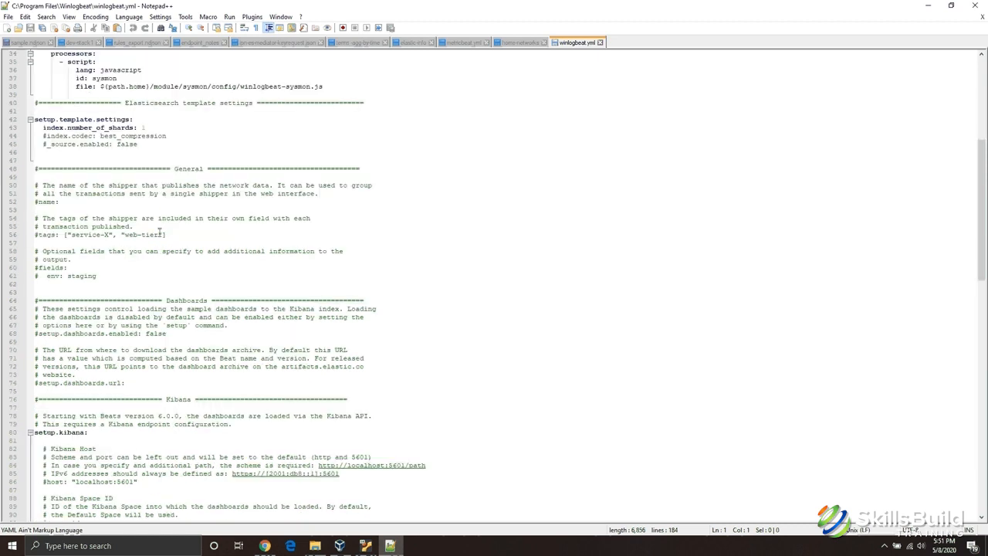
scroll(159, 233, "down", 1)
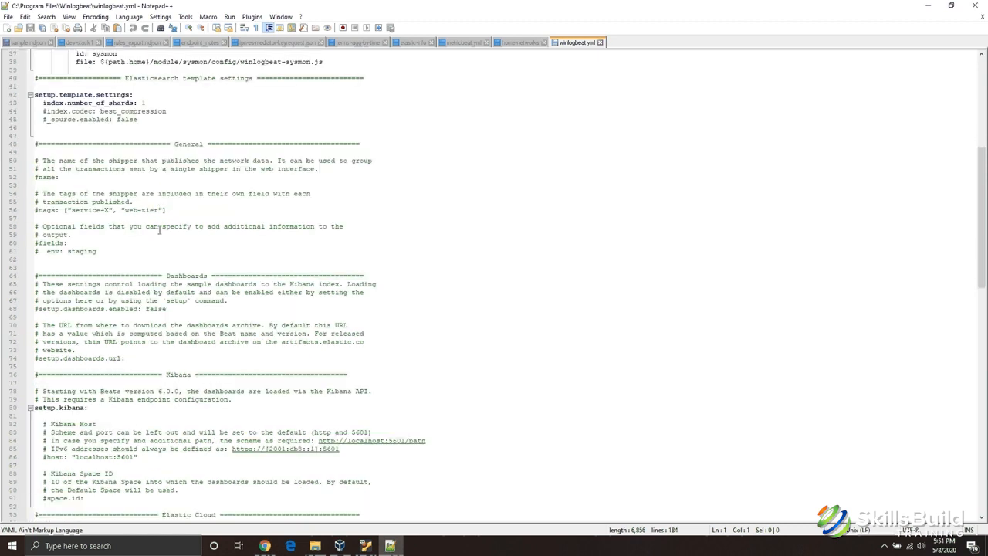
scroll(159, 229, "down", 3)
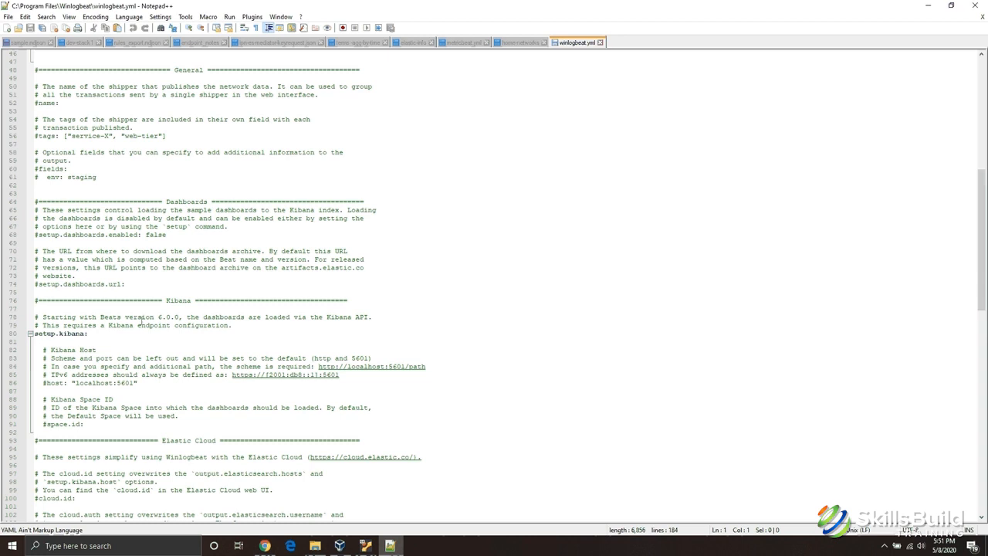
scroll(140, 321, "down", 2)
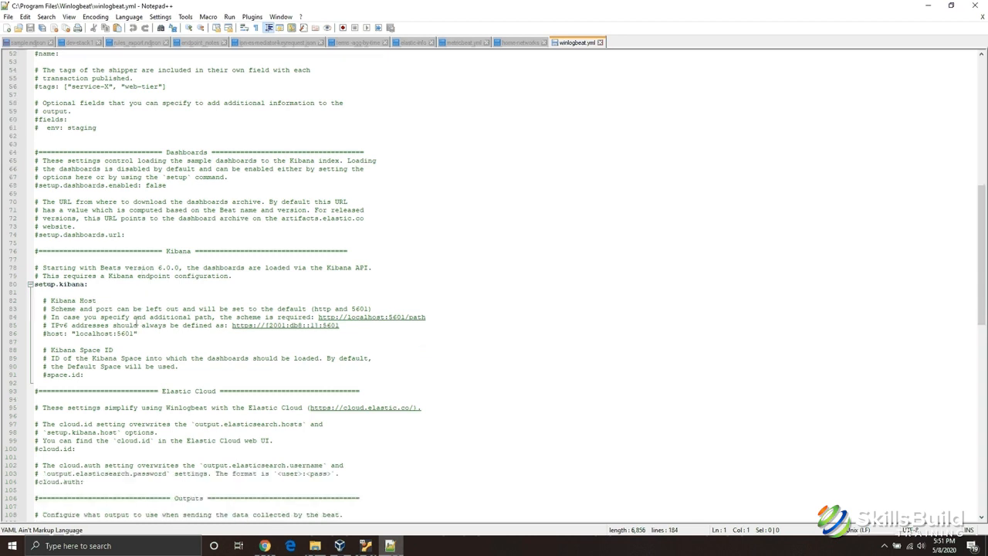
left_click(45, 333)
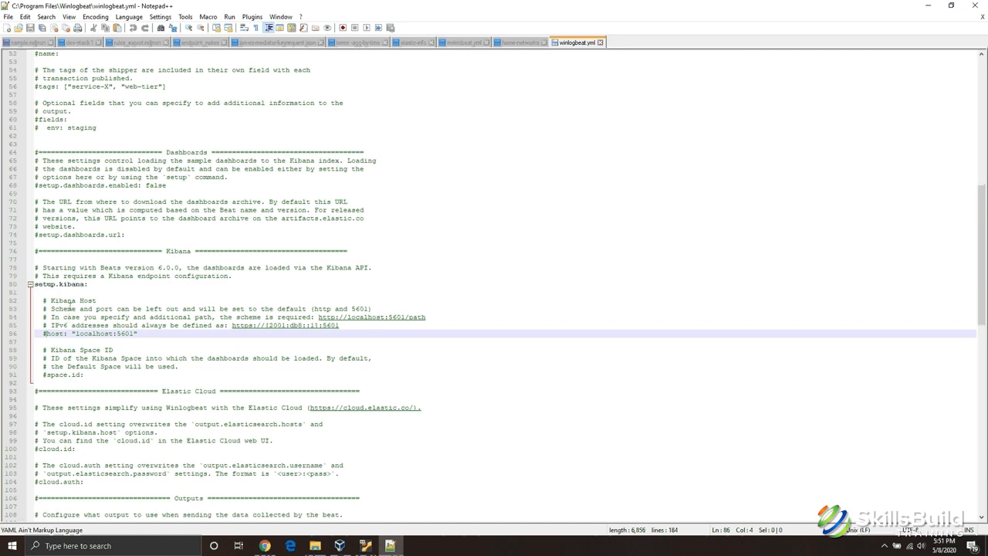
key("BackSpace")
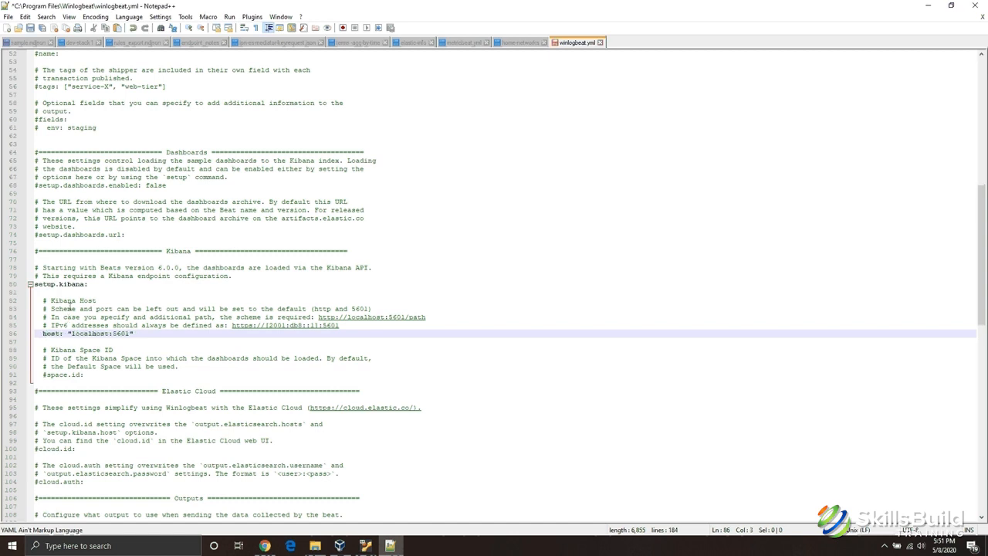
- Replace localhost with 192.168.1.10 in the setup.kibana host so the value reads "192.168.1.10:5601"
key("Right")
key("Right")
key("Right")
key("Right")
key("Right")
key("Right")
key("Right")
key("Right")
key("Right")
key("Right")
key("Right")
key("Right")
key("Right")
key("Right")
key("Right")
key("BackSpace")
key("BackSpace")
key("BackSpace")
key("BackSpace")
key("BackSpace")
key("BackSpace")
key("BackSpace")
key("BackSpace")
key("BackSpace")
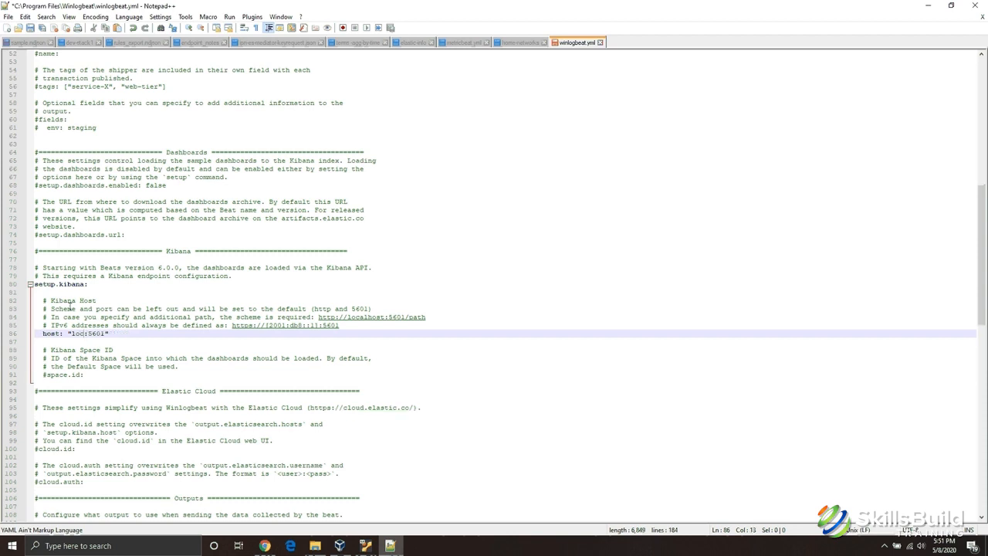
type("192.168.")
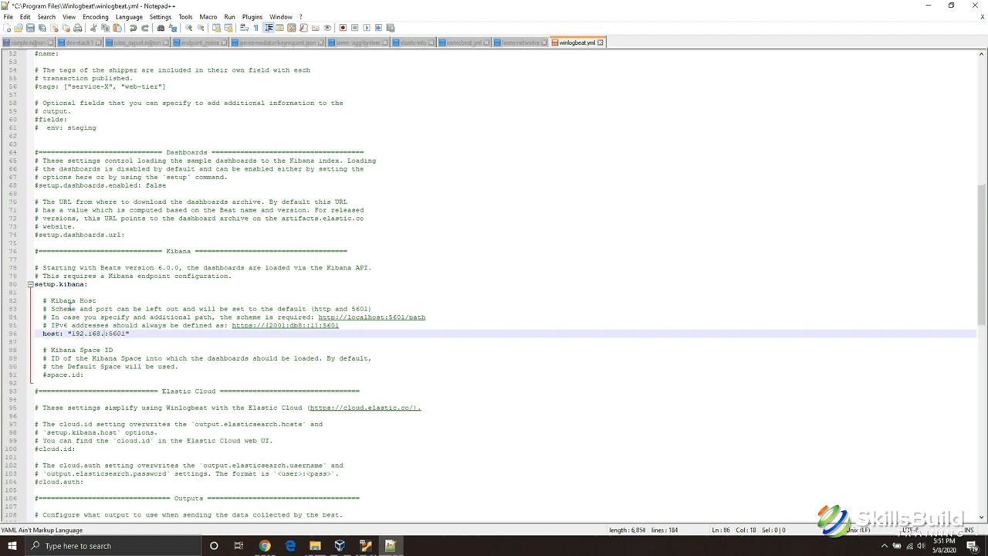
type("1.10")
- Replace localhost with 192.168.1.10 in the output.elasticsearch hosts entry so it reads ["192.168.1.10:9200"]
key("Down")
key("Down")
key("Down")
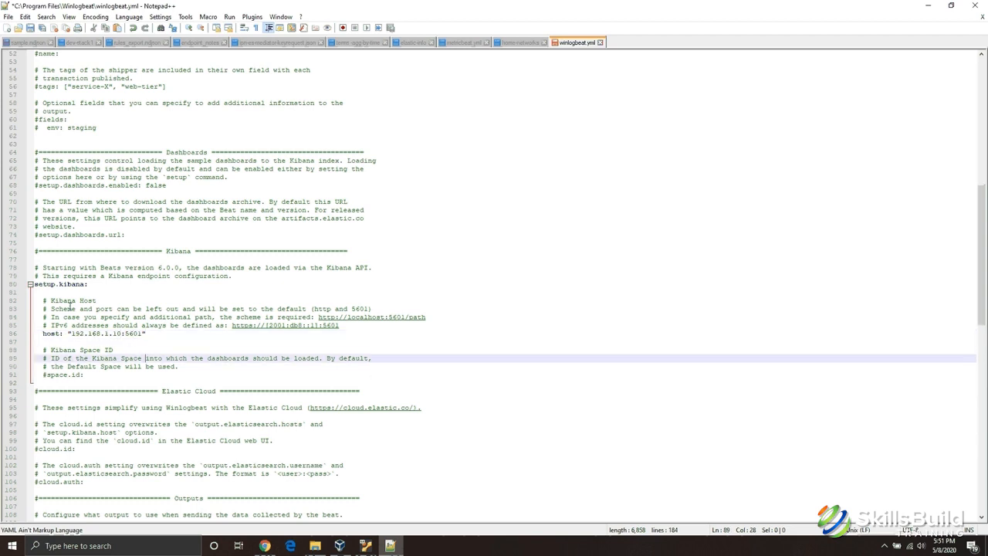
key("Down")
key("Down")
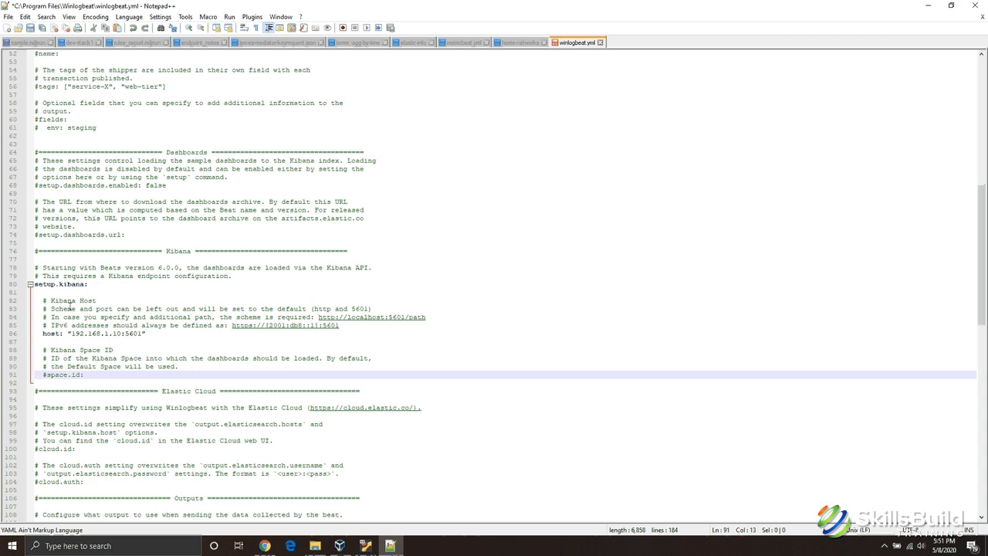
key("Down")
key("Down")
key("Down")
key("Down")
key("Down")
key("Down")
key("Down")
key("Down")
key("Down")
key("Down")
key("Down")
key("Down")
key("Down")
key("Down")
key("Down")
key("Down")
key("Down")
key("Down")
key("Down")
key("Down")
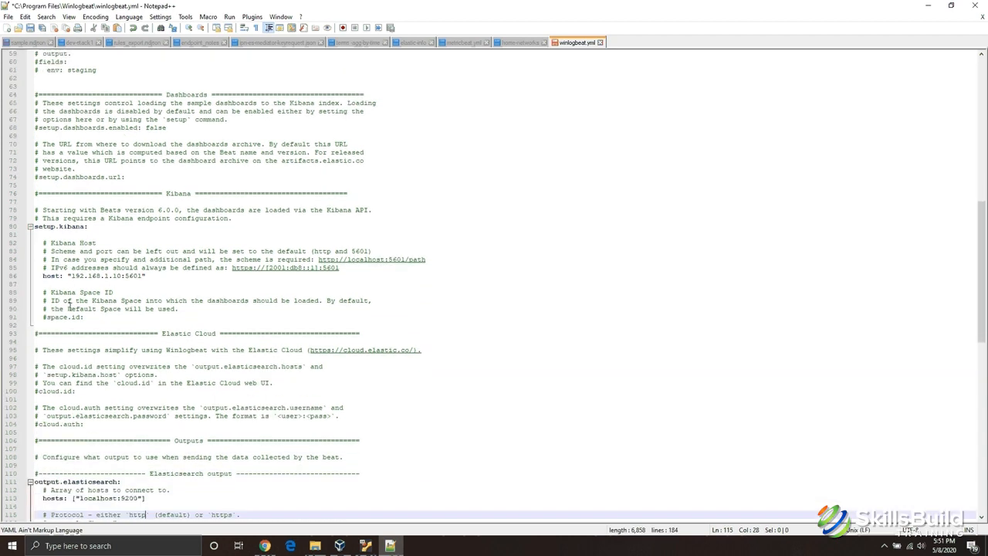
key("Up")
key("Up")
key("Left")
key("Left")
key("Left")
key("Left")
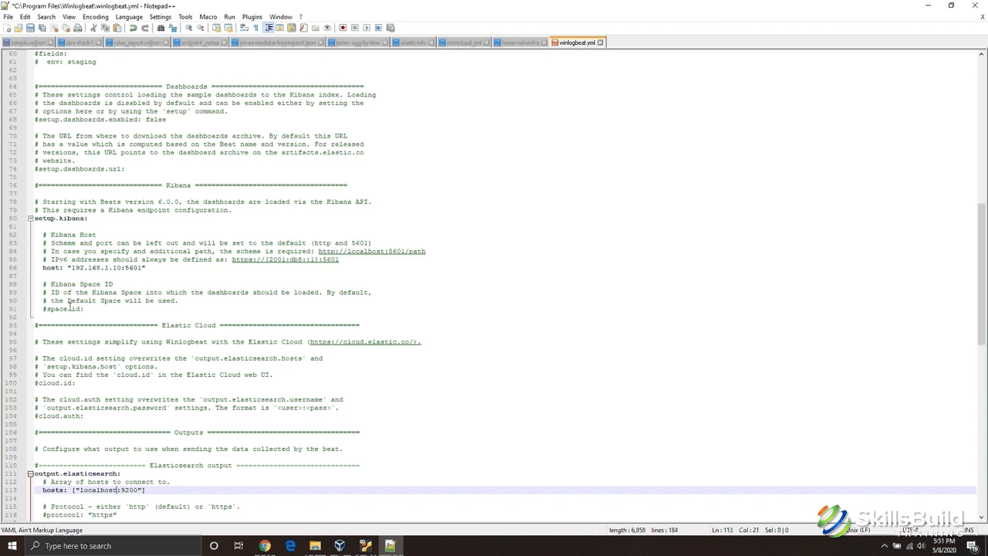
key("Left")
key("Left")
key("Right")
key("Right")
key("BackSpace")
key("BackSpace")
key("BackSpace")
key("BackSpace")
key("BackSpace")
key("BackSpace")
key("BackSpace")
key("BackSpace")
key("BackSpace")
type("192.168.1.10")
- Look over the settings from the Elasticsearch output section down to the Logstash hosts line
key("Down")
key("Down")
key("Down")
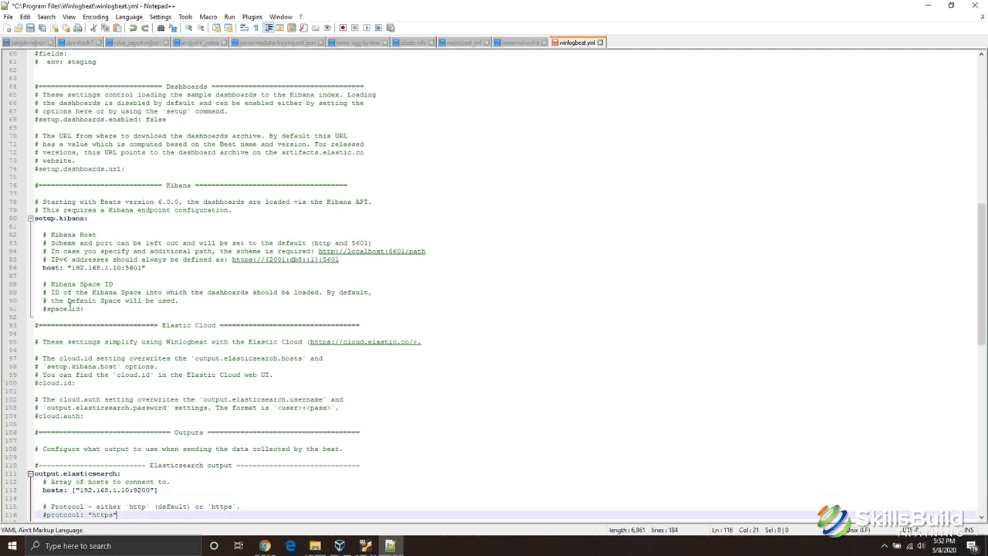
key("Down")
key("Down")
key("Down")
key("Down")
key("Down")
key("Down")
key("Down")
key("Down")
key("Down")
key("Down")
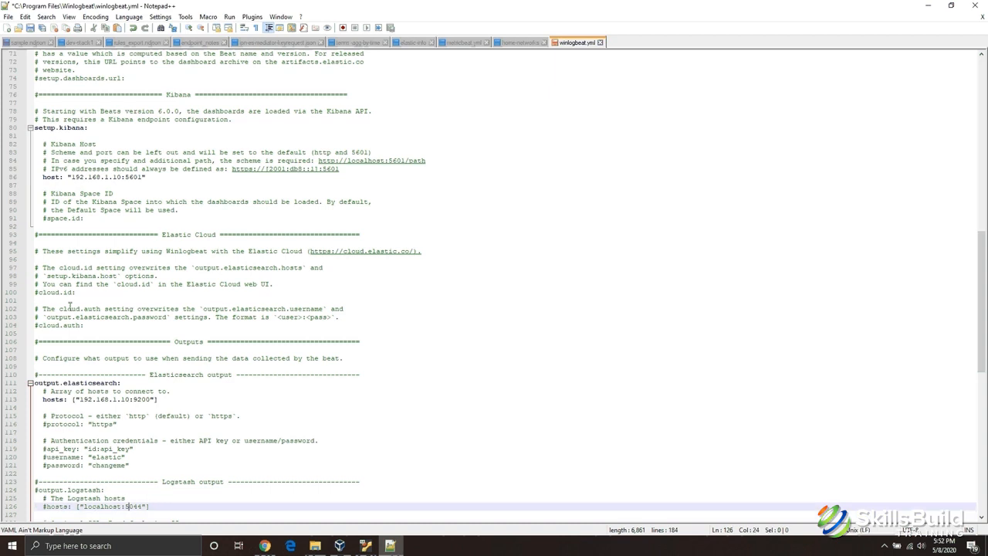
- Examine the commented protocol, API key, username and password options in the Elasticsearch output section
key("Up")
key("Up")
key("Up")
key("Up")
key("Up")
key("Up")
key("Up")
key("Up")
key("Up")
key("Up")
key("Up")
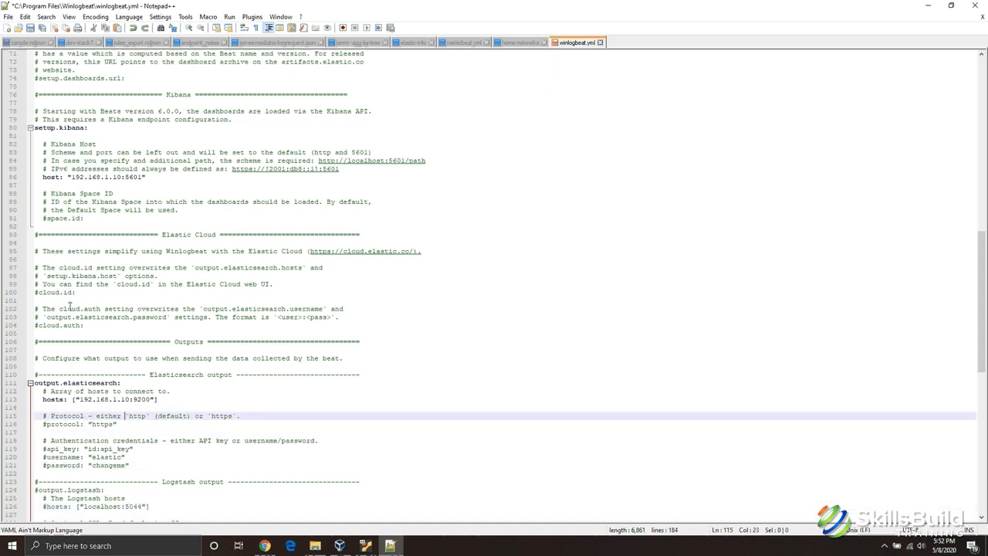
key("Down")
key("Right")
key("Right")
key("Right")
key("Right")
key("Right")
key("Right")
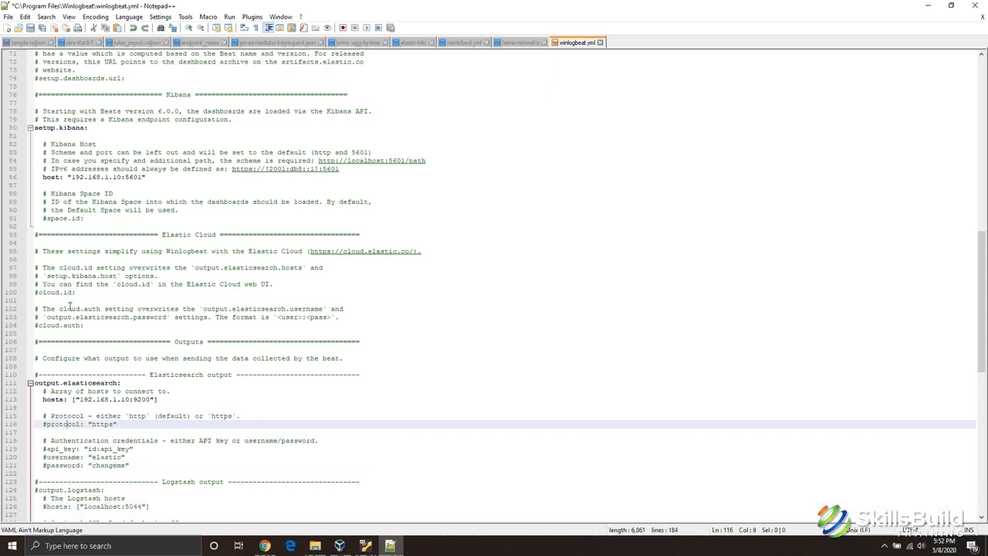
key("Left")
key("Left")
key("Left")
key("Left")
key("Left")
key("Left")
key("Left")
key("Left")
key("Left")
key("Left")
key("Left")
key("Left")
key("Down")
key("Down")
key("Down")
key("Down")
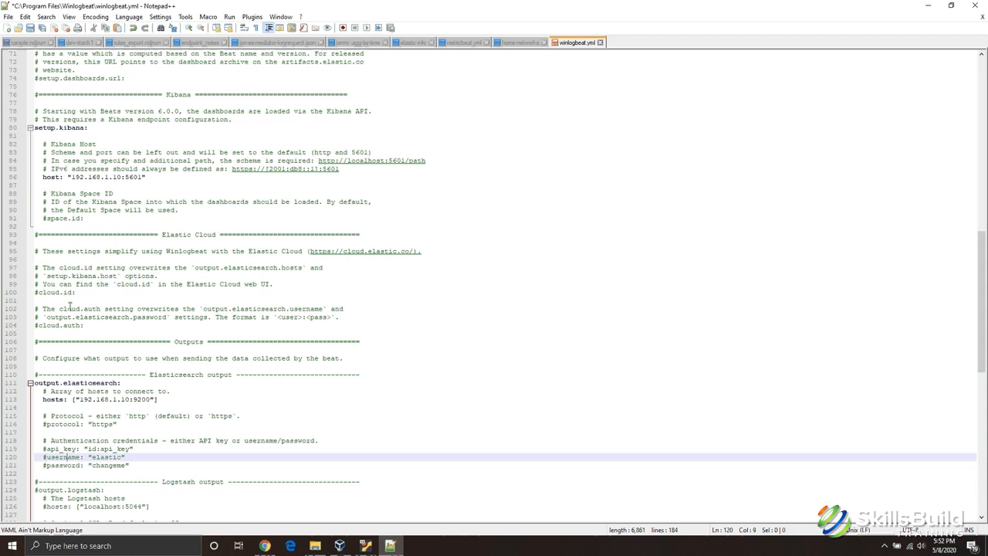
key("Right")
key("Right")
key("Right")
key("Right")
key("Right")
key("Right")
key("Right")
key("Right")
key("Right")
key("Right")
key("Down")
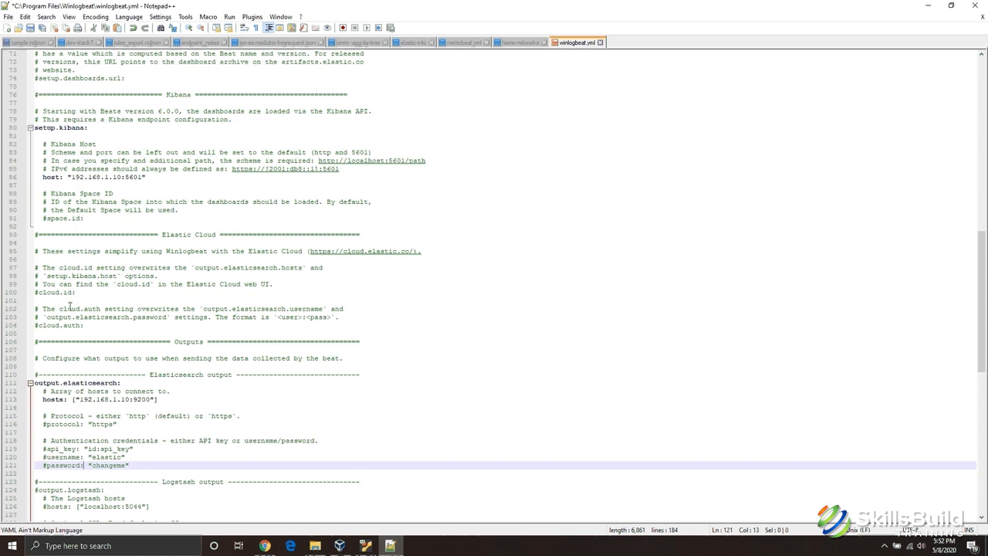
- Review the Logstash output section, including its optional SSL certificate settings
key("Down")
key("Down")
key("Down")
key("Down")
key("Down")
key("Down")
key("Down")
key("Down")
key("Down")
key("Down")
key("Down")
key("Down")
key("Down")
key("Down")
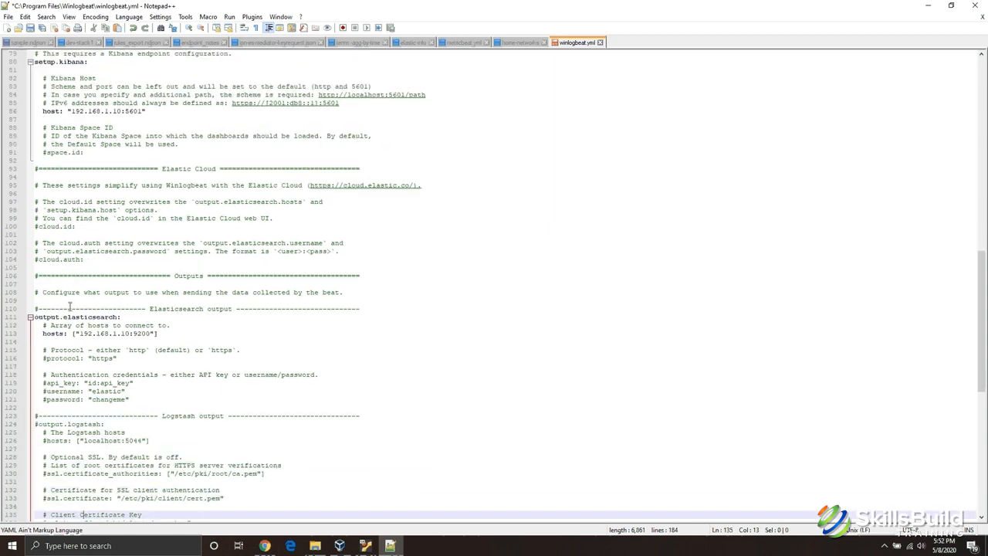
key("Up")
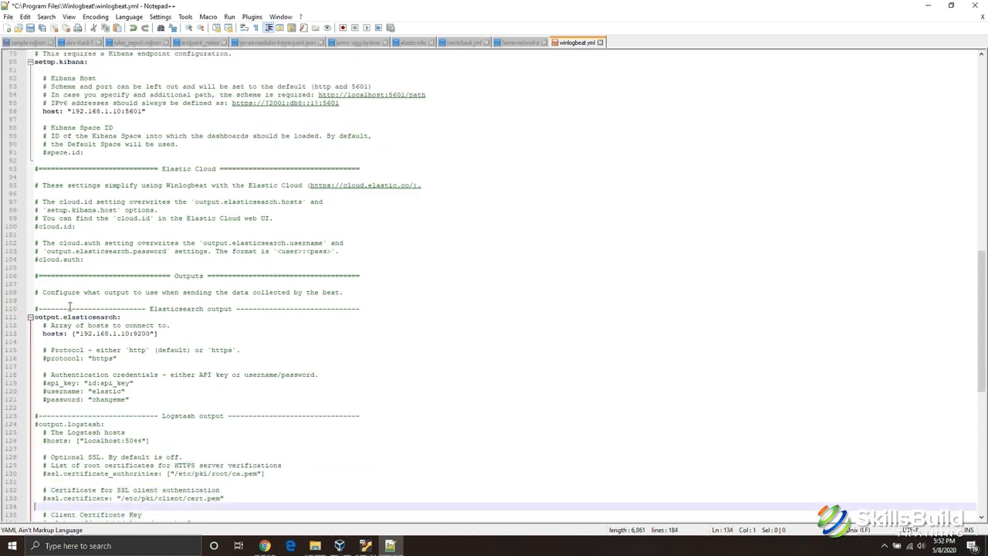
- Recheck the hosts entry in the Elasticsearch output section of winlogbeat.yml
key("Up")
key("Up")
key("Up")
key("Up")
key("Up")
key("Up")
key("Up")
key("Up")
key("Up")
key("Up")
key("Up")
key("Up")
key("Up")
key("Up")
key("Up")
key("Up")
key("Up")
key("Up")
key("Up")
key("Up")
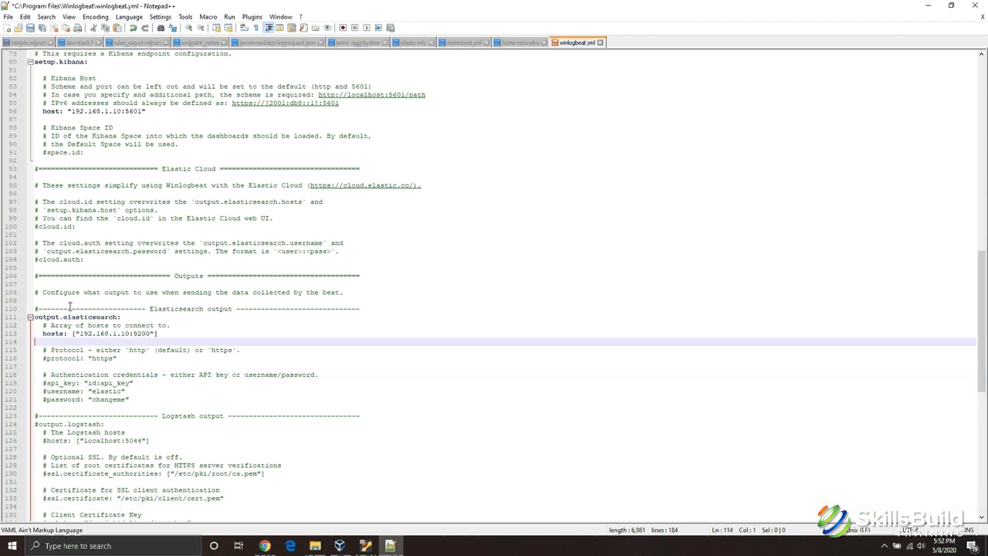
key("Up")
key("Up")
key("Up")
key("Up")
key("Down")
key("Down")
key("Down")
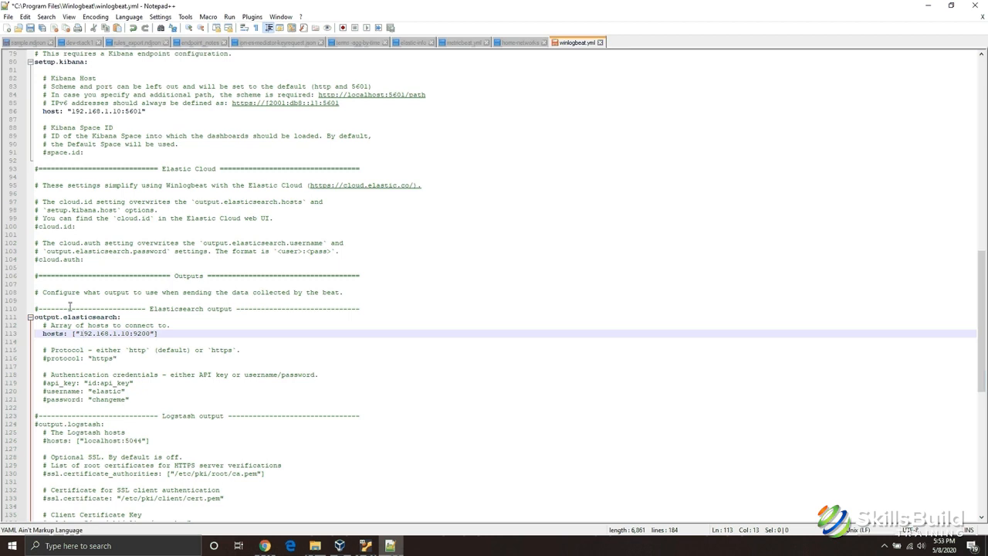
- Look back through the Kibana, dashboards, general and template settings up to the start of winlogbeat.yml
key("Up")
key("Up")
key("Up")
key("Up")
key("Up")
key("Up")
key("Up")
key("Up")
key("Up")
key("Up")
key("Up")
key("Up")
key("Up")
key("Up")
key("Up")
key("Up")
key("Up")
key("Up")
key("Up")
key("Up")
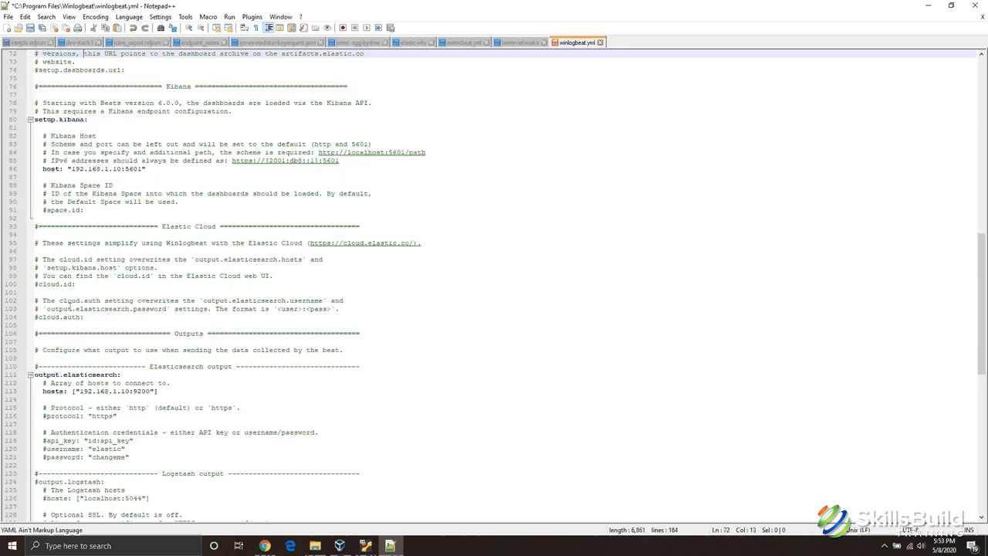
key("Up")
key("Up")
key("Up")
key("Up")
key("Up")
key("Up")
key("Up")
key("Up")
key("Up")
key("Up")
key("Up")
key("Up")
key("Up")
key("Up")
key("Up")
key("Up")
key("Up")
key("Up")
key("Up")
key("Up")
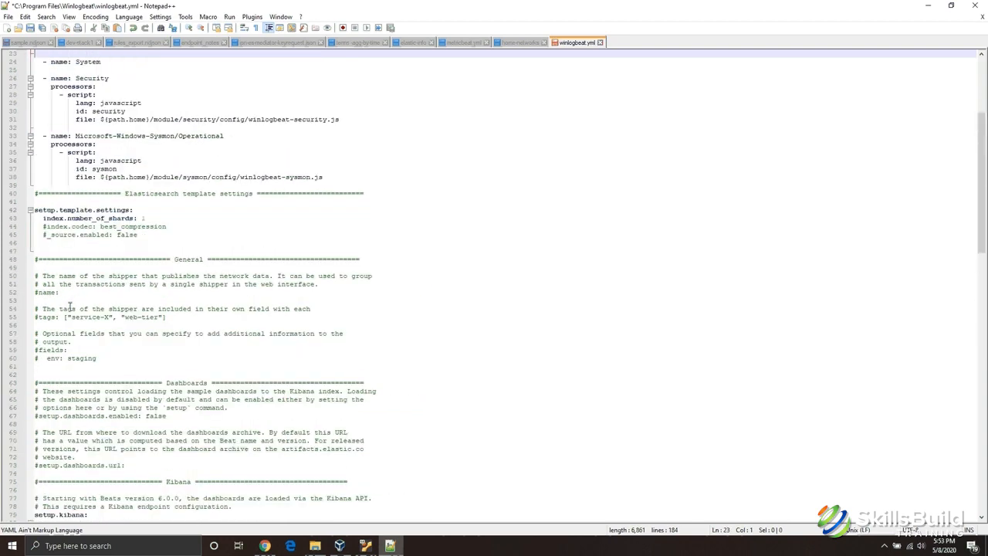
key("Up")
key("Up")
key("Up")
key("Up")
key("Up")
key("Up")
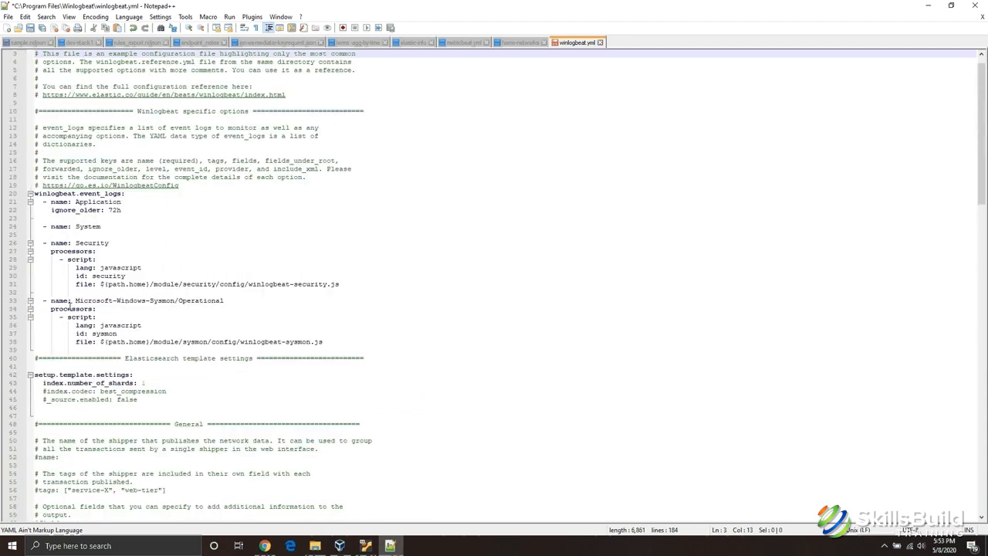
- Read the introductory comments on Winlogbeat specific options down to the winlogbeat.event_logs section
key("Down")
key("Down")
key("Down")
key("Down")
key("Down")
key("Down")
key("Down")
key("Down")
key("Down")
key("Down")
key("Down")
key("Down")
key("Down")
key("Down")
key("Down")
key("Down")
key("Down")
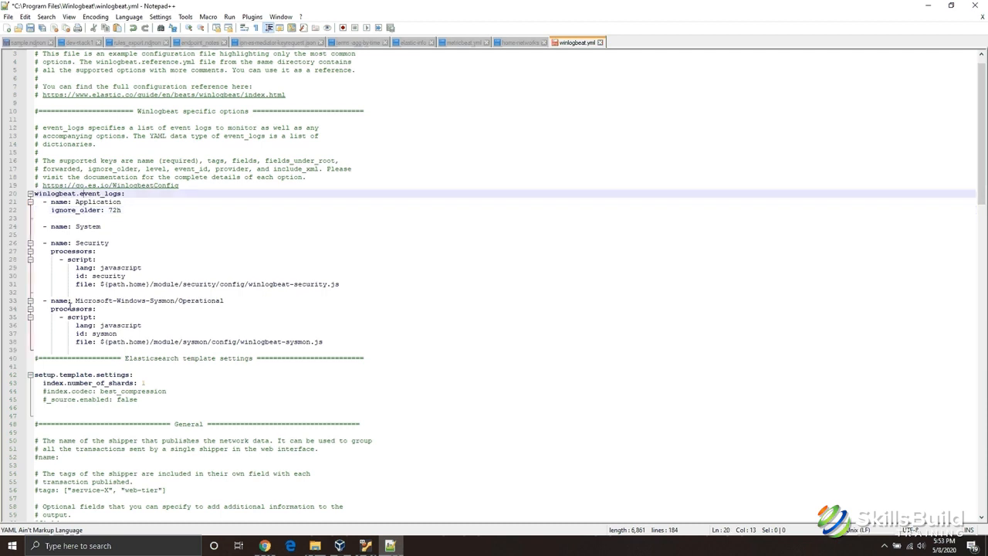
- Examine the Application, System, Security and Microsoft-Windows-Sysmon/Operational entries under winlogbeat.event_logs
key("Left")
key("Down")
key("Down")
key("Down")
key("Down")
key("Down")
key("Down")
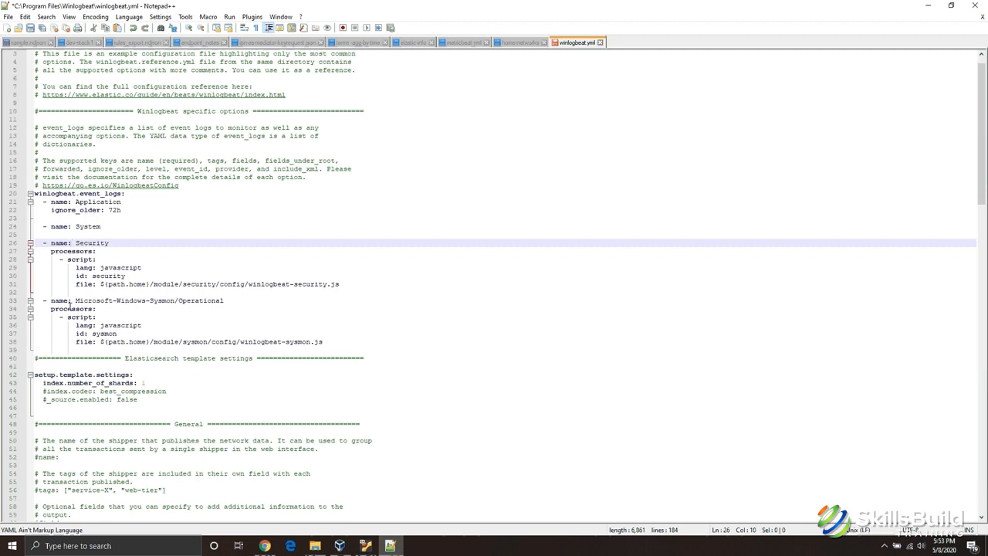
key("Down")
key("Down")
key("Down")
key("Down")
key("Down")
key("Down")
key("Down")
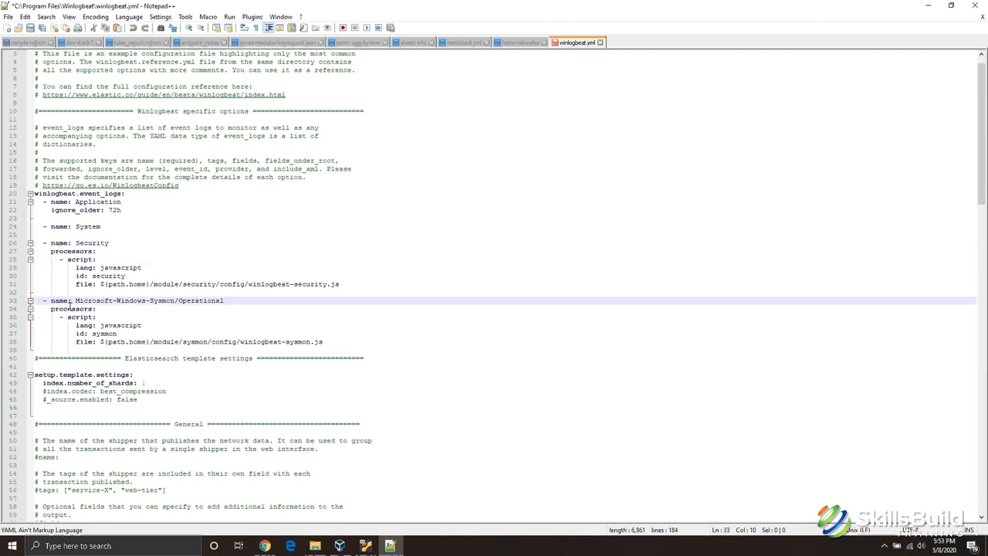
- Compare the Application, System and Security log names with the Sysmon/Operational entry in the event log list
key("Up")
key("Up")
key("Up")
key("Up")
key("Up")
key("Up")
key("Up")
key("Up")
key("Up")
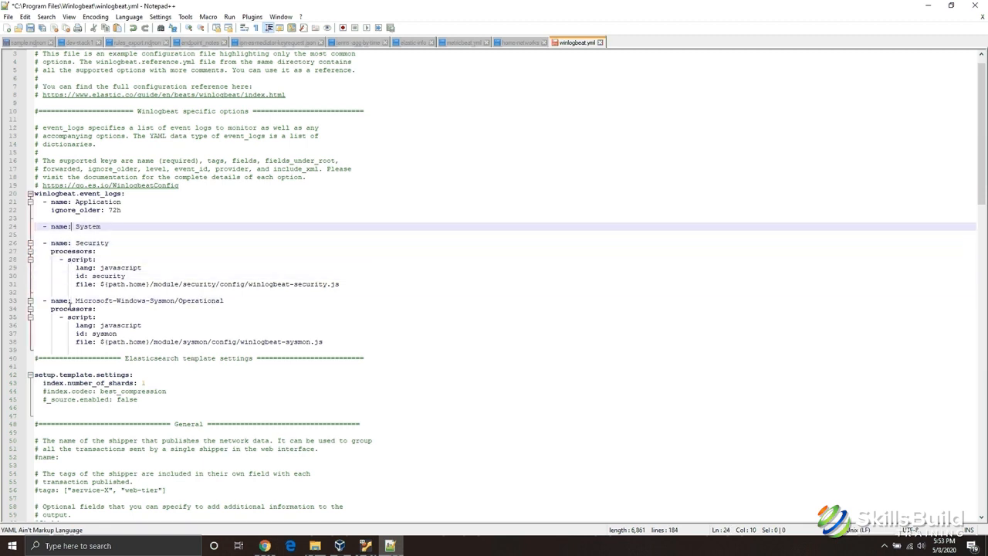
key("Up")
key("Up")
key("Down")
key("Down")
key("Down")
key("Down")
key("Down")
key("Down")
key("Down")
key("Down")
key("Down")
key("Down")
key("Down")
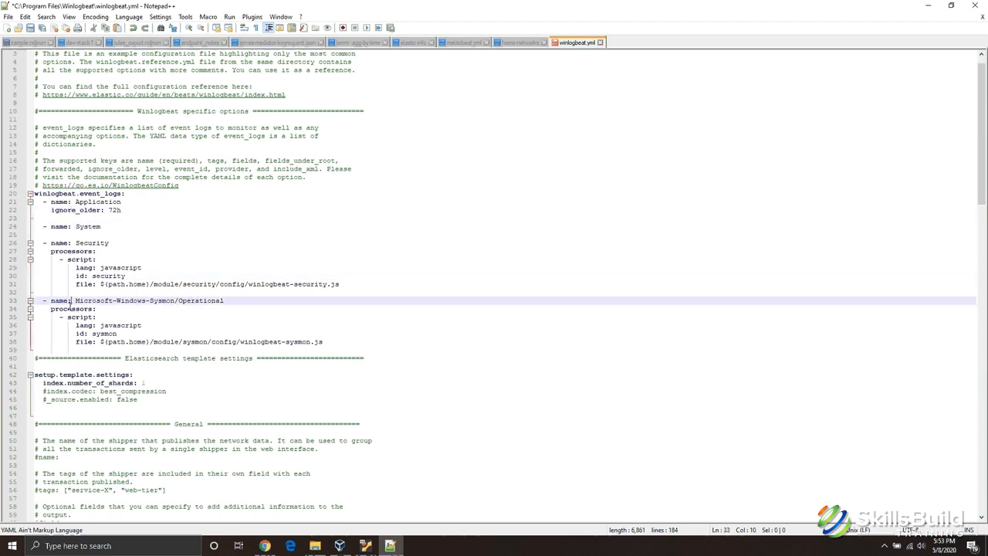
- Check the Sysmon script processor settings and the ignore_older option of the Application log
key("End")
key("Down")
key("Down")
key("Down")
key("Up")
key("Up")
key("Up")
key("Up")
key("Up")
key("Up")
key("Up")
key("Up")
key("Up")
key("Up")
key("Up")
key("Up")
key("Up")
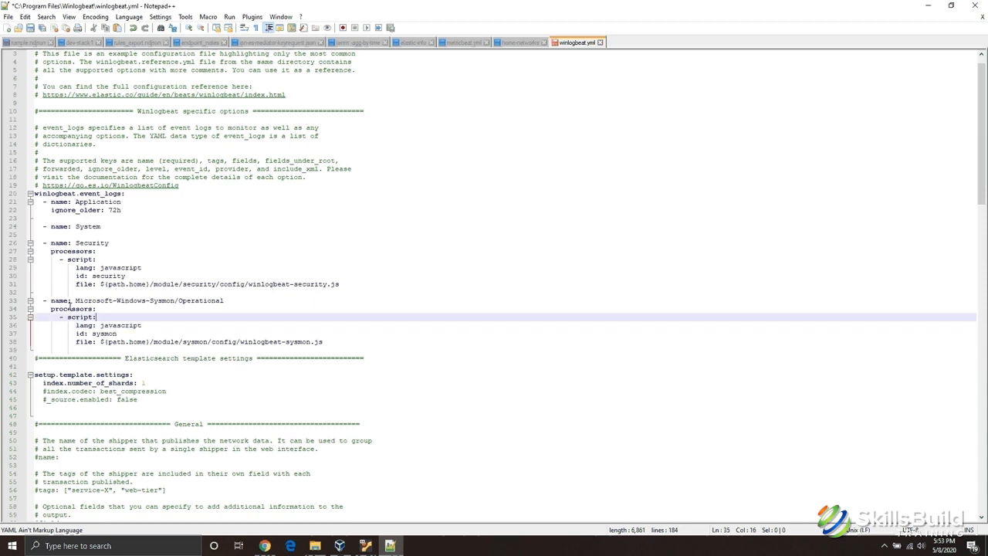
key("Up")
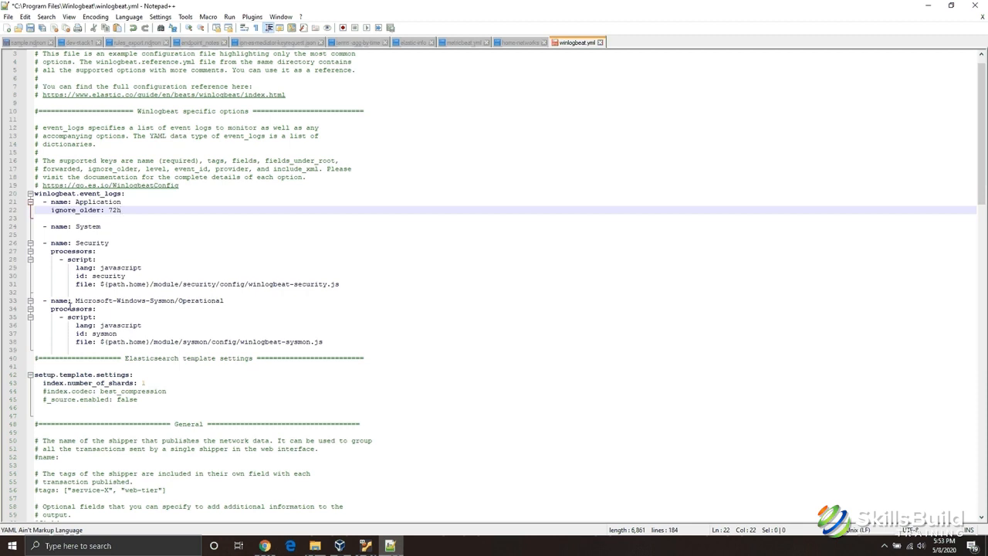
- Review the event log entries from the Application log's ignore_older setting down to the Sysmon processors
key("Down")
key("Down")
key("Down")
key("Down")
key("Down")
key("Down")
key("Down")
key("Down")
key("Down")
key("Down")
key("Down")
key("Down")
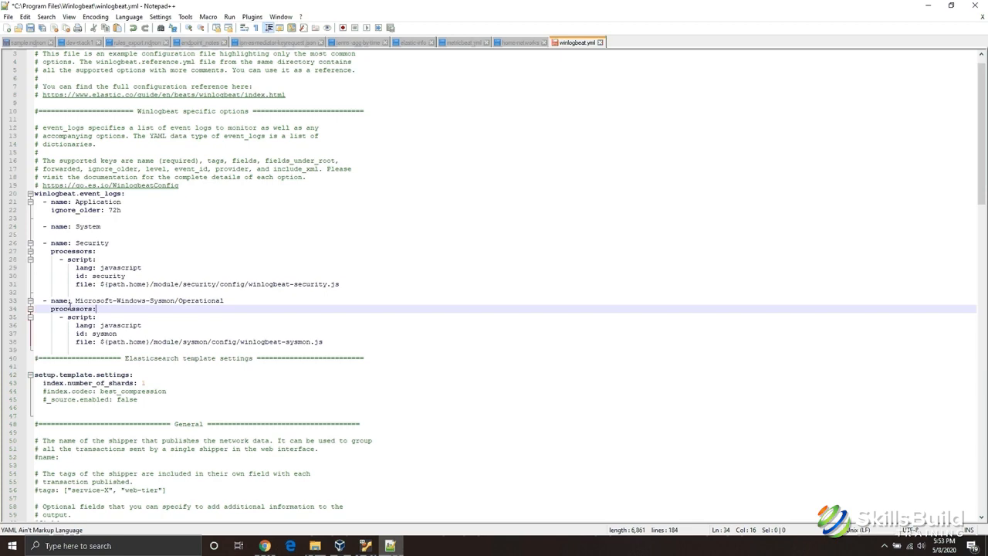
- Review winlogbeat.yml from the Sysmon processors through the template, General, Dashboards and Kibana sections to the start of Elastic Cloud
key("Down")
key("Down")
key("Down")
key("Down")
key("Down")
key("Down")
key("Down")
key("Down")
key("Down")
key("Down")
key("Down")
key("Down")
key("Down")
key("Down")
key("Down")
key("Down")
key("Down")
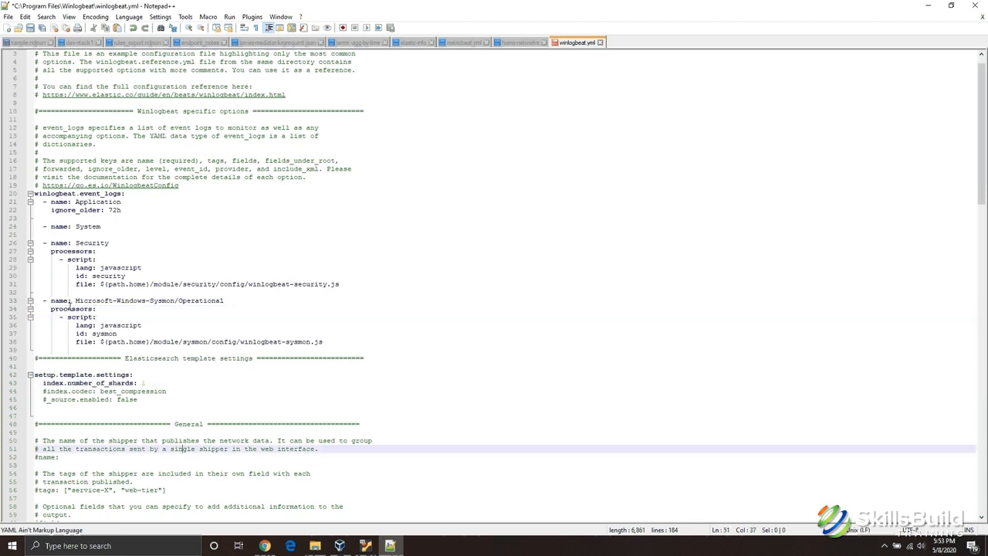
key("Down")
key("Down")
key("Down")
key("Down")
key("Down")
key("Down")
key("Down")
key("Down")
key("Down")
key("Down")
key("Down")
key("Down")
key("Down")
key("Down")
key("Down")
key("Down")
key("Down")
key("Down")
key("Down")
key("Down")
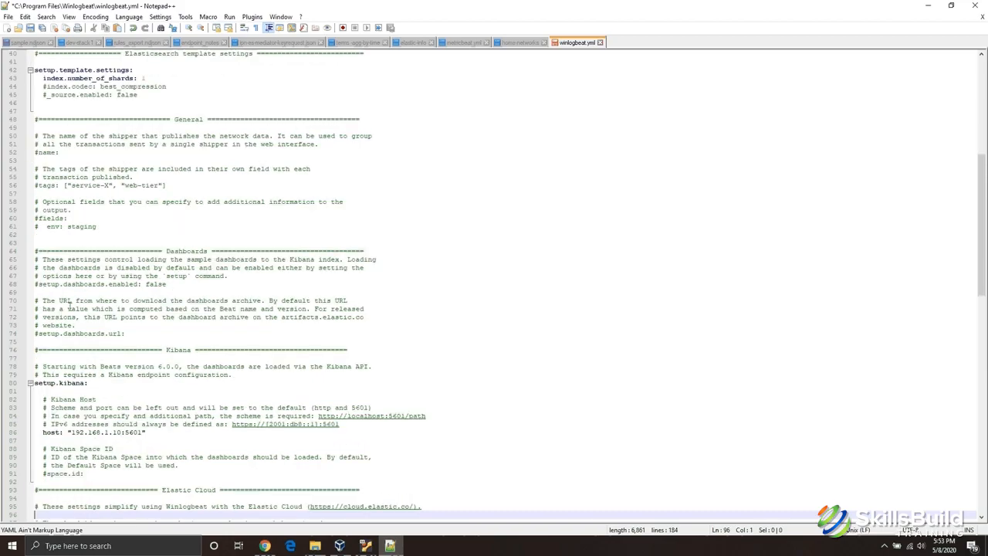
key("Down")
key("Down")
key("Down")
key("Down")
key("Down")
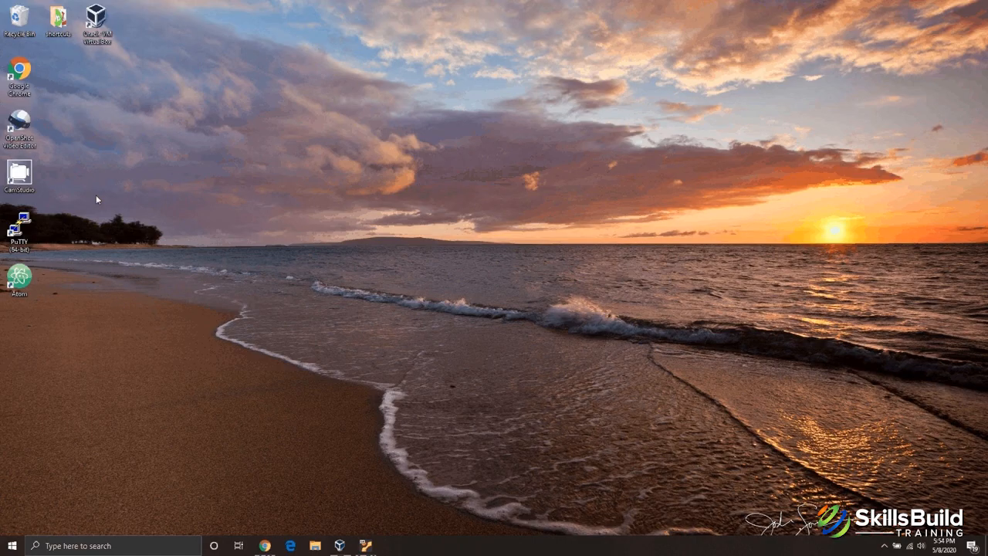
- Start Windows PowerShell as administrator and change to the directory "c:\Program Files\Winlogbeat"
left_click(147, 548)
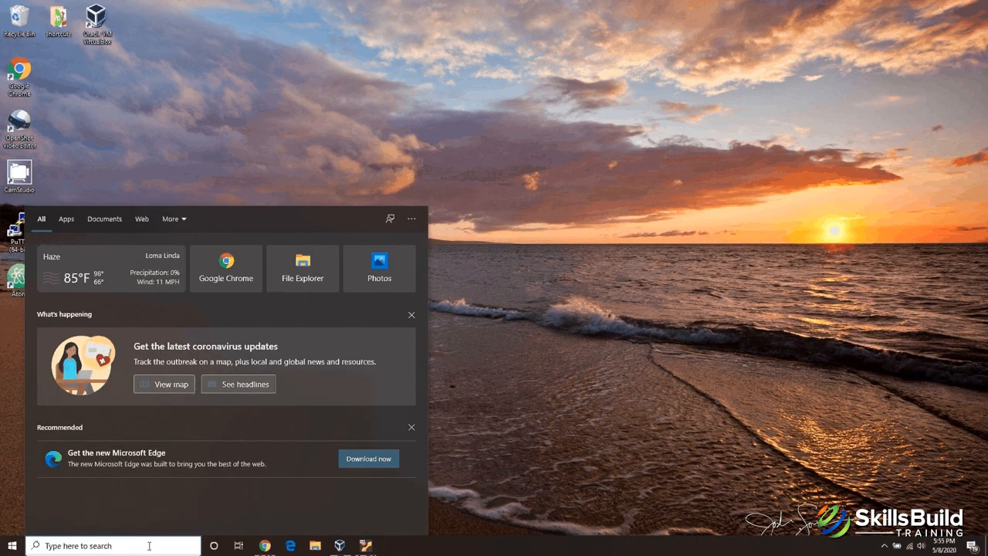
type("powershell")
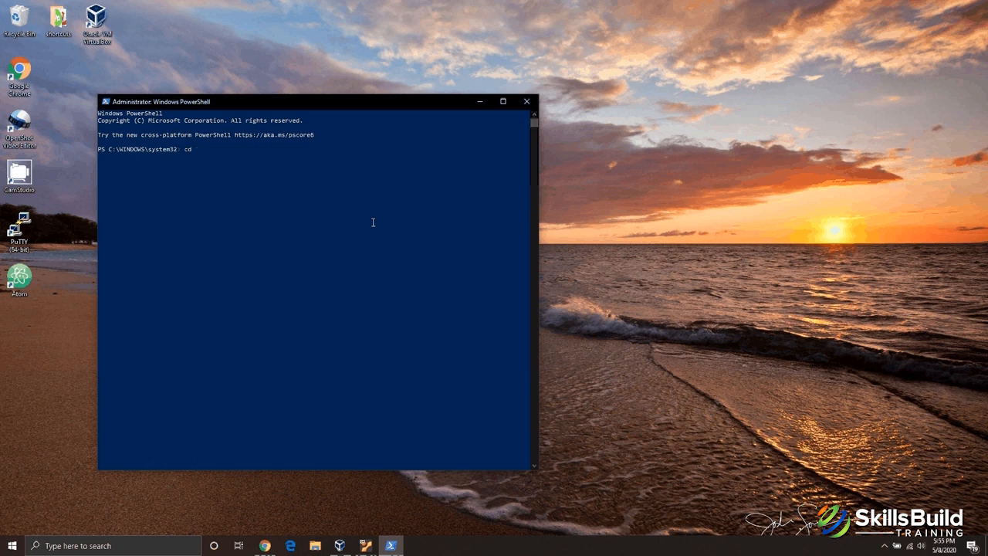
type("Power")
key("BackSpace")
key("BackSpace")
key("BackSpace")
key("BackSpace")
key("BackSpace")
type("c:\\Program Files\\Winlogbeat\"")
key("Return")
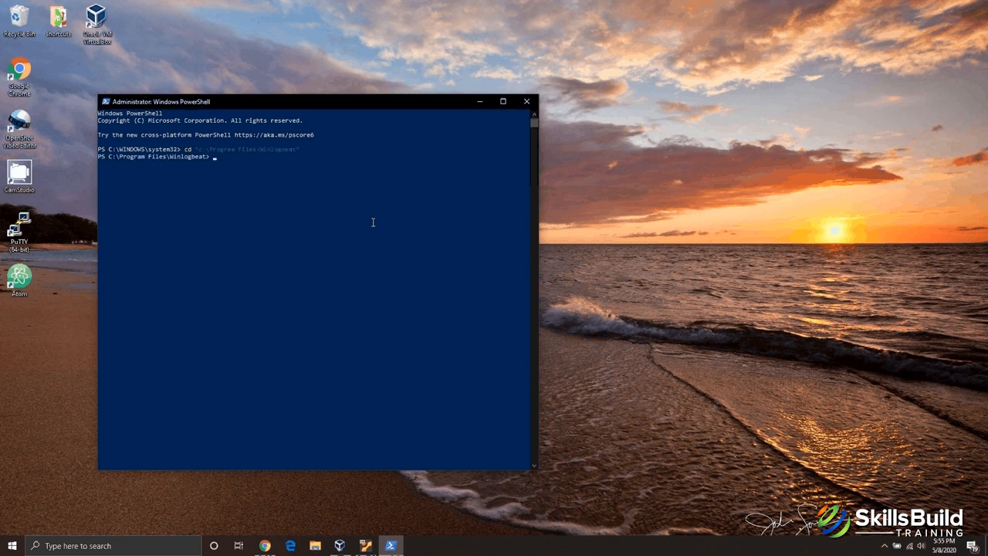
- List the Winlogbeat folder's contents and run ./winlogbeat.exe setup -e
type("dir")
key("Return")
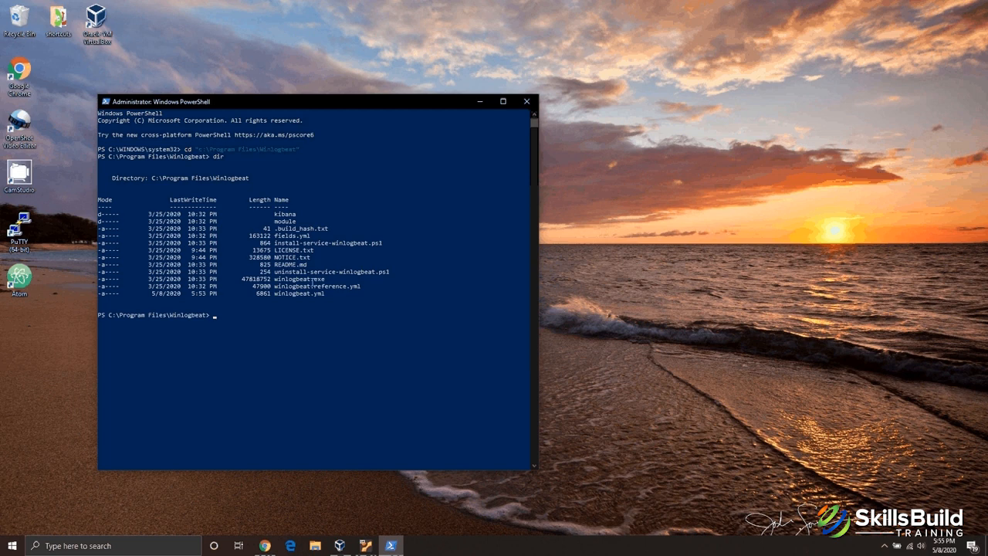
type("./winlogbeat.")
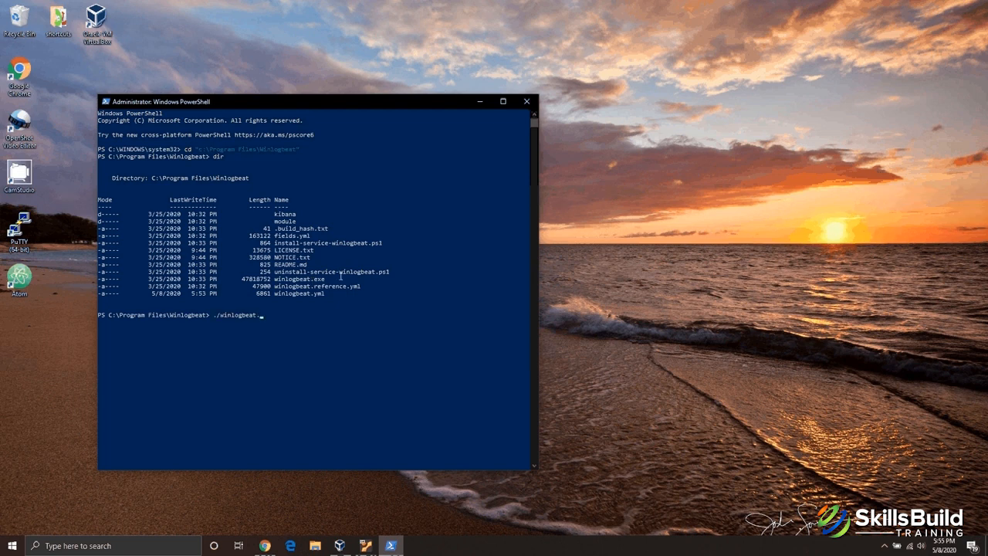
type("exe setup -e")
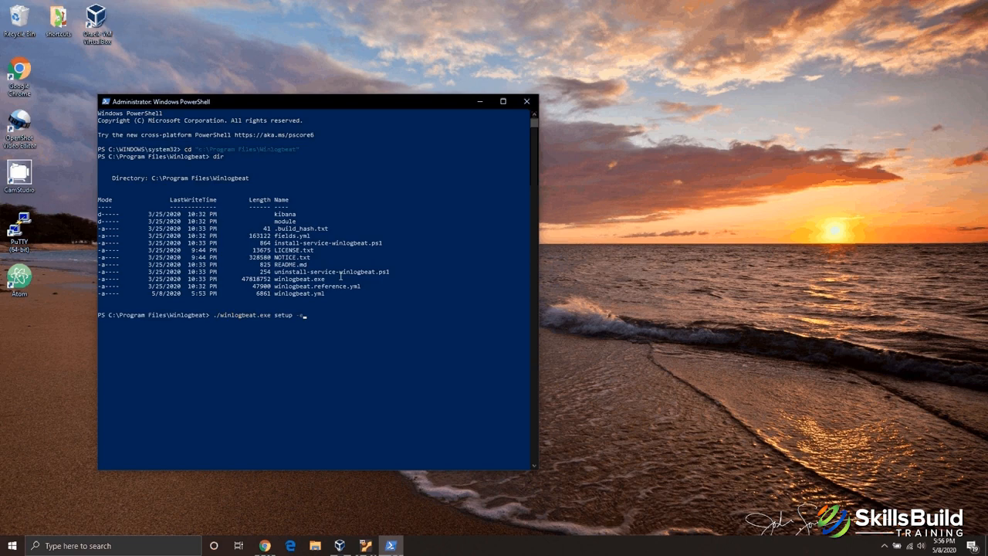
key("Return")
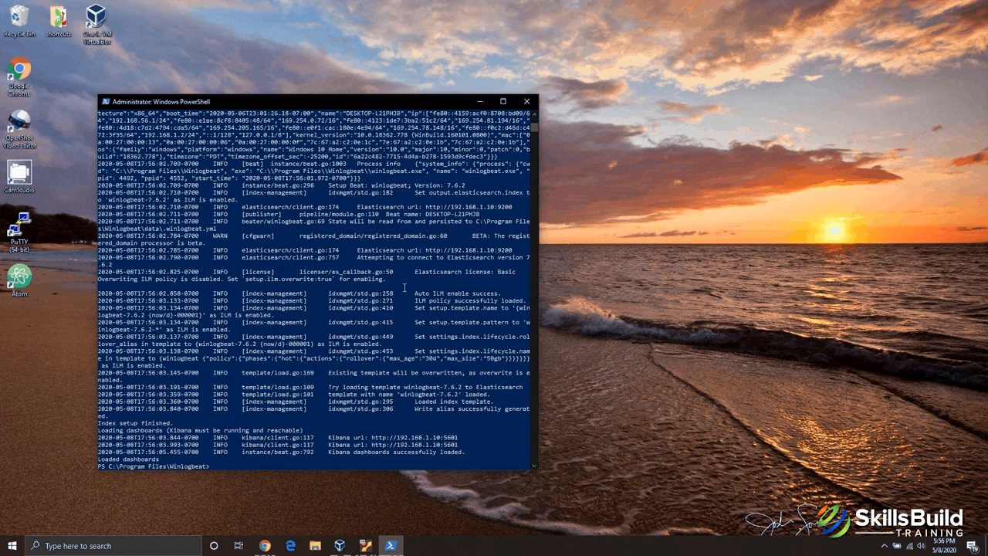
- Widen the PowerShell window and examine the ILM policy, index template and Kibana dashboard lines in the setup output
left_click_drag(538, 291, 759, 293)
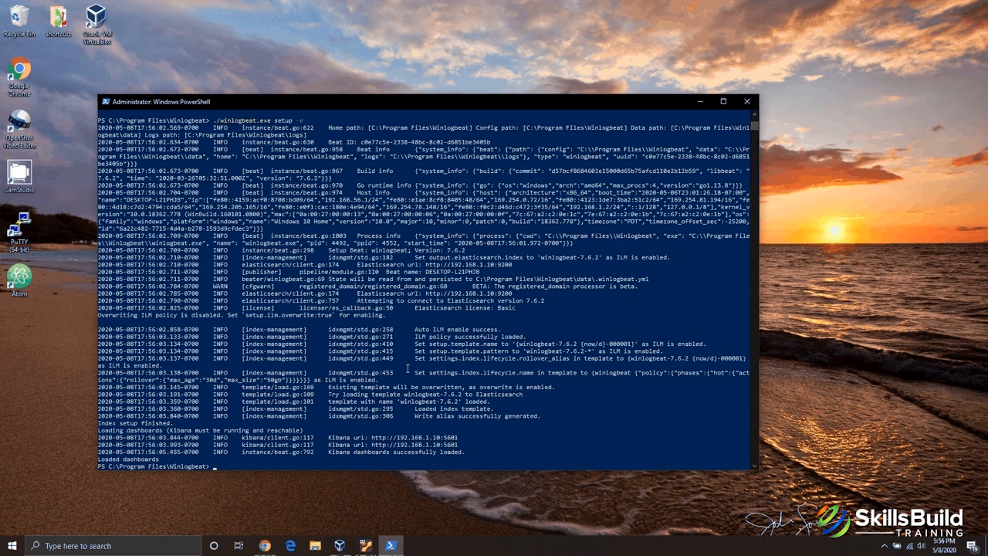
left_click_drag(414, 329, 531, 337)
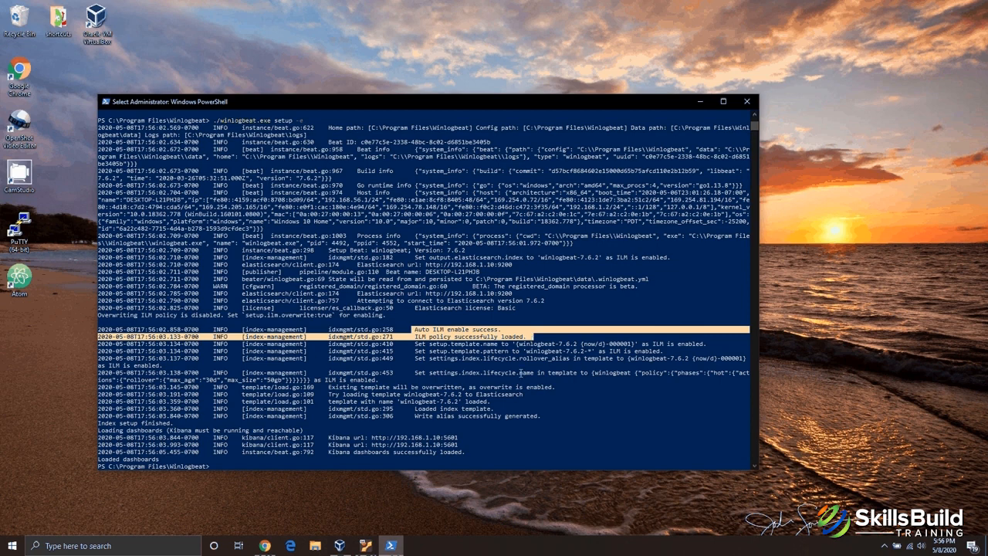
left_click(514, 373)
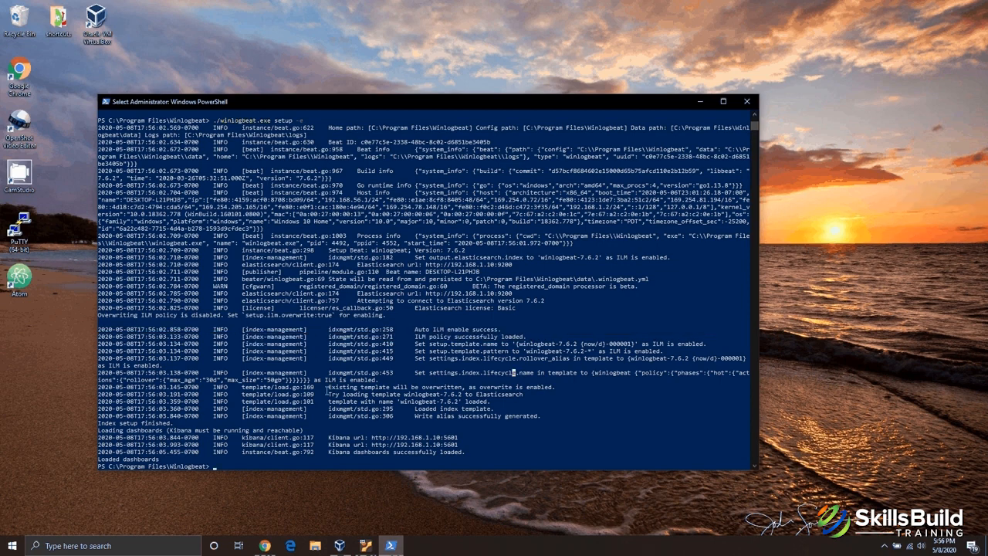
left_click_drag(327, 394, 537, 417)
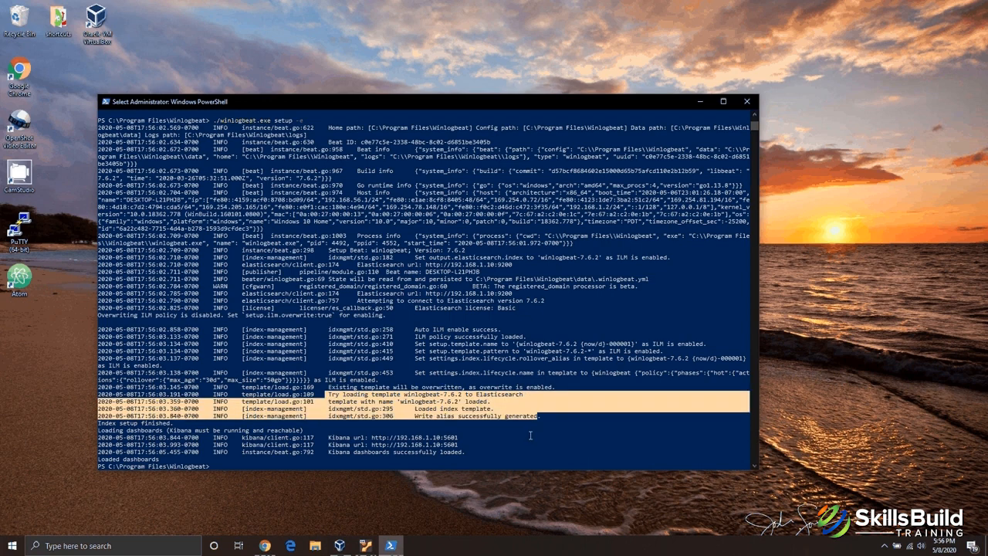
left_click(518, 430)
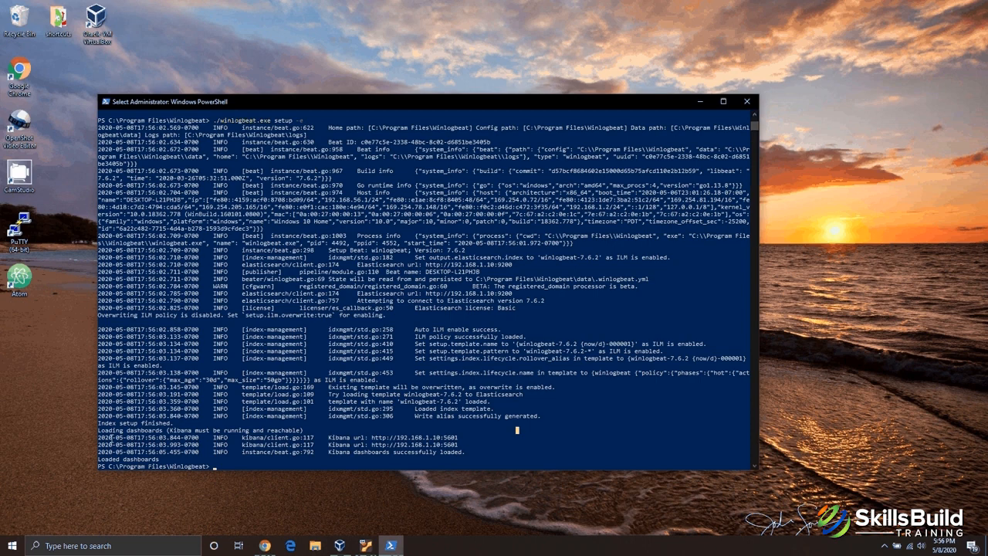
left_click_drag(243, 437, 272, 456)
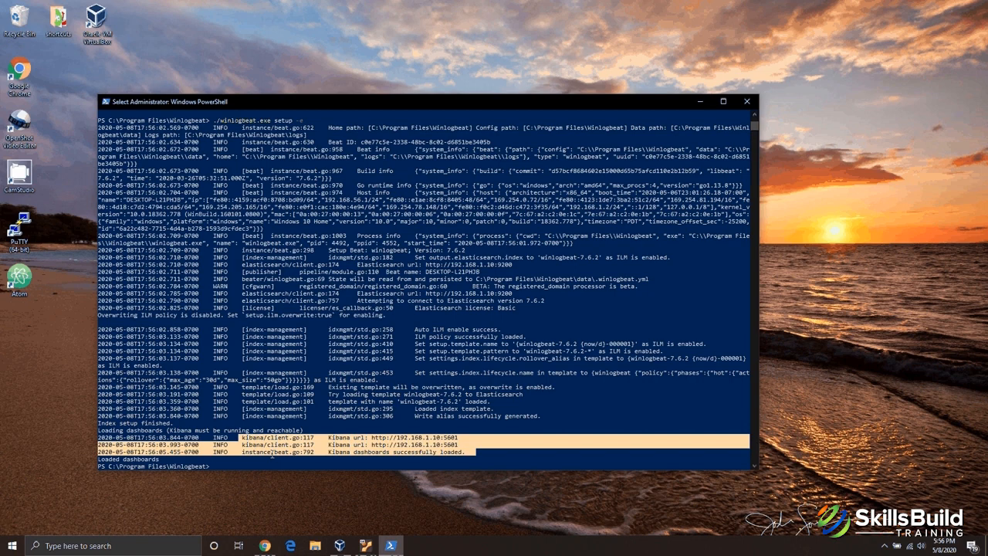
left_click(247, 466)
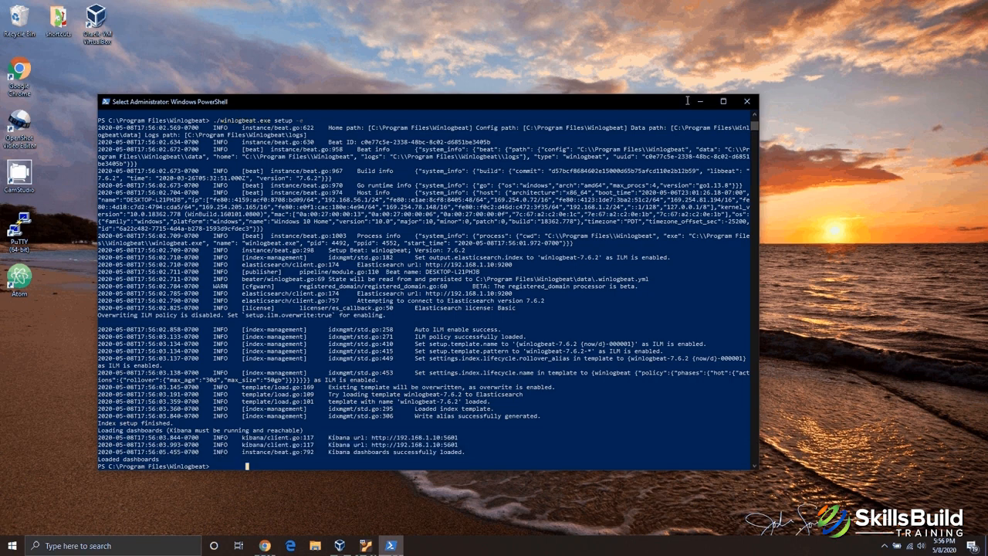
left_click(699, 102)
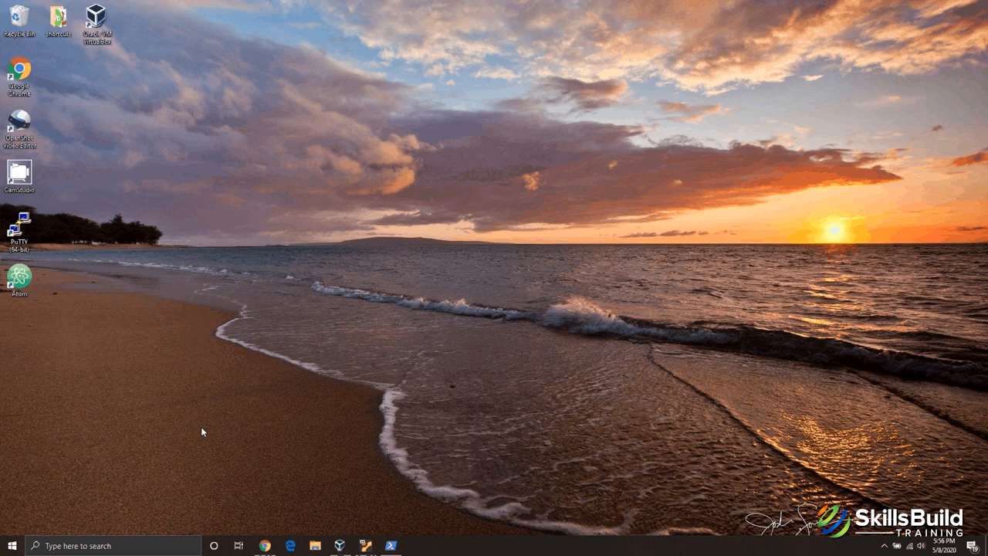
- Open the Windows Services app and check the status of the winlogbeat service
left_click(130, 546)
type("serv")
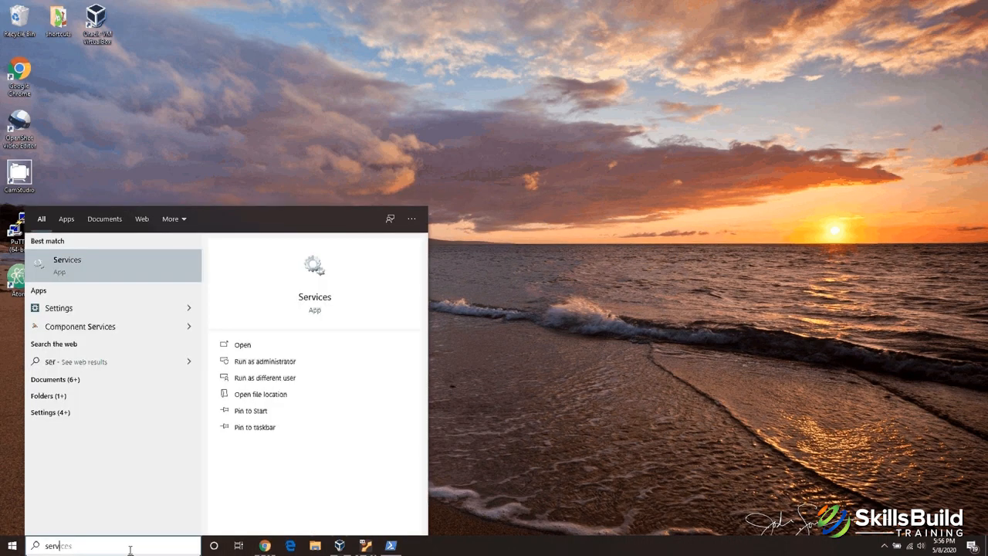
type("ices")
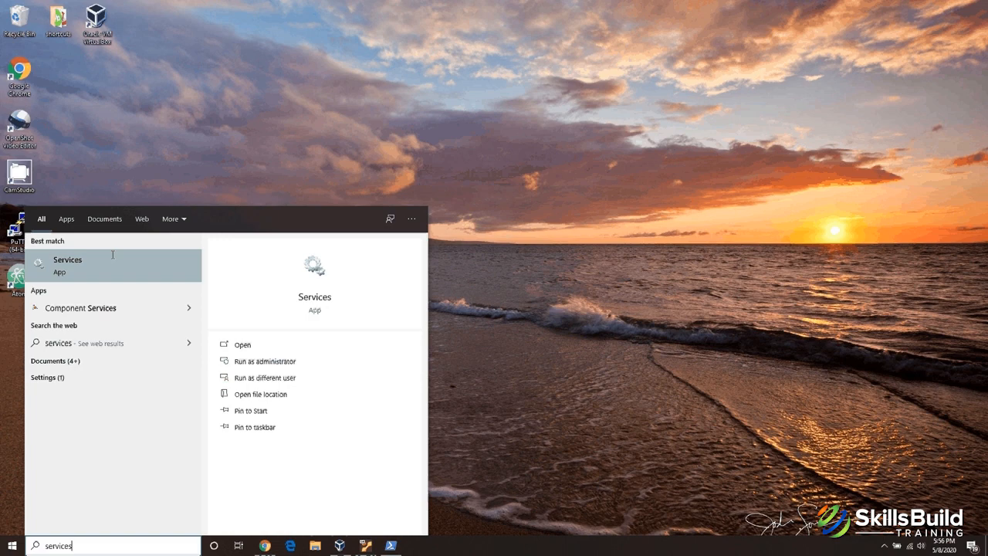
left_click(113, 255)
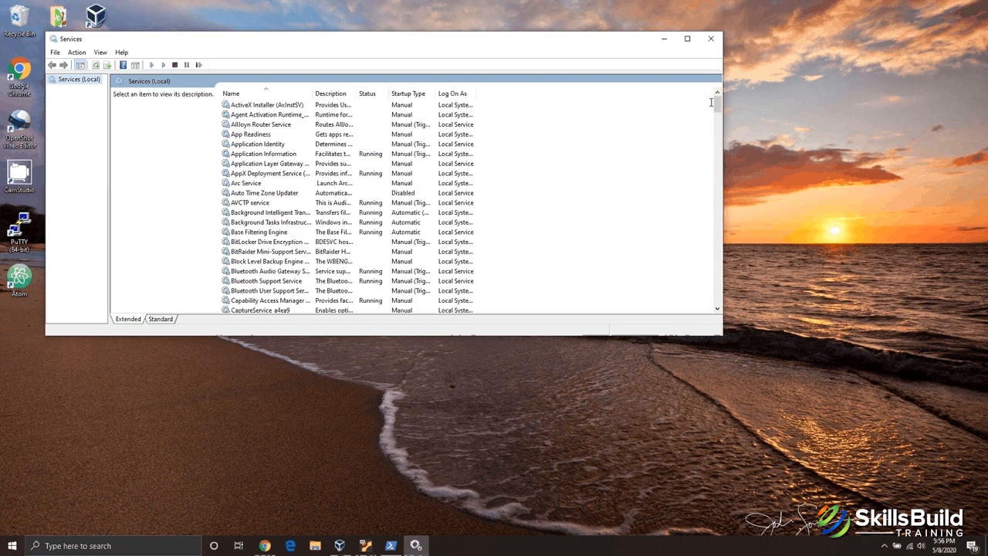
left_click_drag(717, 102, 722, 291)
left_click(247, 261)
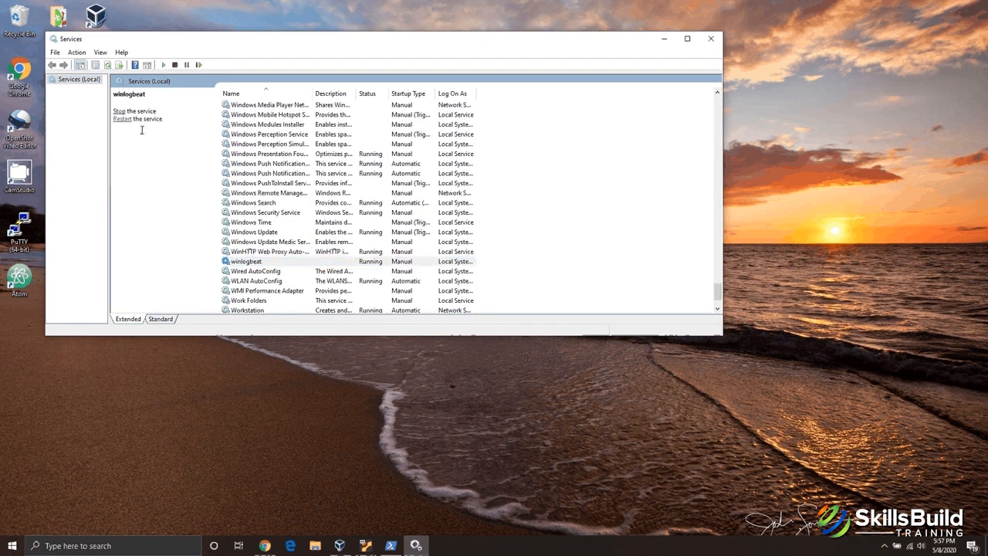
left_click(711, 39)
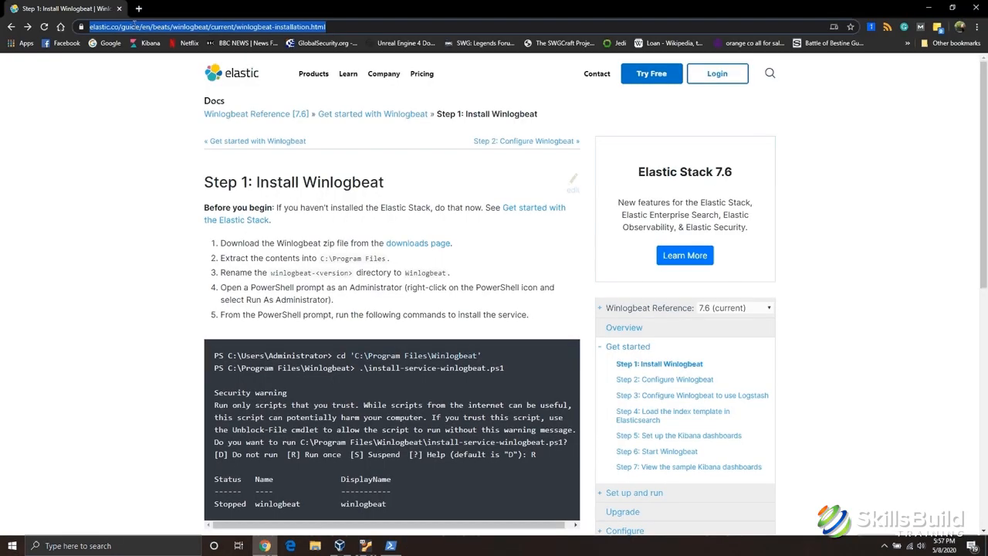
type("htt")
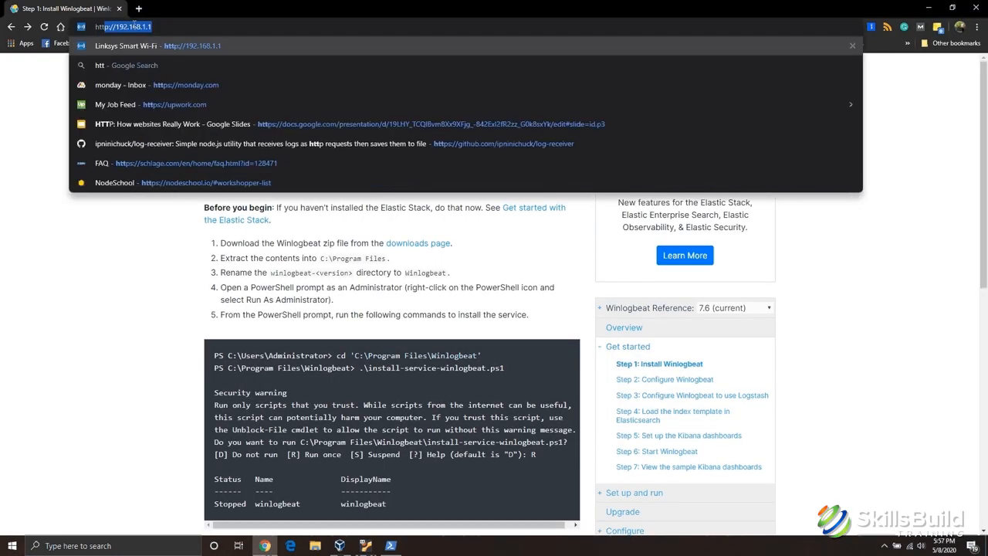
type("p://")
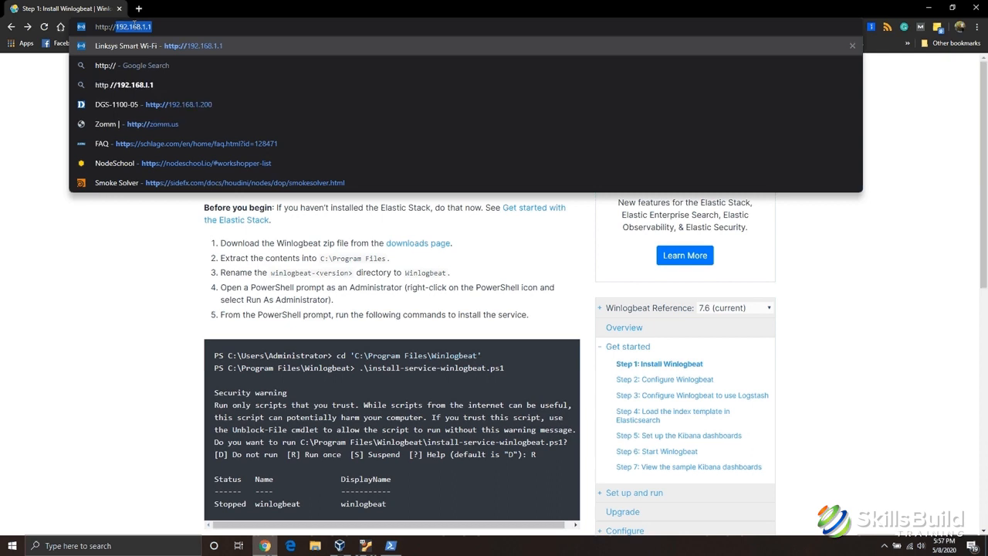
type("192.")
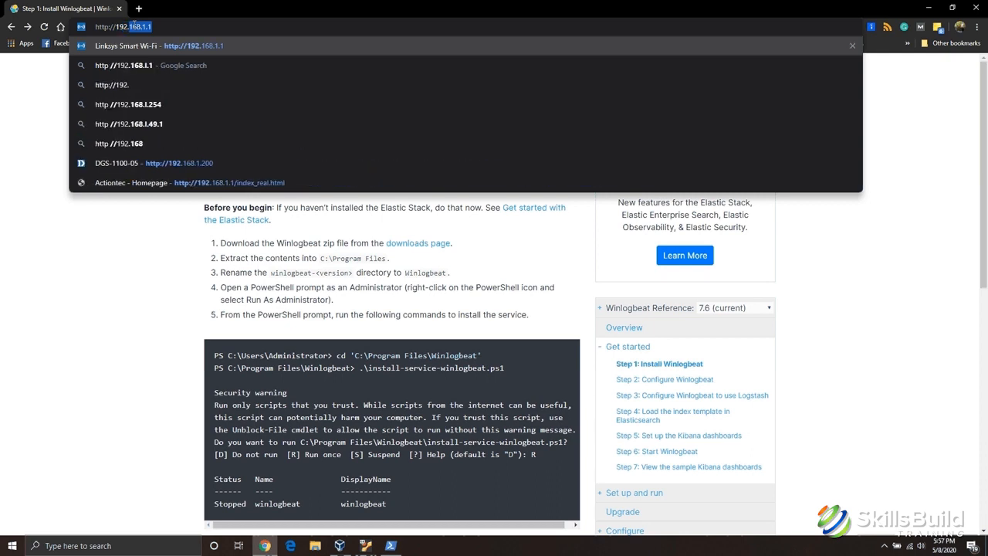
type("1")
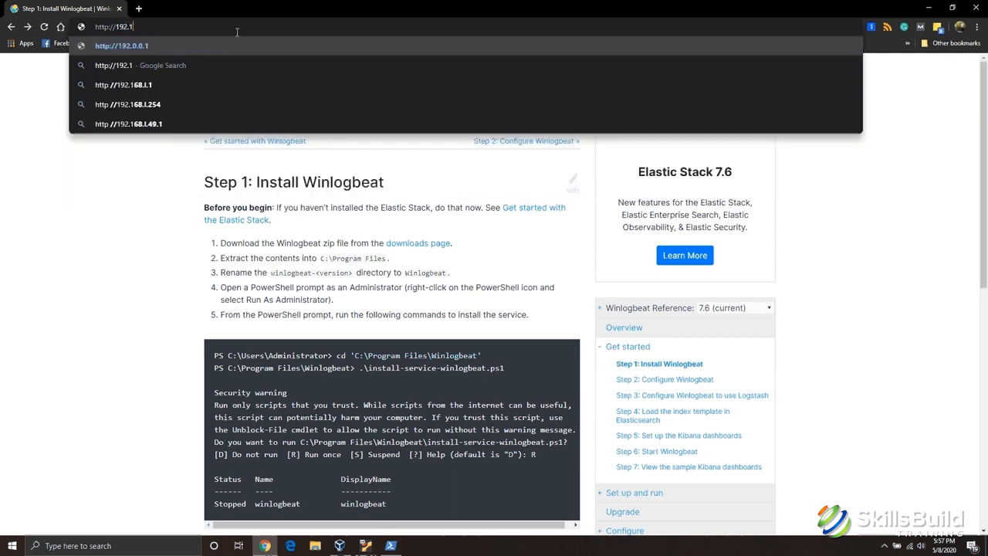
type("68.1.")
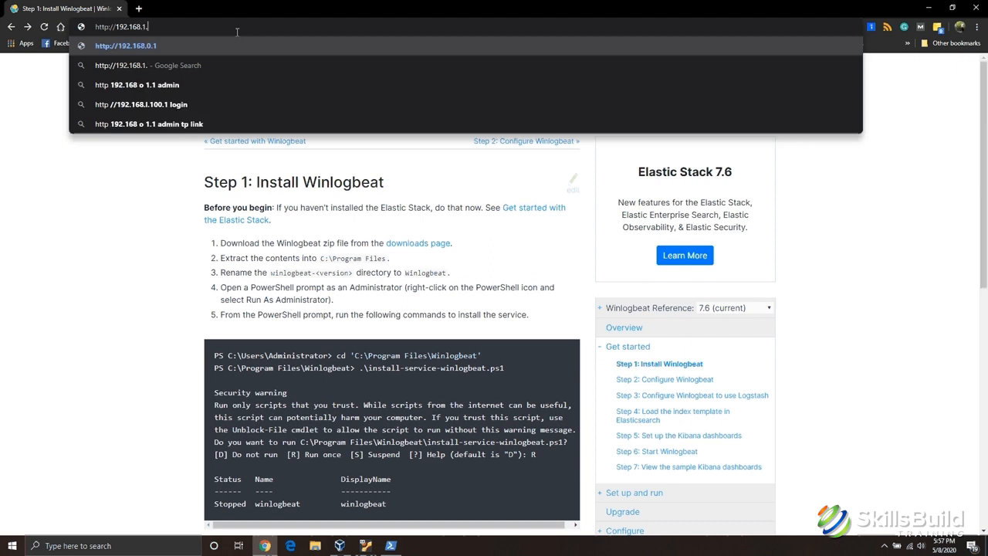
type("10")
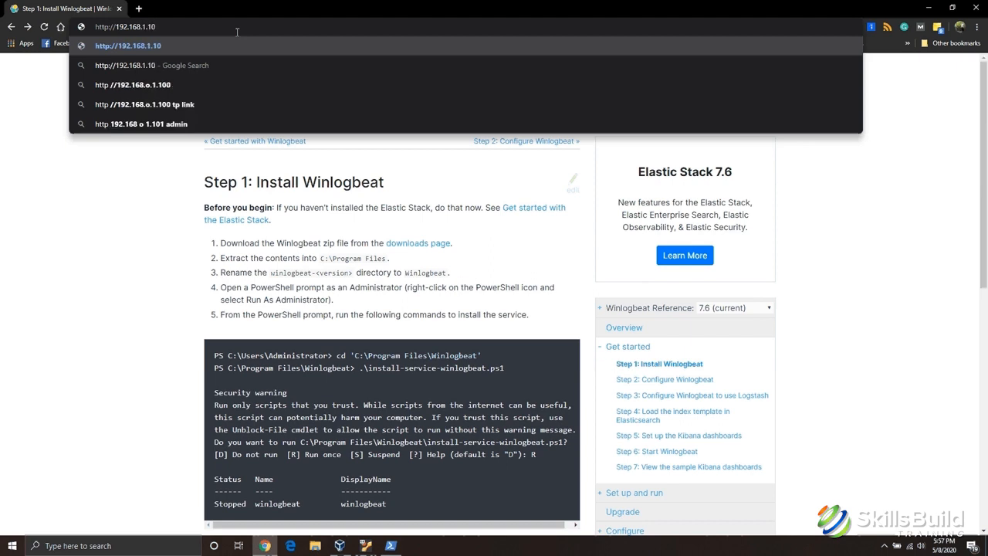
type(":56")
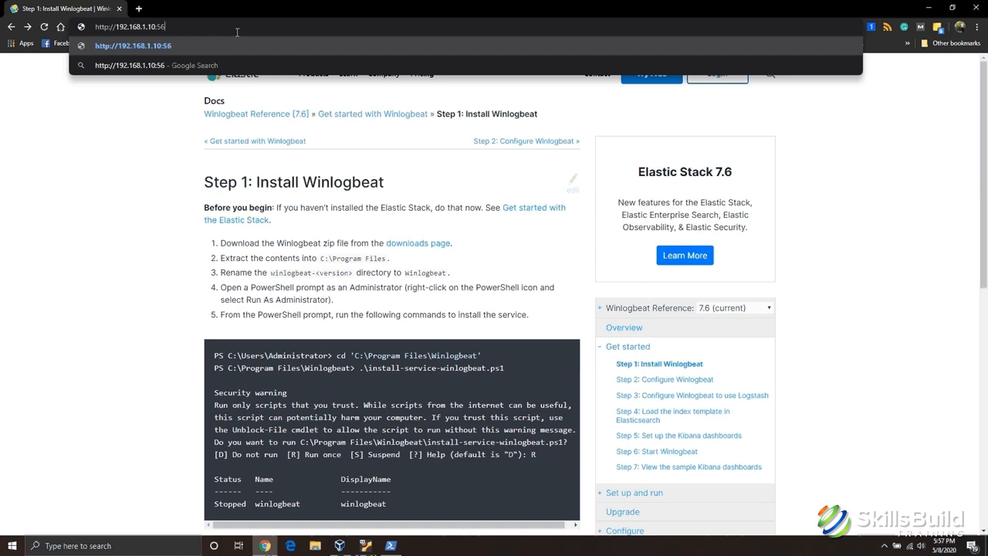
type("01")
key("Return")
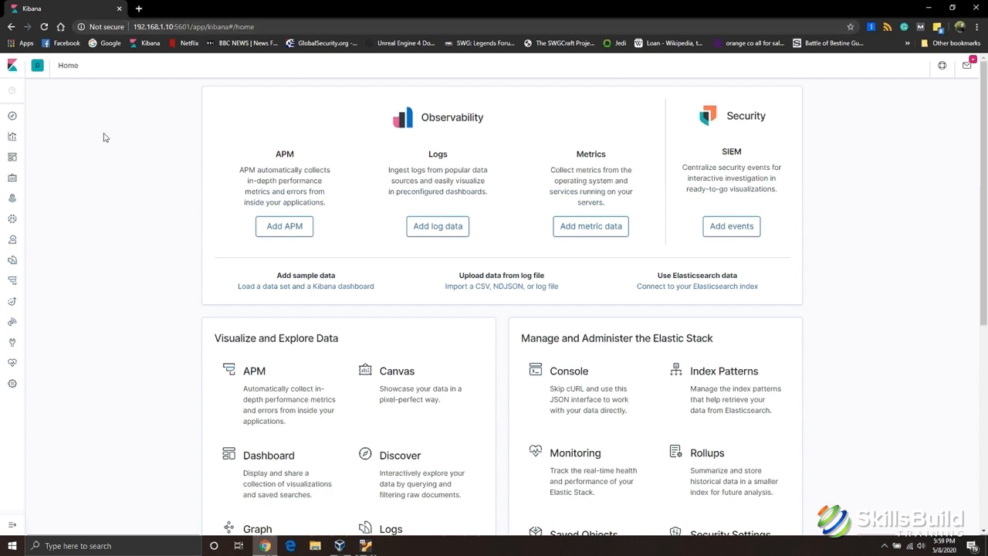
- Open Discover in Kibana and change the index pattern to winlogbeat-*
left_click(13, 118)
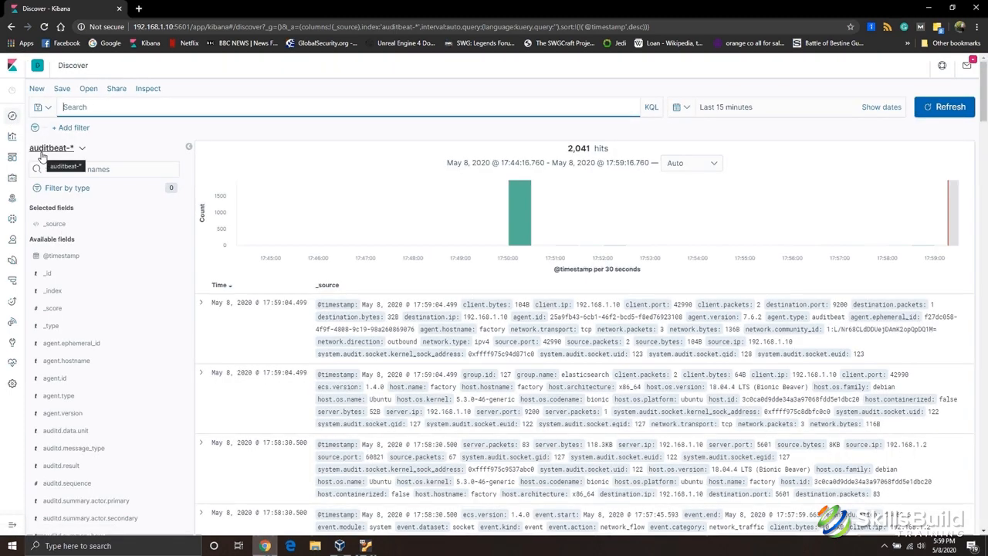
left_click(83, 151)
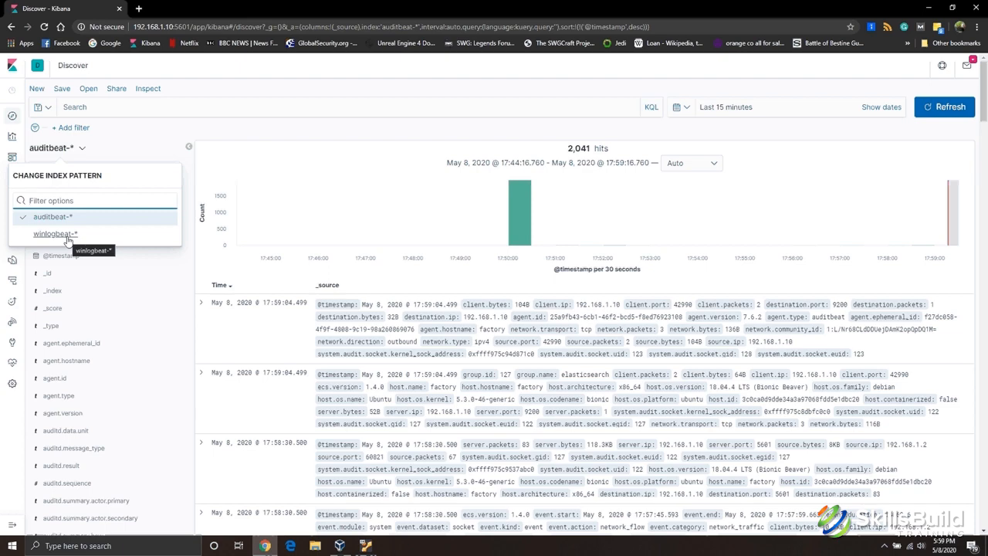
left_click(55, 233)
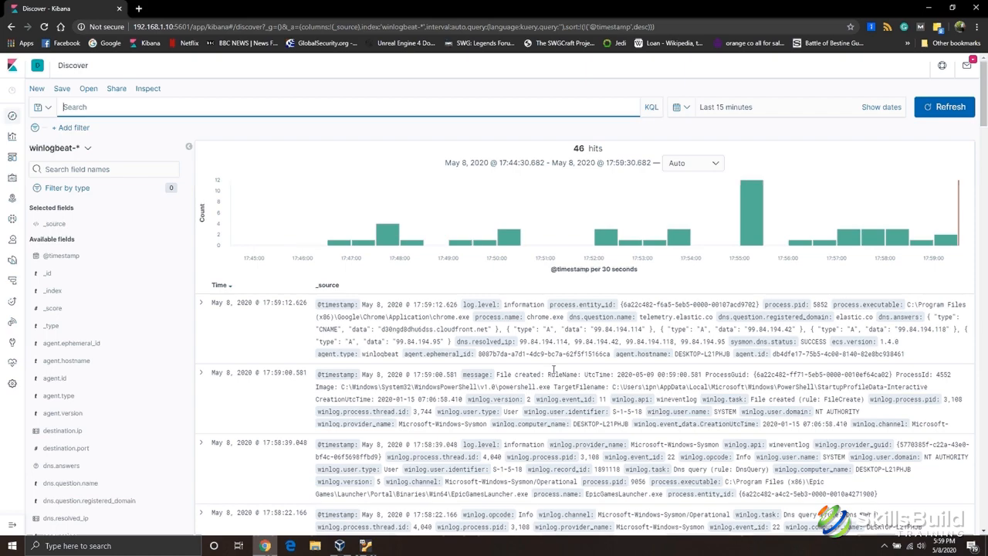
scroll(89, 242, "down", 2)
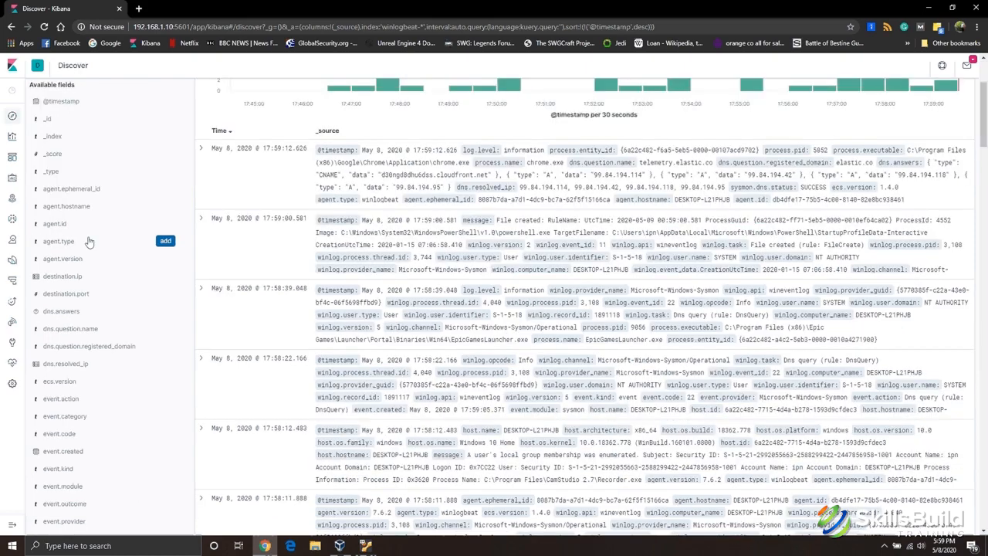
- Look through the available winlogbeat-* fields, including the network, process and winlog.event_data entries
scroll(89, 242, "down", 8)
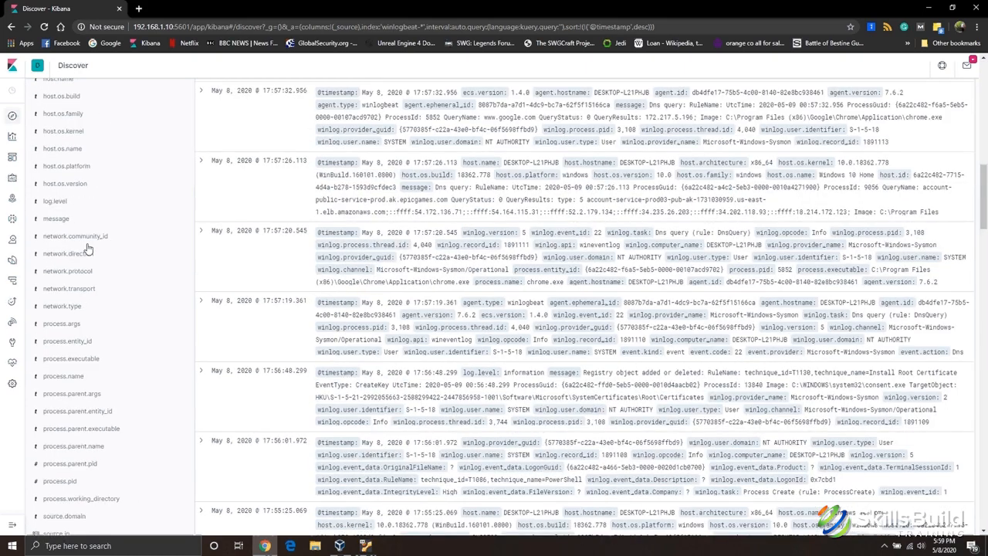
scroll(89, 249, "down", 10)
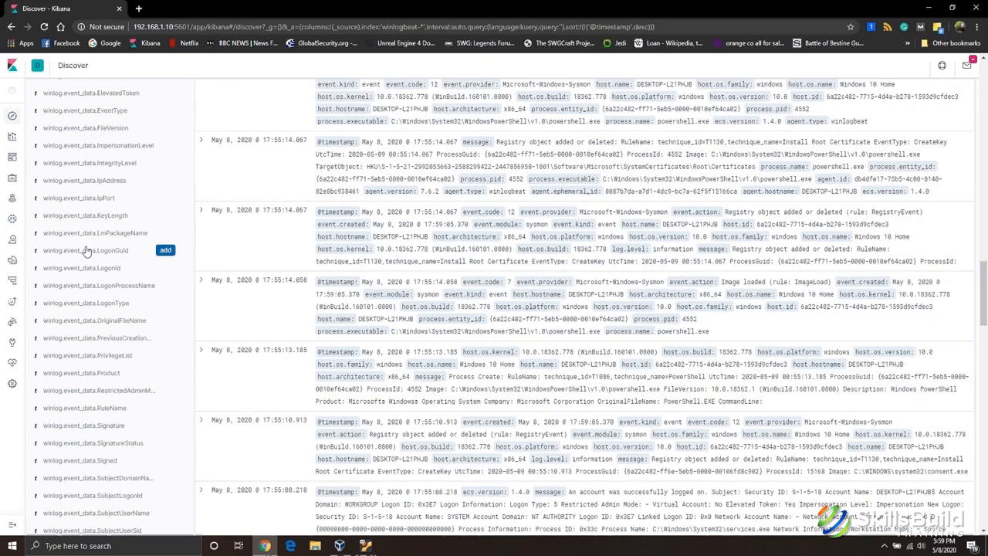
scroll(86, 251, "down", 1)
scroll(87, 253, "up", 10)
scroll(86, 254, "up", 10)
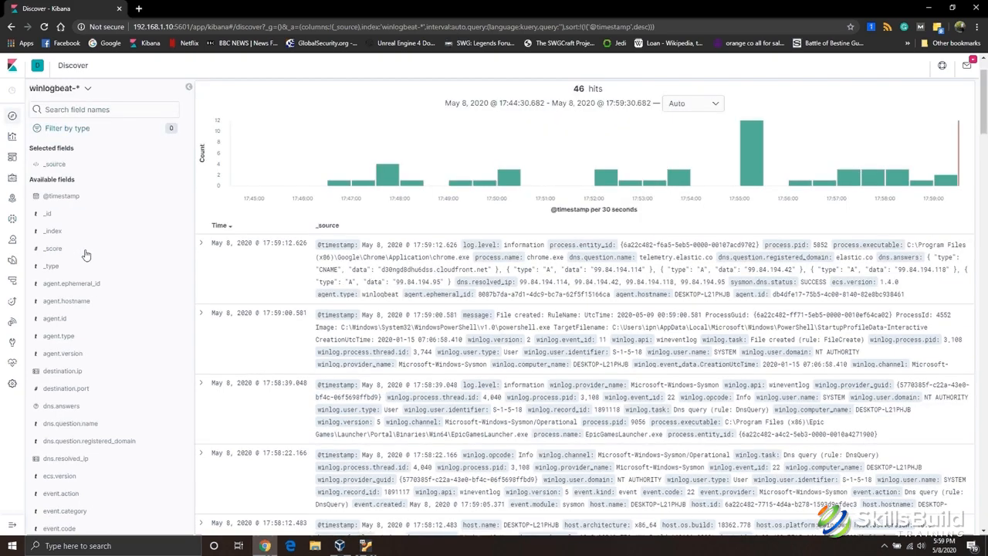
- Expand the newest event in Discover and examine its event, host, message, process and winlog fields
left_click(201, 302)
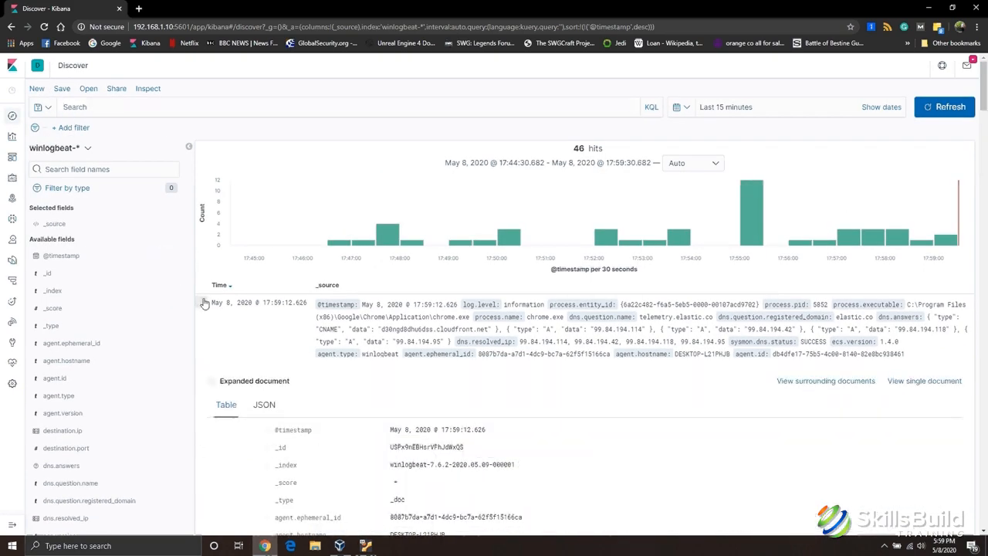
scroll(236, 319, "down", 10)
scroll(240, 320, "up", 1)
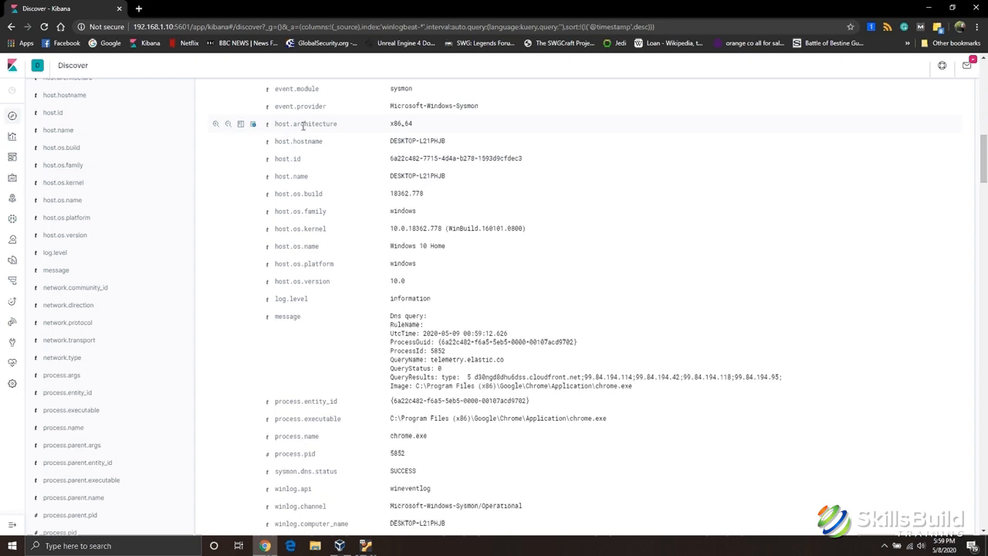
scroll(293, 177, "up", 2)
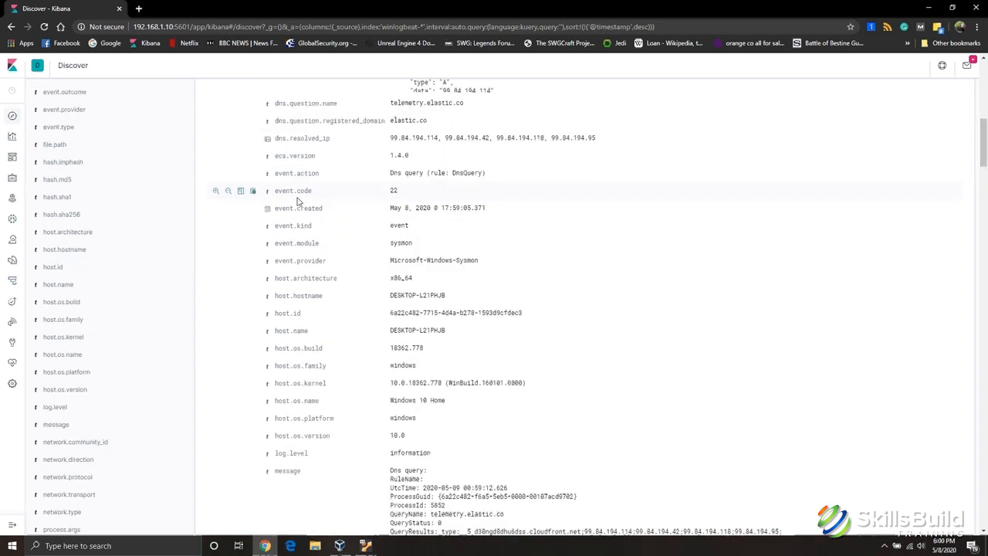
scroll(298, 204, "down", 5)
scroll(300, 218, "down", 2)
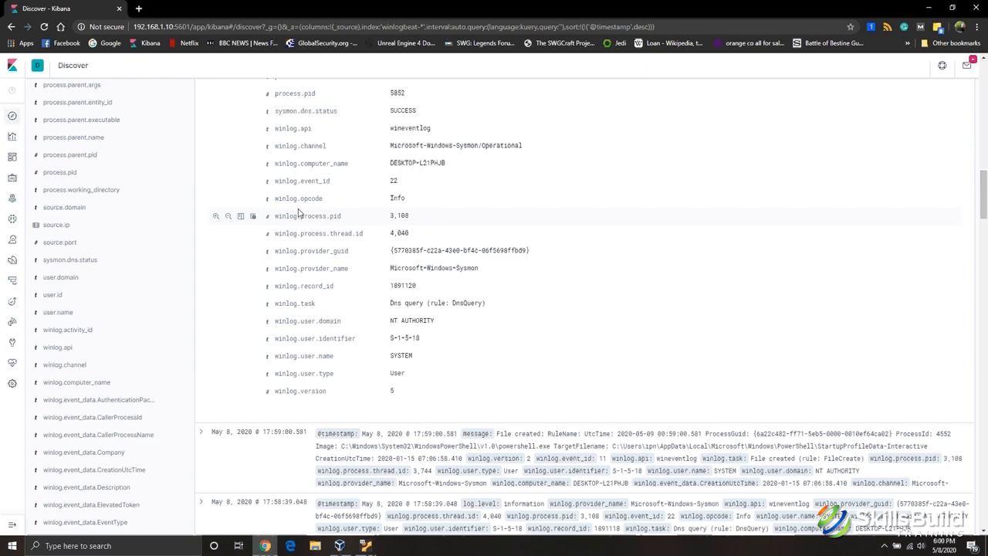
scroll(300, 214, "up", 3)
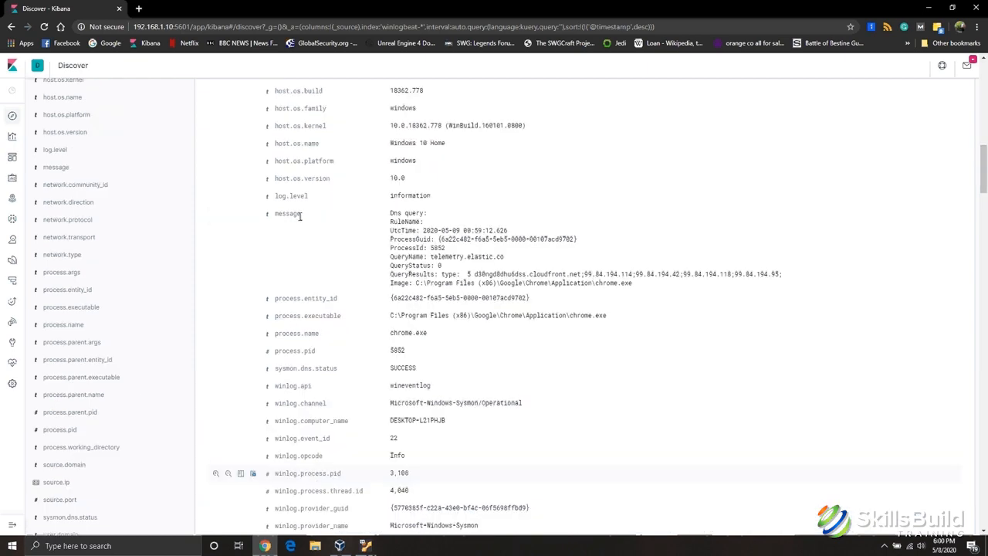
scroll(304, 308, "down", 1)
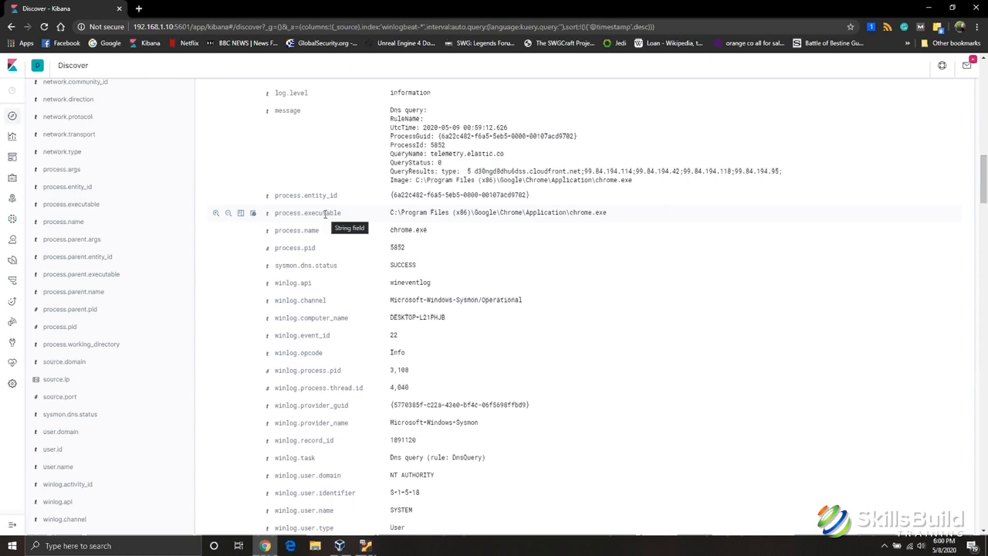
scroll(324, 214, "up", 10)
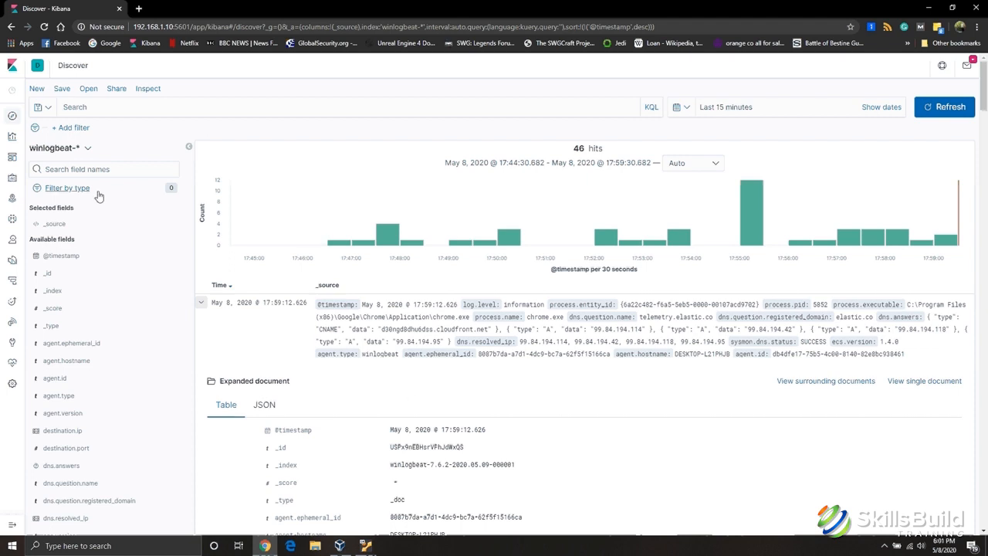
- Open the SIEM app and review its Hosts and Network pages, ending on the SIEM Overview
left_click(13, 328)
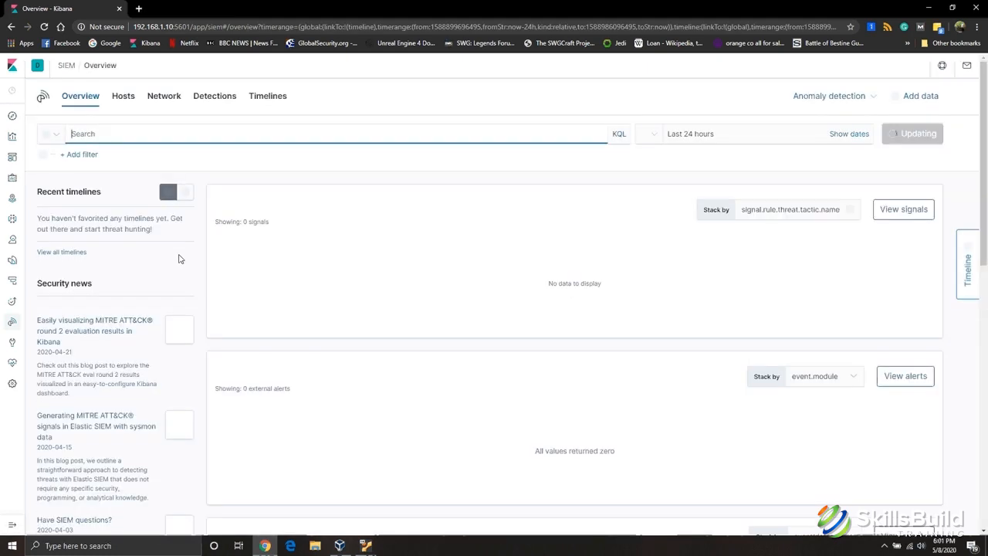
left_click(124, 96)
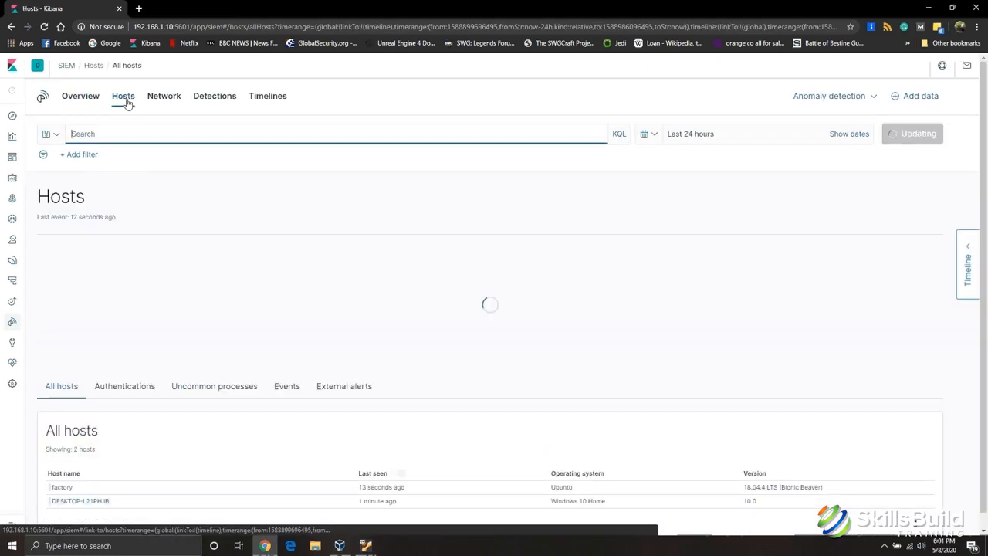
scroll(322, 227, "down", 1)
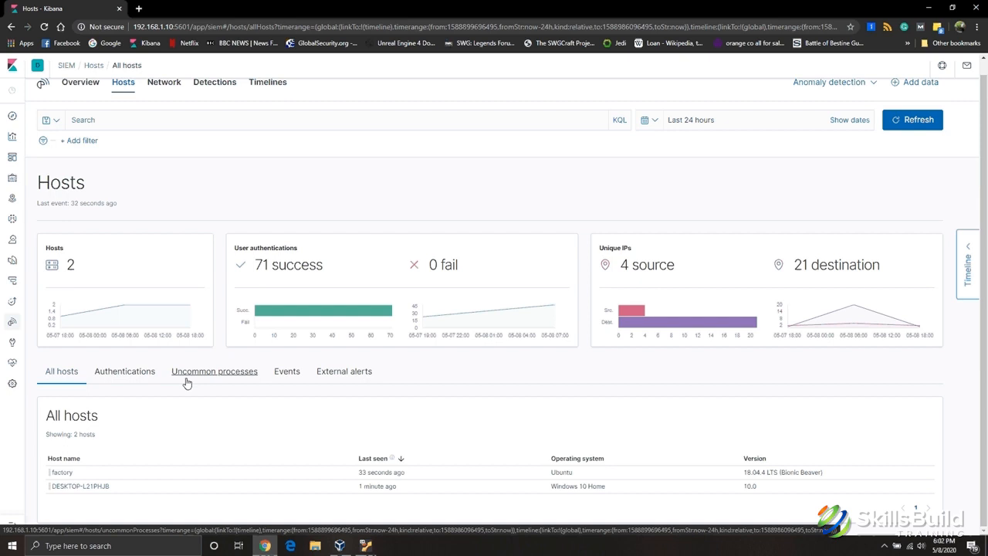
scroll(240, 97, "up", 1)
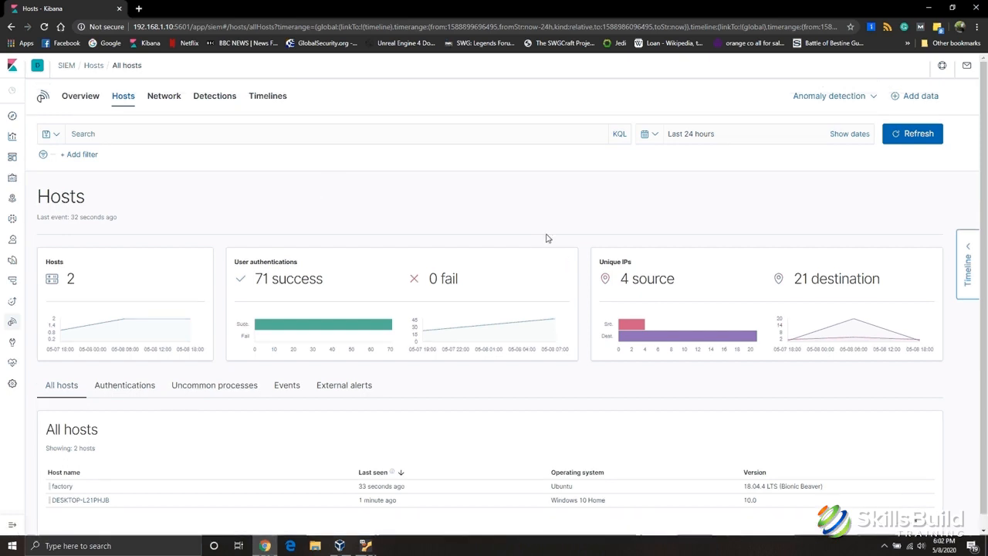
scroll(584, 220, "down", 1)
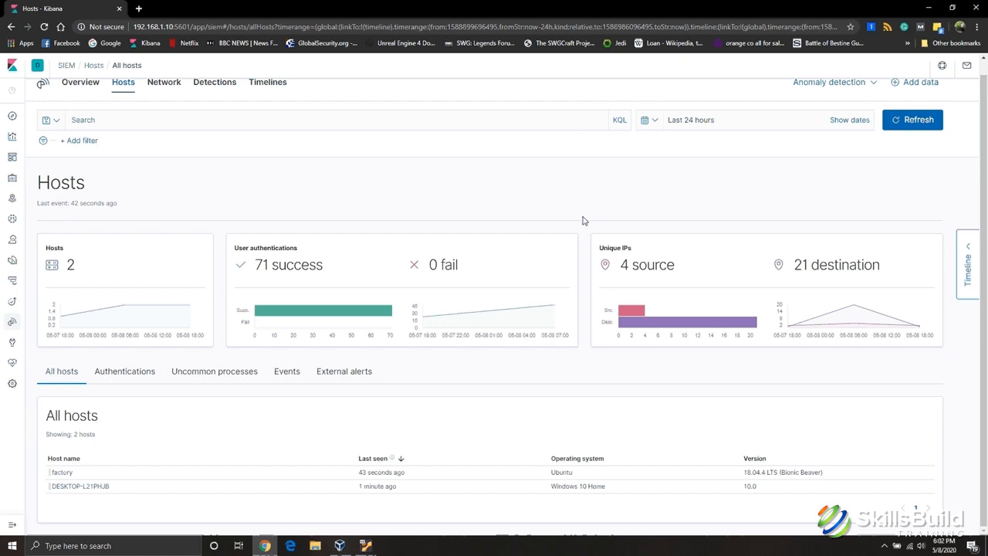
scroll(583, 220, "up", 1)
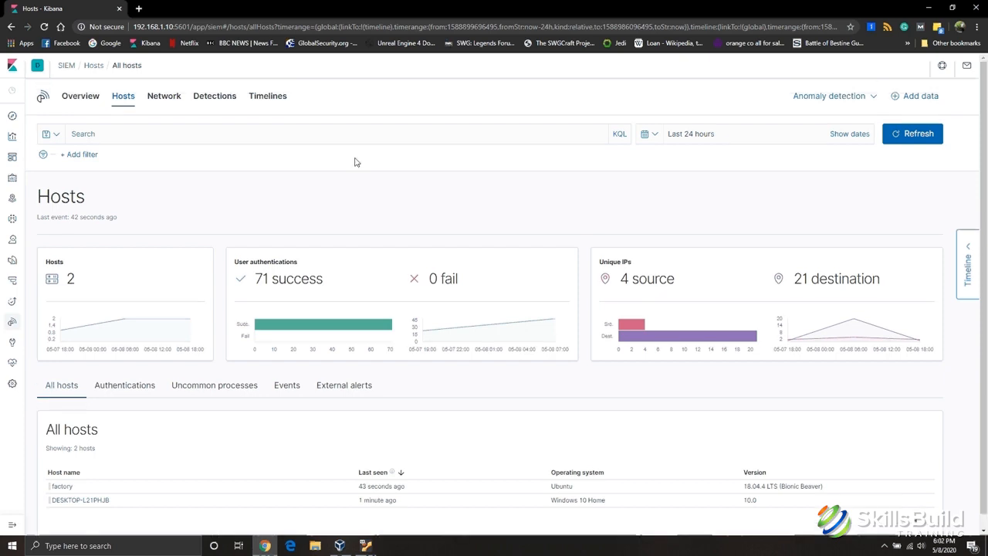
left_click(176, 100)
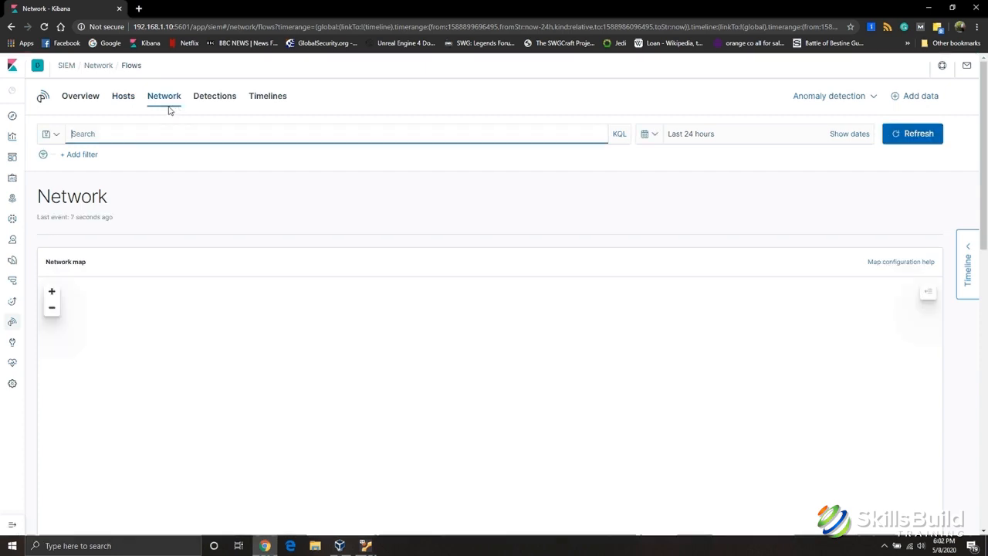
left_click(81, 99)
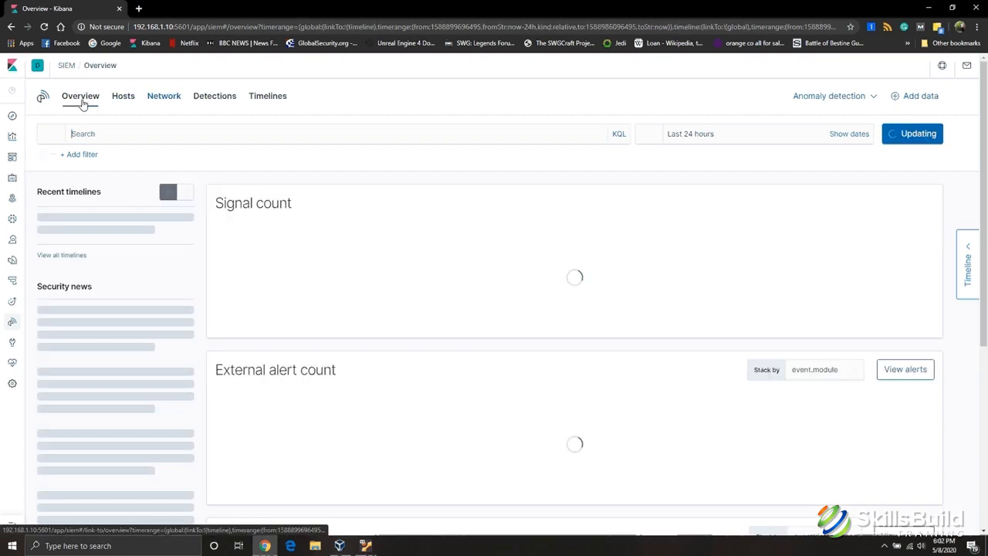
- Open the Winlogbeat Dashboard ECS from the dashboards list and examine its event charts and tables
left_click(12, 159)
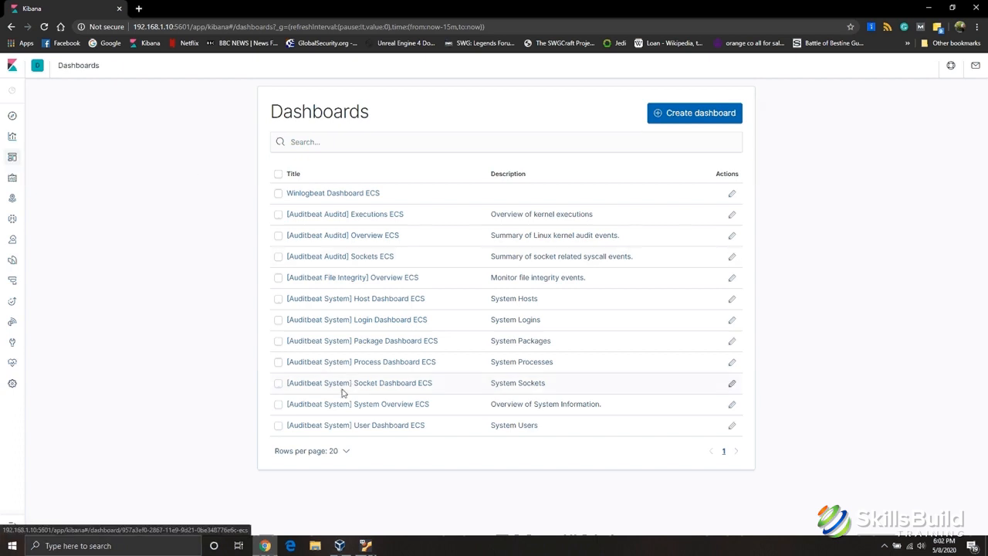
left_click(342, 199)
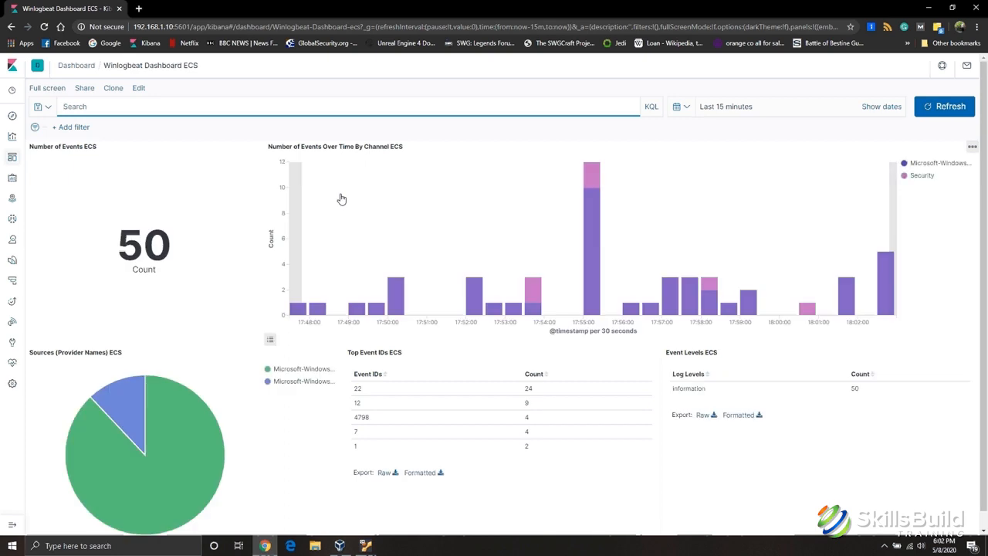
scroll(301, 450, "down", 1)
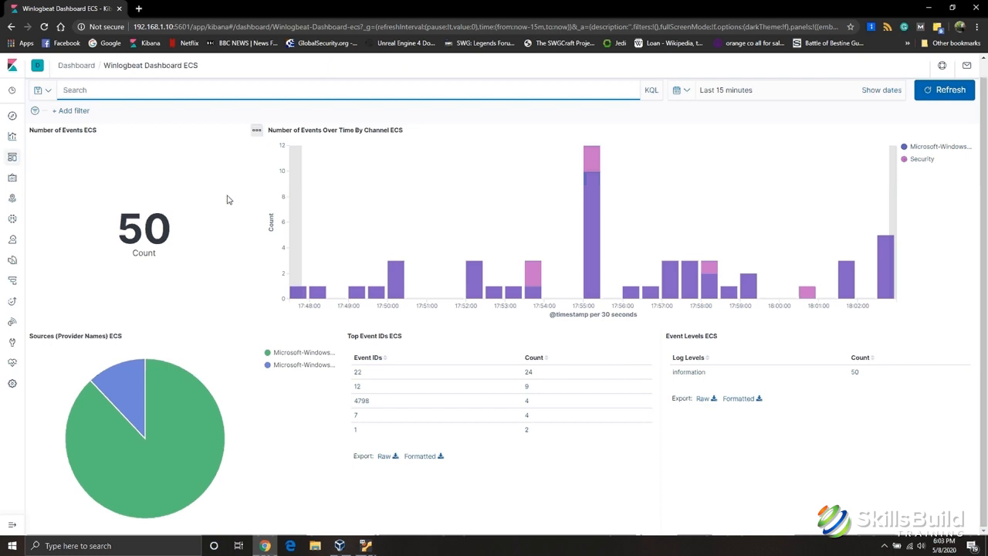
- Open Kibana's Advanced Settings in Management and look over the general settings
left_click(12, 386)
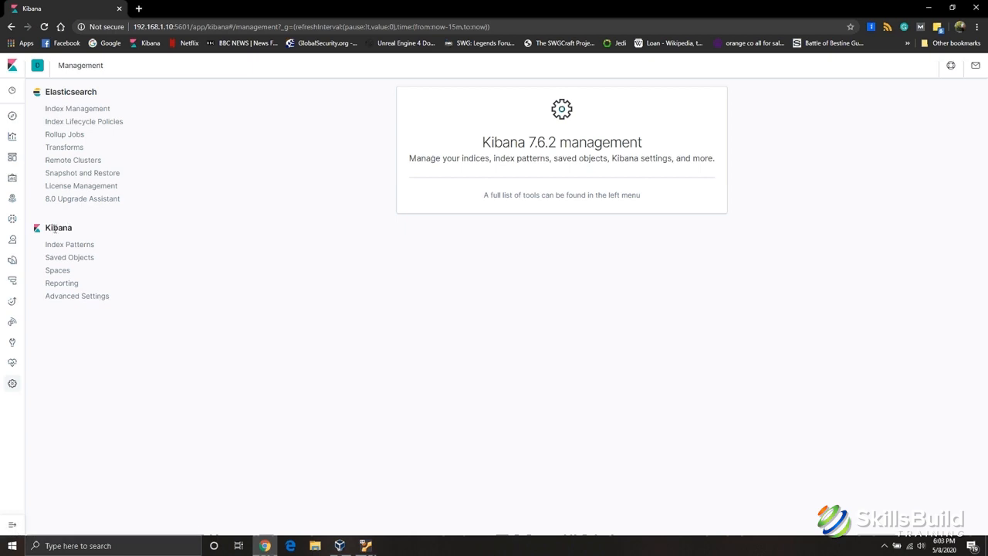
left_click(82, 302)
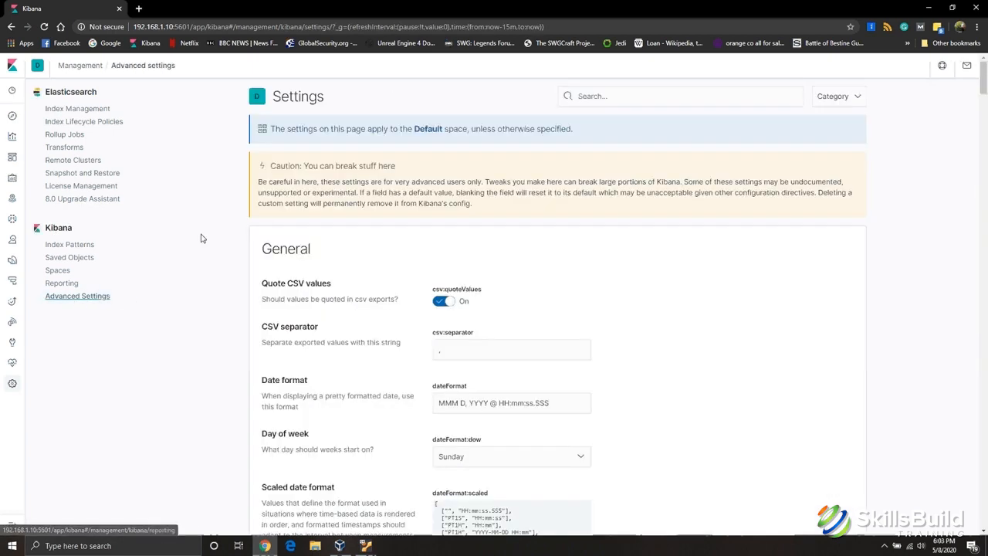
scroll(622, 259, "down", 1)
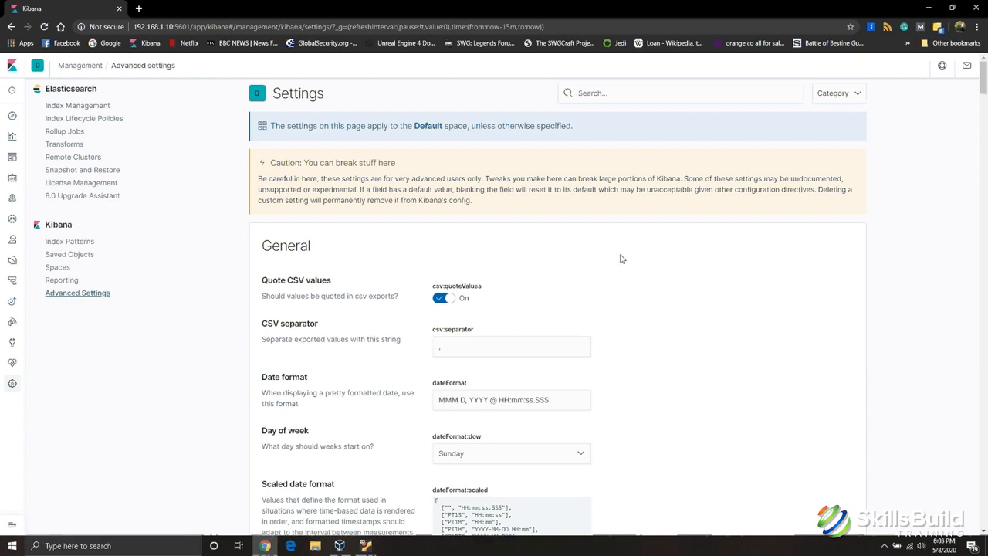
scroll(622, 259, "down", 5)
scroll(620, 258, "up", 5)
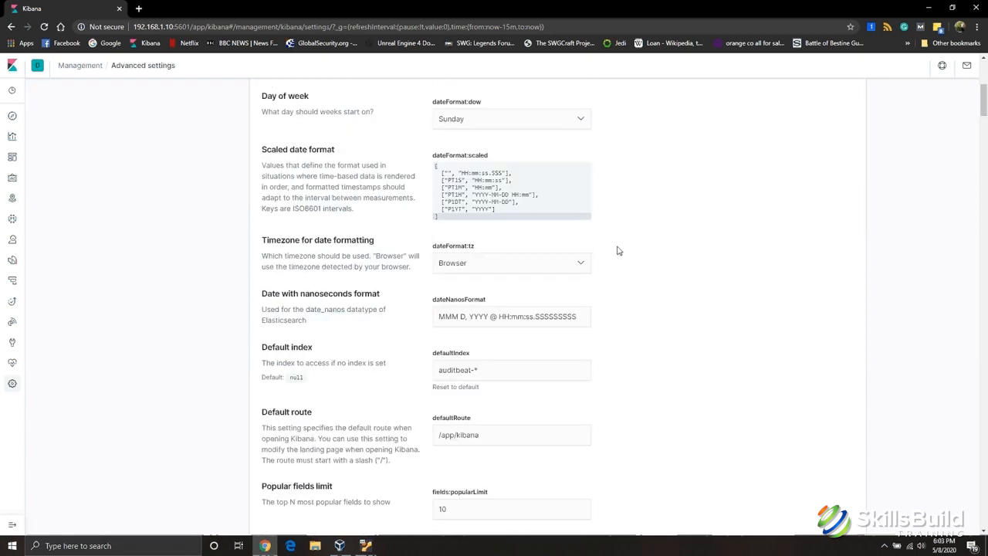
- Search the settings for "dark", turn on Dark mode and reload the page to apply it
left_click(625, 97)
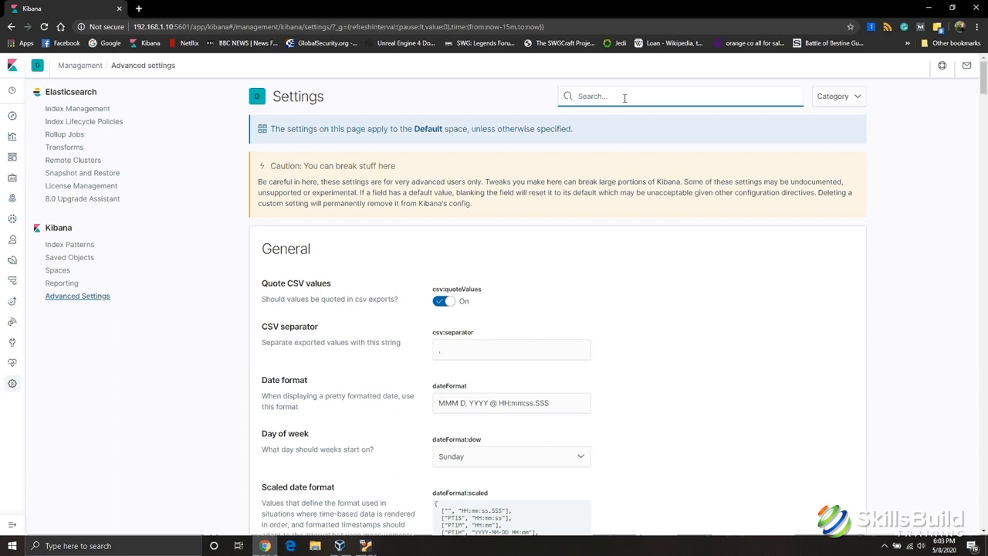
type("dark")
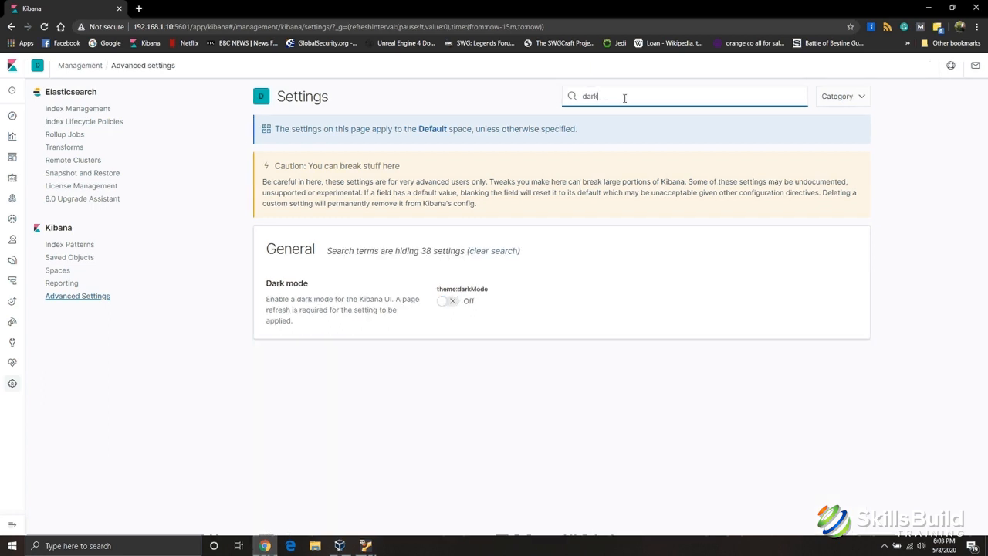
left_click(445, 302)
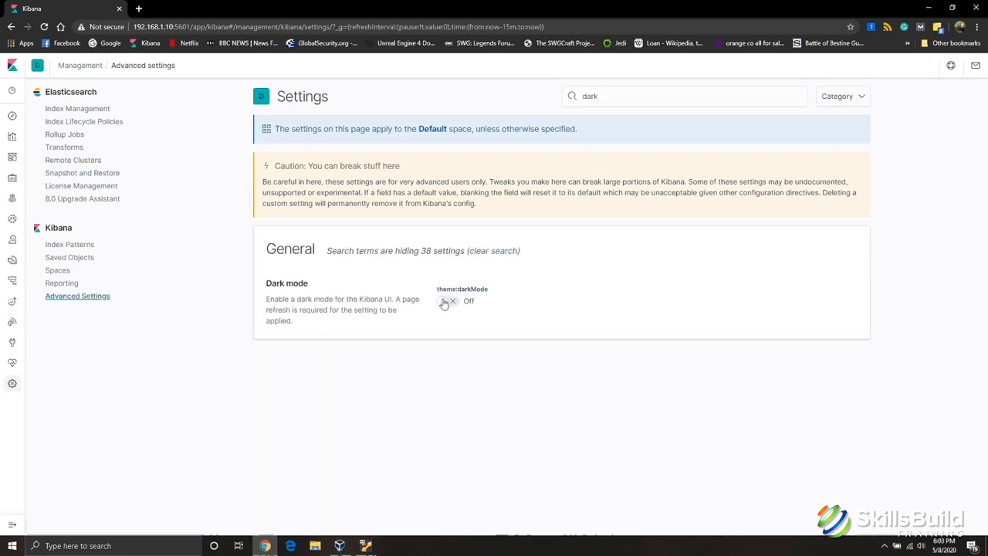
left_click(635, 305)
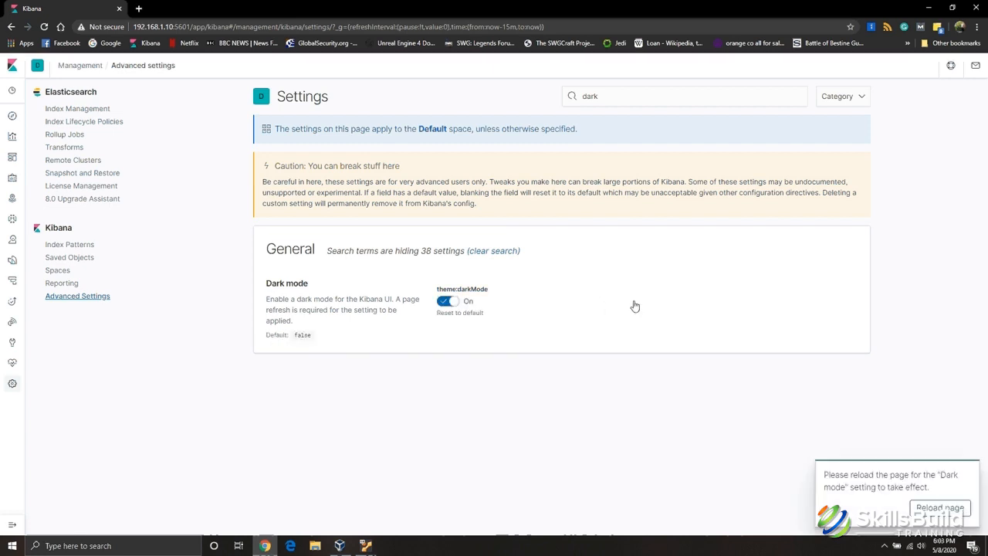
left_click(965, 511)
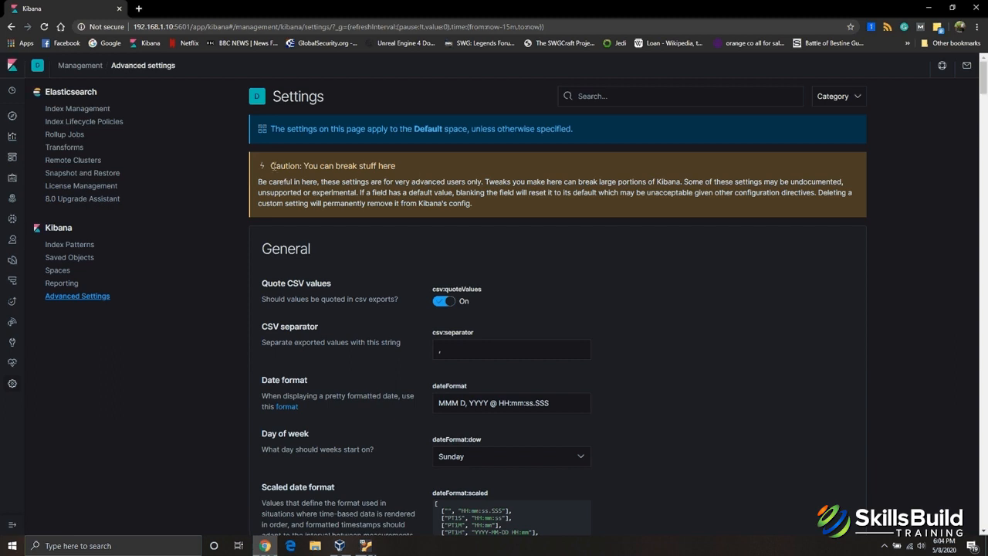
- Read the caution notice in Advanced Settings and examine the general options, including date formats, default index and histogram bars
left_click_drag(271, 166, 403, 166)
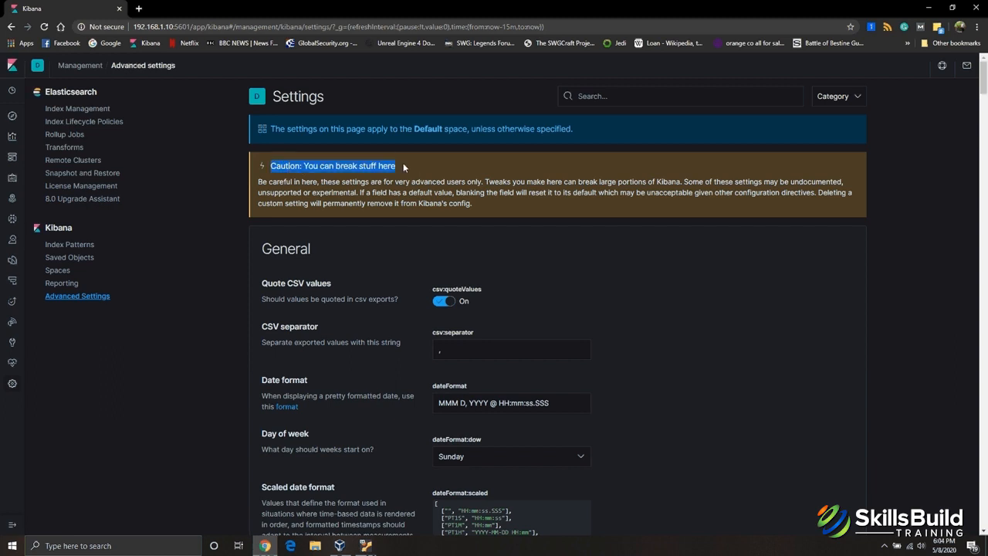
left_click(699, 289)
scroll(699, 292, "down", 2)
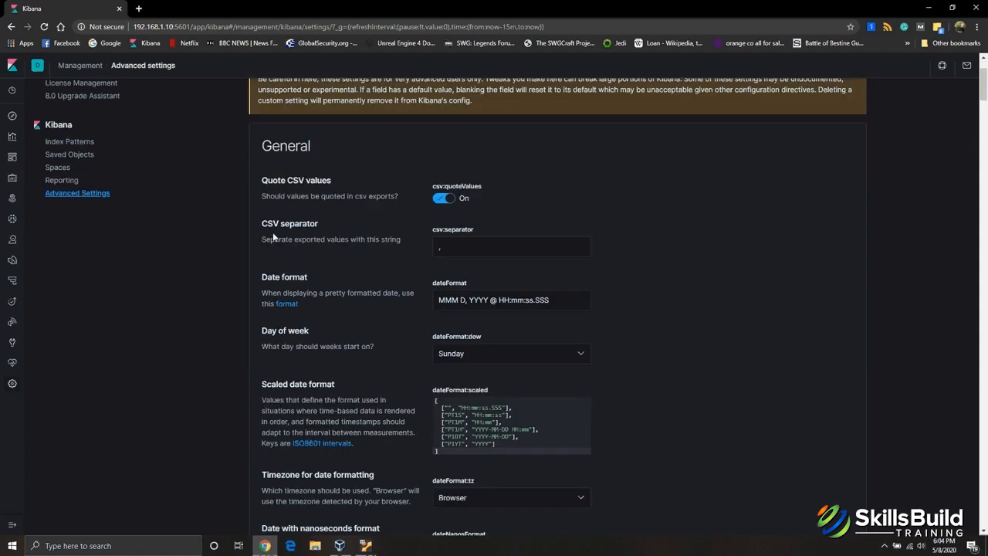
scroll(356, 221, "down", 1)
scroll(402, 212, "down", 1)
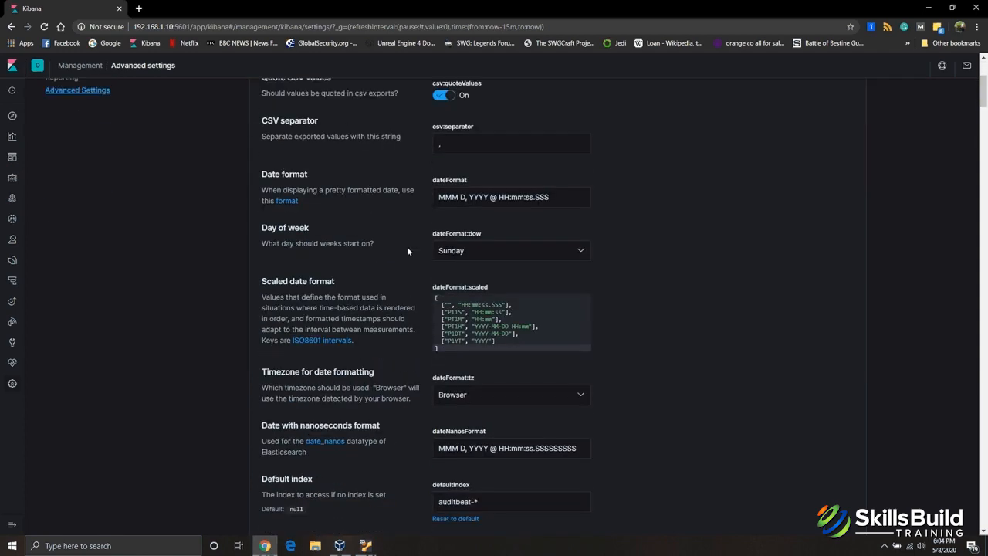
scroll(384, 266, "down", 5)
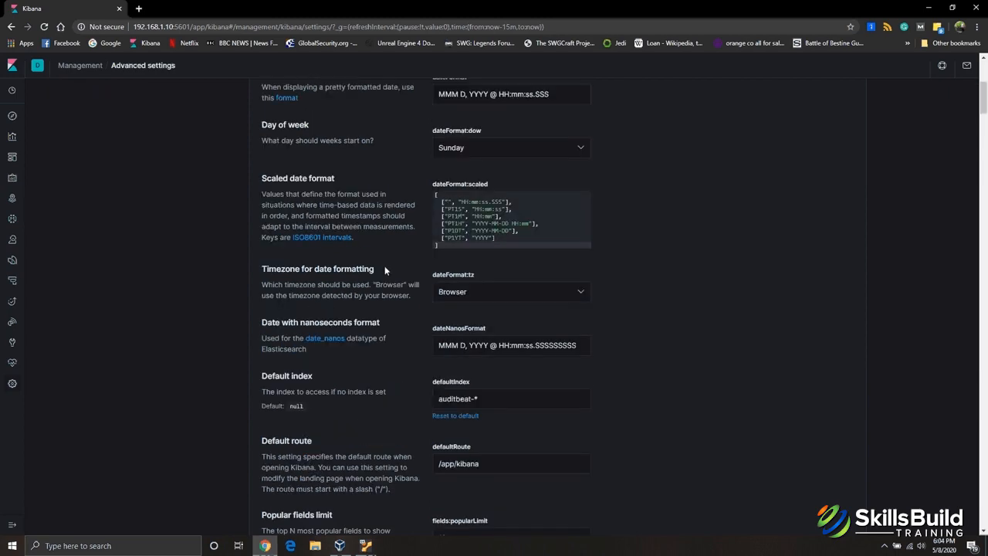
scroll(392, 242, "down", 8)
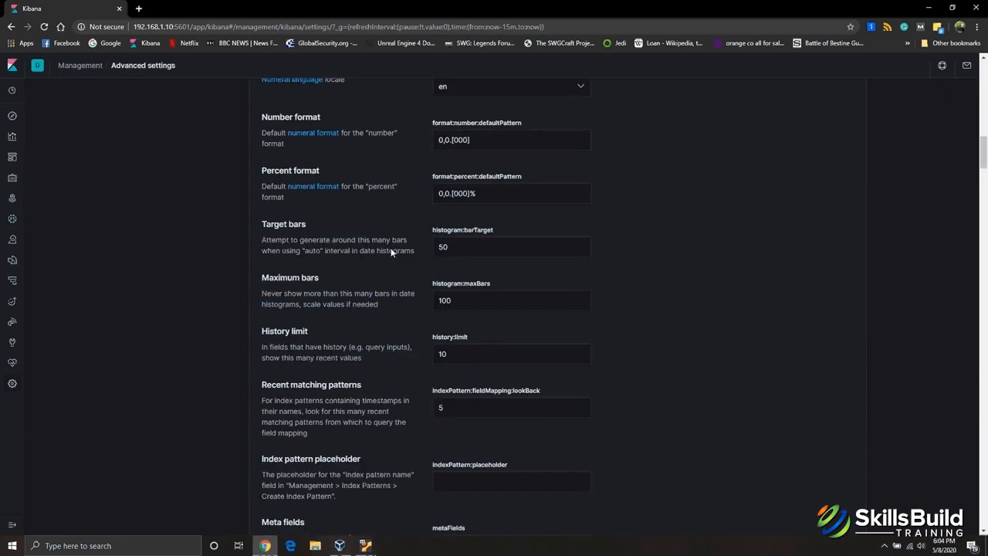
- Look through the remaining Advanced Settings sections, from the general options through Discover and Reporting to SIEM
scroll(389, 248, "down", 8)
scroll(389, 249, "down", 9)
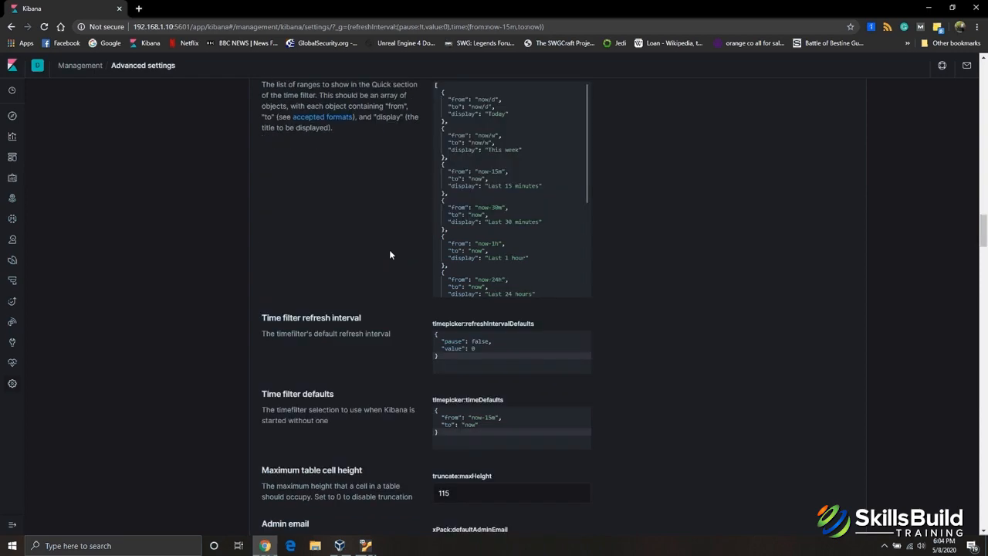
scroll(389, 249, "down", 3)
scroll(389, 249, "down", 2)
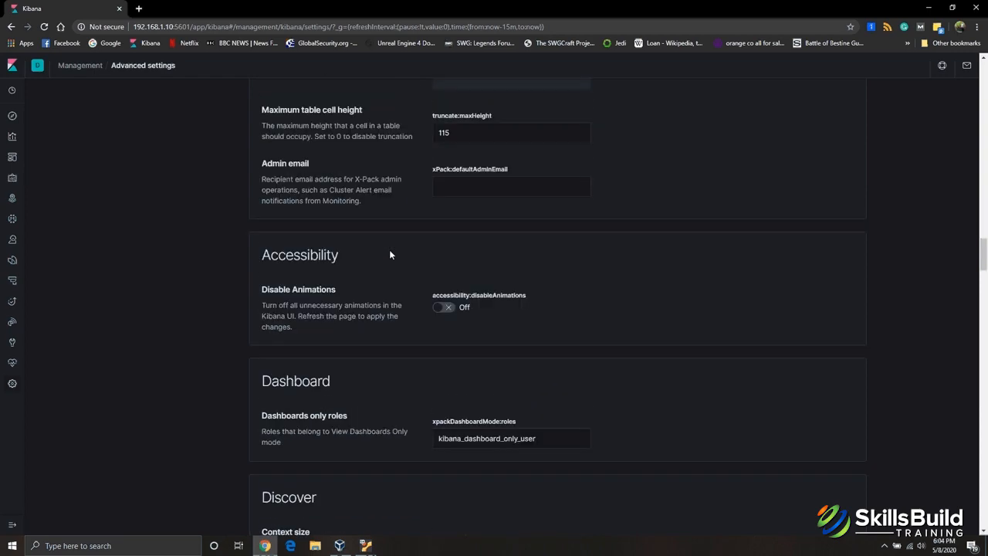
scroll(389, 251, "down", 3)
scroll(390, 261, "down", 3)
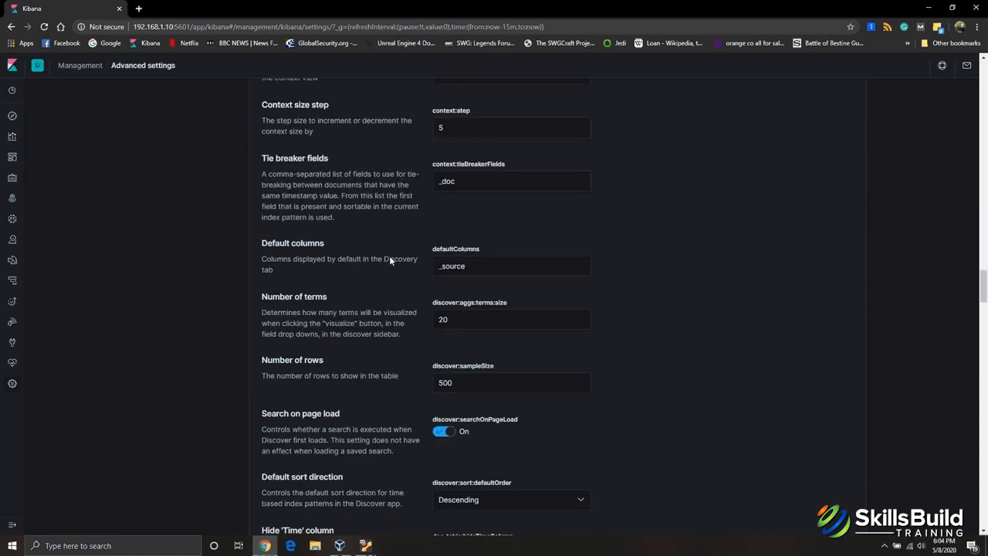
scroll(394, 257, "down", 9)
scroll(398, 249, "up", 1)
scroll(400, 247, "down", 8)
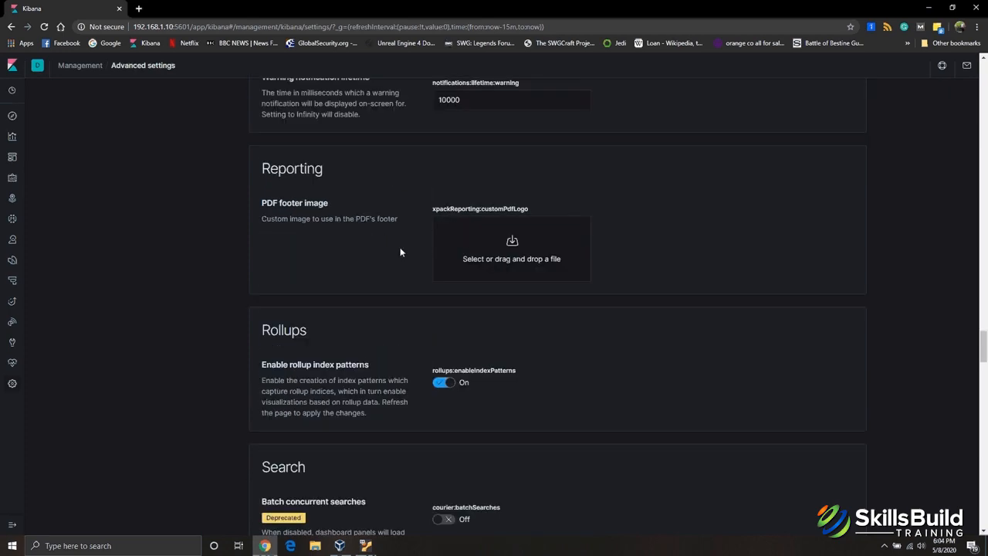
scroll(741, 297, "down", 10)
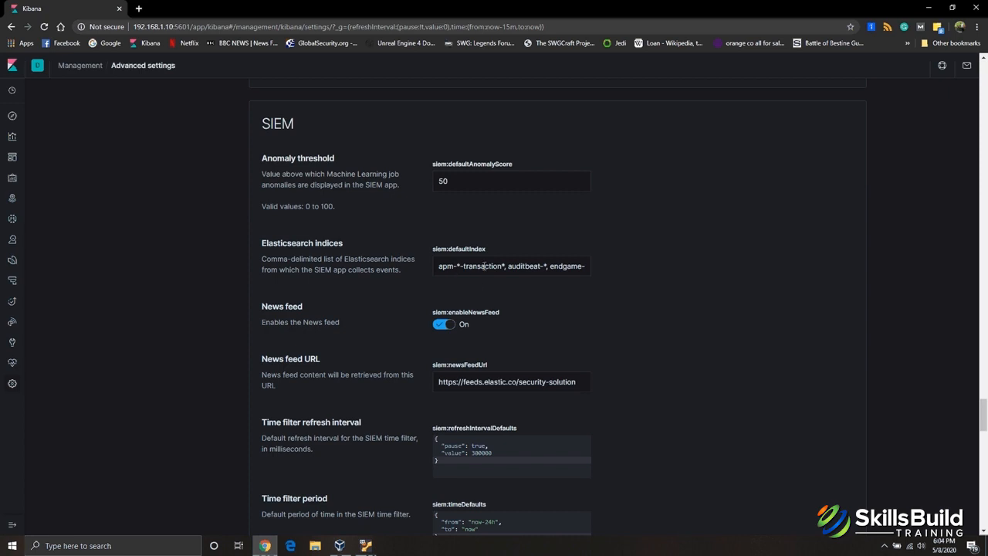
- Read through the full list of Elasticsearch indices in the SIEM settings, from the apm pattern to the winlogbeat pattern
left_click(479, 269)
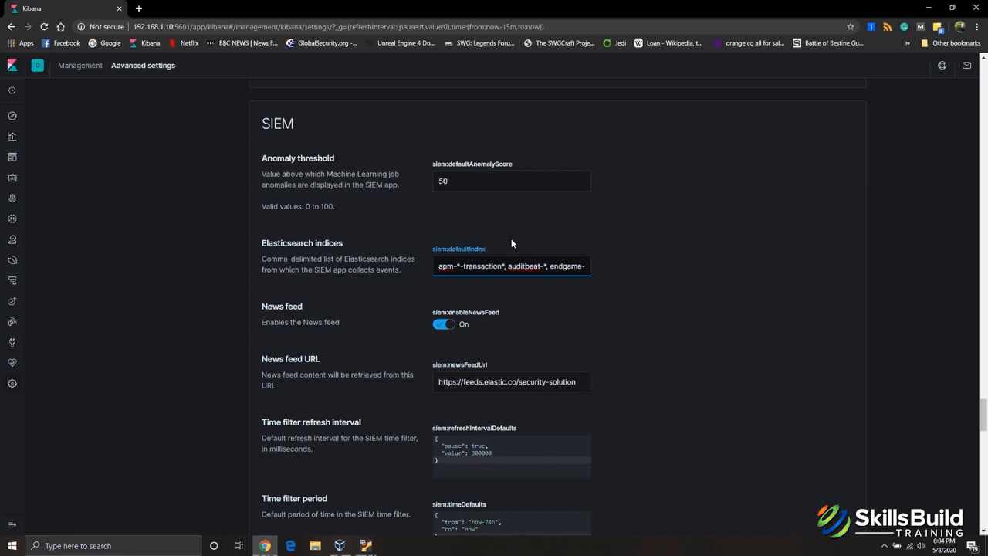
type("-*, fileb")
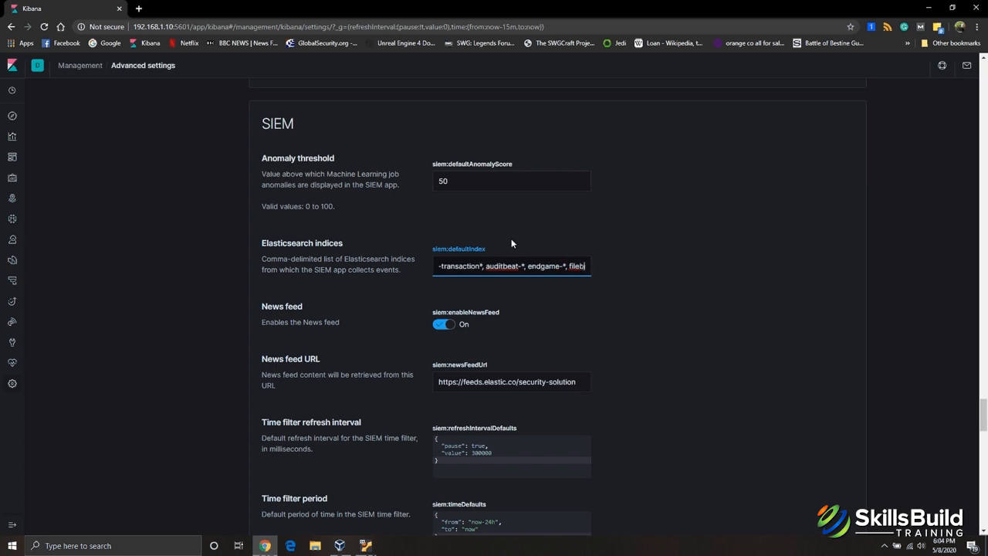
type("eat-*, packetbeat-*, winlogbeat-*")
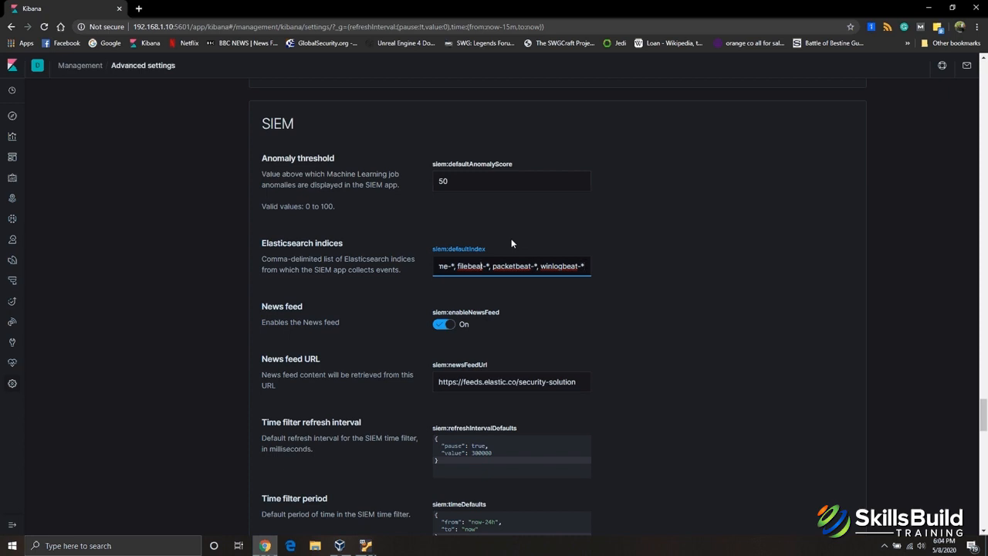
key("Left")
key("Left")
key("Left")
key("Left")
key("Left")
key("Left")
key("Left")
key("Left")
key("Left")
key("Left")
key("Left")
key("Left")
key("Left")
key("Left")
key("Left")
key("Left")
key("Left")
key("Left")
key("Left")
key("Left")
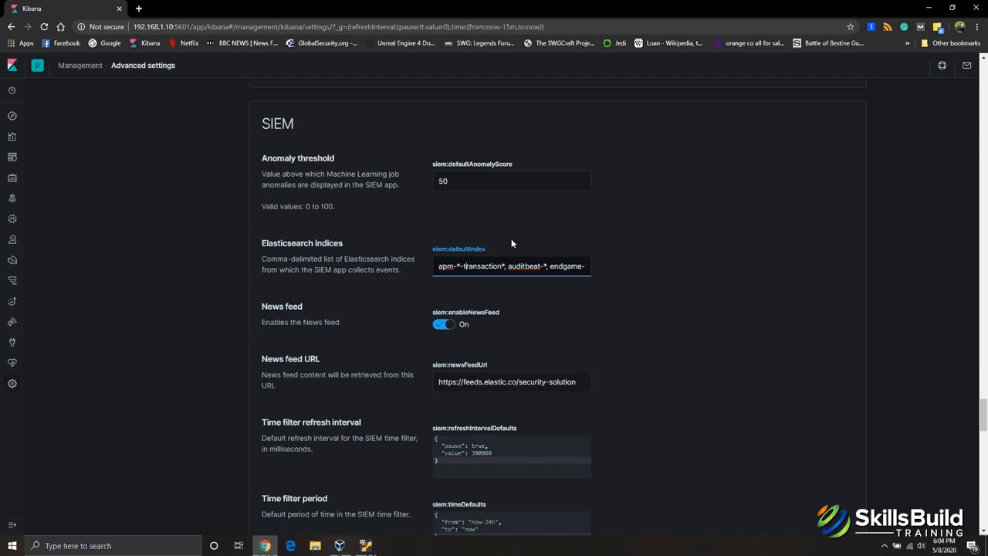
key("Right")
key("Right")
key("Right")
key("Right")
key("Right")
key("Right")
key("Right")
key("Right")
key("Right")
key("Right")
key("Right")
key("Right")
key("Right")
key("Right")
key("Right")
key("Right")
key("Right")
key("Right")
key("Right")
key("Right")
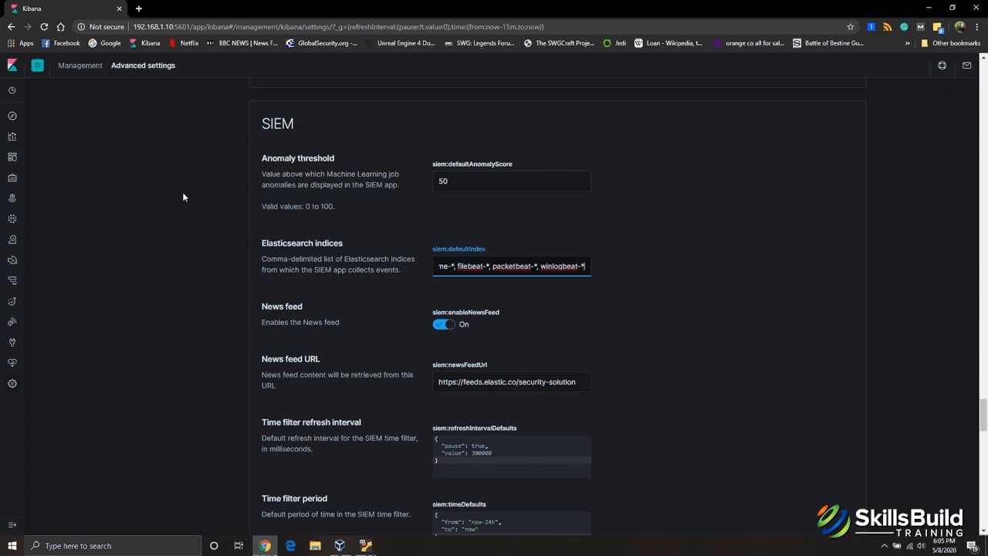
- Leave Advanced Settings and open the Visualizations list in Visualize
scroll(185, 198, "up", 5)
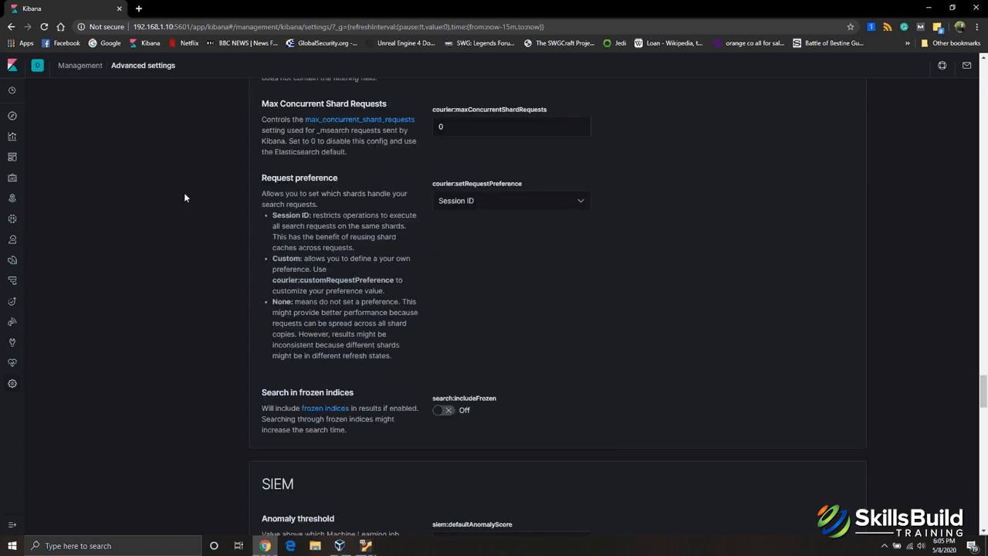
scroll(185, 198, "up", 5)
scroll(184, 198, "up", 15)
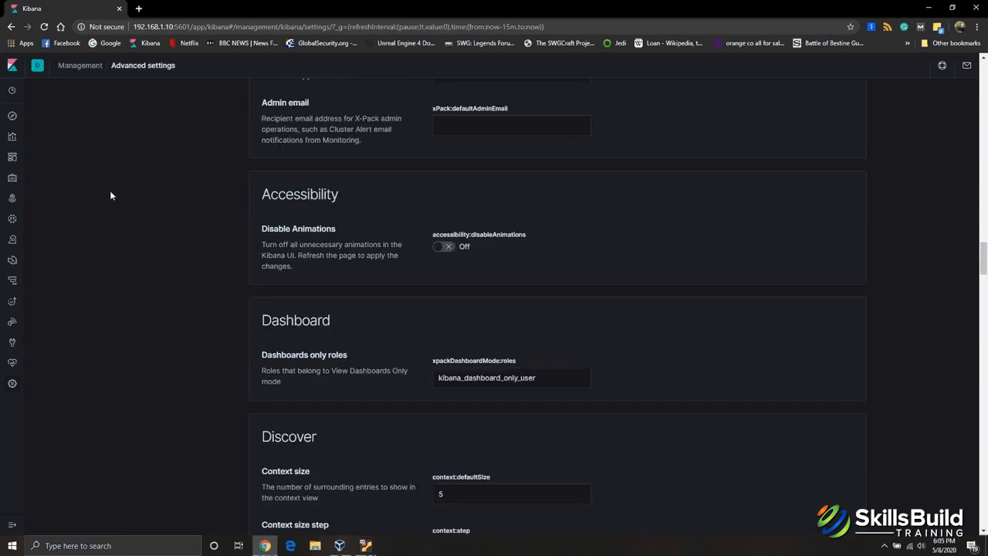
left_click(11, 139)
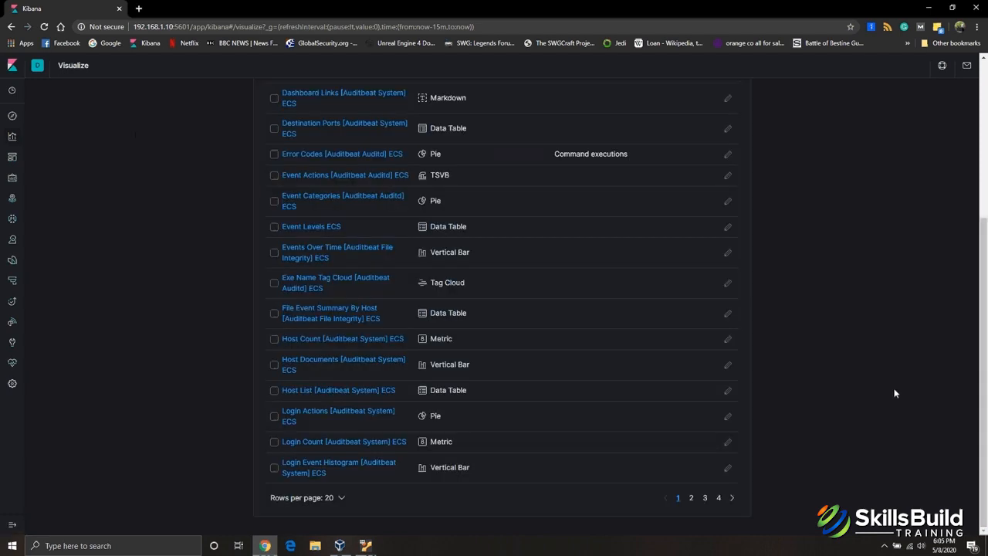
left_click_drag(985, 410, 986, 266)
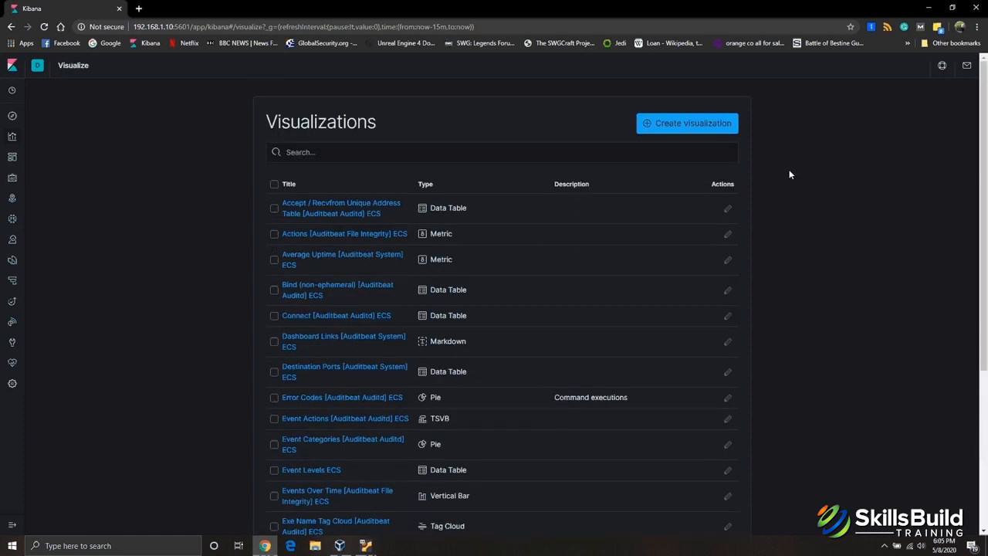
- Create a new pie visualization with winlogbeat-* as its source
left_click(676, 125)
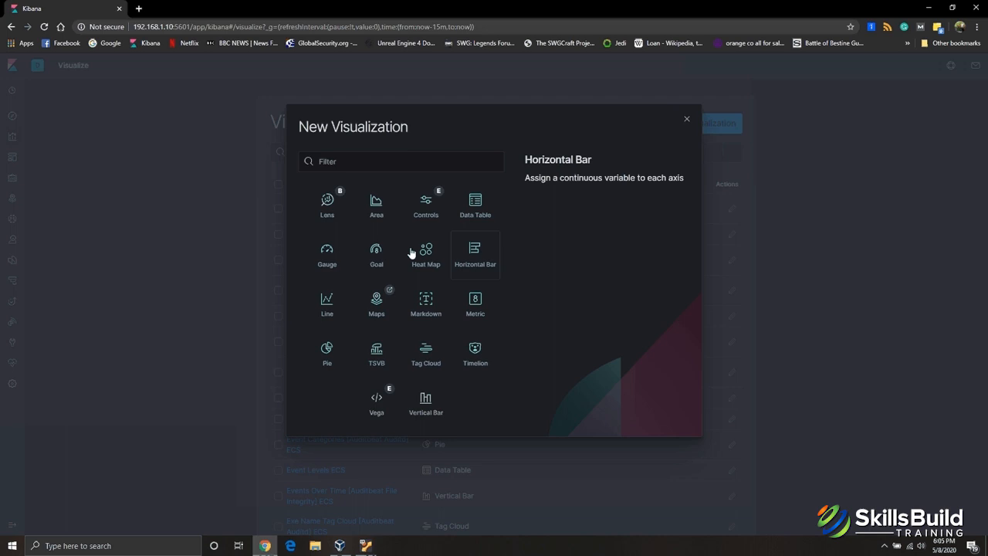
left_click(329, 352)
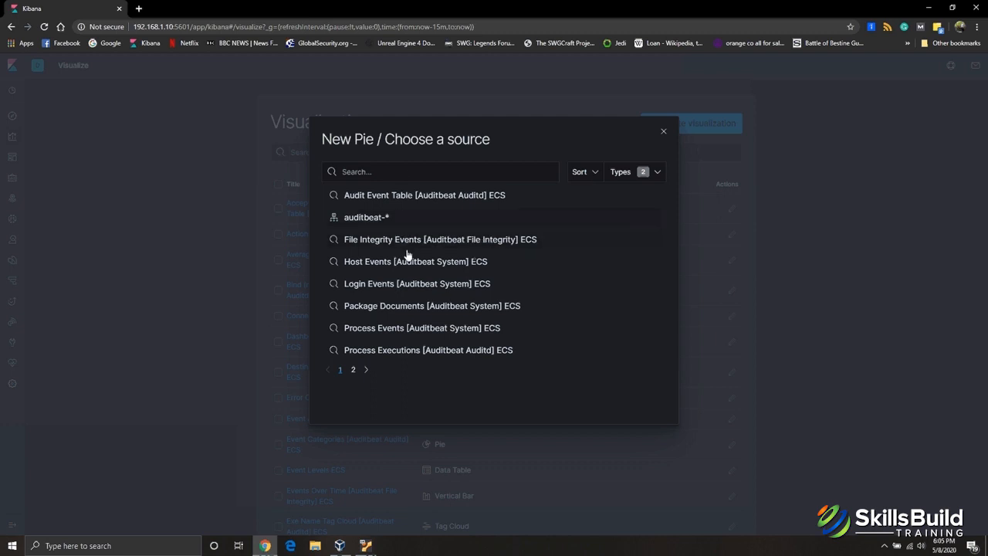
left_click(353, 369)
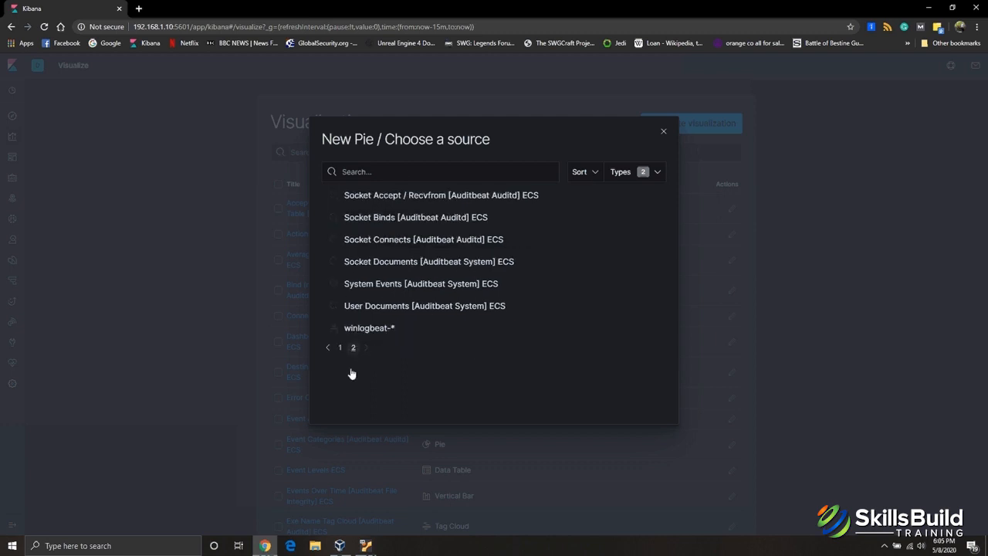
left_click(376, 330)
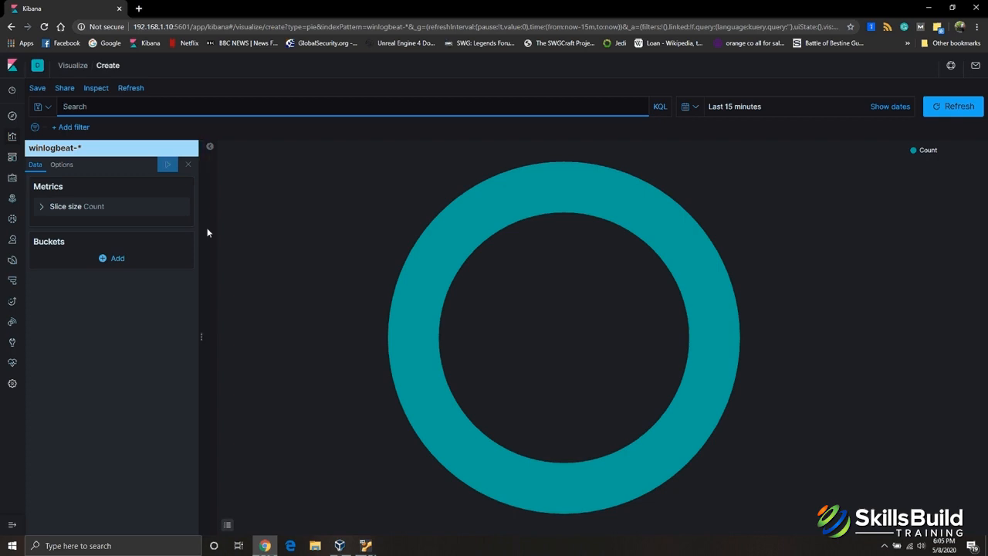
- Set the pie's slice size metric to the Count aggregation and collapse its settings
left_click(41, 208)
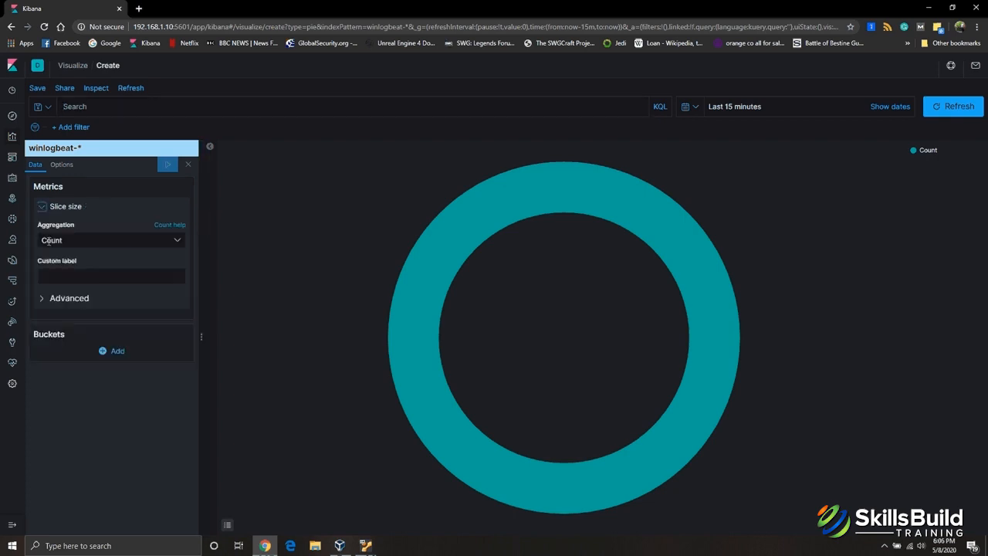
left_click(79, 240)
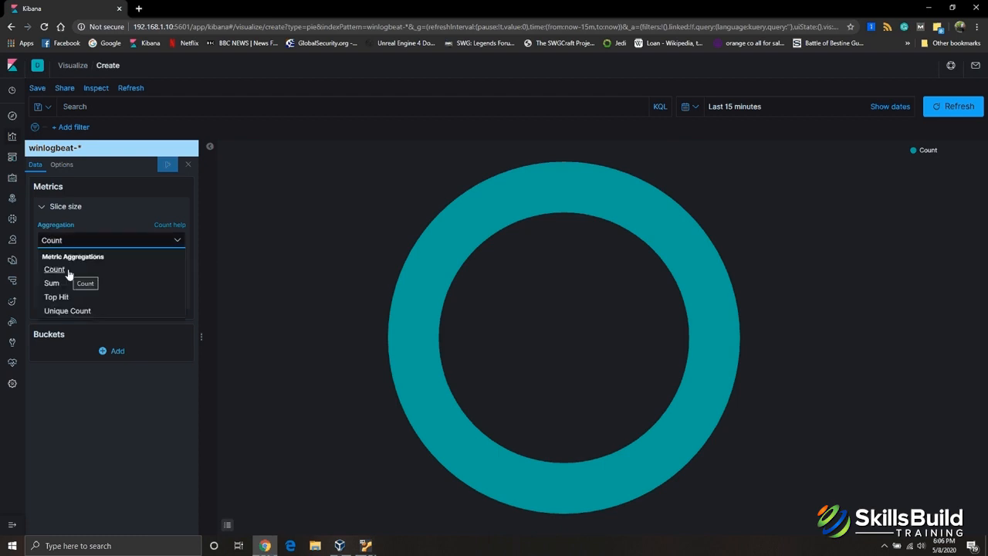
left_click(68, 273)
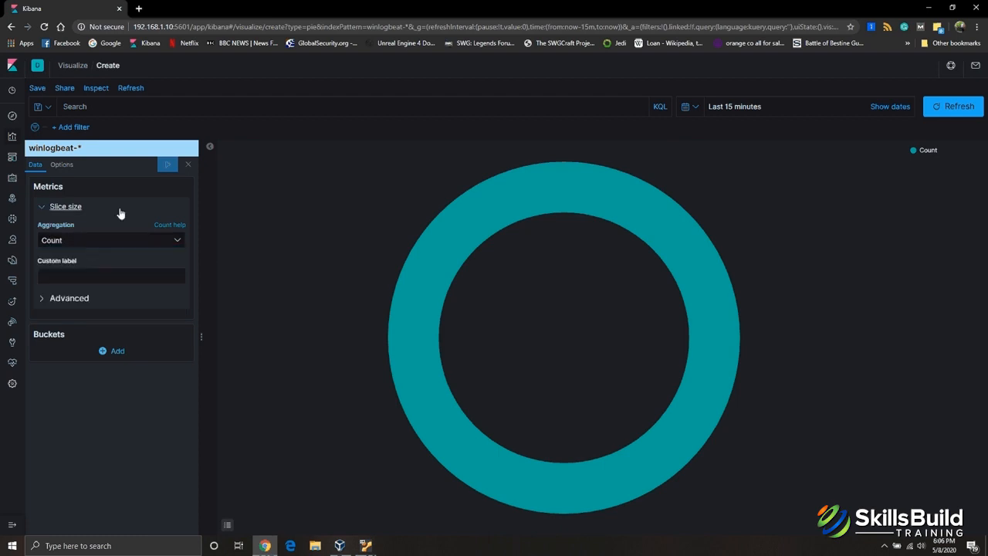
left_click(120, 213)
left_click(52, 217)
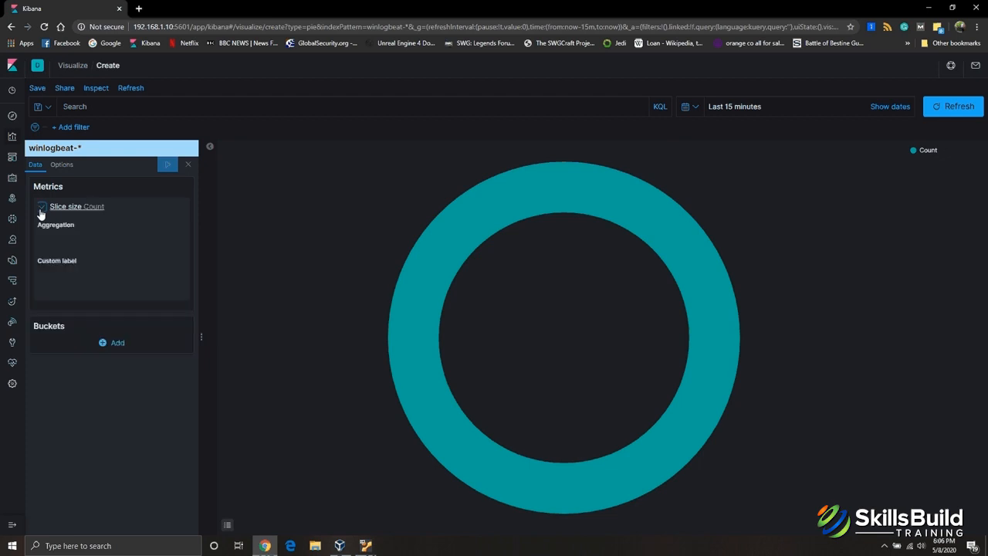
left_click(52, 216)
left_click(67, 279)
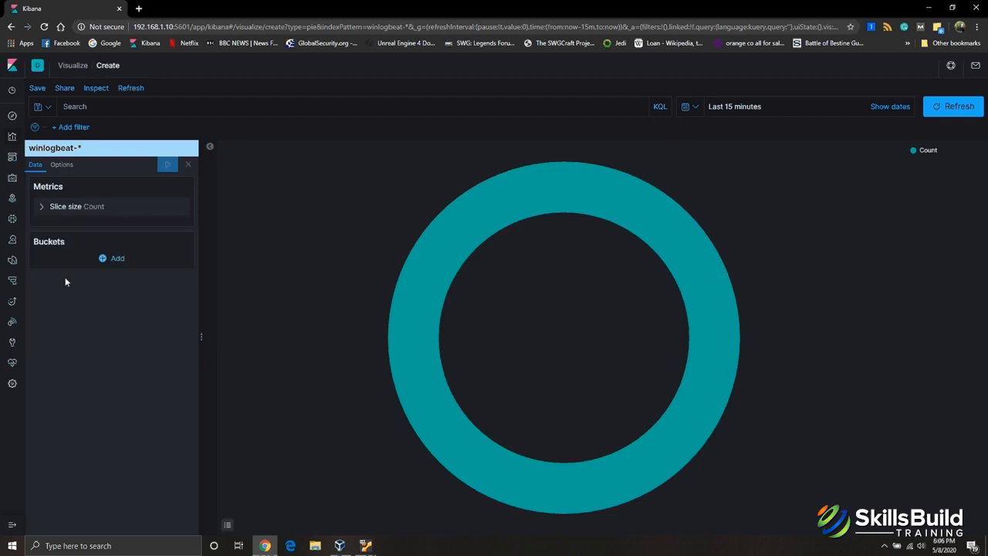
- Add a Split slices bucket to the pie with the Terms aggregation
left_click(104, 263)
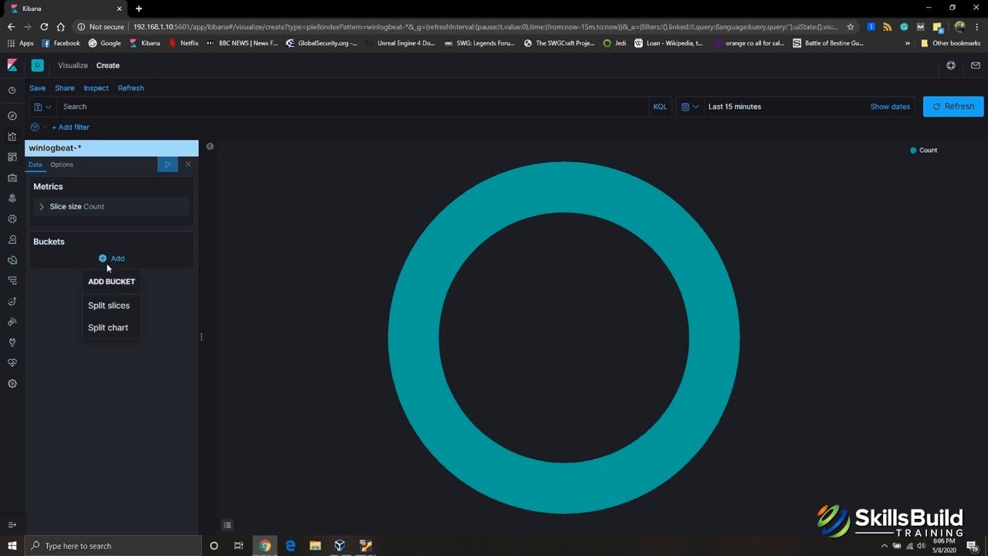
left_click(109, 306)
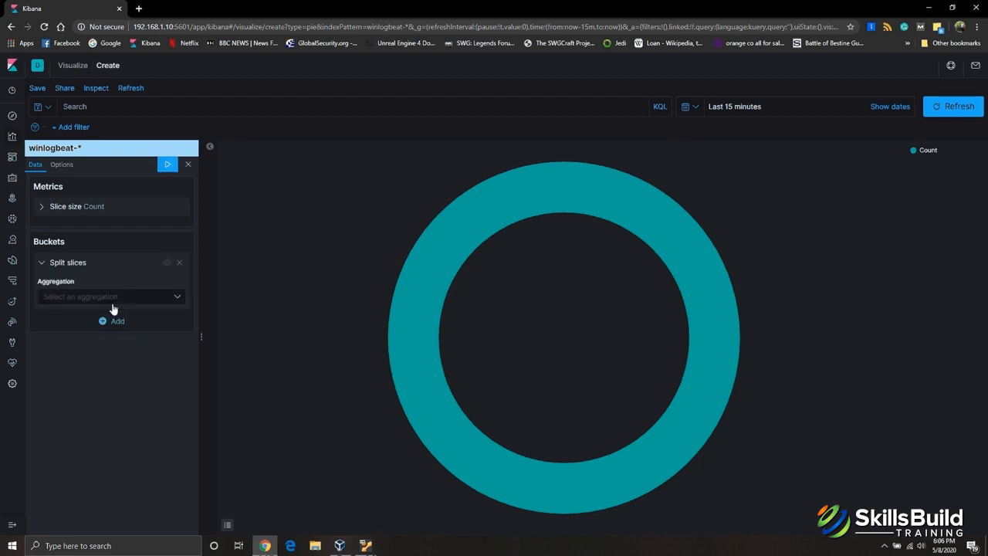
left_click(172, 301)
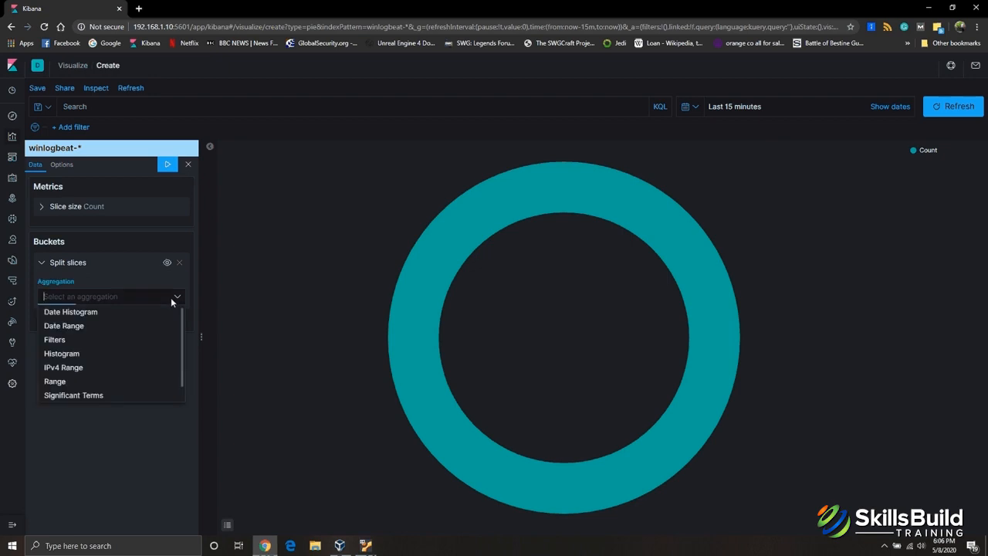
left_click_drag(181, 318, 183, 347)
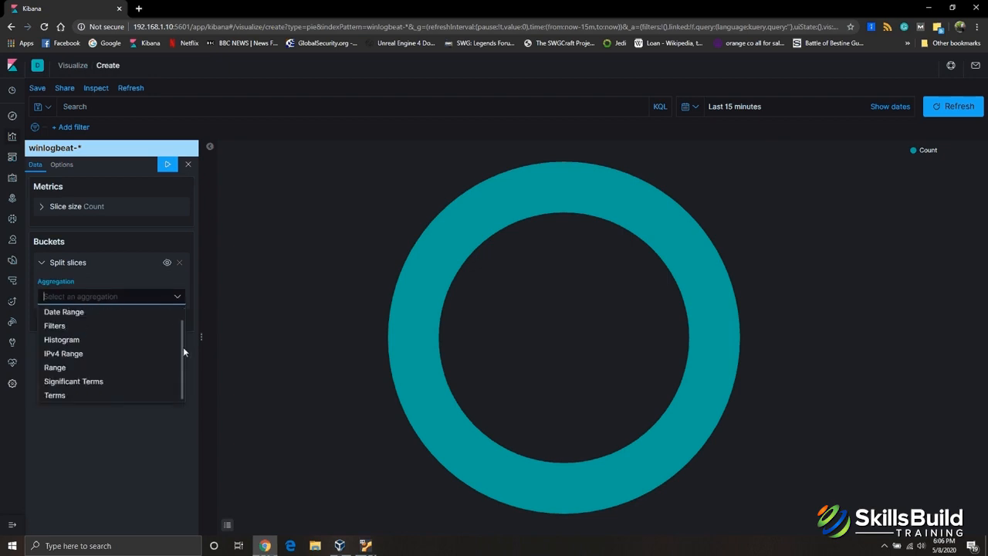
left_click(64, 396)
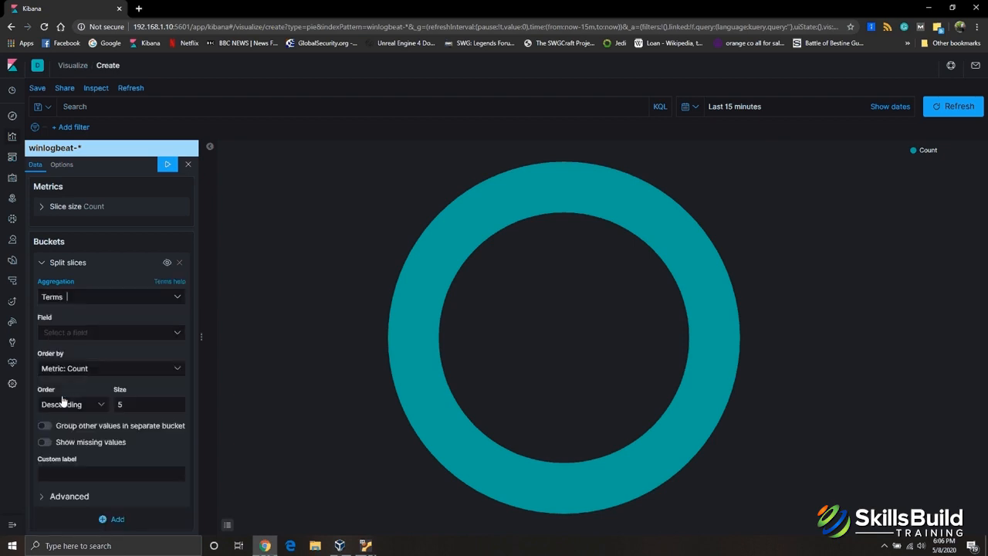
left_click(87, 301)
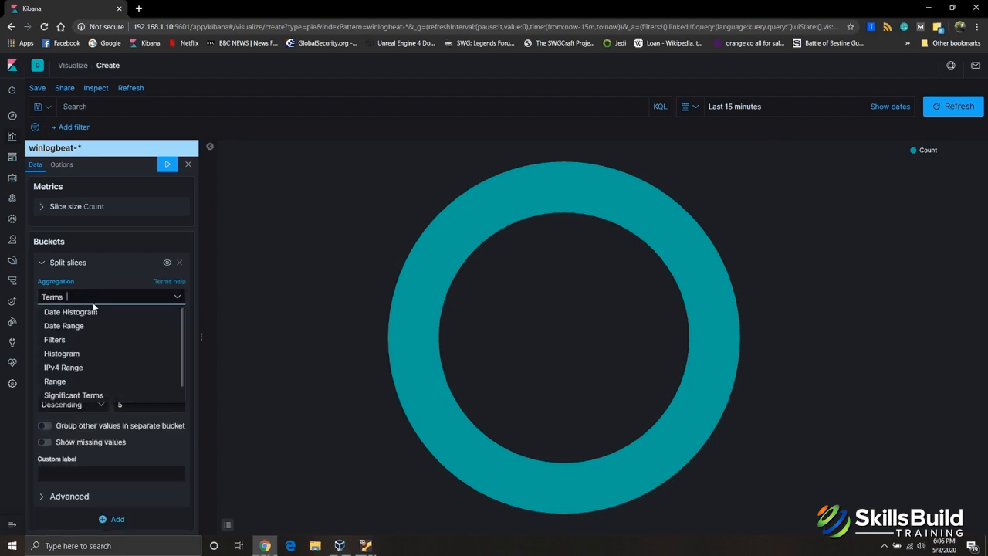
left_click(106, 262)
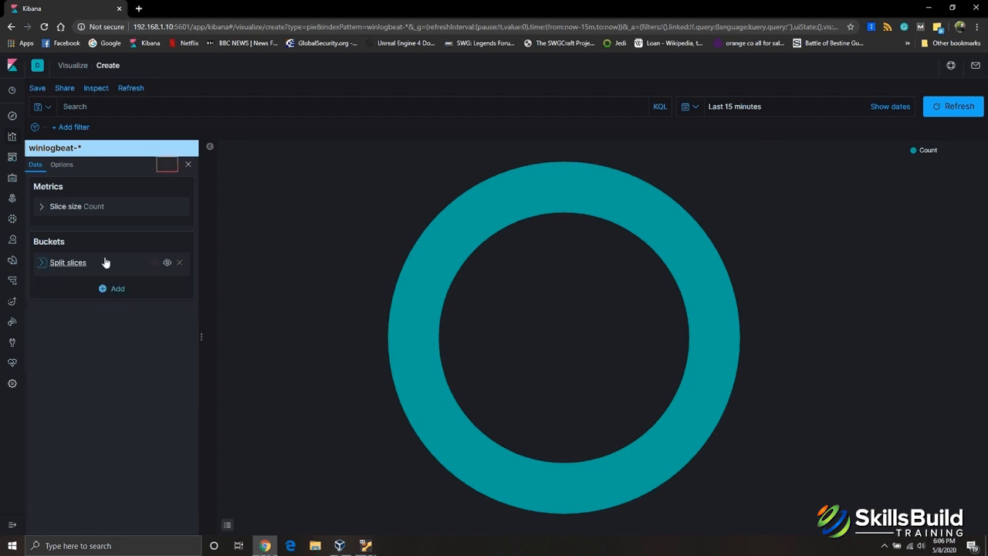
left_click(42, 263)
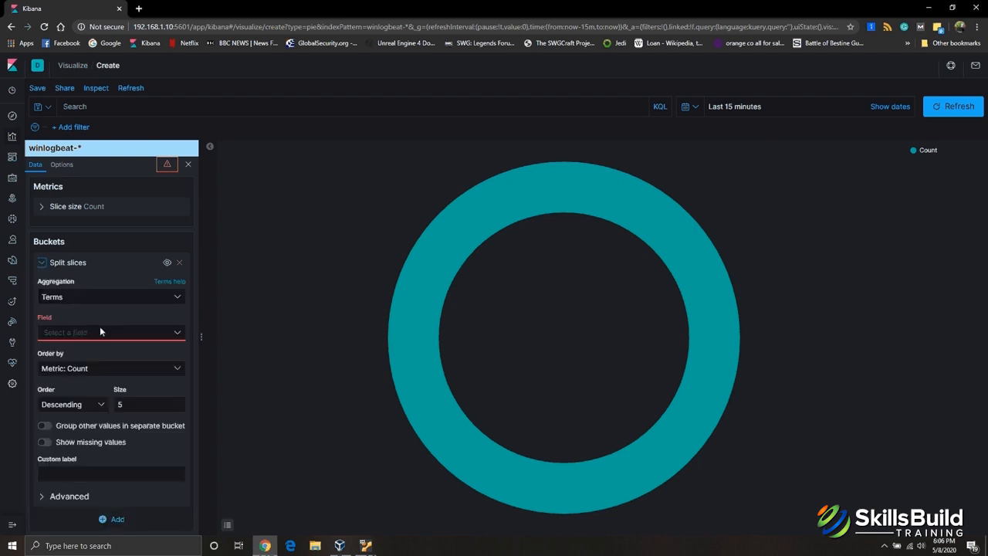
- Set the field of the Split slices Terms aggregation to destination.ip
left_click(176, 336)
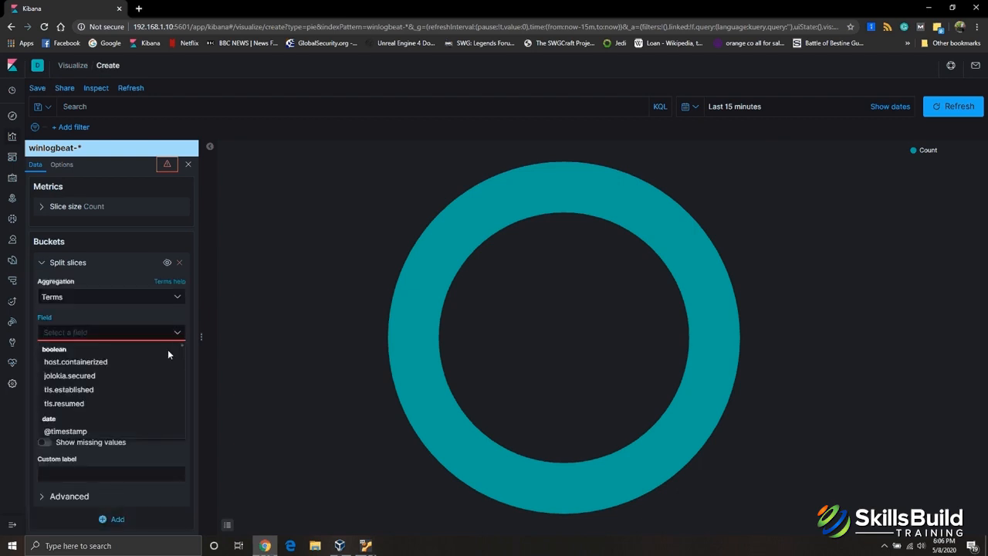
scroll(162, 354, "down", 8)
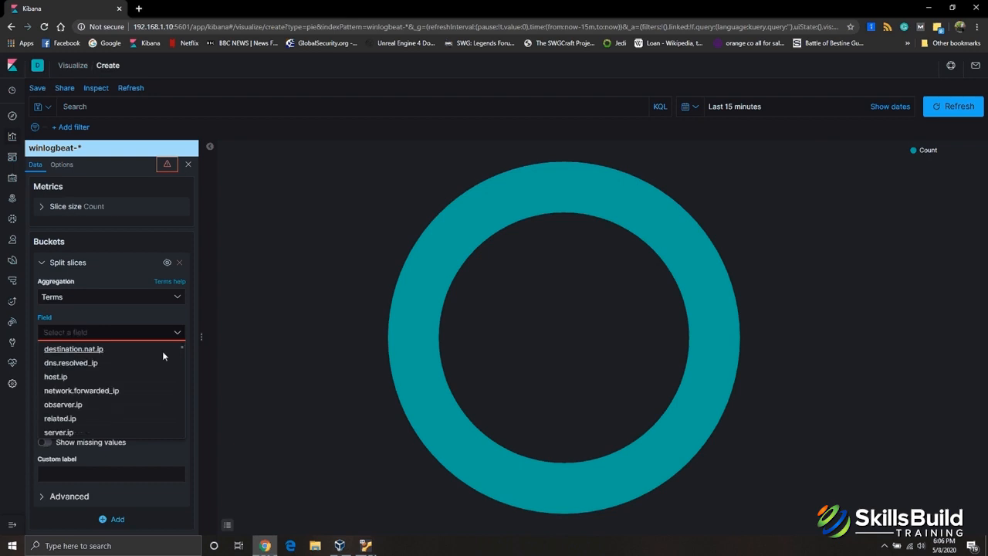
scroll(150, 363, "down", 3)
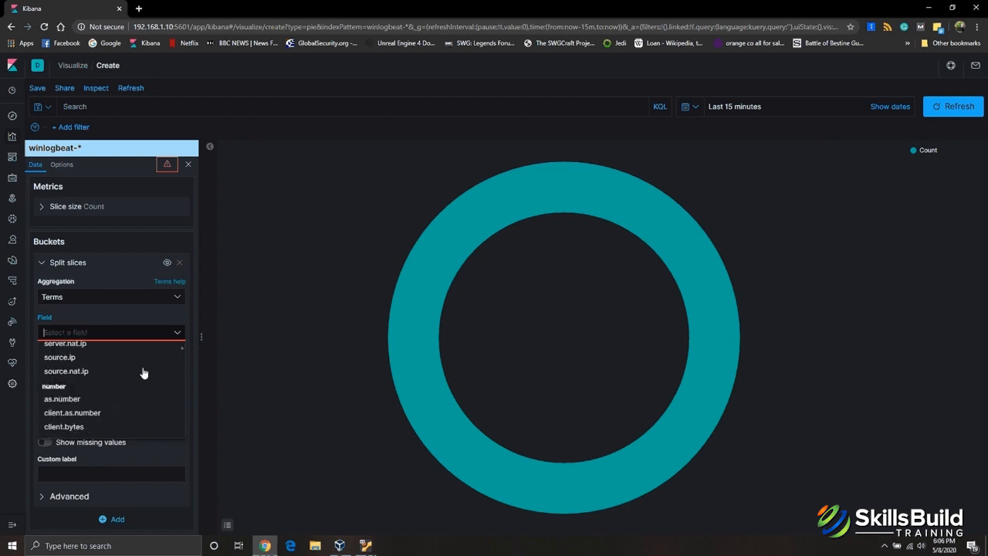
scroll(142, 373, "up", 5)
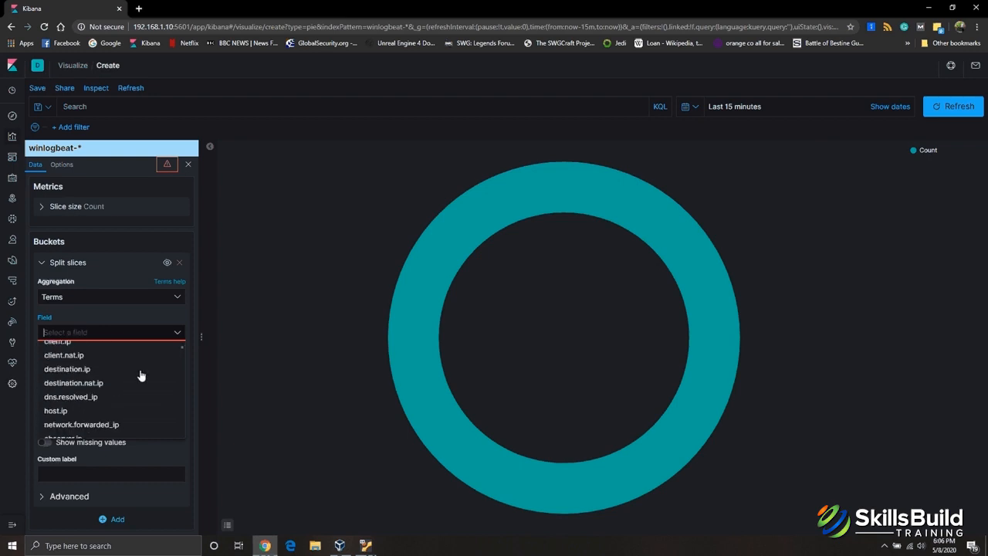
scroll(124, 375, "up", 1)
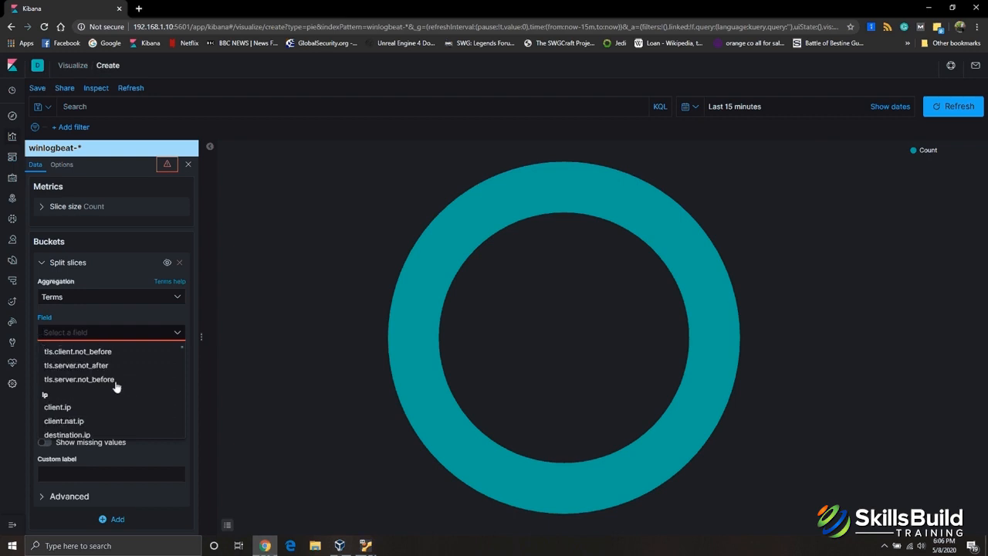
scroll(97, 382, "down", 1)
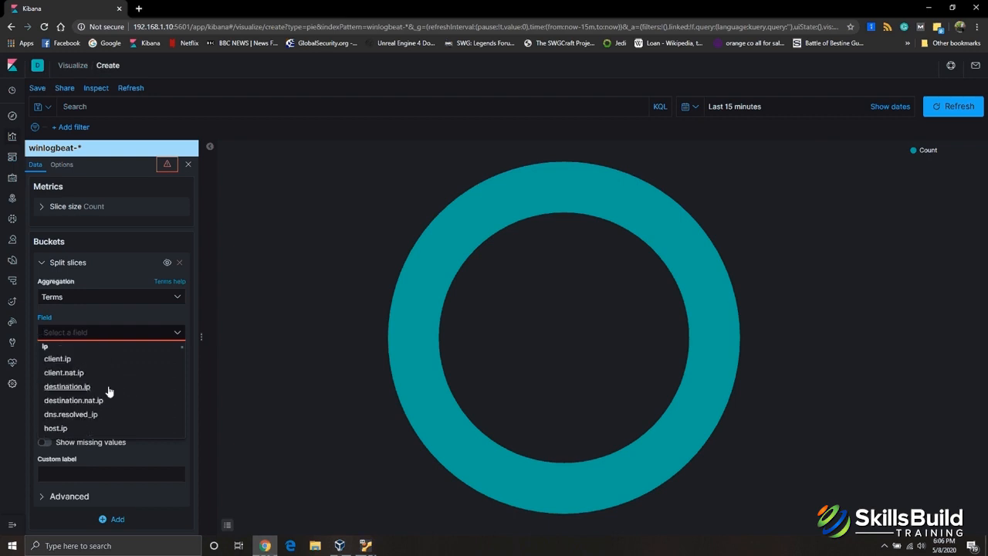
left_click(67, 386)
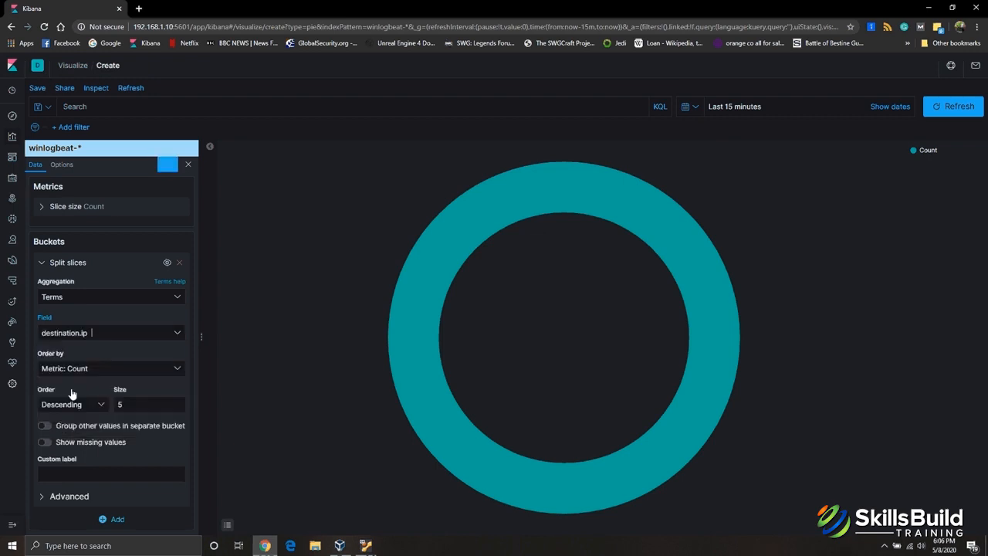
- Apply a size of 10 to the destination.ip slices, ordered by Metric: Count, and set the time range to Last 1 hour
left_click(74, 382)
left_click(107, 369)
left_click(99, 381)
double_click(129, 404)
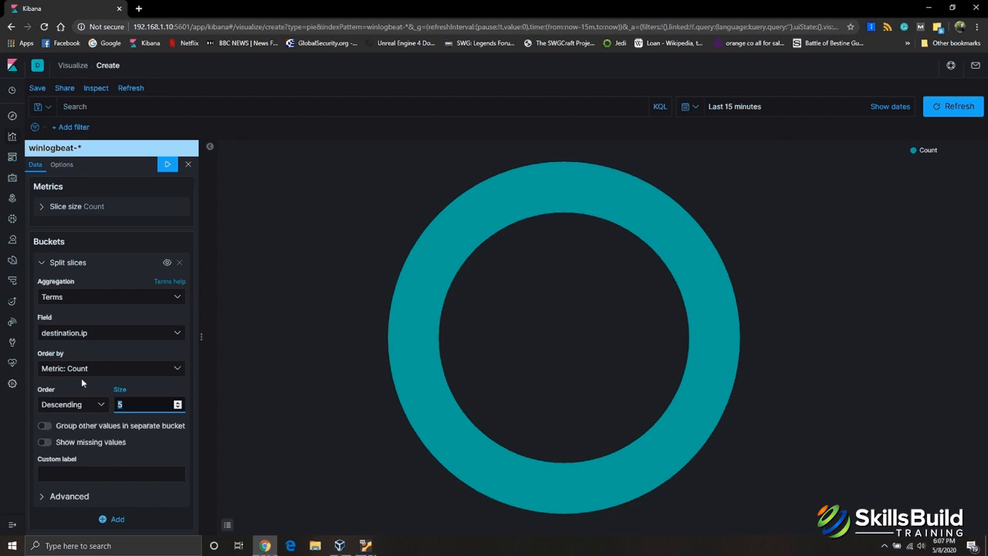
type("10")
left_click(169, 166)
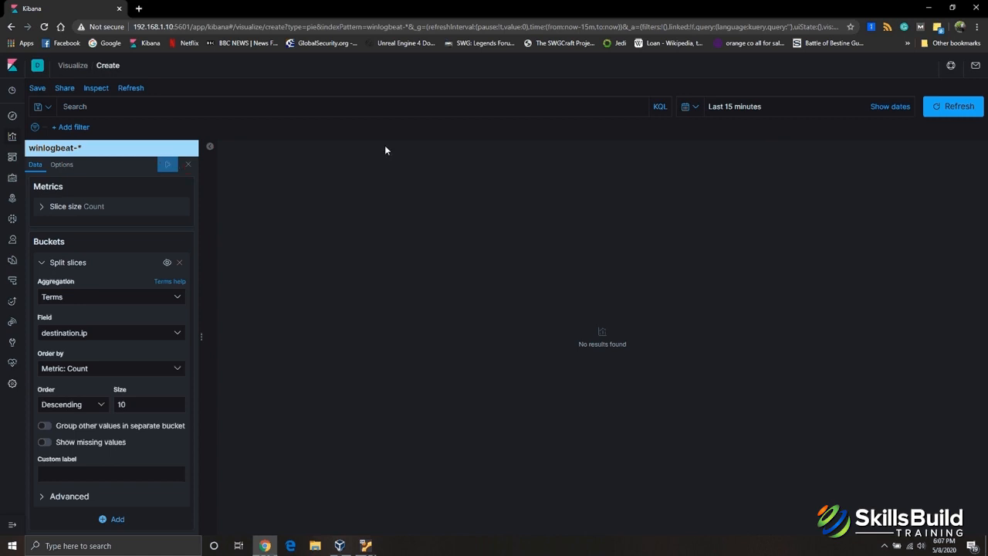
left_click(695, 106)
left_click(703, 243)
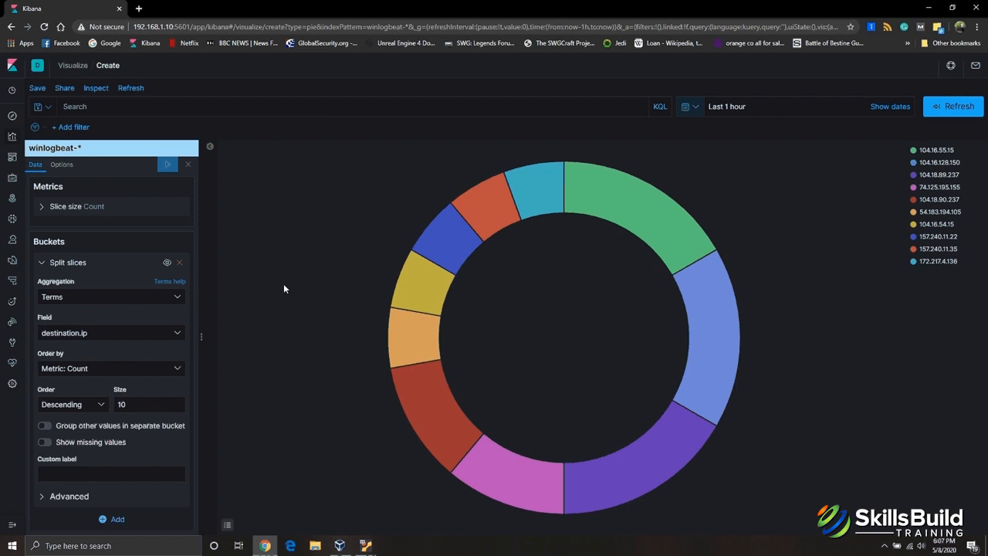
- Preview the chart as a solid pie with Donut turned off, and restore the donut shape
left_click(61, 164)
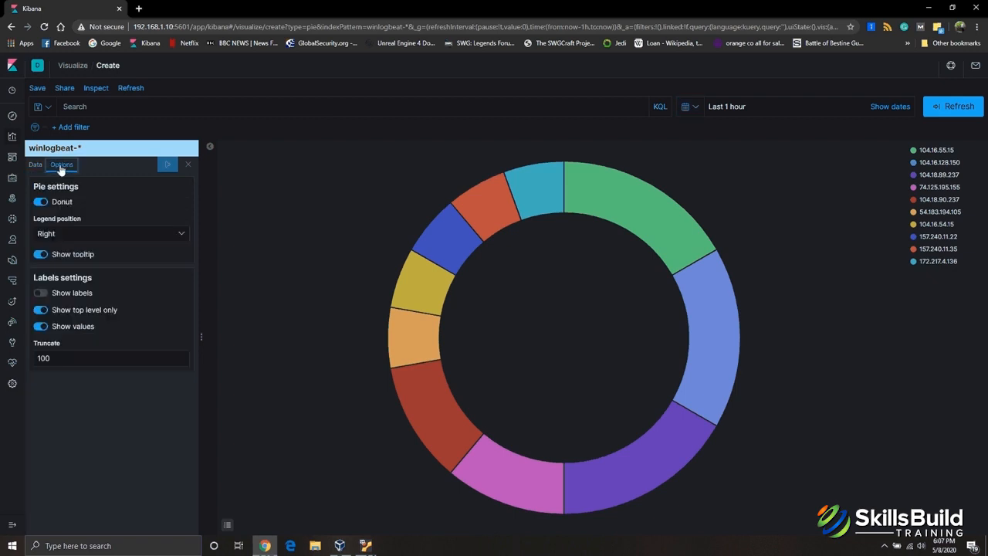
left_click(42, 203)
left_click(166, 164)
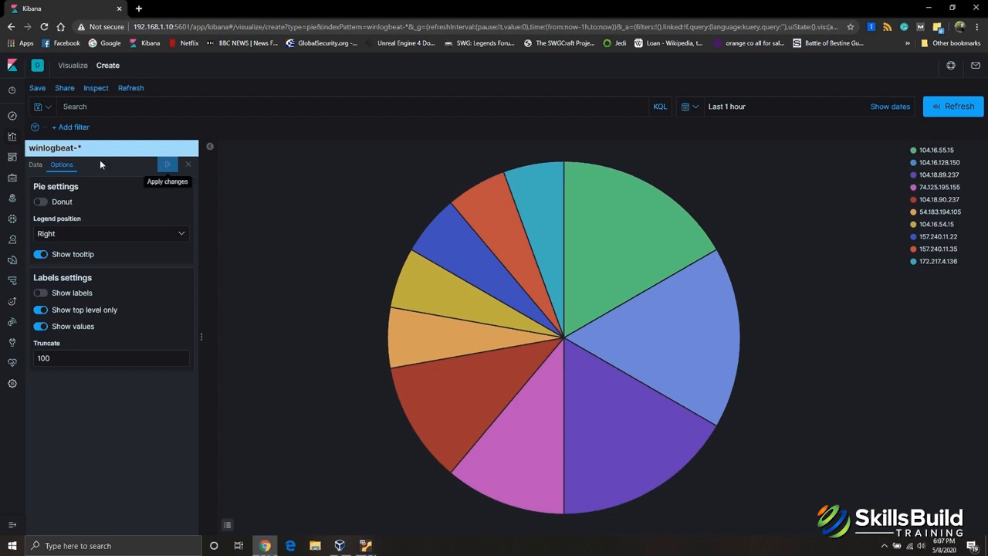
left_click(40, 202)
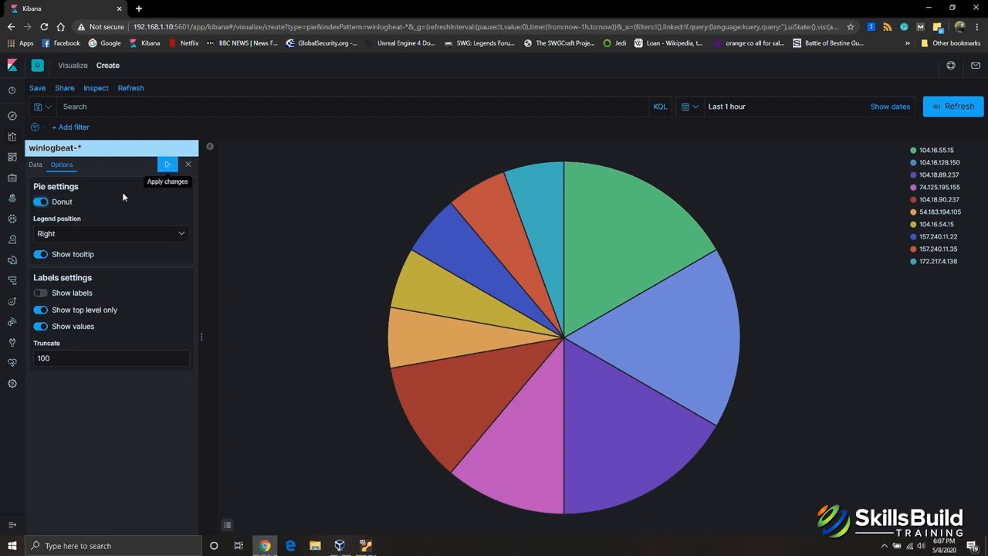
left_click(164, 165)
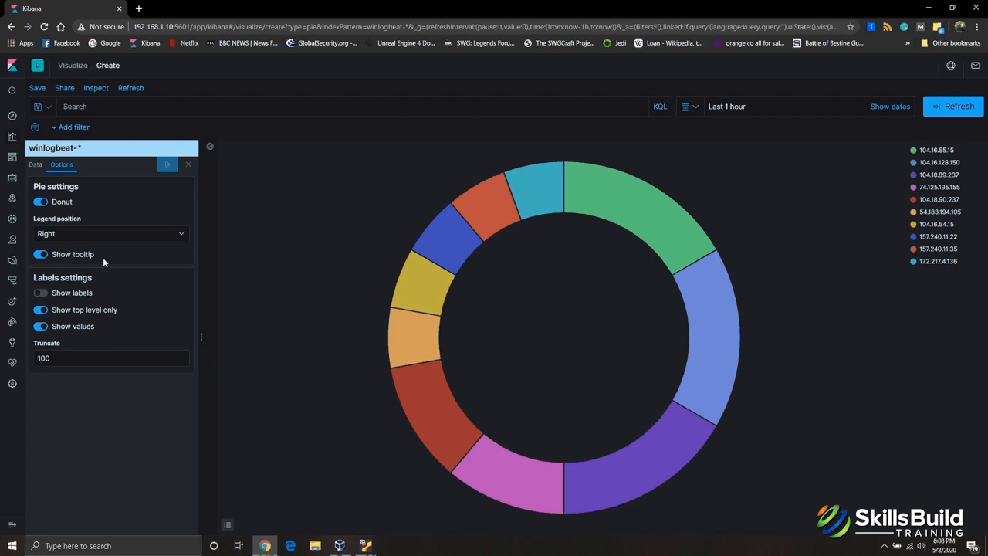
- Turn on Show labels for the pie and set its legend position to Bottom, applying the changes
left_click(39, 294)
left_click(166, 165)
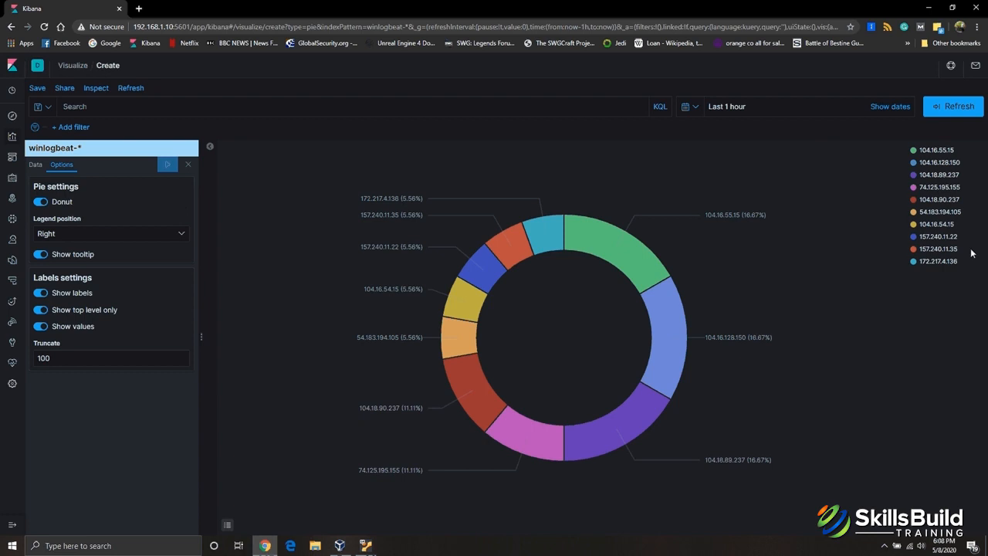
left_click(148, 238)
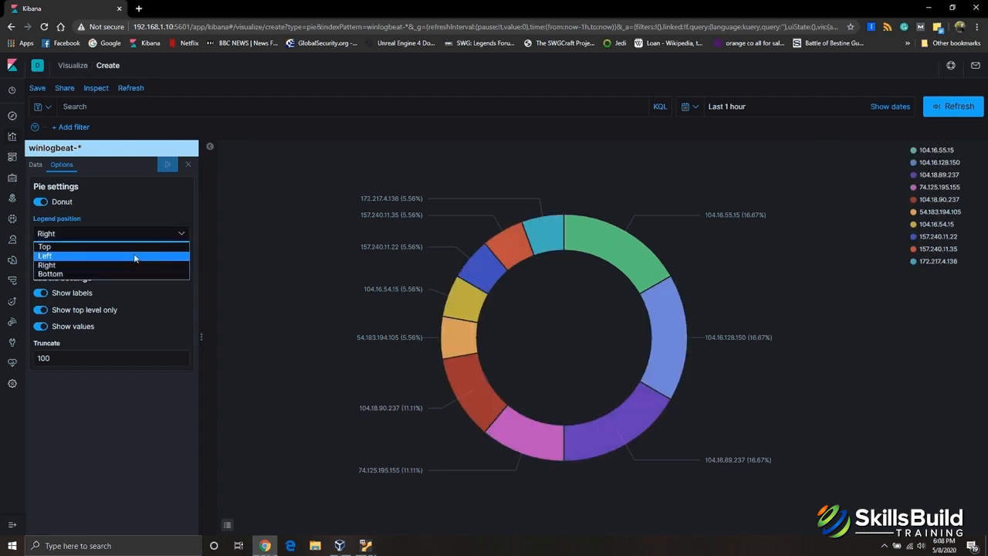
left_click(116, 273)
left_click(165, 166)
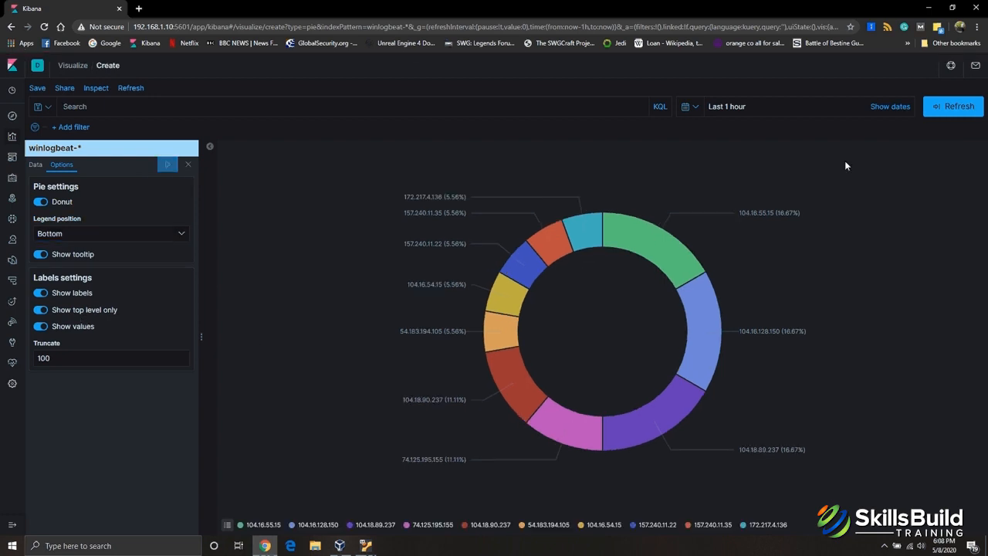
- Save the pie visualization with the title Destination_IPs
left_click(36, 89)
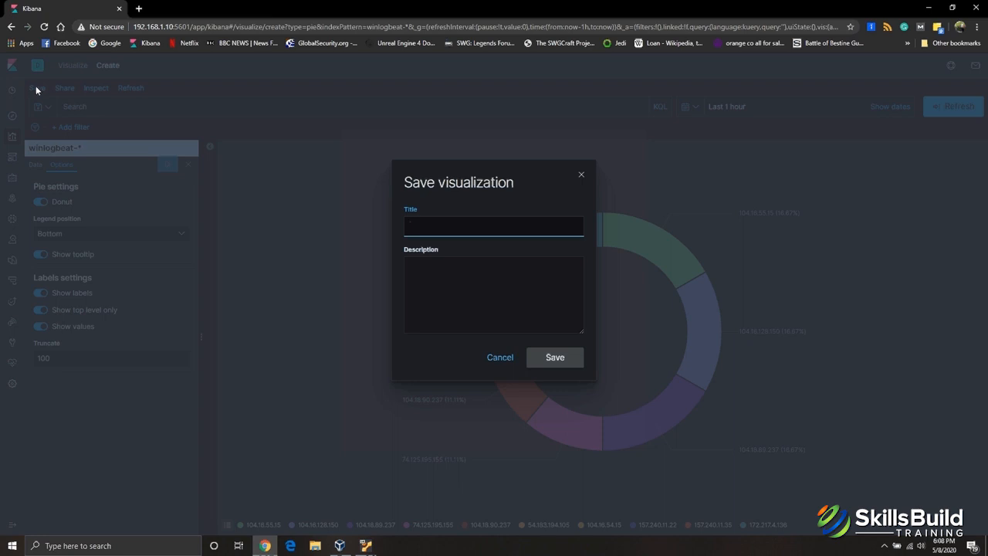
type("Destin")
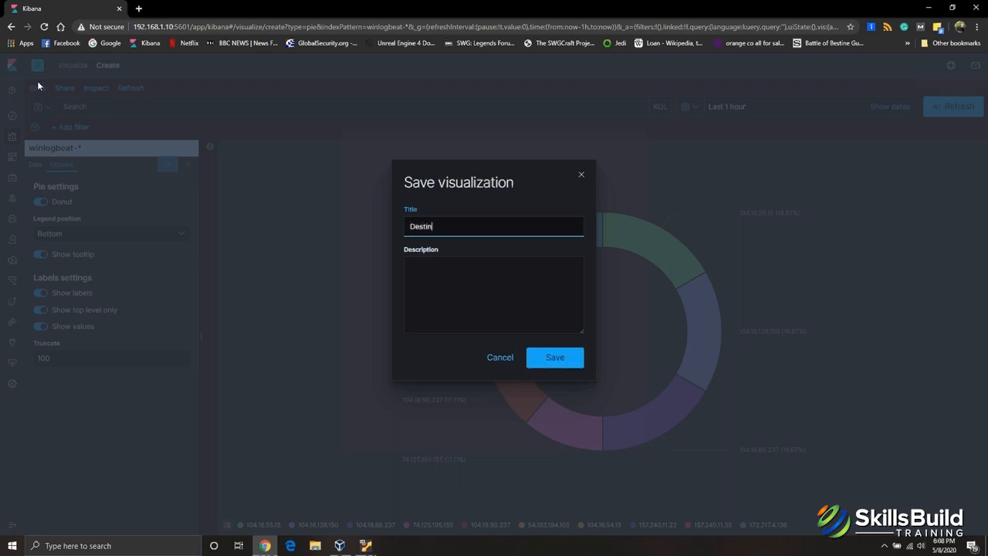
type("ation _IPs")
left_click(553, 358)
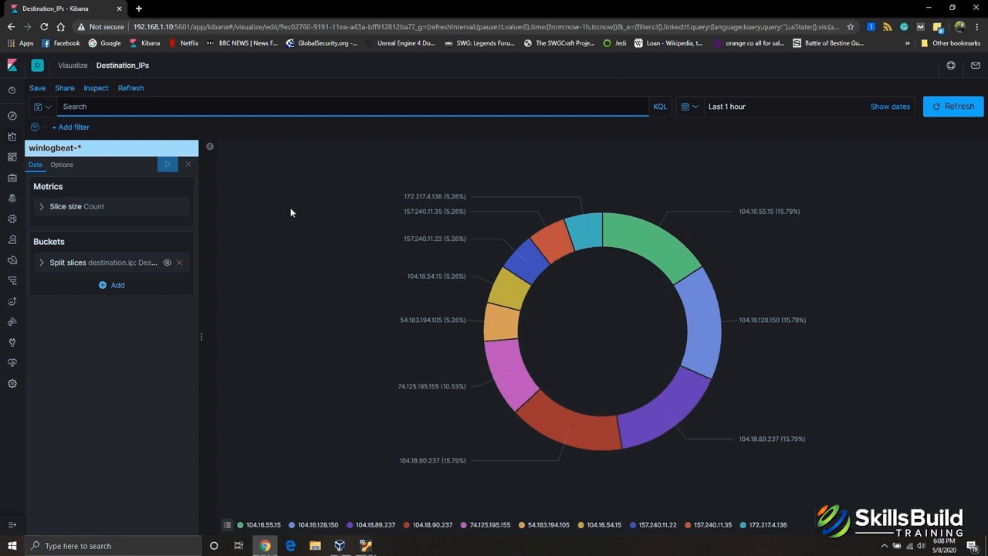
- Go to the list of all dashboards and create a new, empty dashboard
left_click(13, 160)
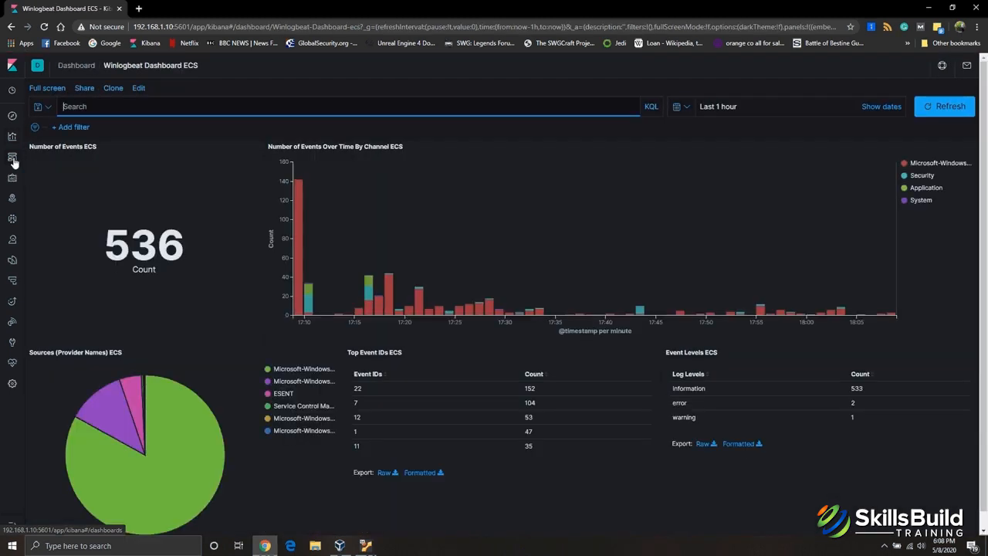
left_click(13, 161)
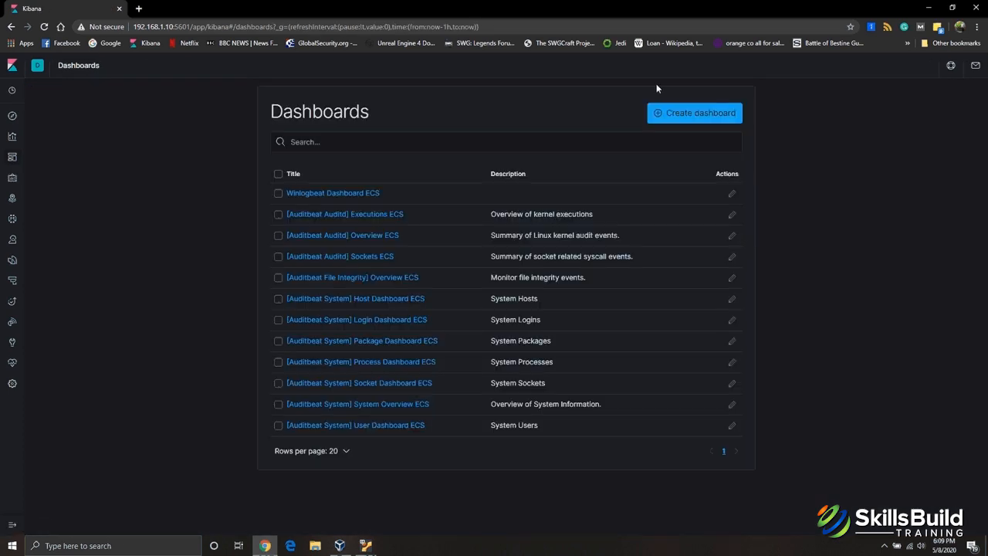
left_click(692, 116)
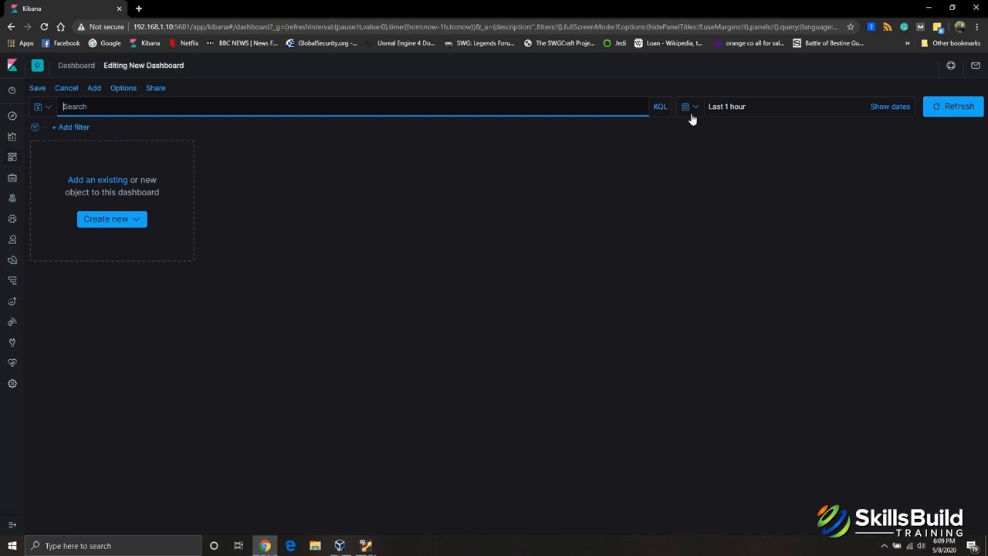
left_click(375, 170)
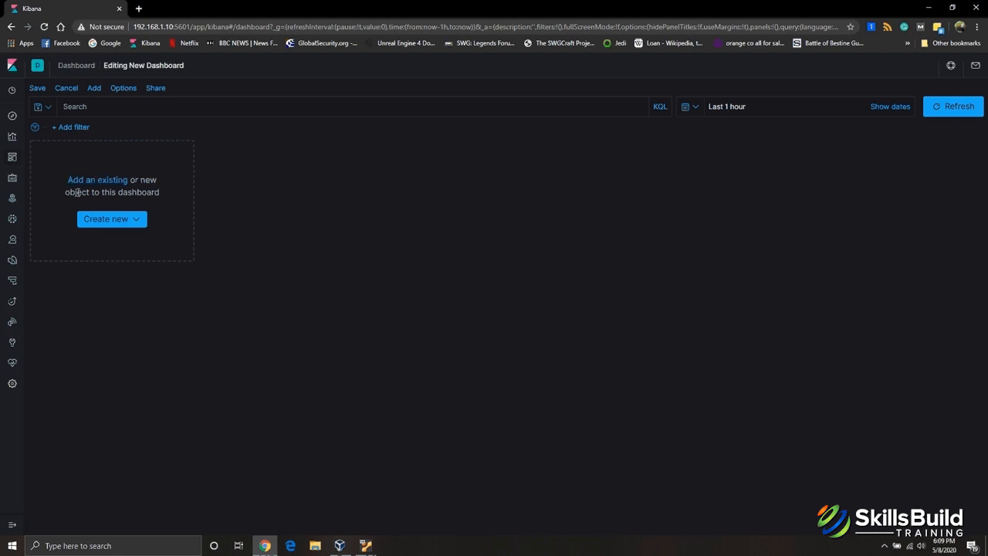
- Add the existing Destination_IPs visualization to the dashboard and resize its panel to be narrower and taller
left_click(109, 180)
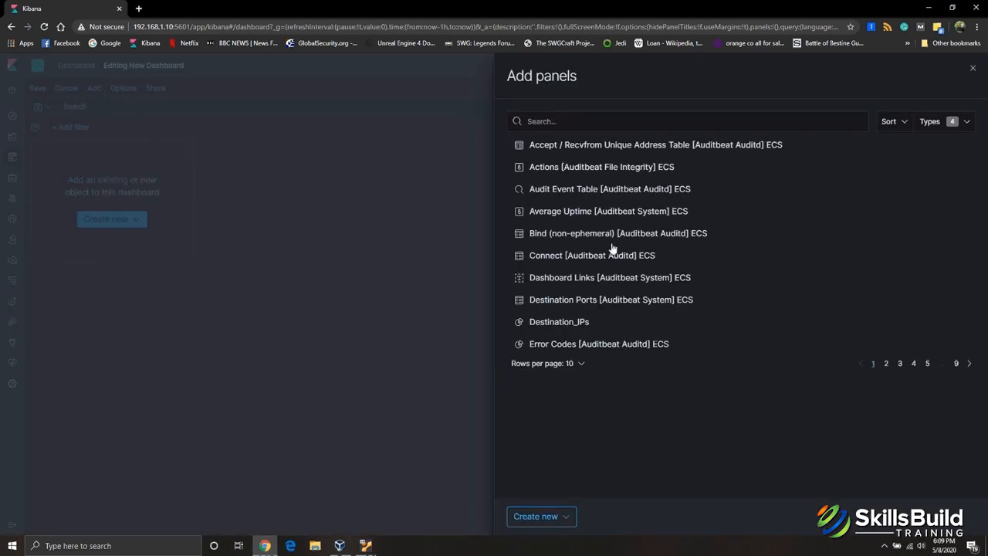
left_click(557, 323)
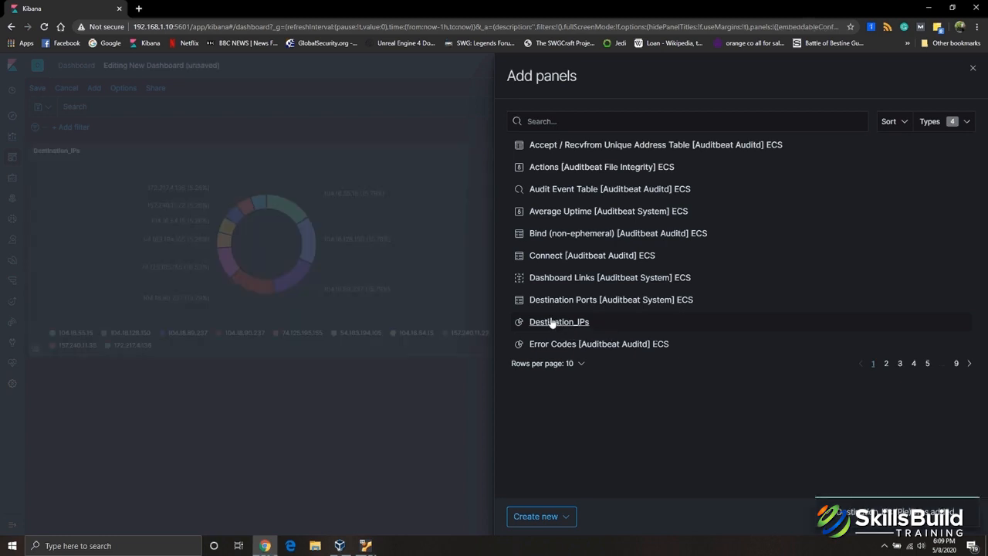
left_click(422, 431)
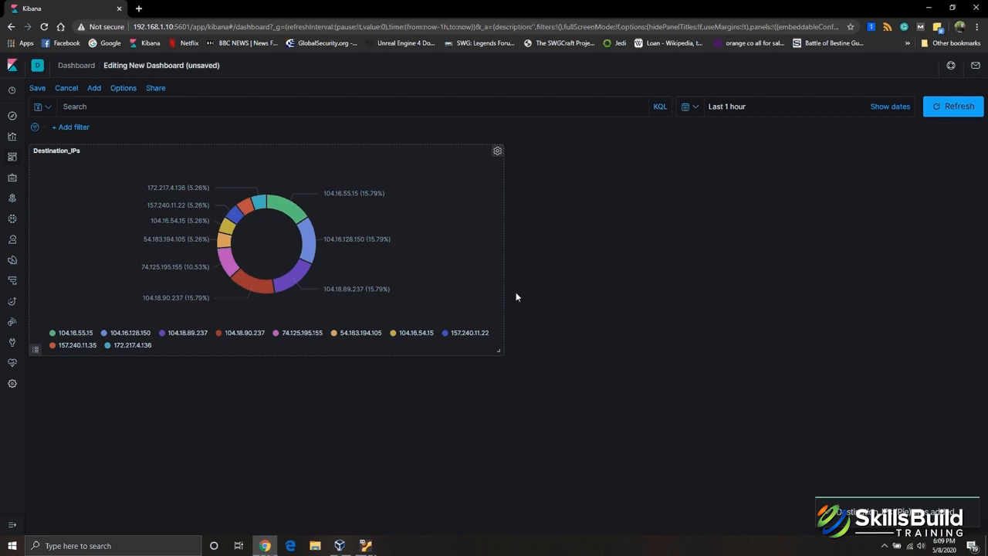
left_click_drag(500, 353, 402, 411)
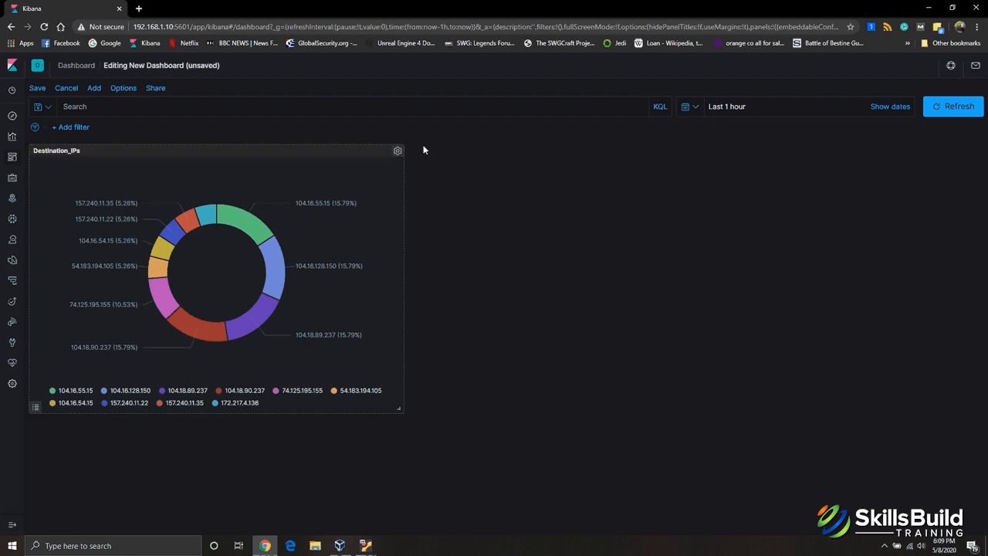
- Open the Destination_IPs visualization's editor from its dashboard panel and return to the unsaved dashboard
left_click(399, 153)
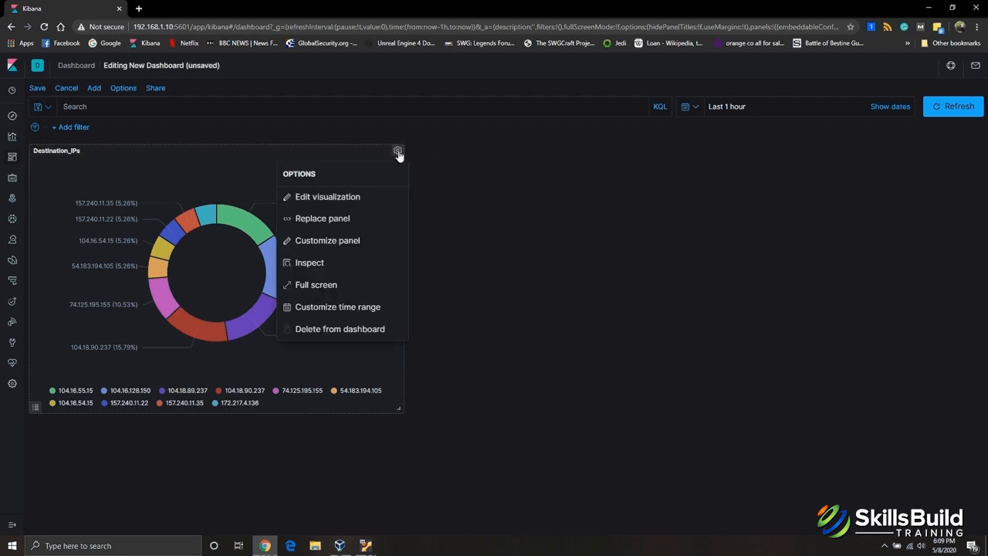
left_click(326, 199)
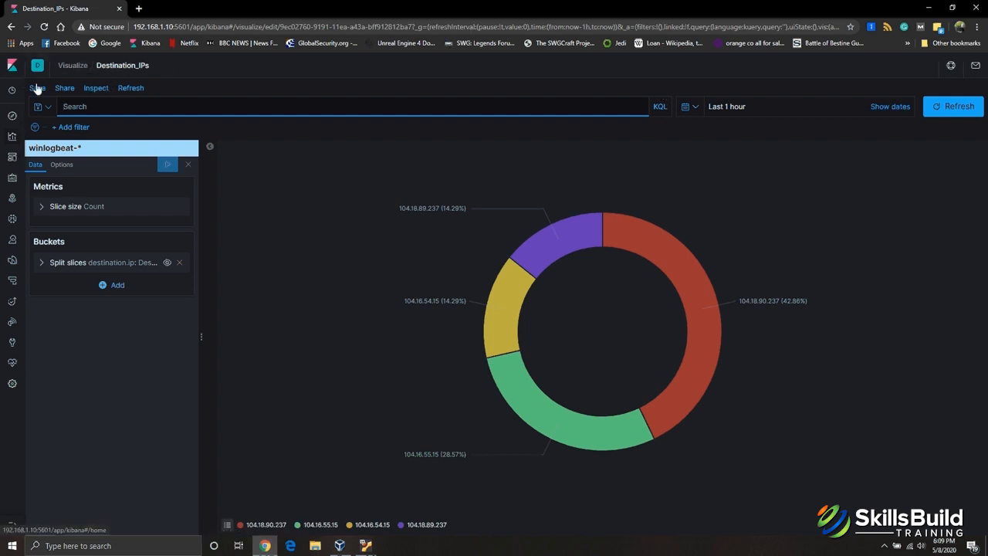
left_click(12, 27)
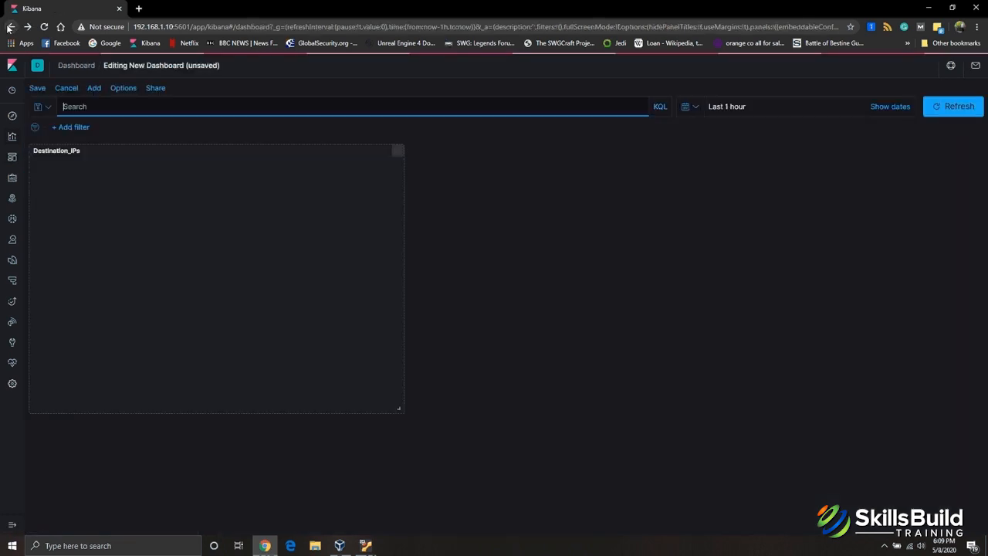
- Open the Destination_IPs panel's customization settings, switch its title display off and back on, and cancel the changes
left_click(397, 151)
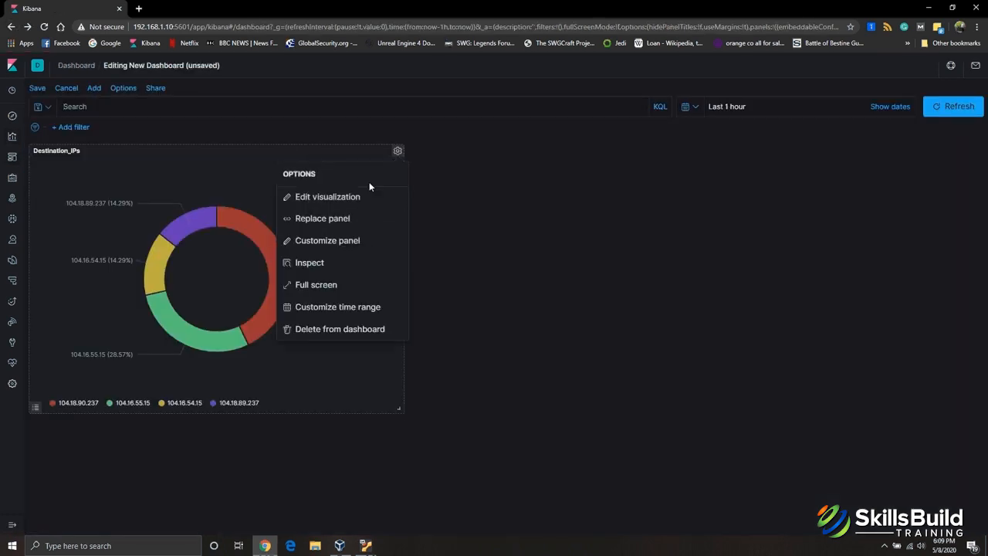
left_click(333, 243)
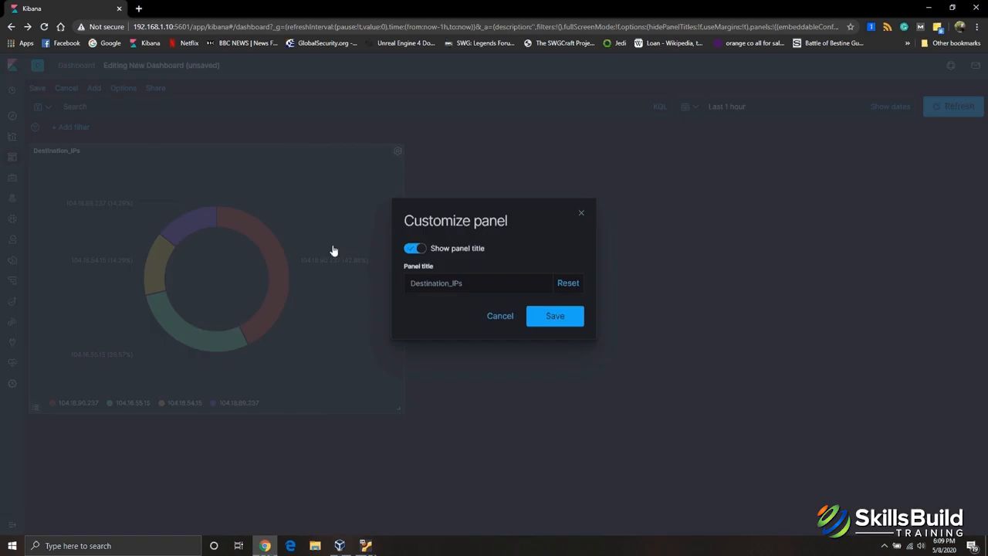
left_click(418, 251)
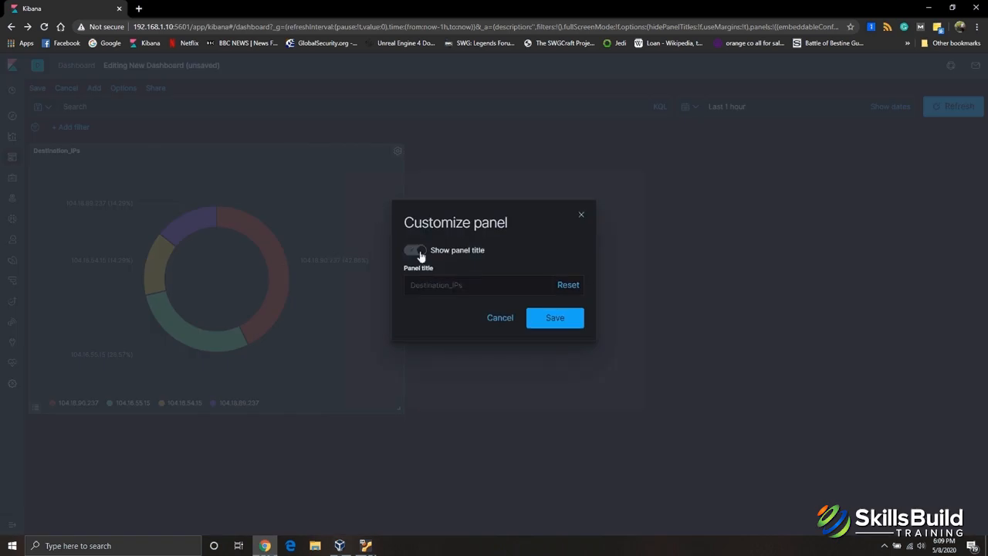
left_click(417, 251)
left_click(405, 286)
left_click(535, 253)
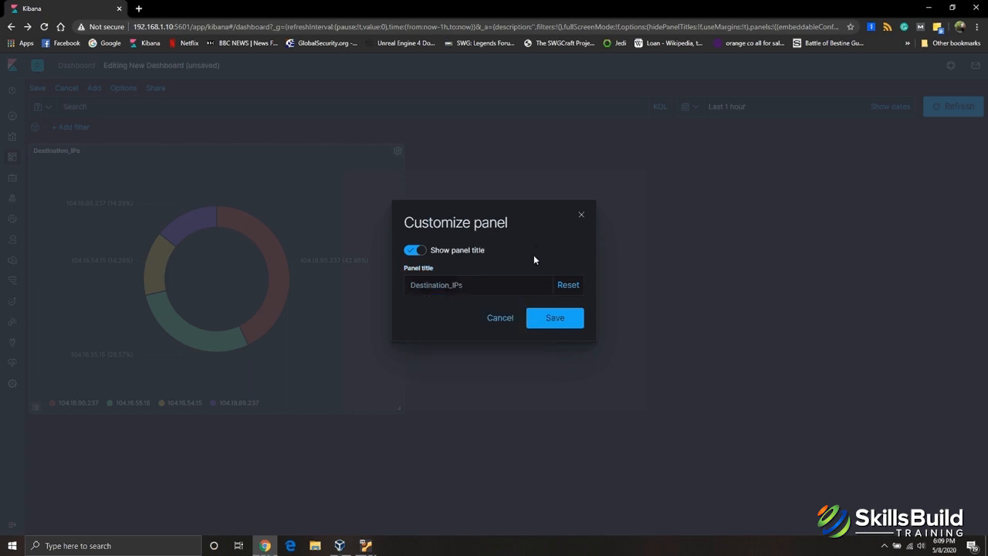
left_click(500, 318)
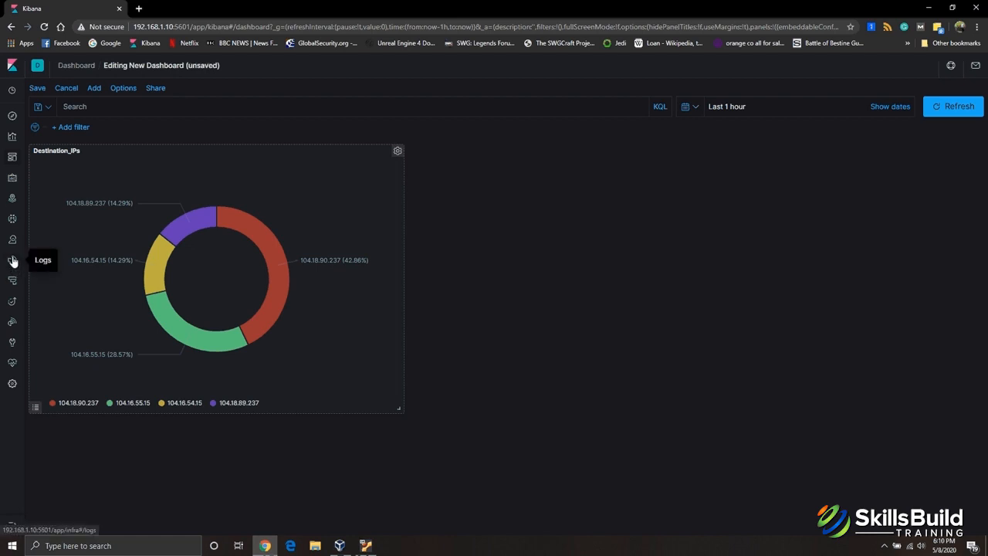
- Go to the Canvas workpads, look through the available templates, and return to the list of own workpads
left_click(12, 183)
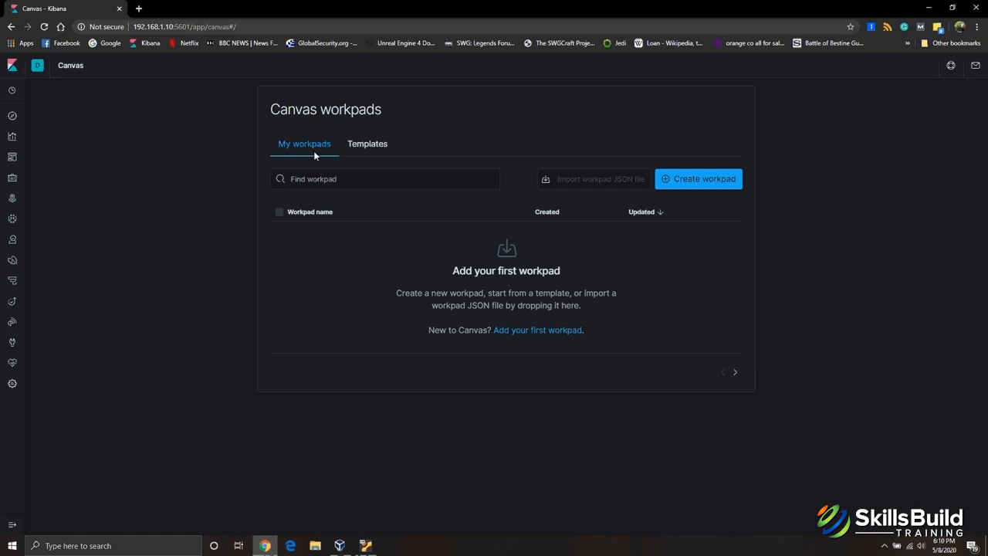
left_click(367, 151)
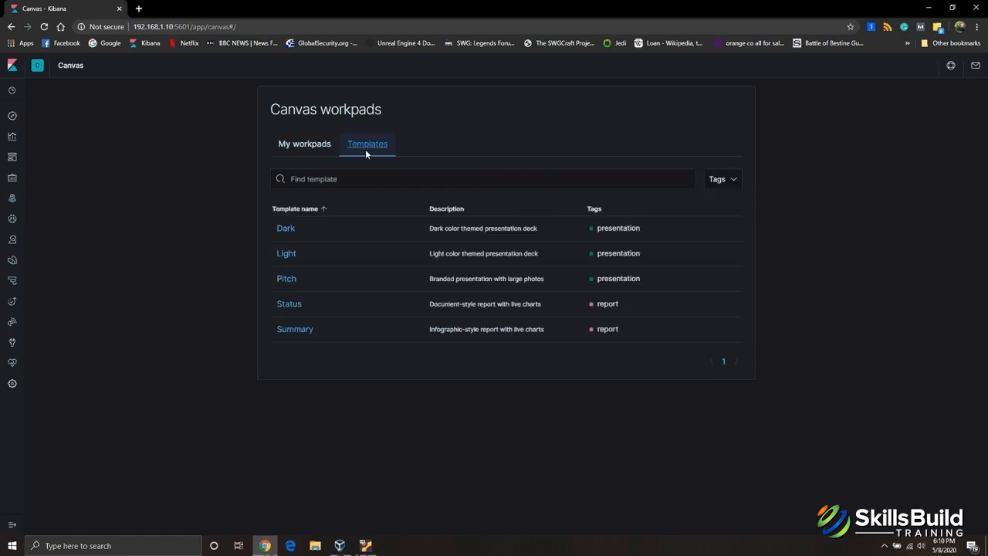
left_click(300, 146)
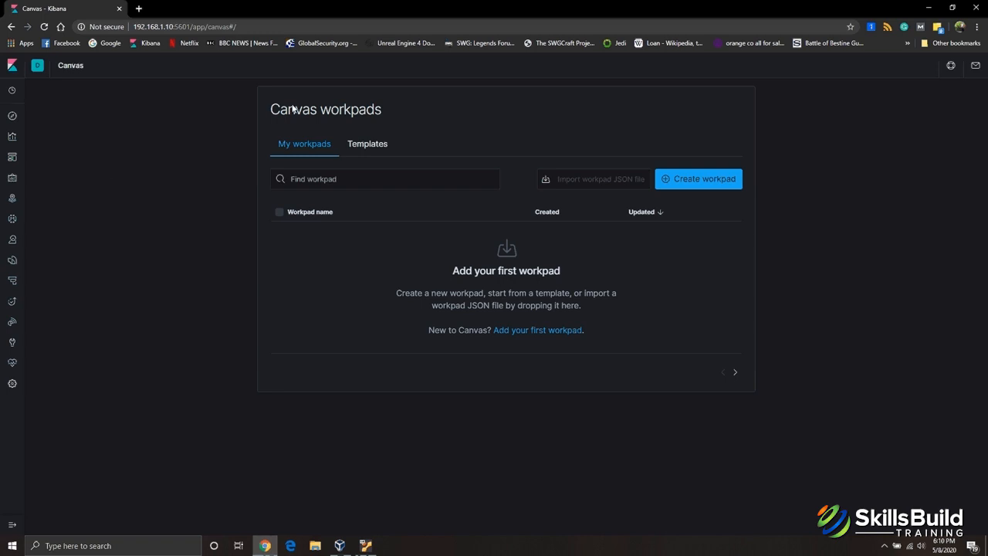
- Return to the list of all visualizations and start a new visualization with Lens
left_click(13, 144)
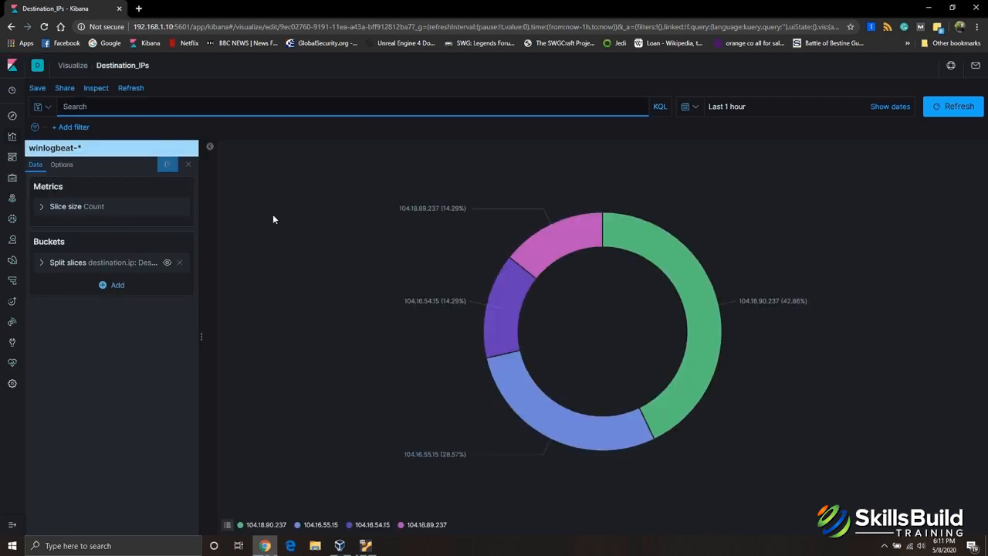
left_click(73, 65)
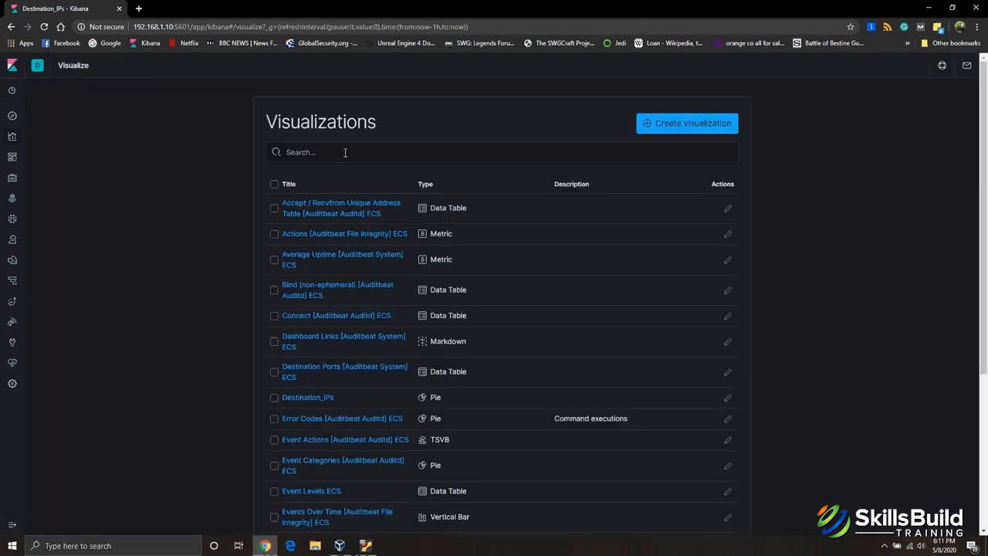
left_click(669, 130)
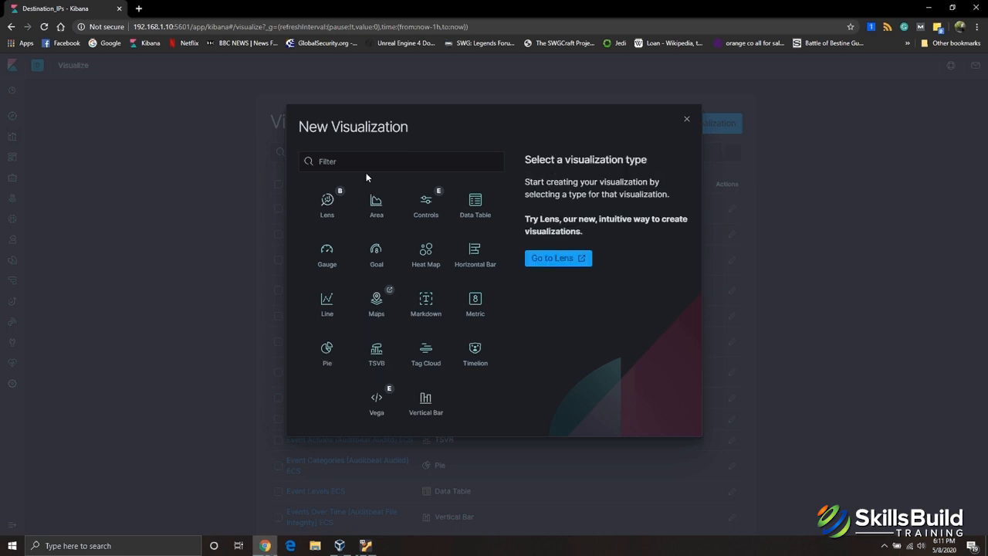
left_click(556, 258)
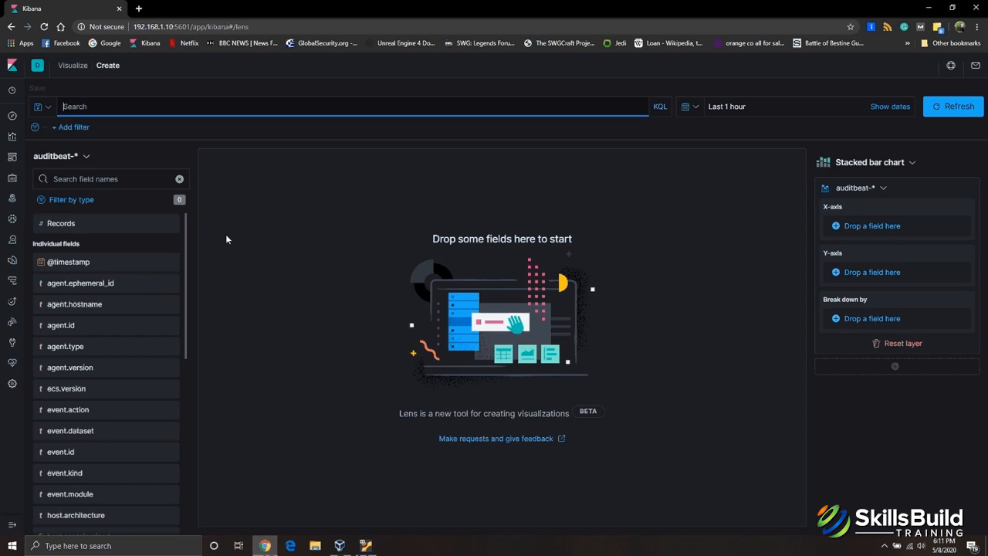
- Find the event.id field among the auditbeat-* fields and add it to the Lens workspace as a stacked bar chart
left_click_drag(184, 233, 201, 411)
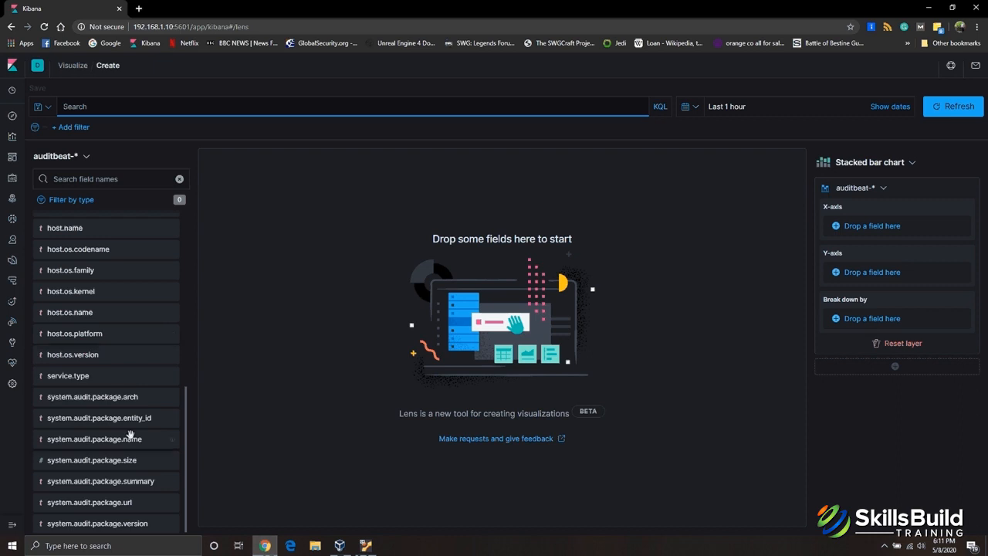
scroll(108, 423, "up", 1)
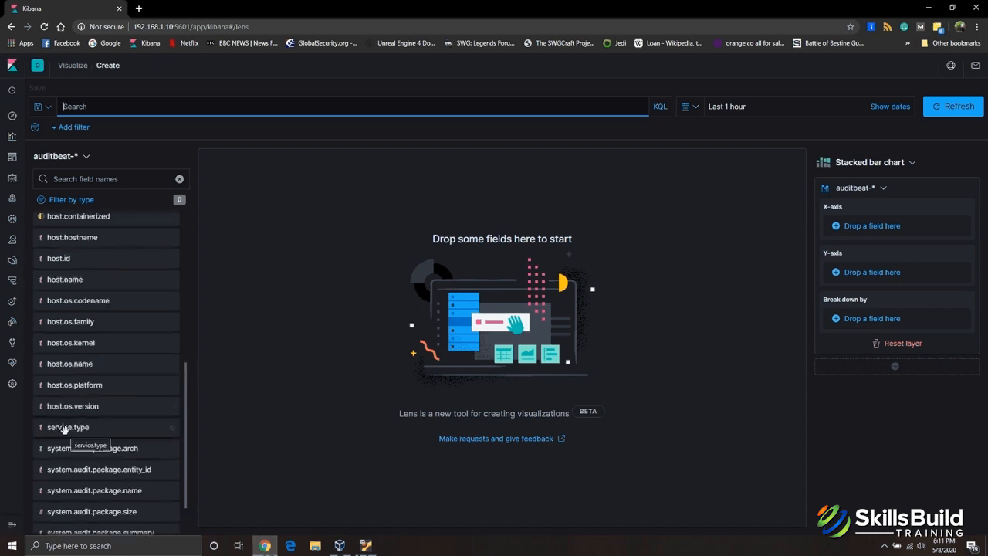
scroll(64, 429, "up", 3)
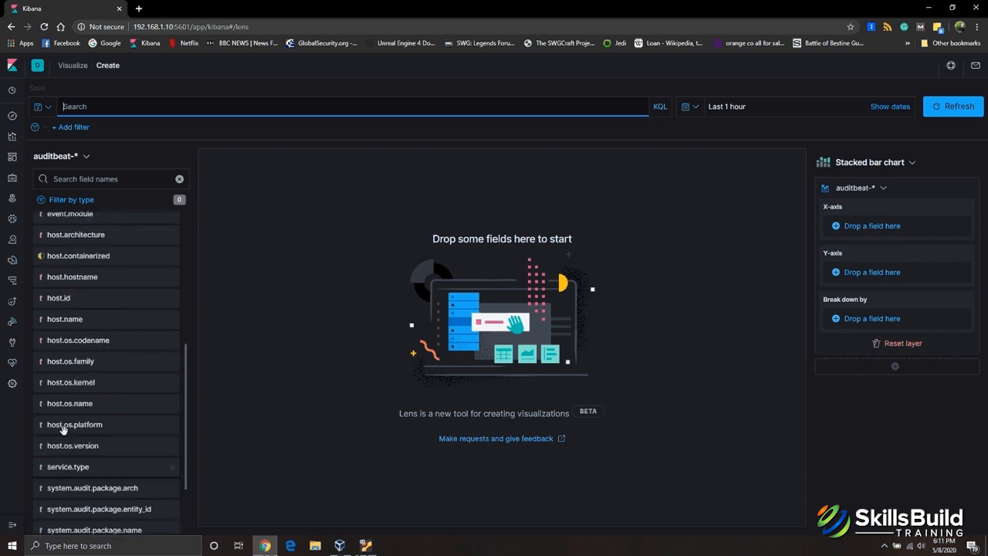
scroll(81, 303, "up", 3)
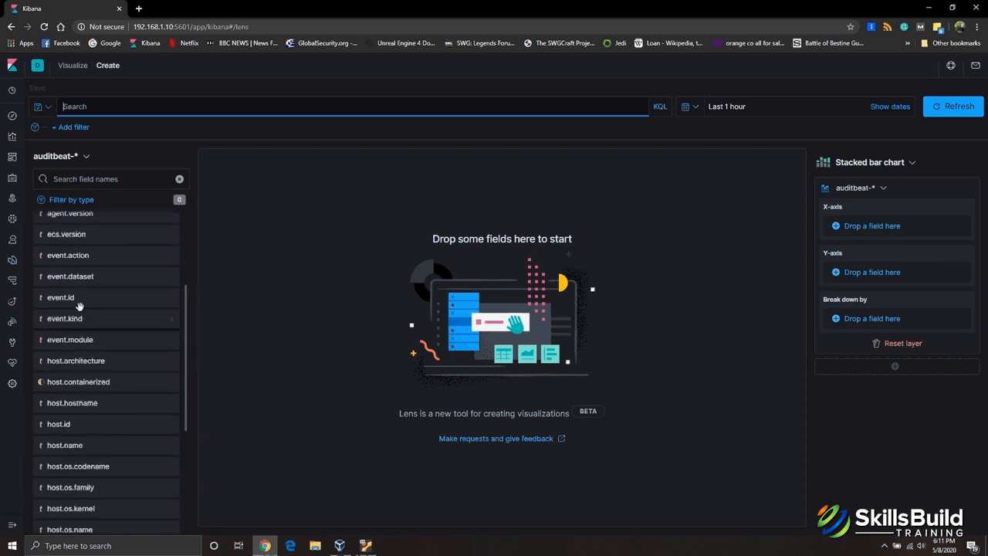
scroll(81, 299, "down", 2)
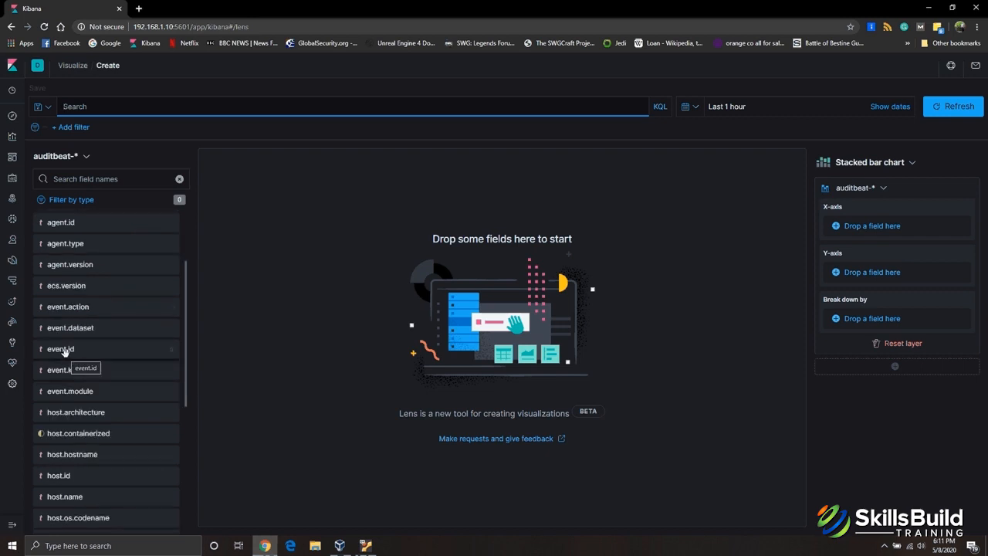
left_click_drag(64, 352, 505, 215)
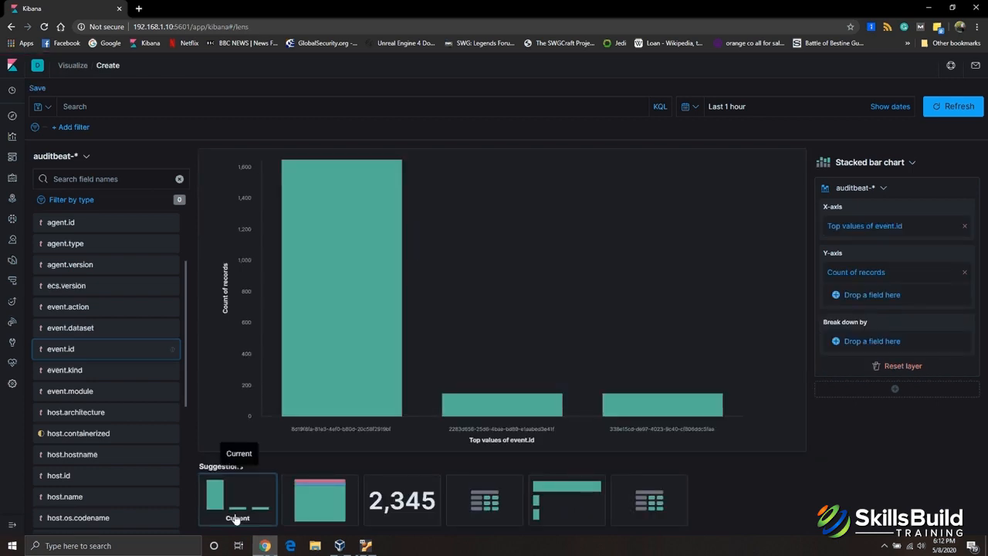
- Try the suggested metric, table and horizontal bar versions of the event.id chart and settle on the Over time suggestion
left_click(334, 506)
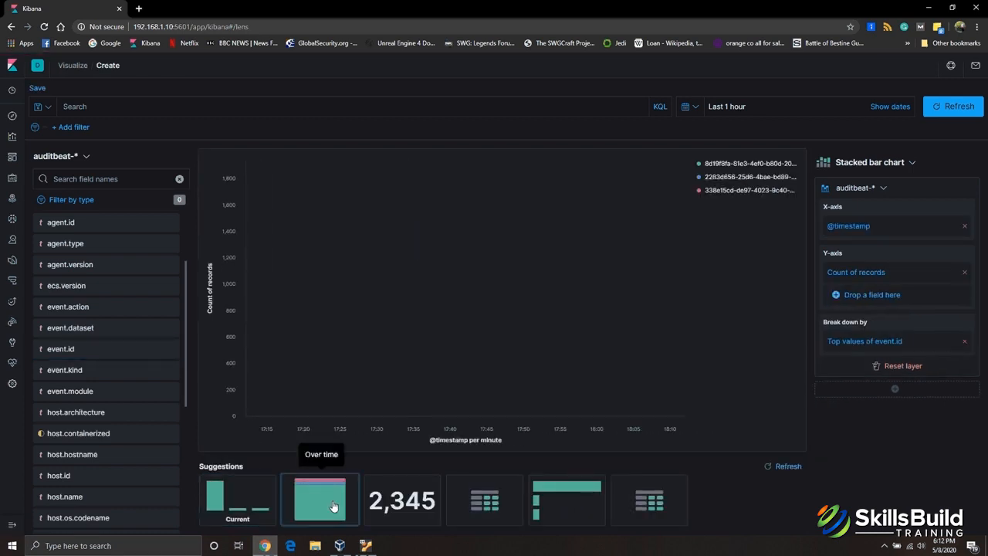
left_click(412, 501)
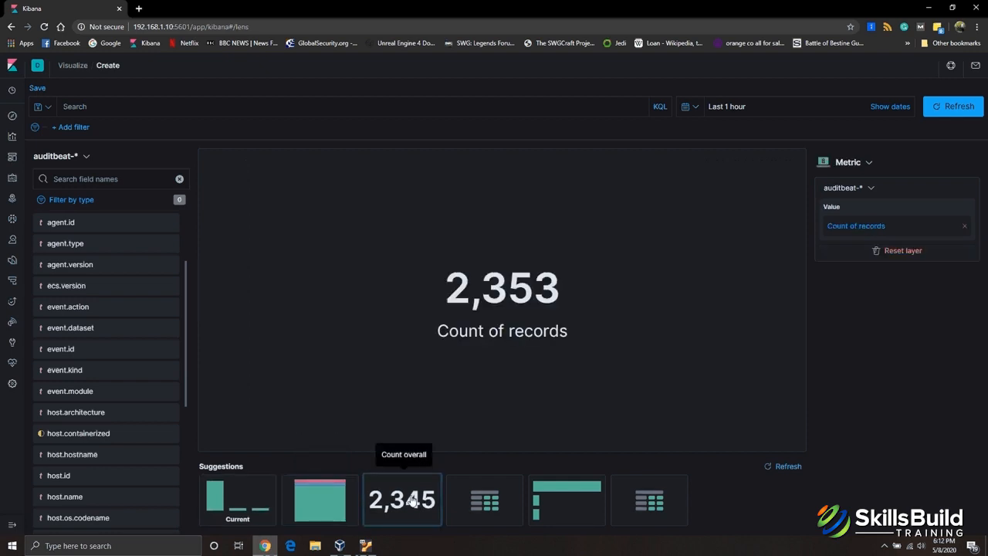
left_click(497, 504)
left_click(575, 509)
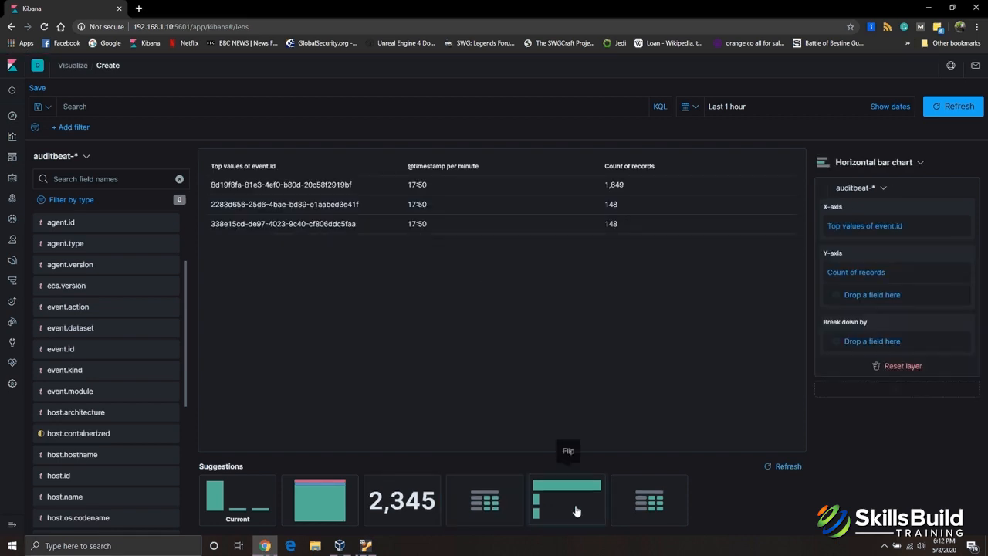
left_click(642, 502)
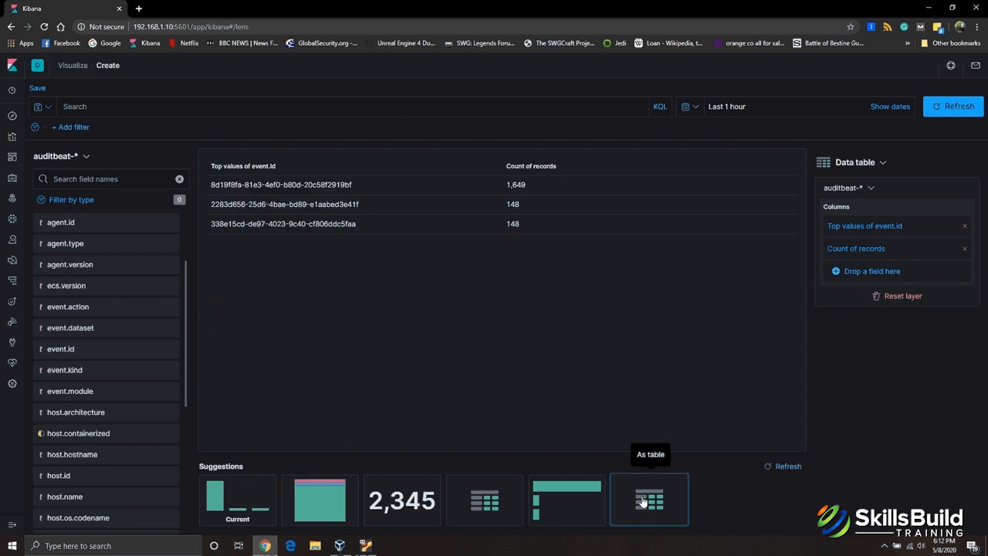
left_click(368, 505)
left_click(324, 504)
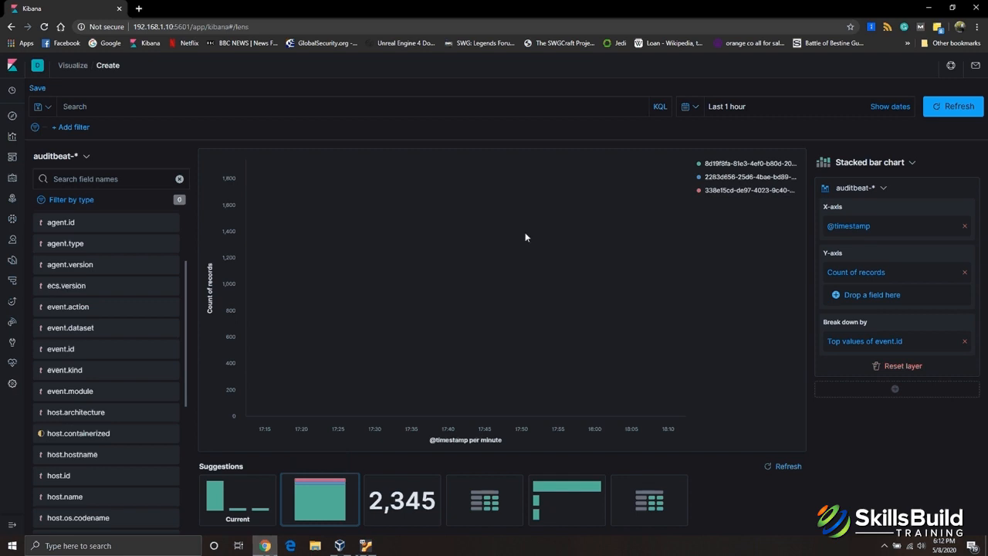
- Try the Last 24 hours and Last 7 days time ranges for the chart, and set it to Today
left_click(691, 107)
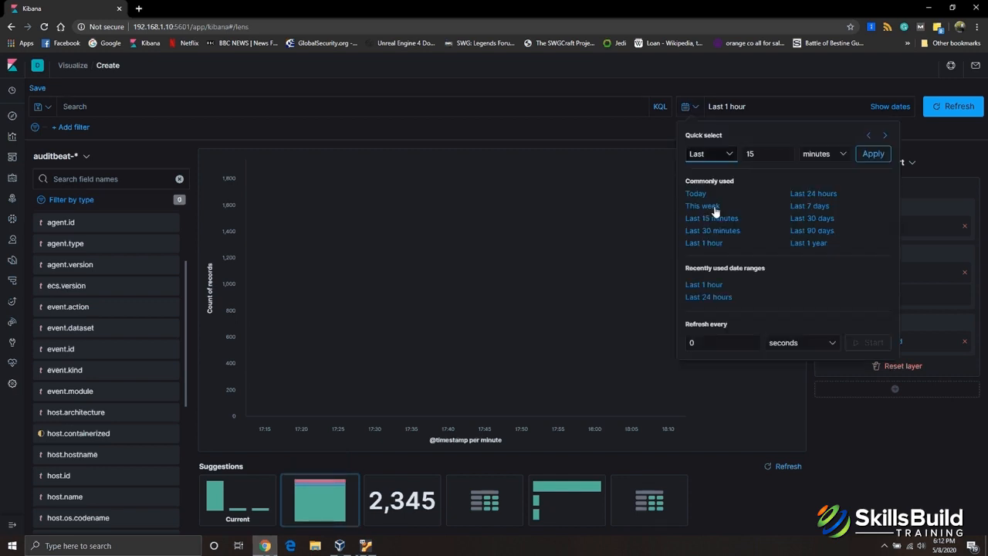
left_click(818, 194)
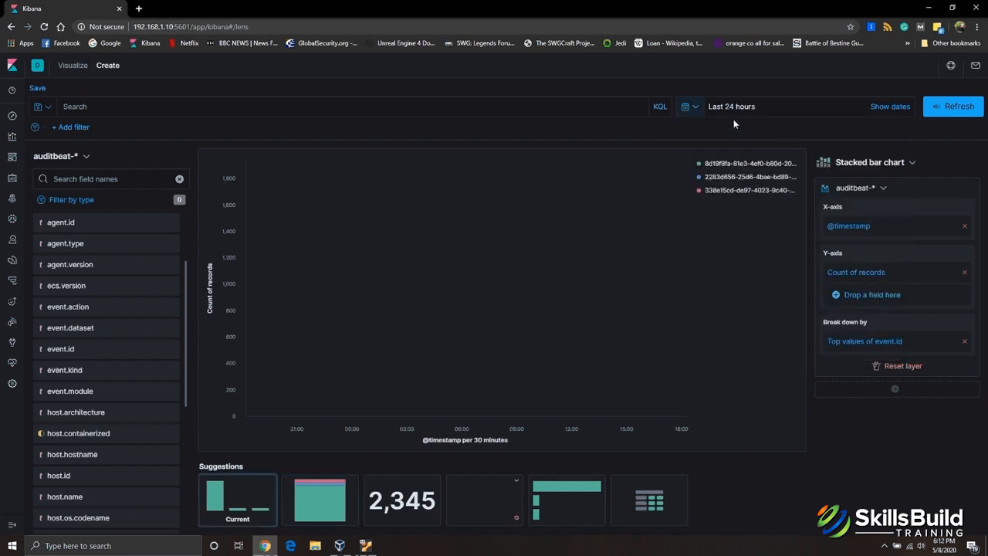
left_click(692, 107)
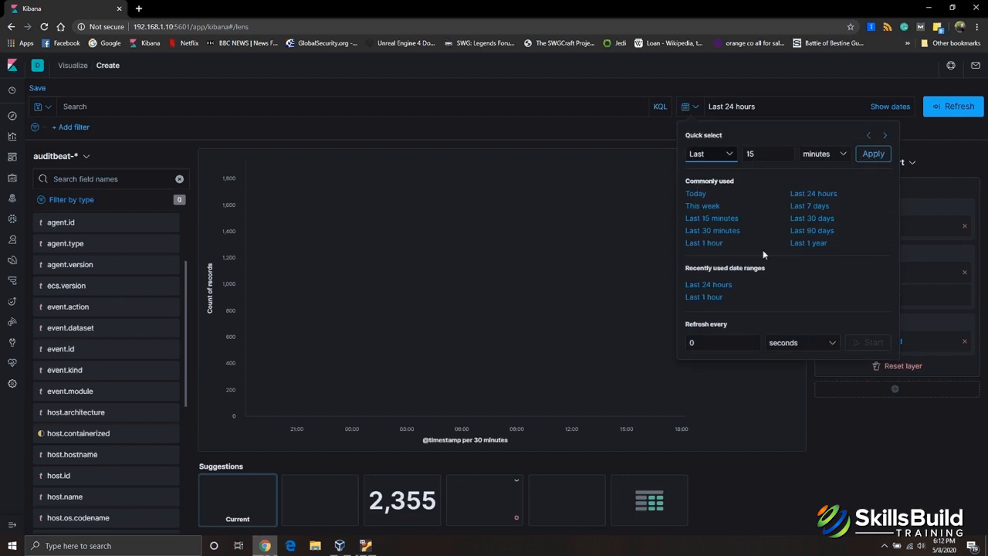
left_click(809, 206)
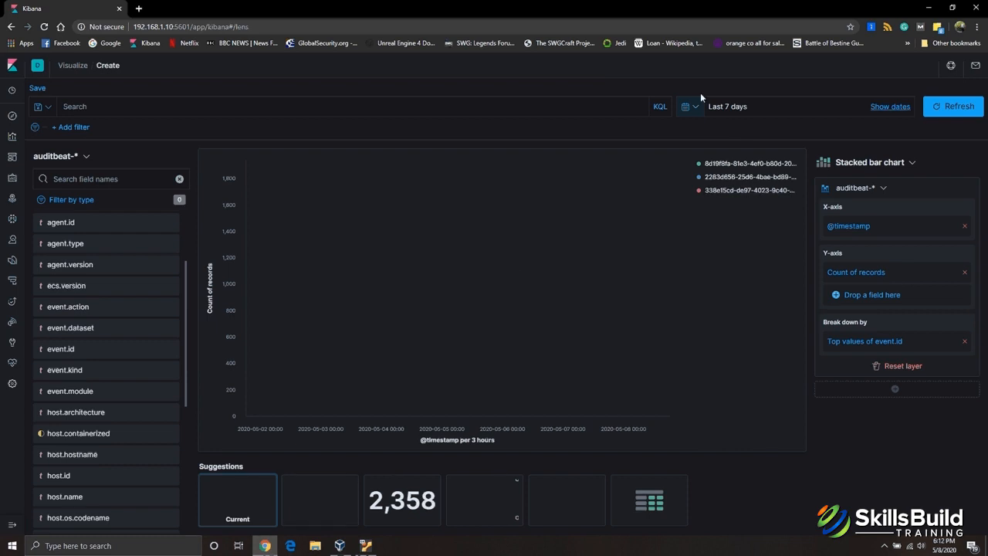
left_click(691, 108)
left_click(699, 195)
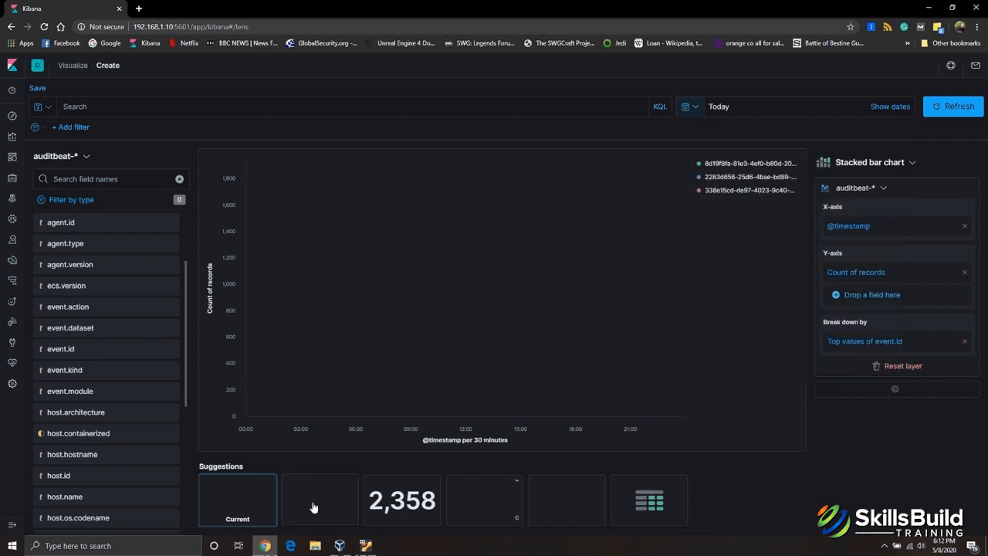
- Compare the suggested data table, record count metric and line chart, and switch the visualization back to the data table
left_click(649, 500)
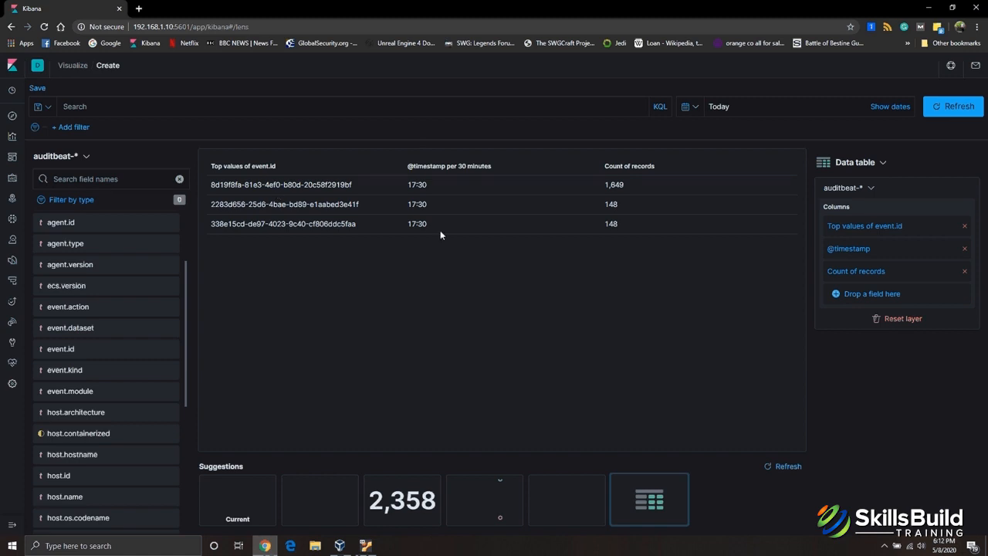
left_click(386, 500)
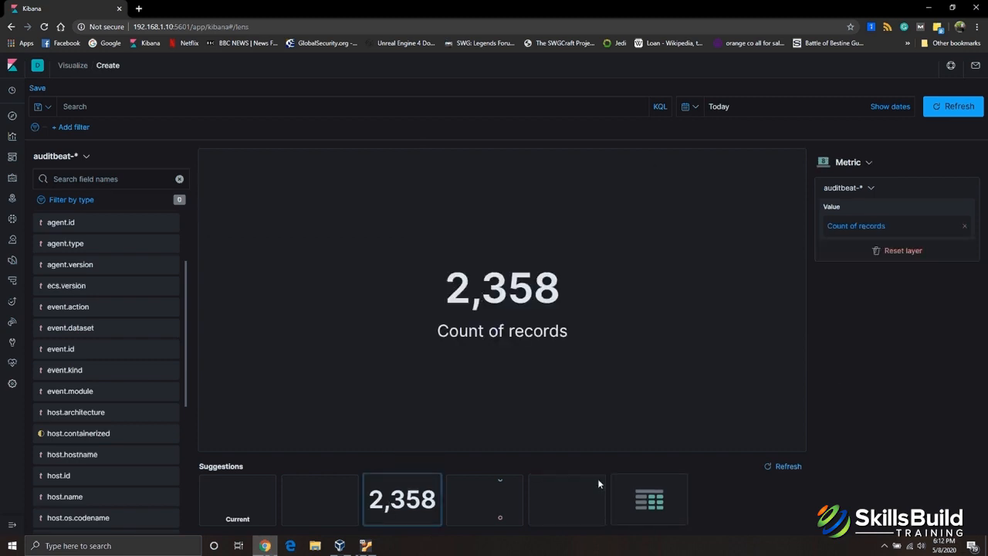
left_click(508, 508)
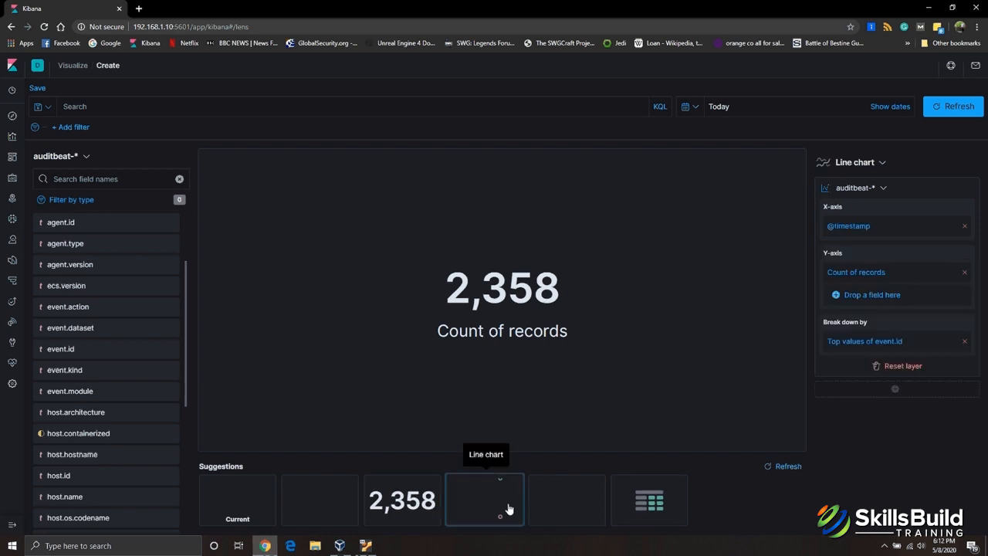
left_click(675, 502)
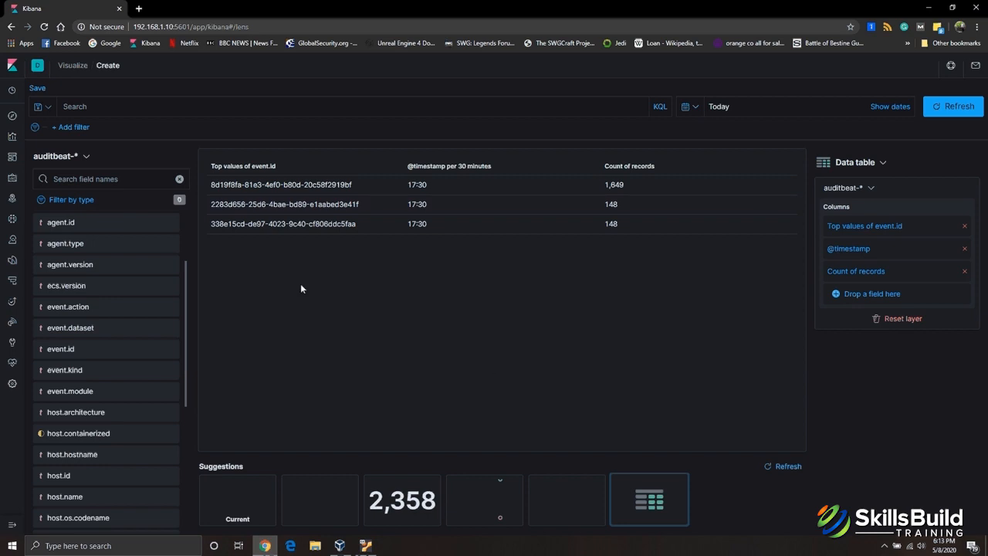
- Open the save dialog for the Lens visualization, cancel it, and switch the visualization to the record count metric
left_click(37, 89)
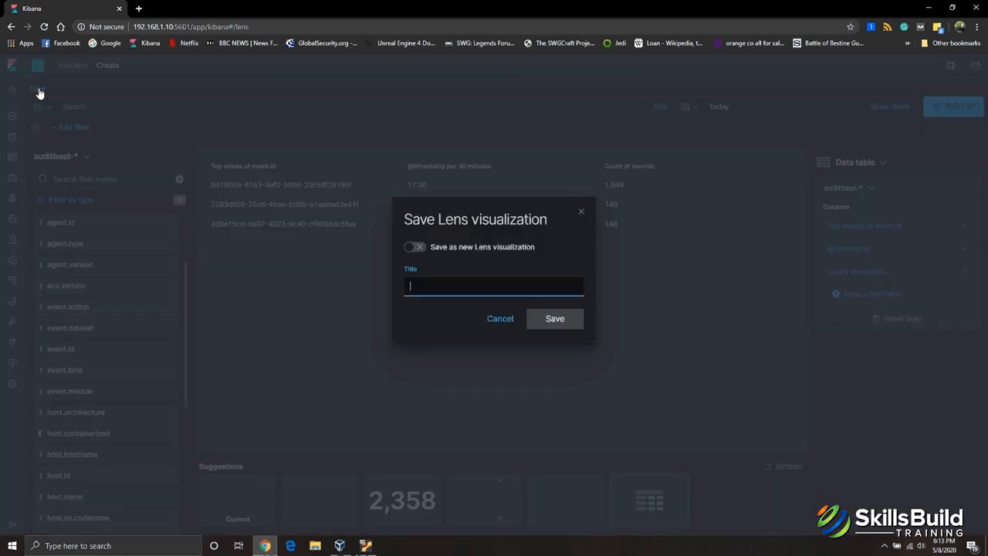
left_click(487, 319)
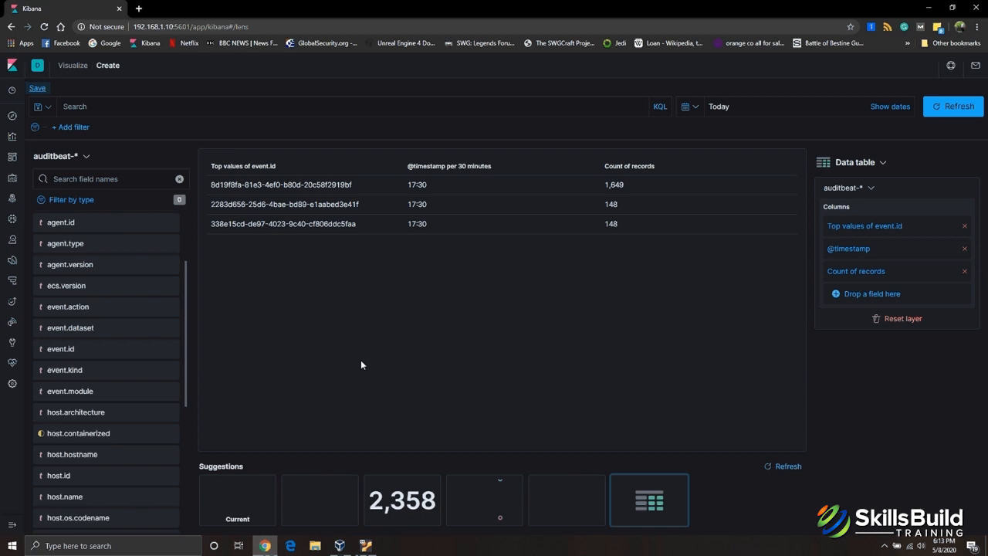
left_click(402, 501)
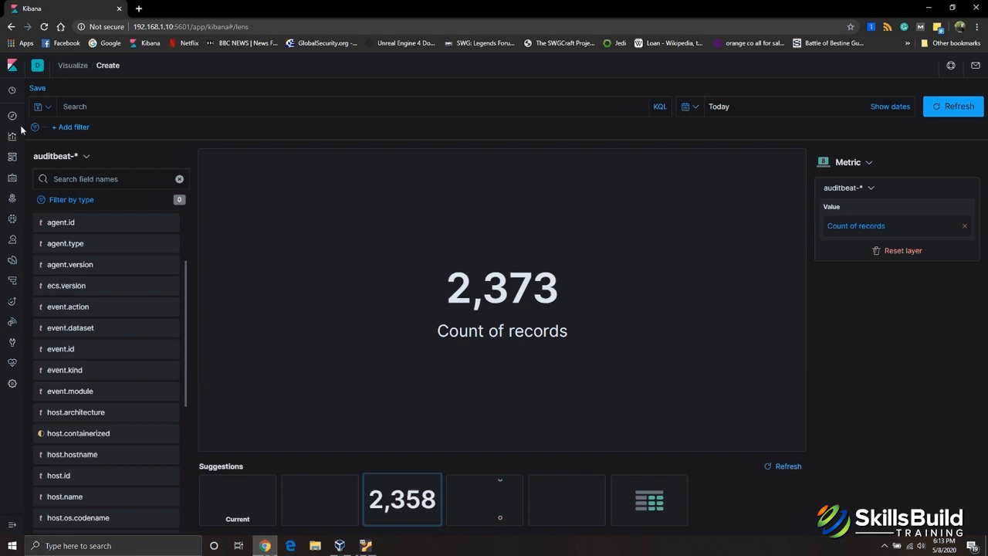
- Return to the saved visualizations list, view the available types for a new visualization, and close the type chooser
left_click(65, 67)
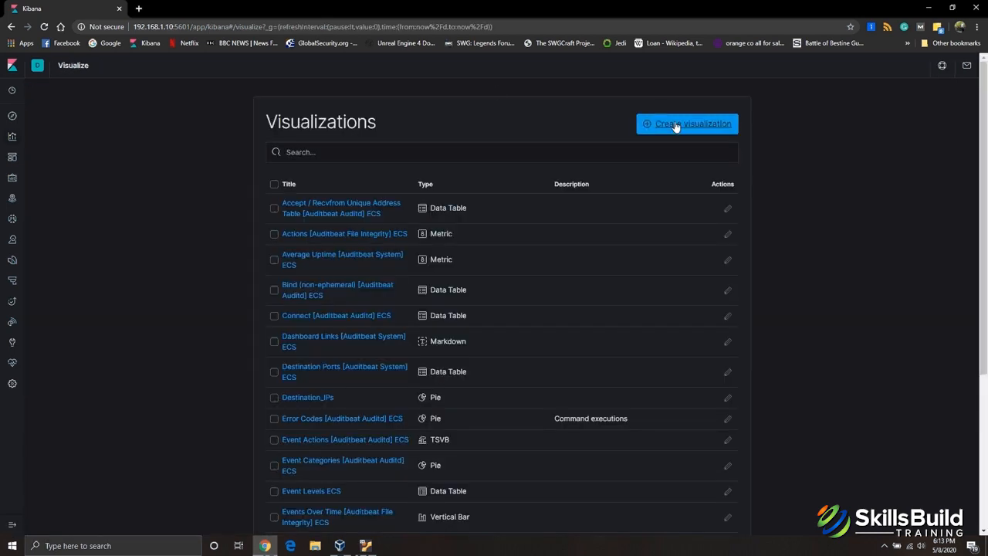
left_click(664, 124)
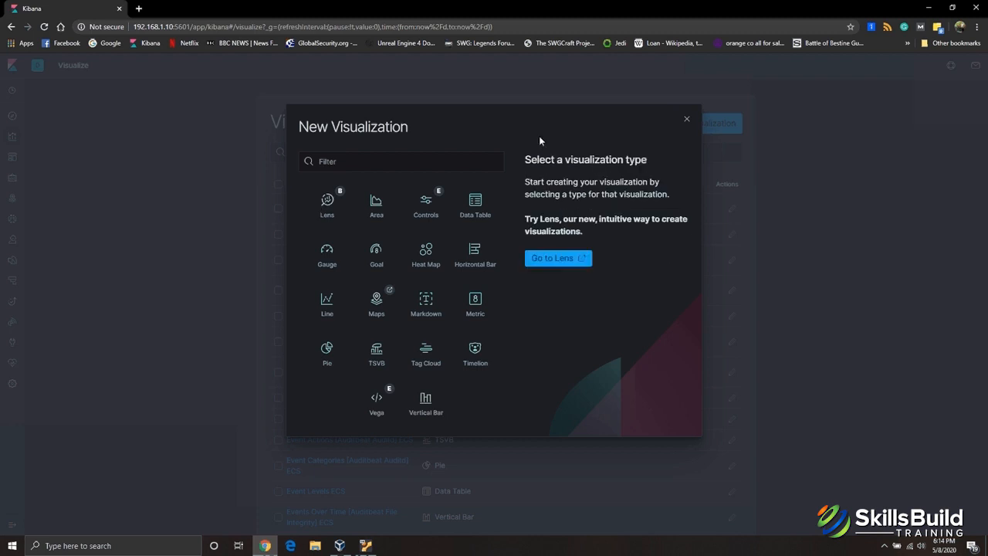
left_click(685, 121)
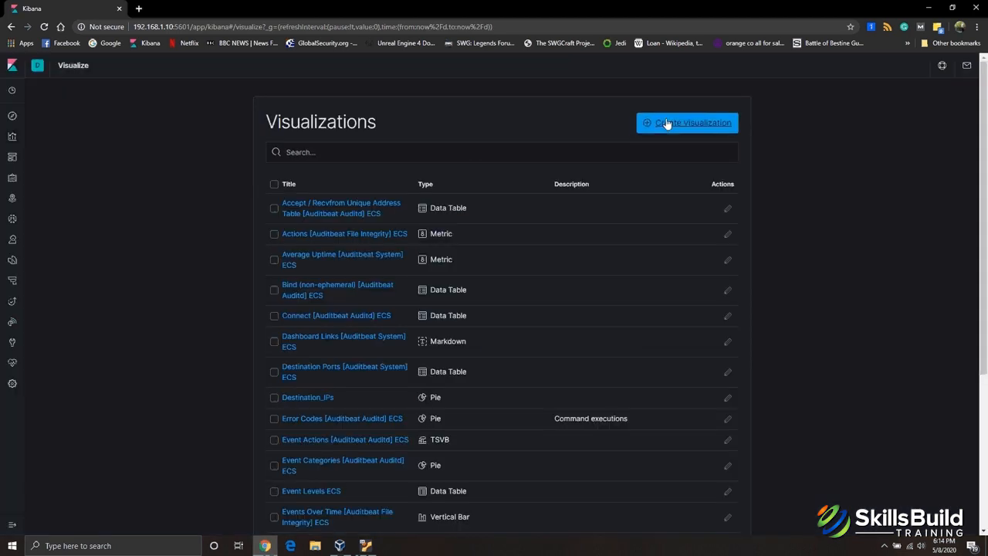
- Go back to the unsaved dashboard with the Destination_IPs chart and view the panels that can be added, without adding any
left_click(12, 159)
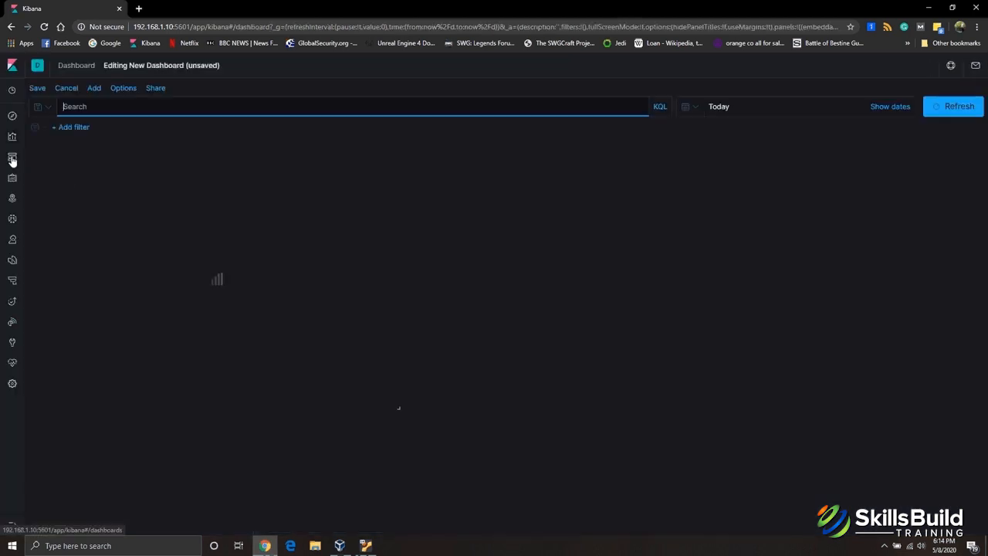
left_click(579, 225)
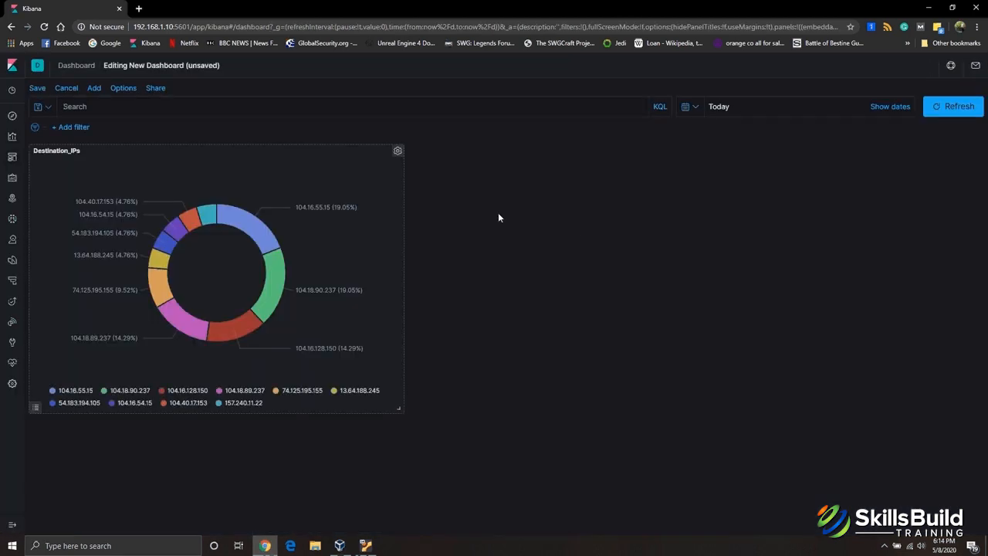
left_click(94, 88)
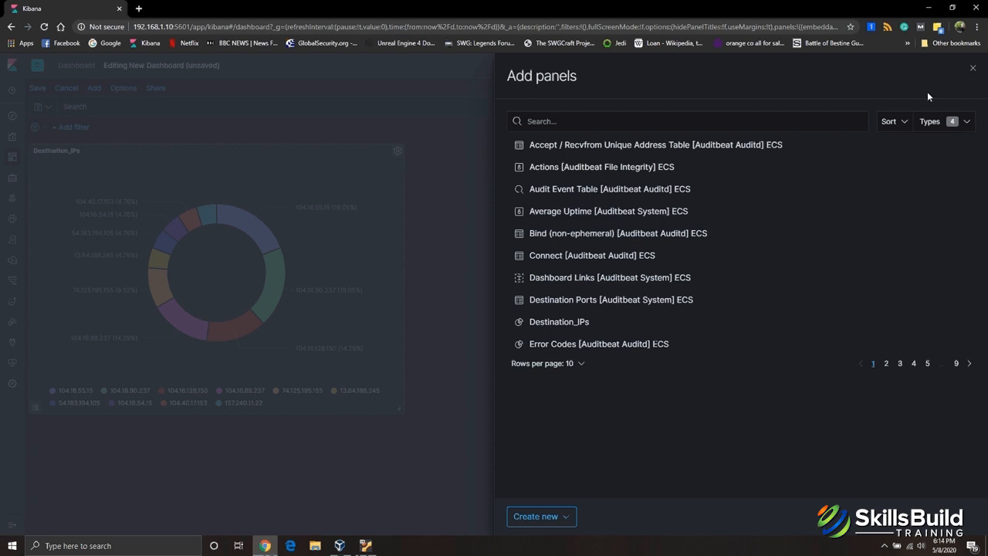
left_click(972, 68)
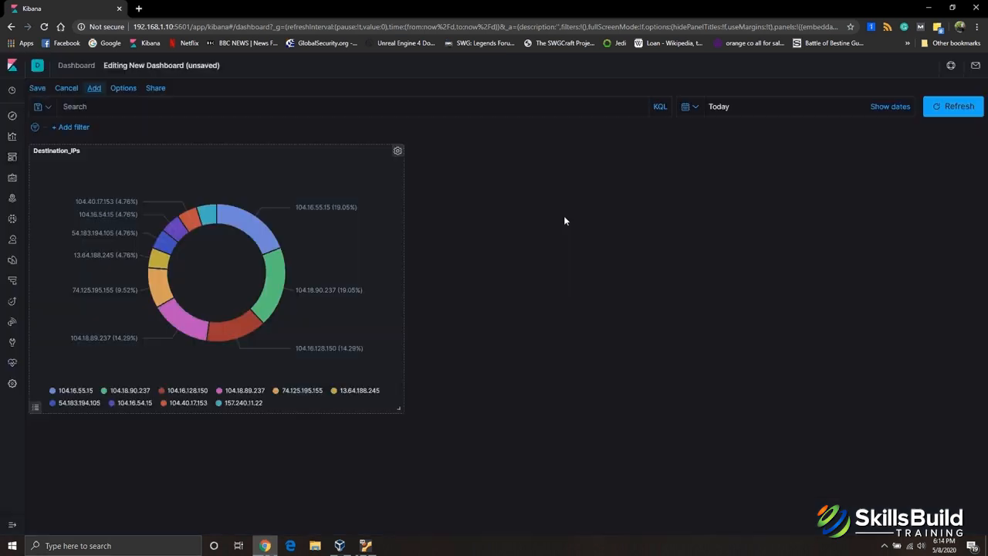
- From the list of all dashboards, view the [Auditbeat System] Socket Dashboard ECS and its linked Logins dashboard
left_click(12, 157)
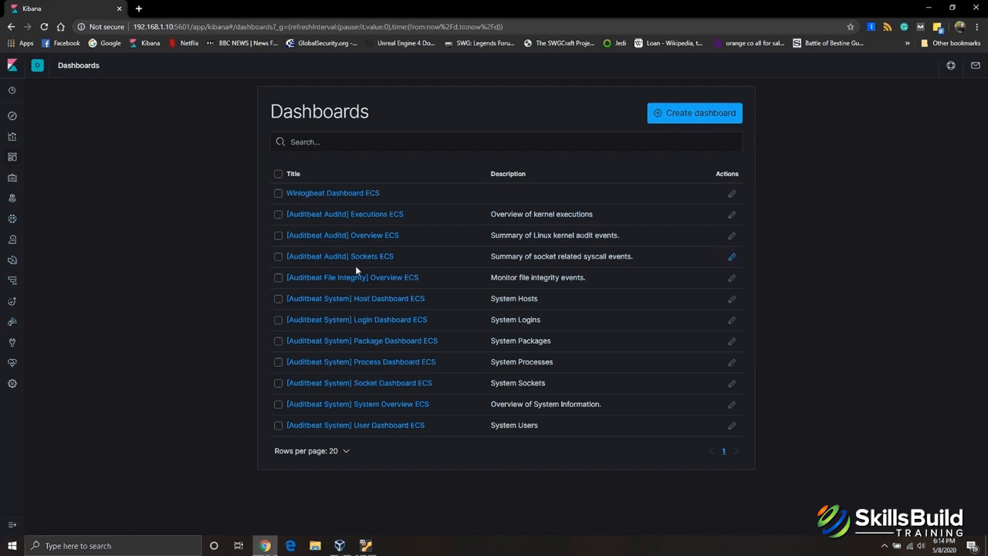
left_click(403, 384)
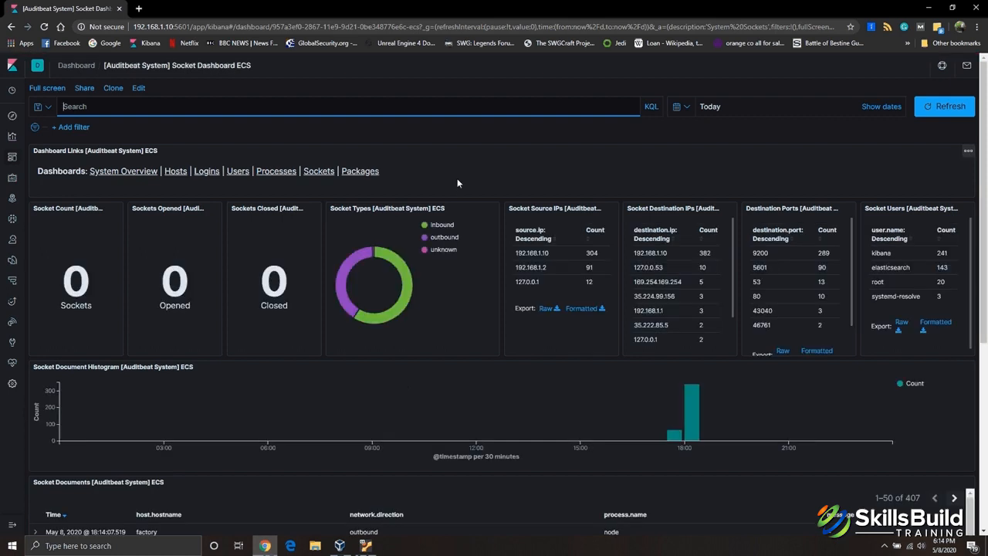
left_click(211, 176)
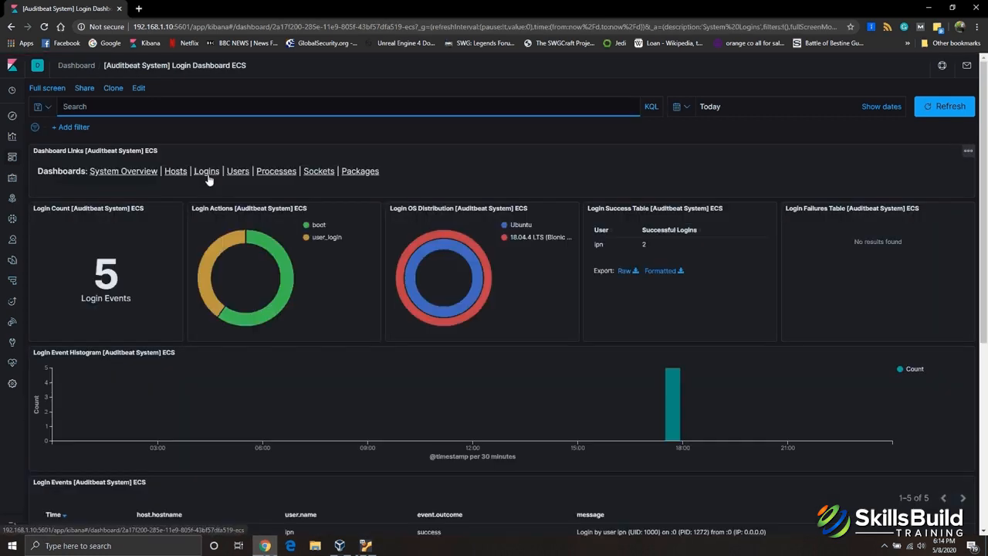
- Switch to the linked Processes dashboard and examine its process counts, names, users, histogram and event list
left_click(276, 172)
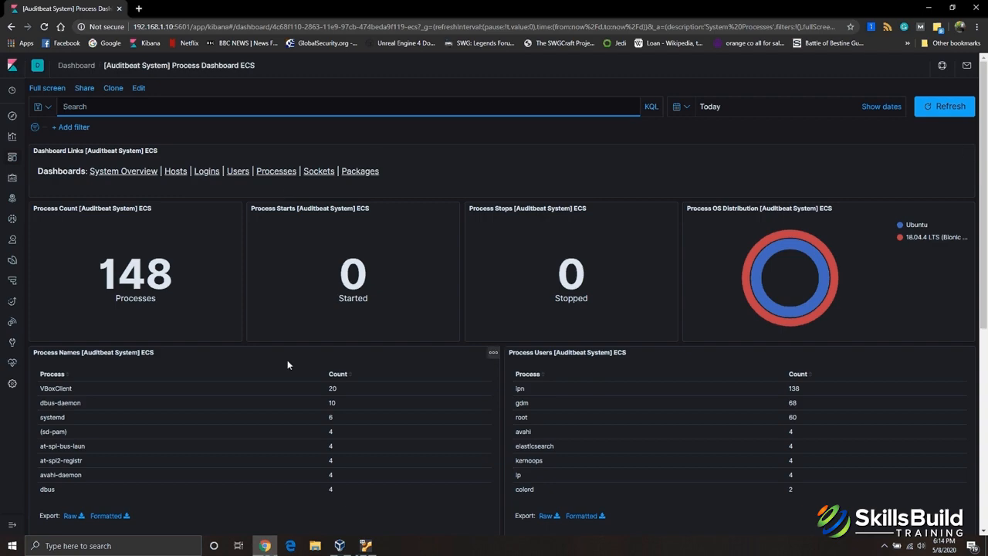
scroll(287, 360, "down", 5)
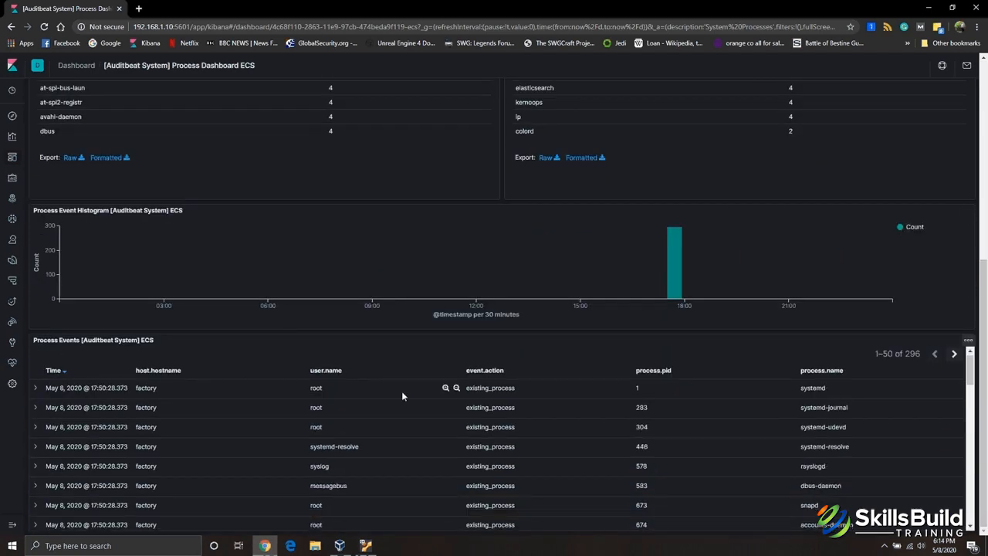
scroll(404, 392, "down", 3)
scroll(404, 392, "up", 8)
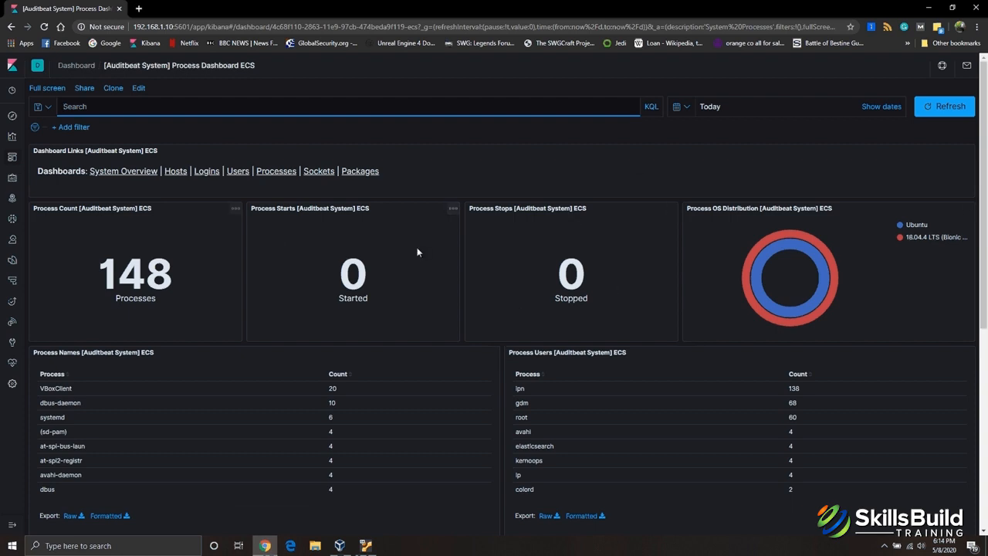
scroll(417, 248, "down", 3)
scroll(386, 246, "up", 2)
scroll(362, 247, "up", 1)
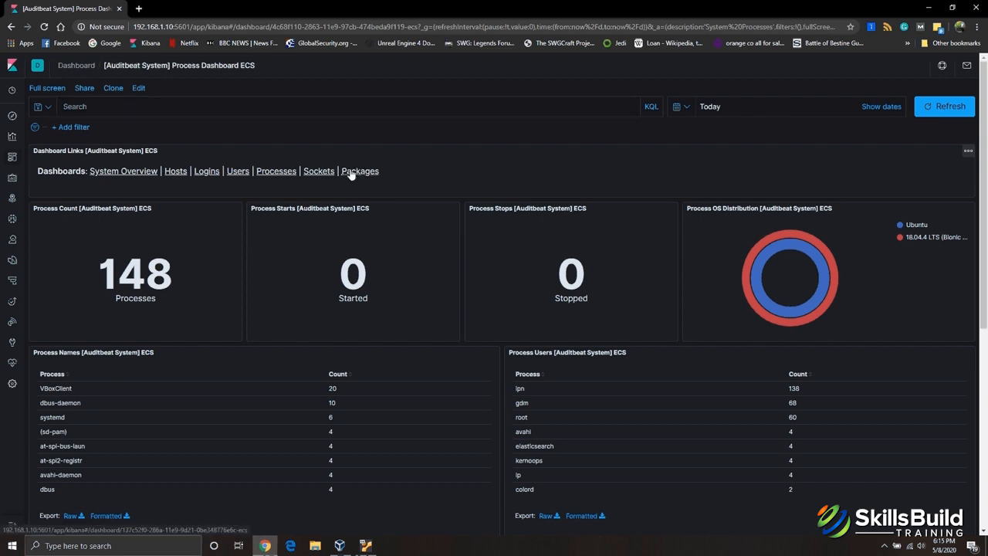
- View the linked Packages dashboard and return to the Kibana home page
left_click(352, 173)
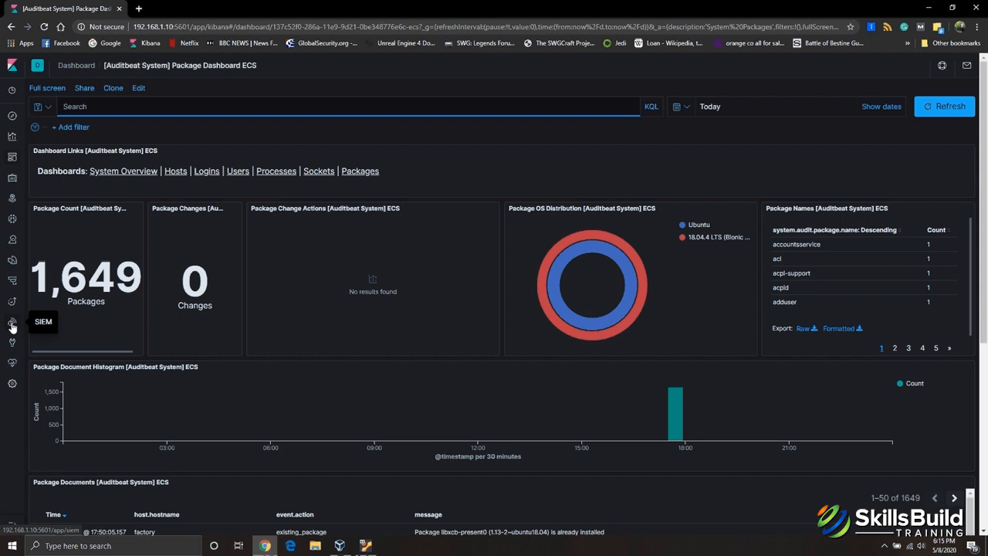
left_click(11, 64)
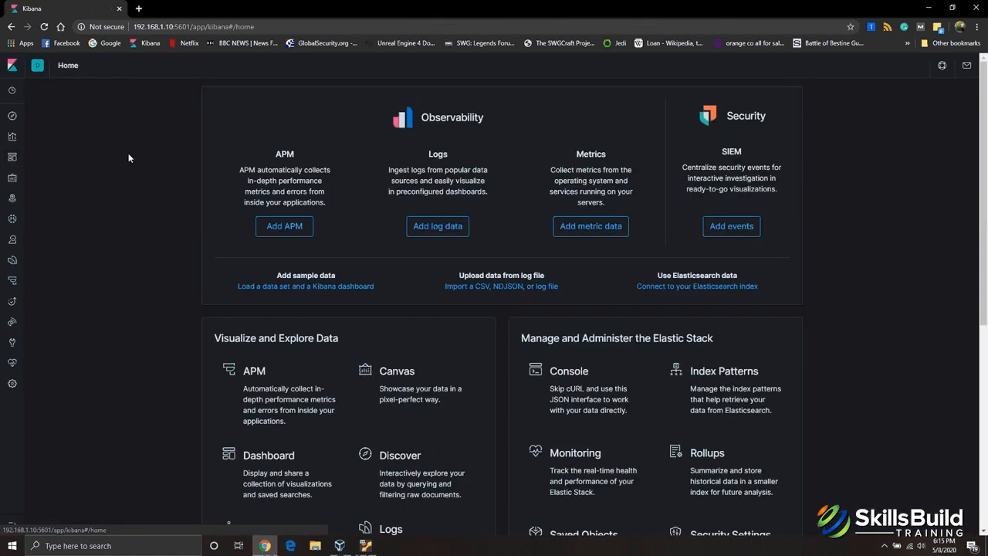